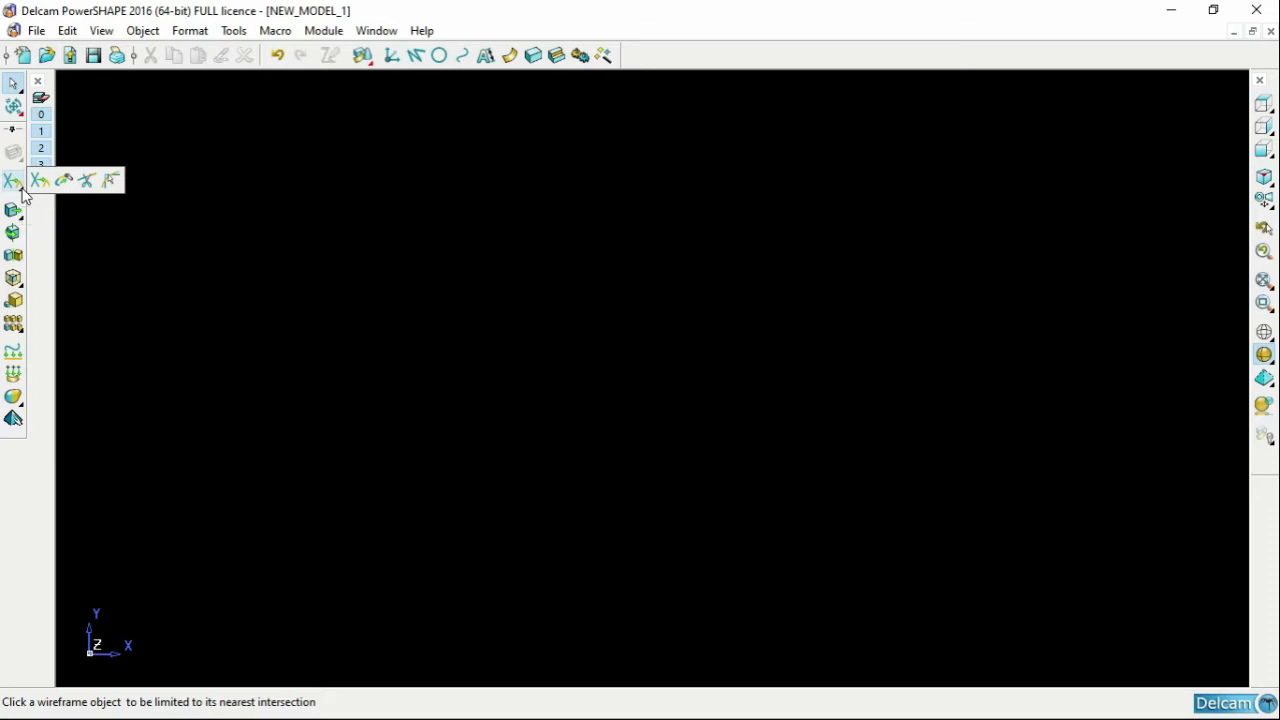
# Step: Draw three separate straight lines that cross one another around a small central triangle
pyautogui.click(416, 55)
pyautogui.click(449, 297)
pyautogui.click(566, 413)
pyautogui.click(566, 320)
pyautogui.click(453, 399)
pyautogui.click(425, 342)
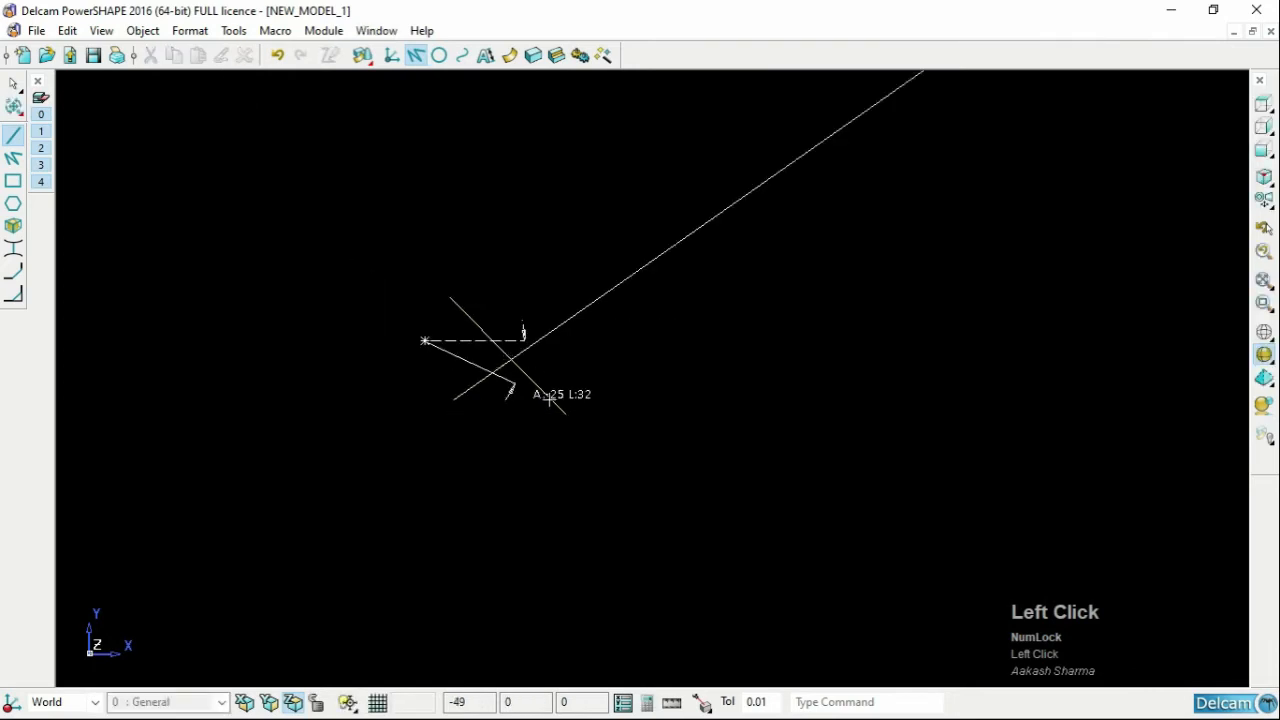
pyautogui.click(592, 399)
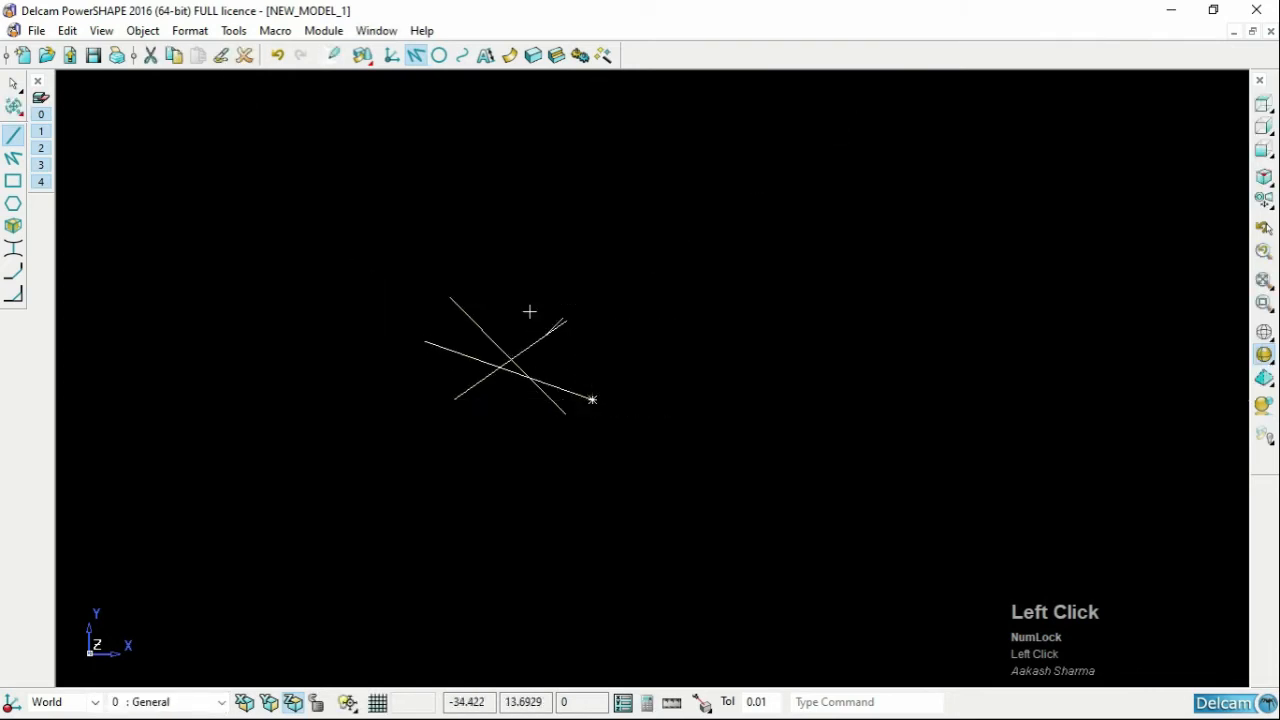
pyautogui.rightClick(507, 262)
pyautogui.click(440, 241)
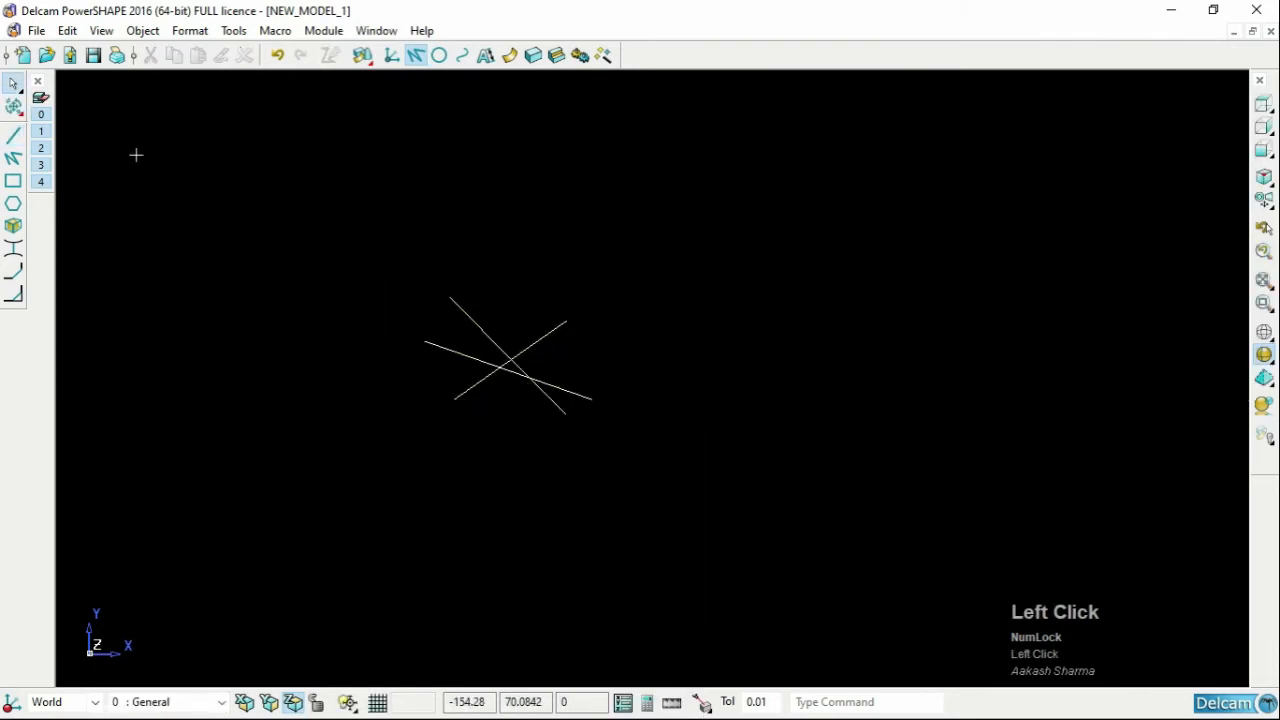
# Step: Trim the upper-left overhang of the steepest line back to its nearest intersection with the rising line
pyautogui.click(13, 106)
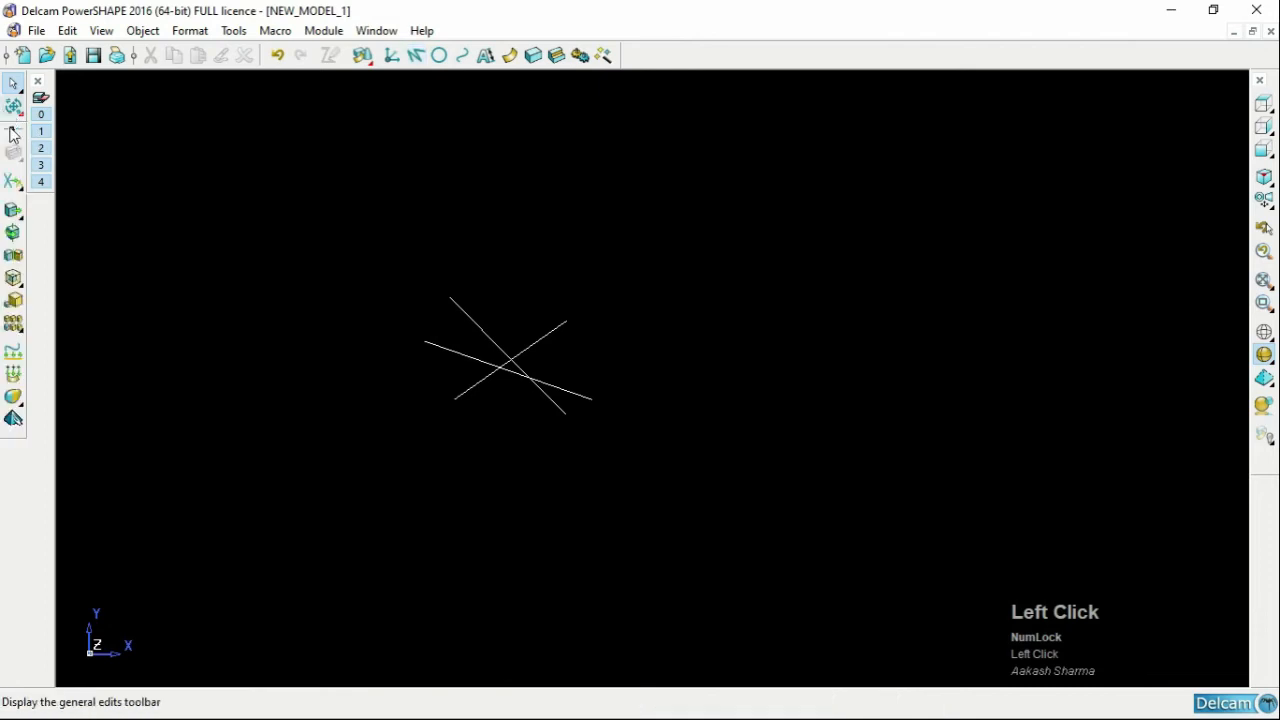
pyautogui.click(14, 186)
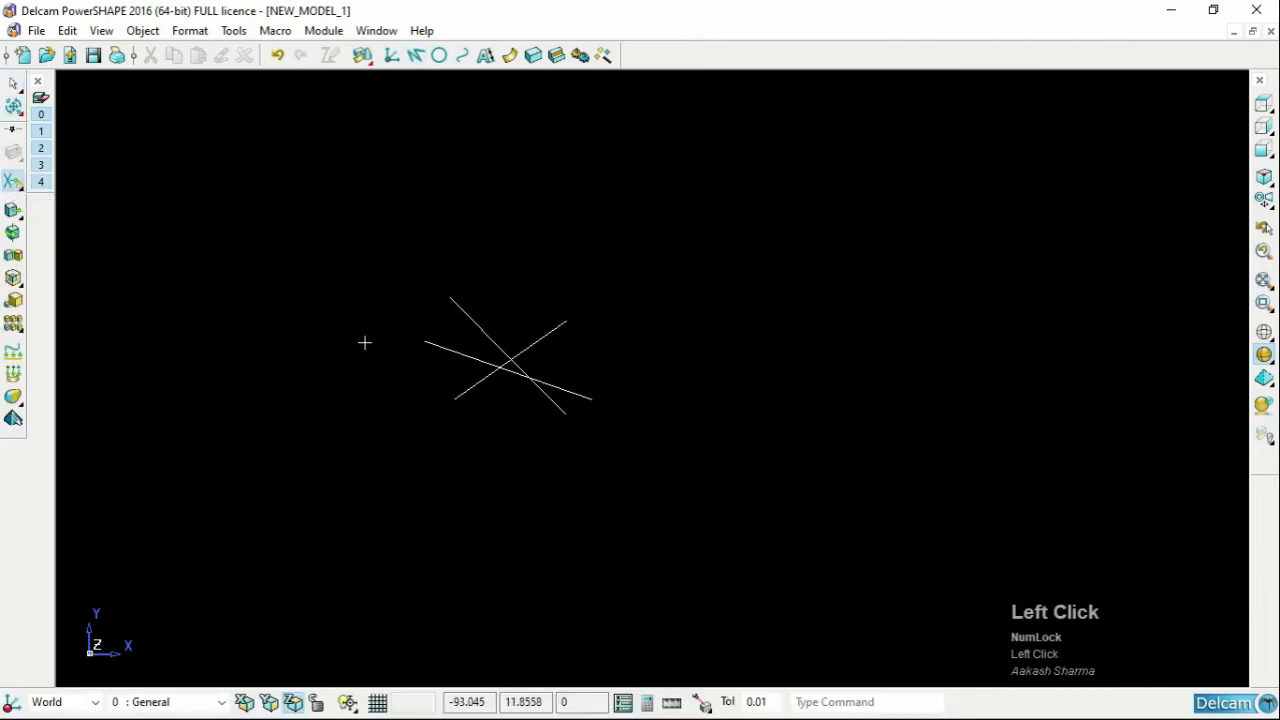
pyautogui.scroll(3, 531, 371)
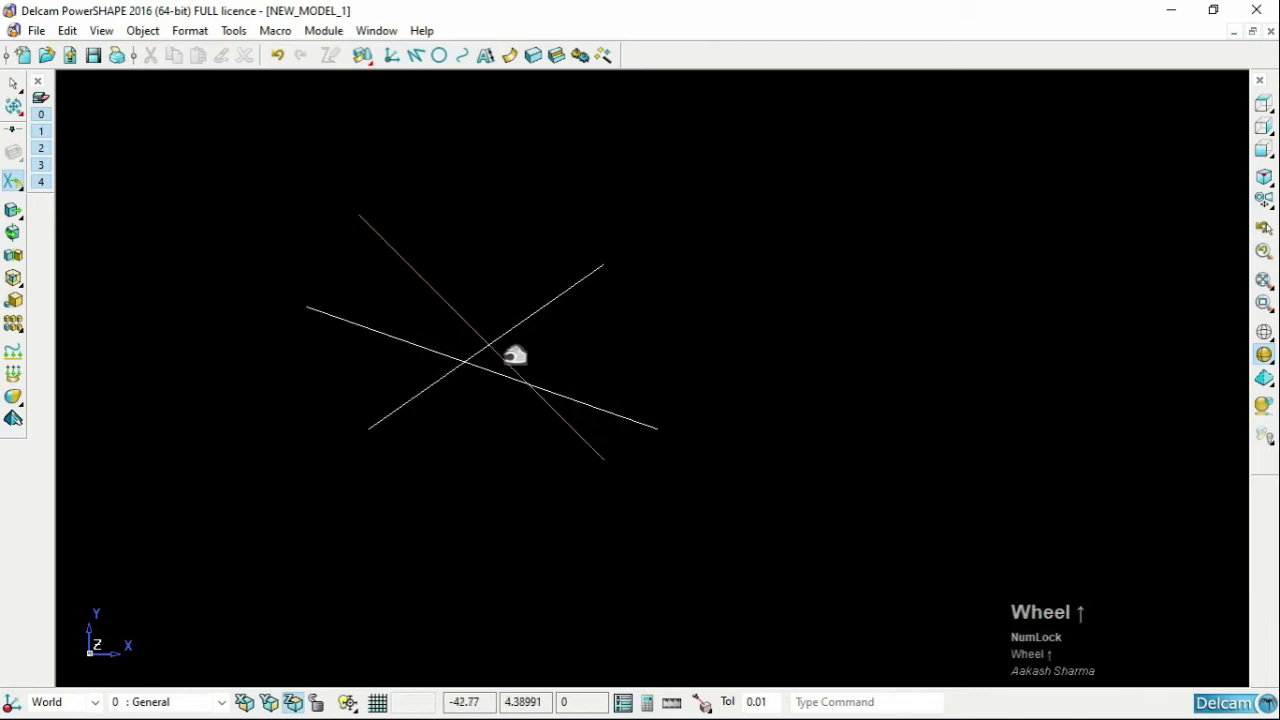
pyautogui.click(504, 356)
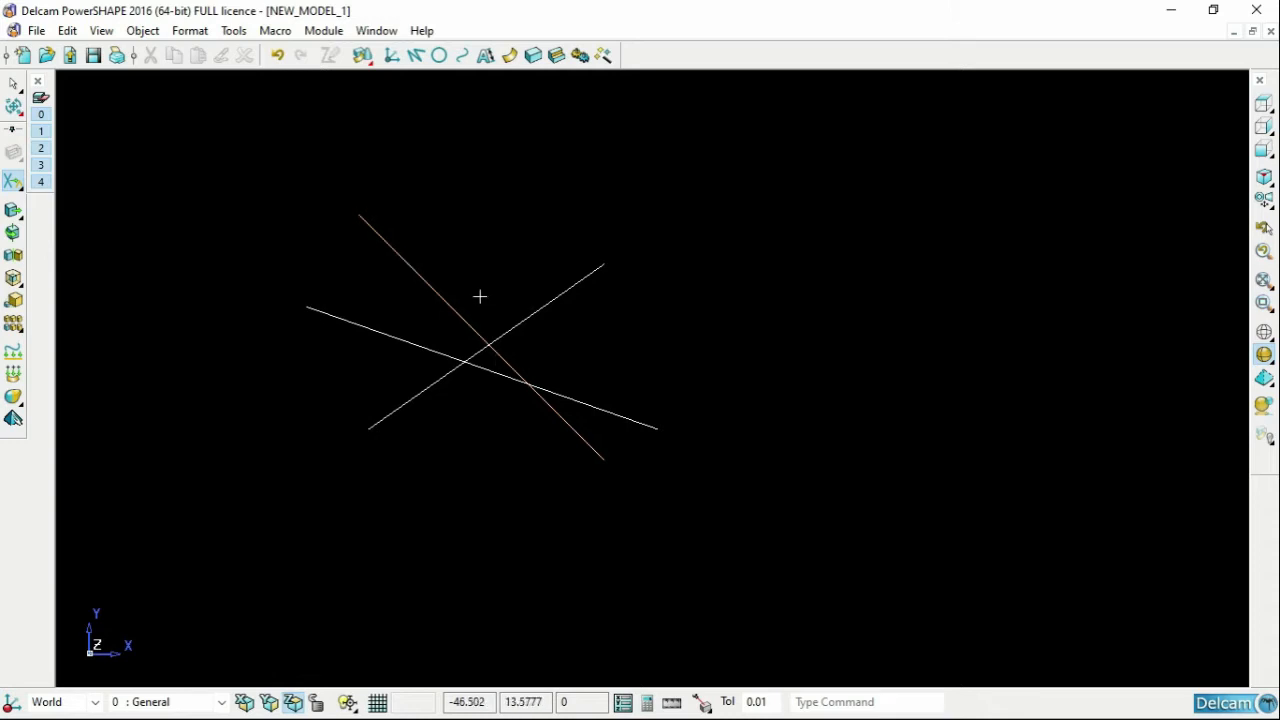
pyautogui.click(488, 332)
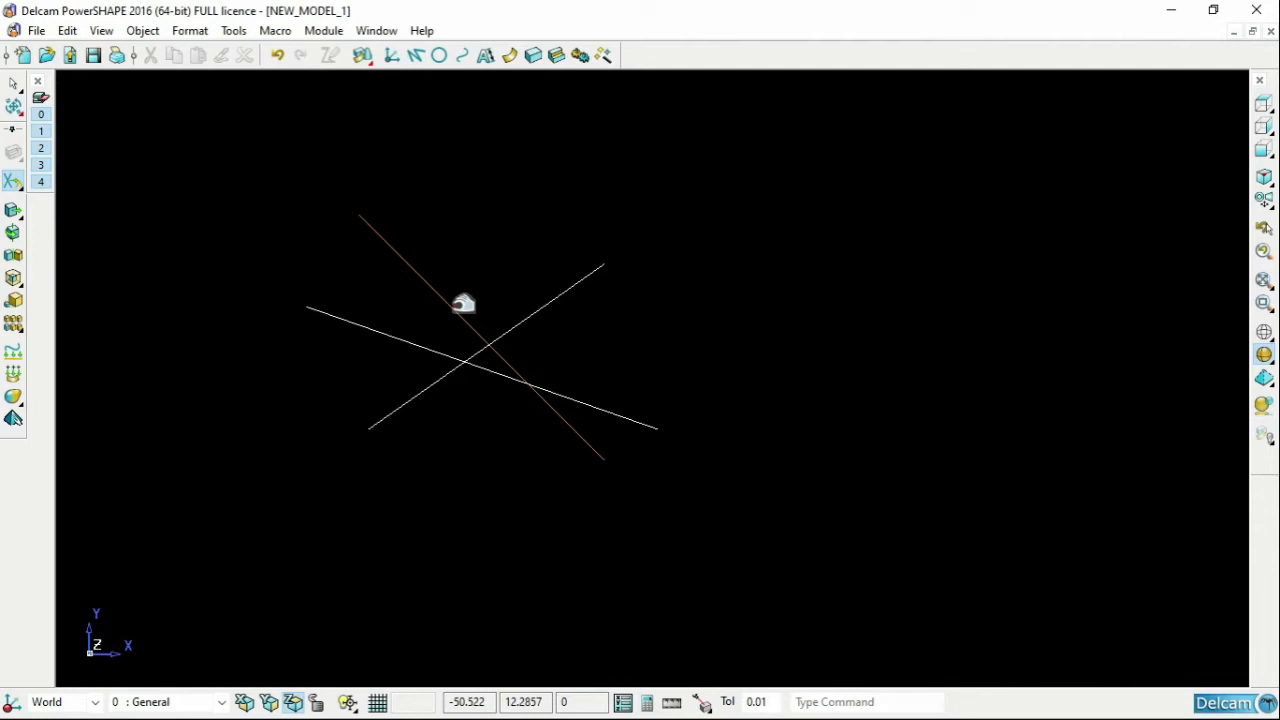
pyautogui.click(463, 304)
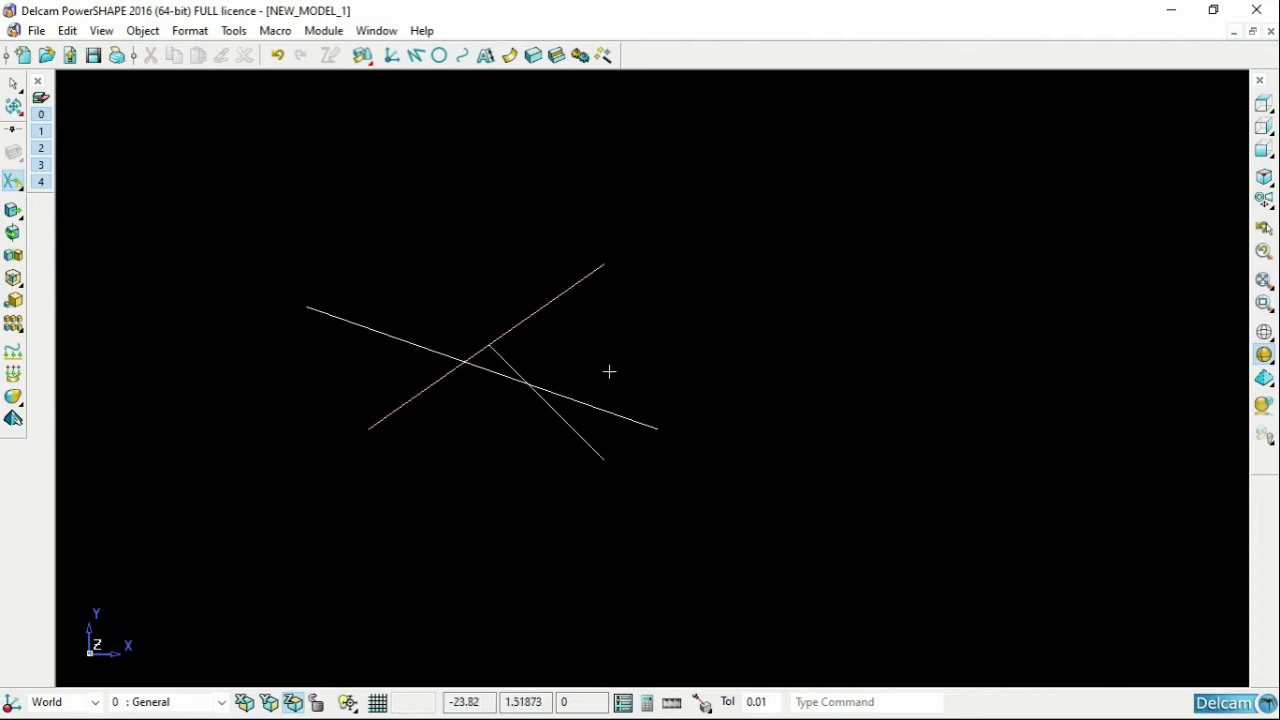
# Step: Trim the remaining overhanging line ends back to their intersections, leaving only the closed triangle
pyautogui.click(615, 408)
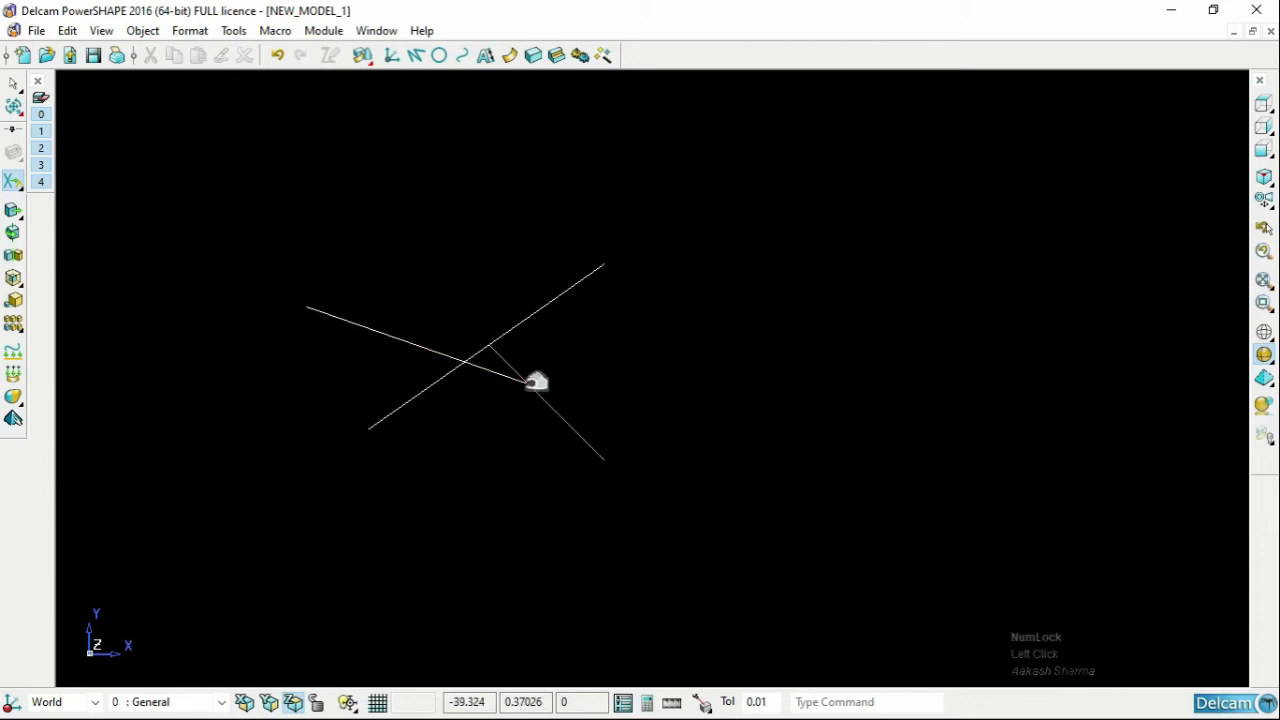
pyautogui.click(543, 316)
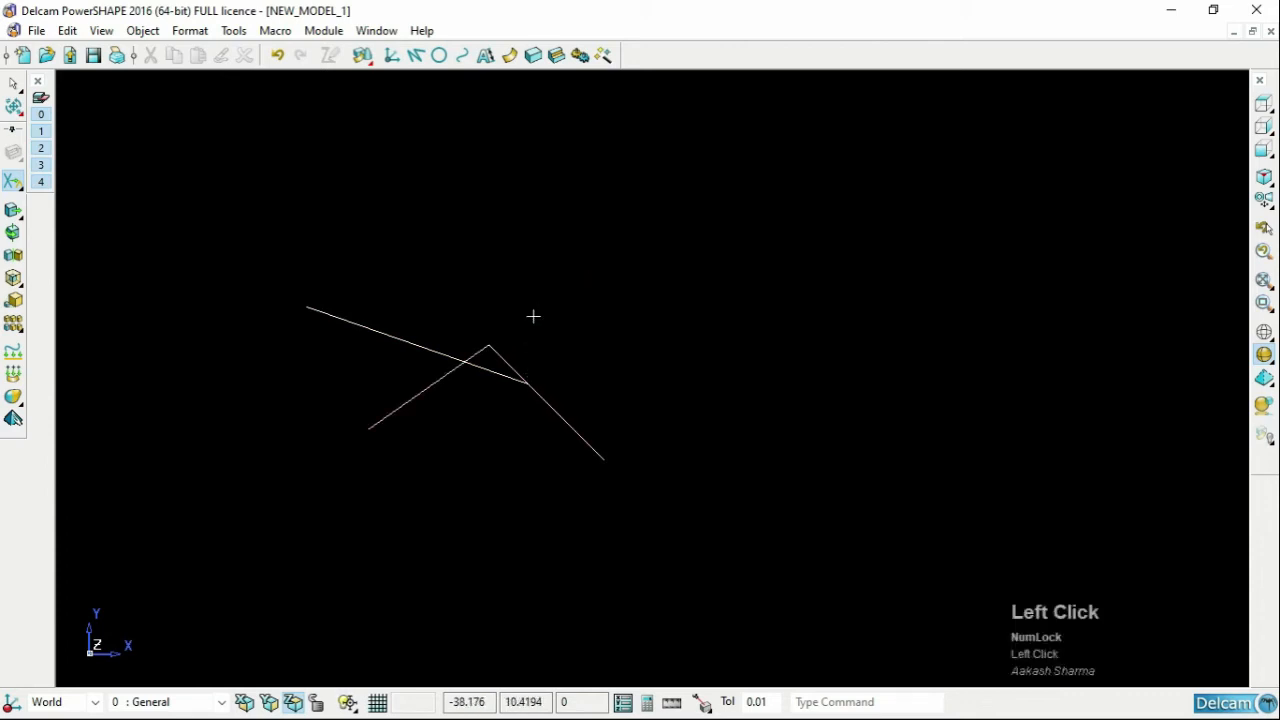
pyautogui.click(436, 350)
pyautogui.click(443, 376)
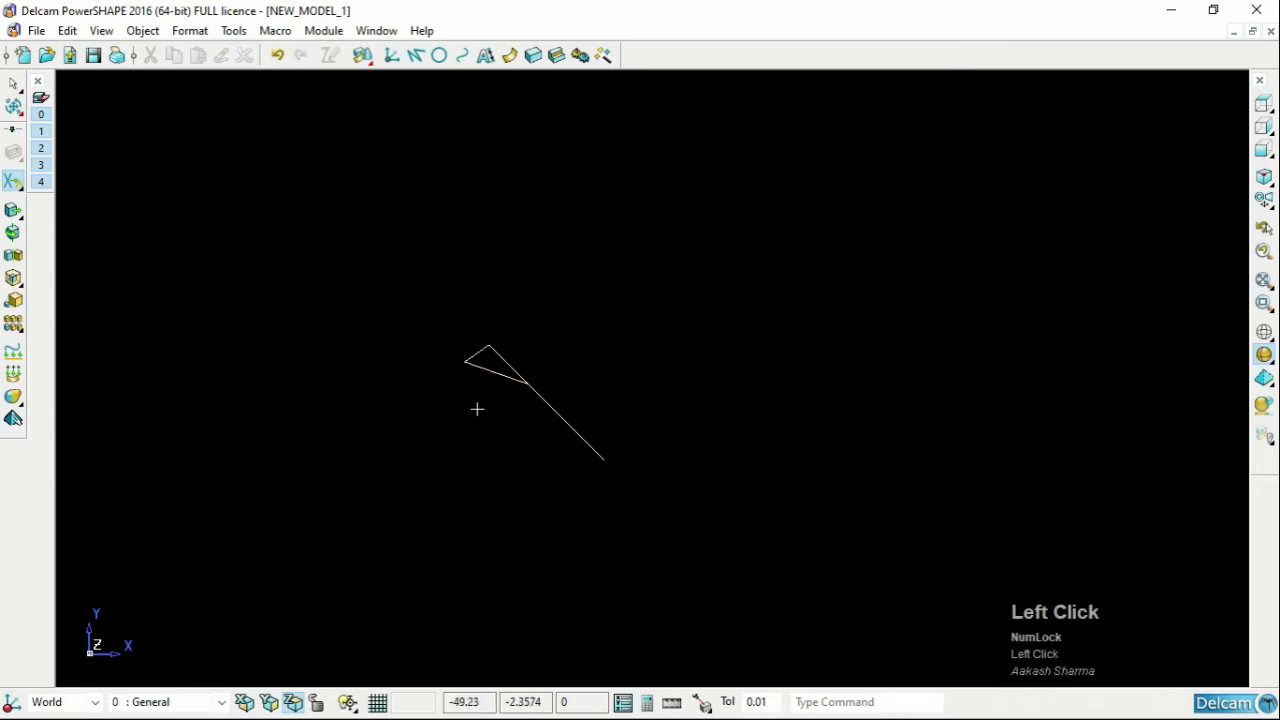
pyautogui.click(542, 397)
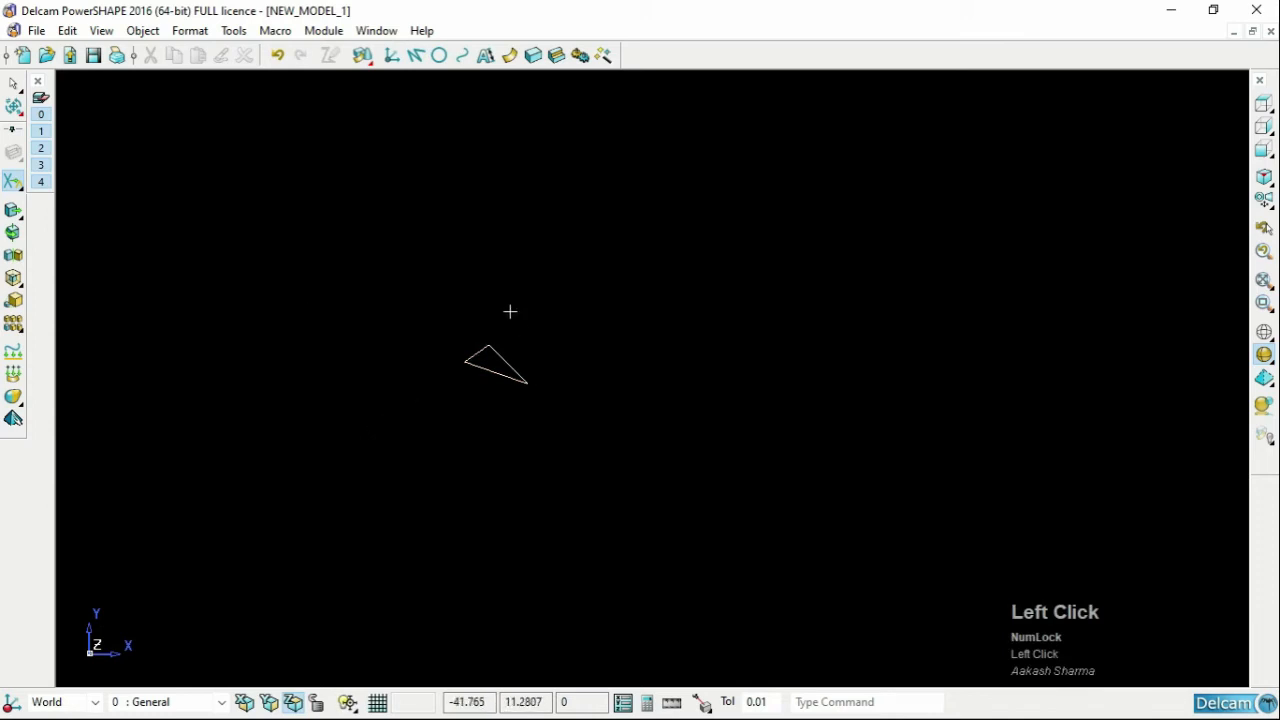
pyautogui.scroll(2, 492, 369)
pyautogui.scroll(1, 490, 370)
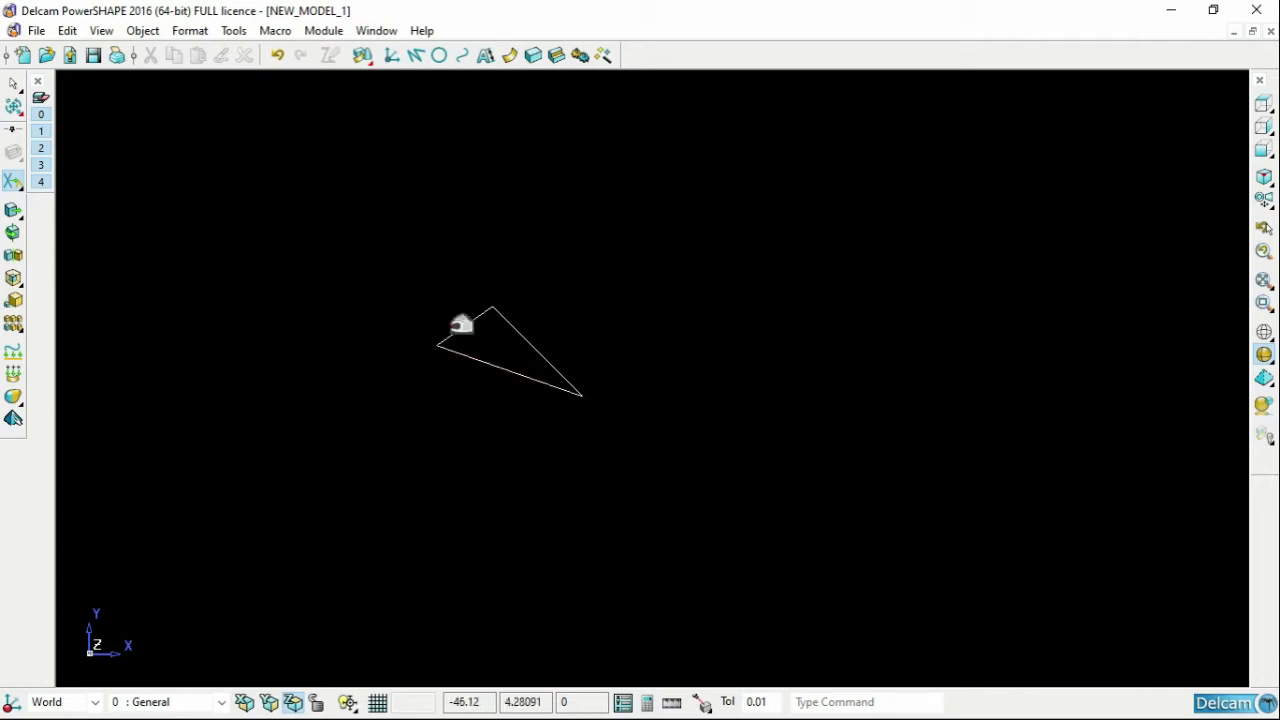
pyautogui.rightClick(257, 254)
pyautogui.click(189, 243)
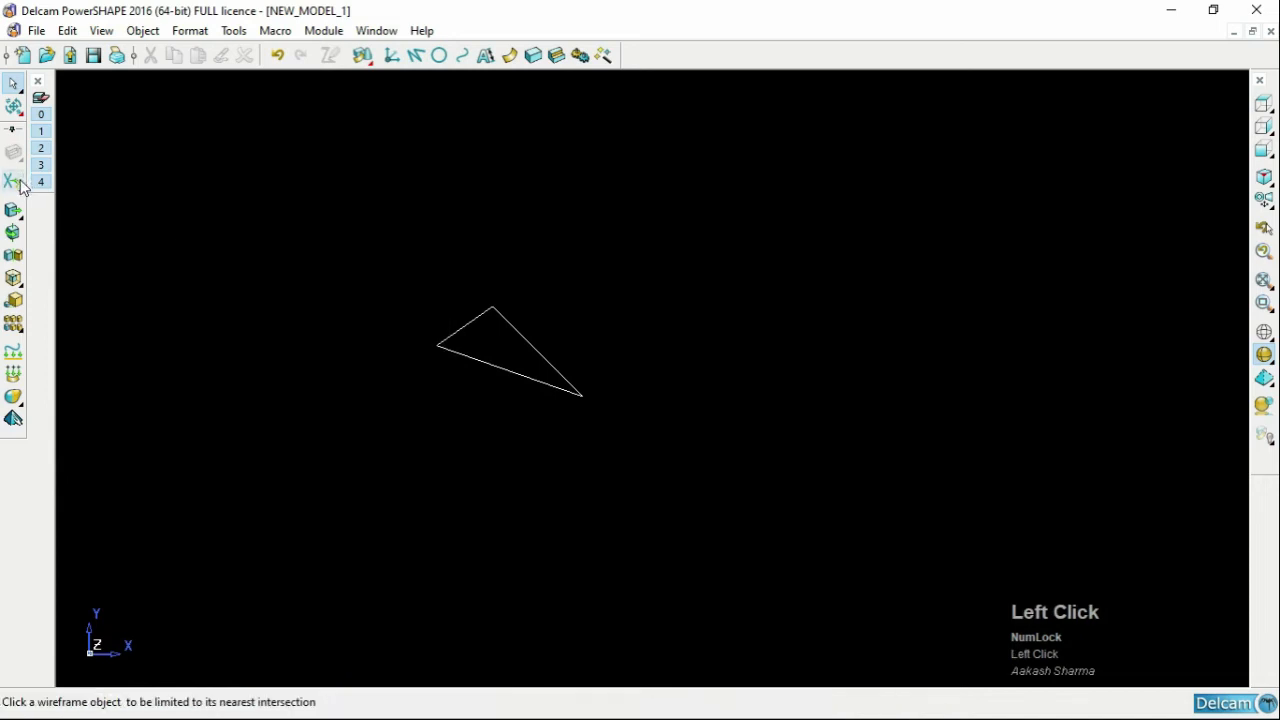
# Step: Extend the triangle's steep line beyond its upper end, end point 1, by a distance of 1 using Point limit
pyautogui.moveTo(20, 186)
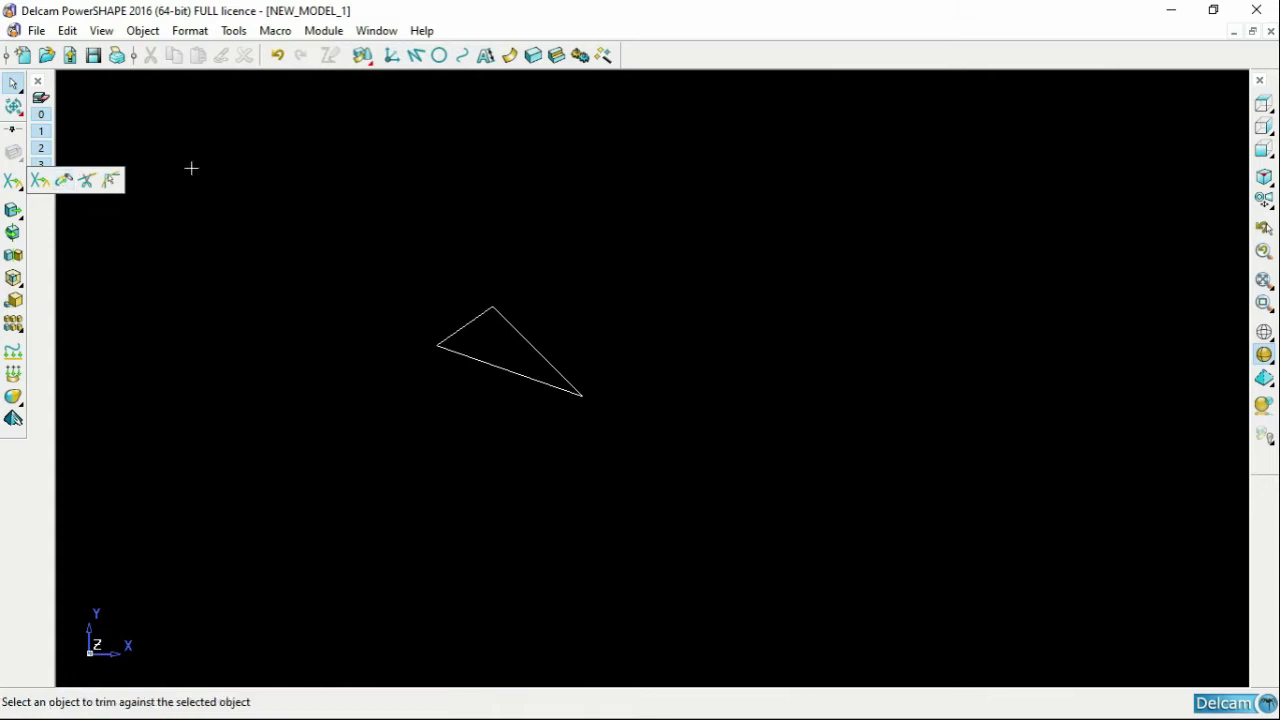
pyautogui.click(510, 217)
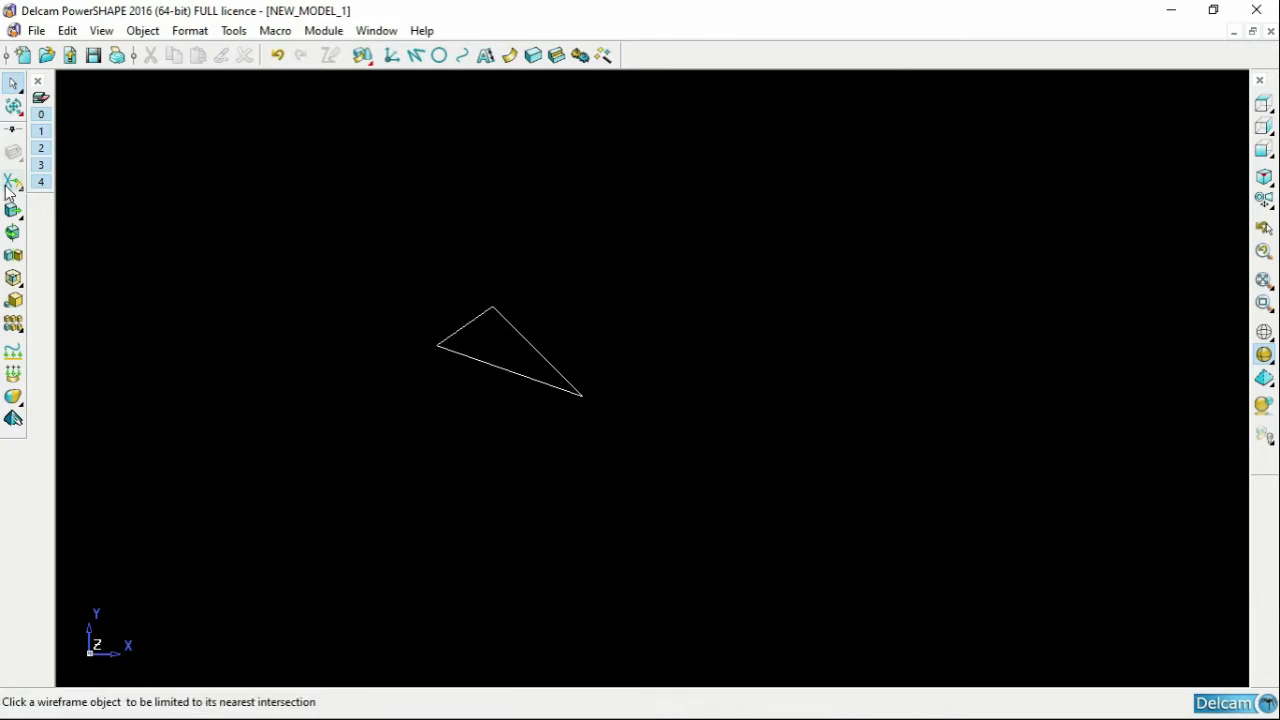
pyautogui.click(63, 181)
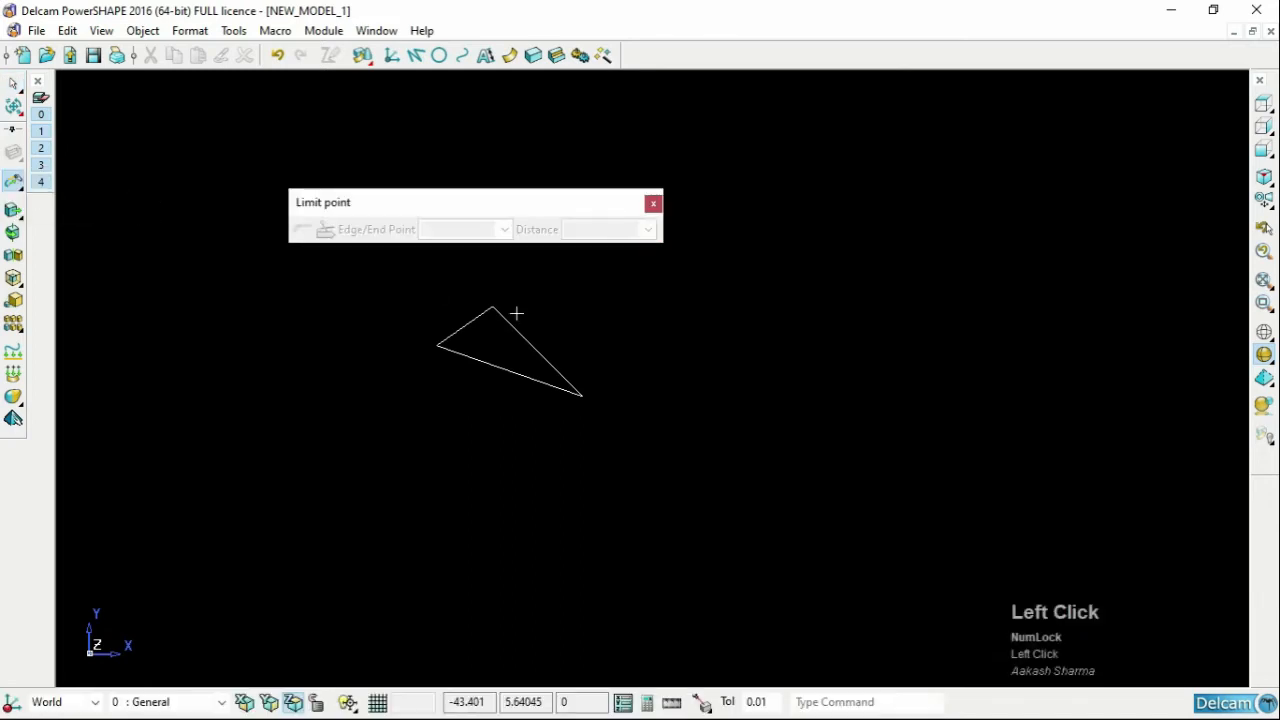
pyautogui.click(541, 348)
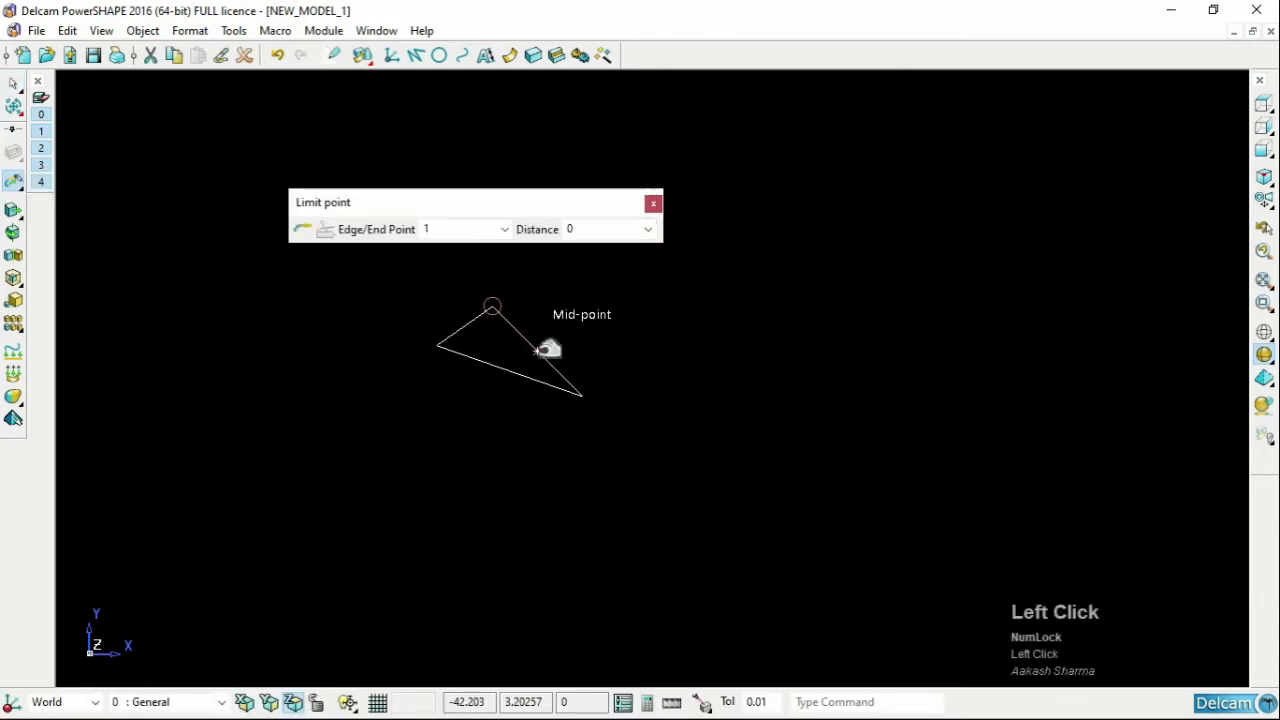
pyautogui.click(492, 307)
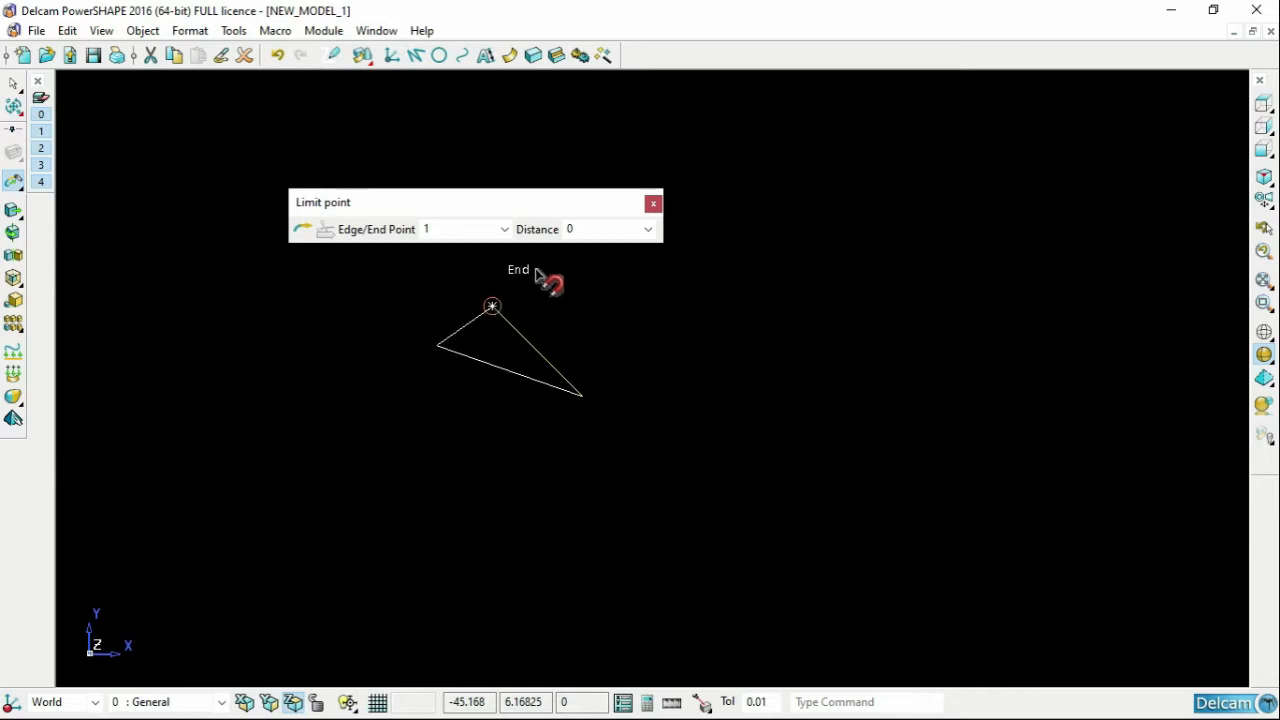
pyautogui.click(586, 230)
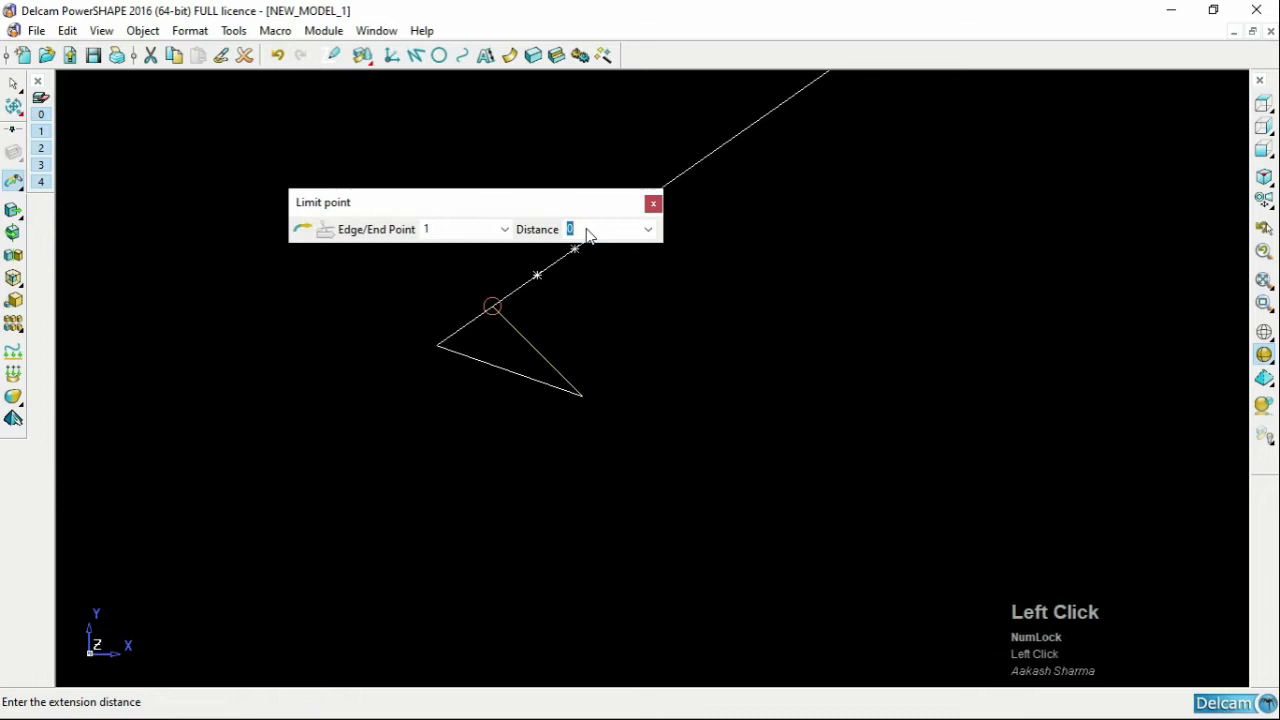
pyautogui.write('1')
pyautogui.press('Return')
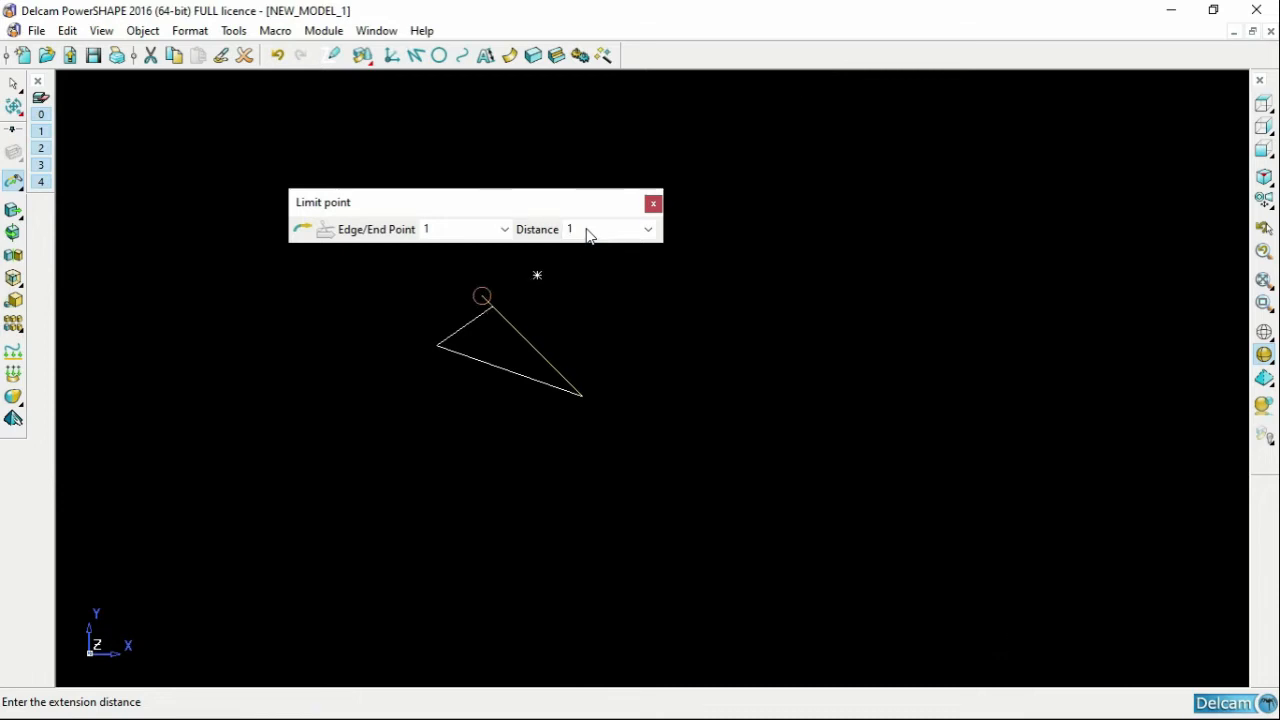
# Step: Extend the same line beyond its lower end, end point 2, by a distance of 1
pyautogui.click(482, 296)
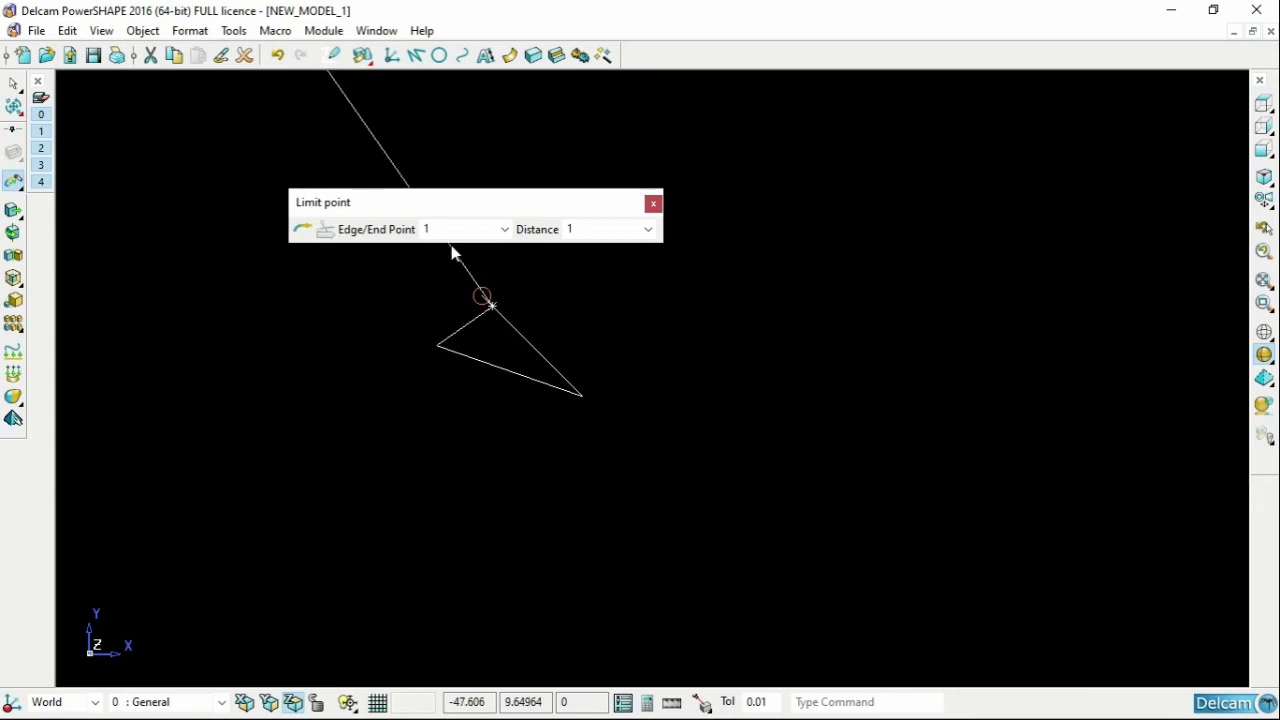
pyautogui.click(582, 397)
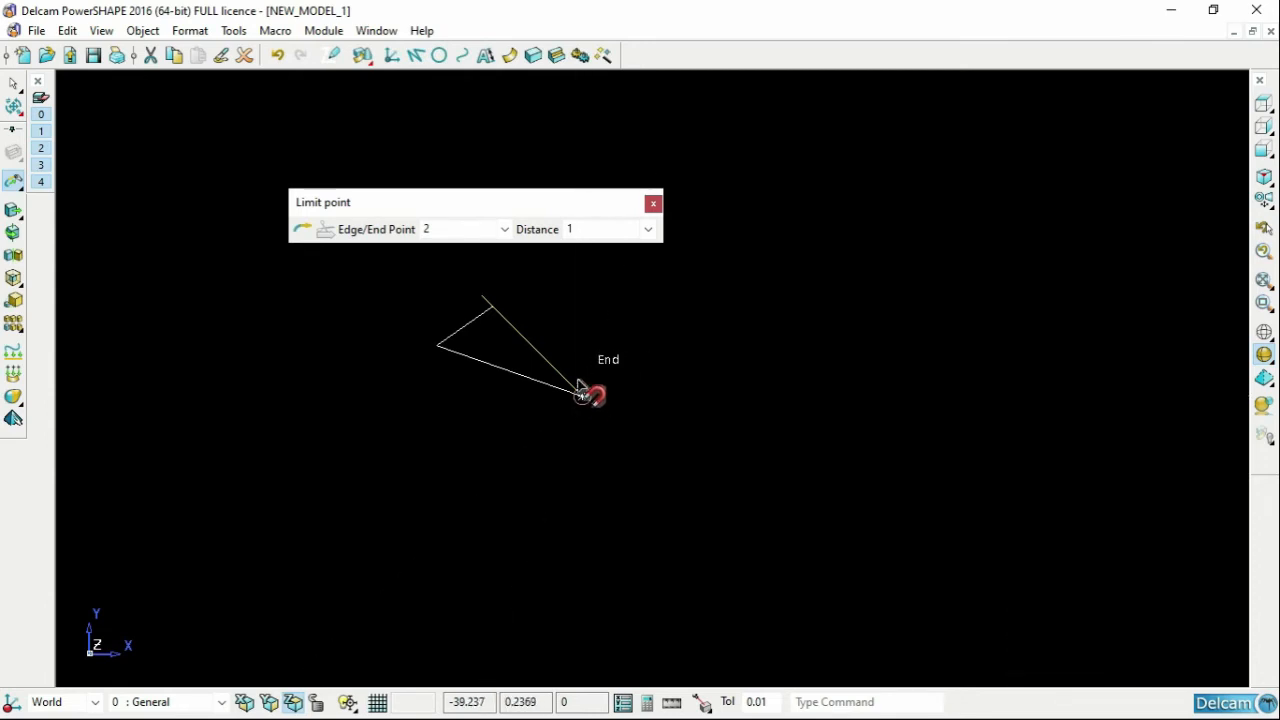
pyautogui.click(583, 233)
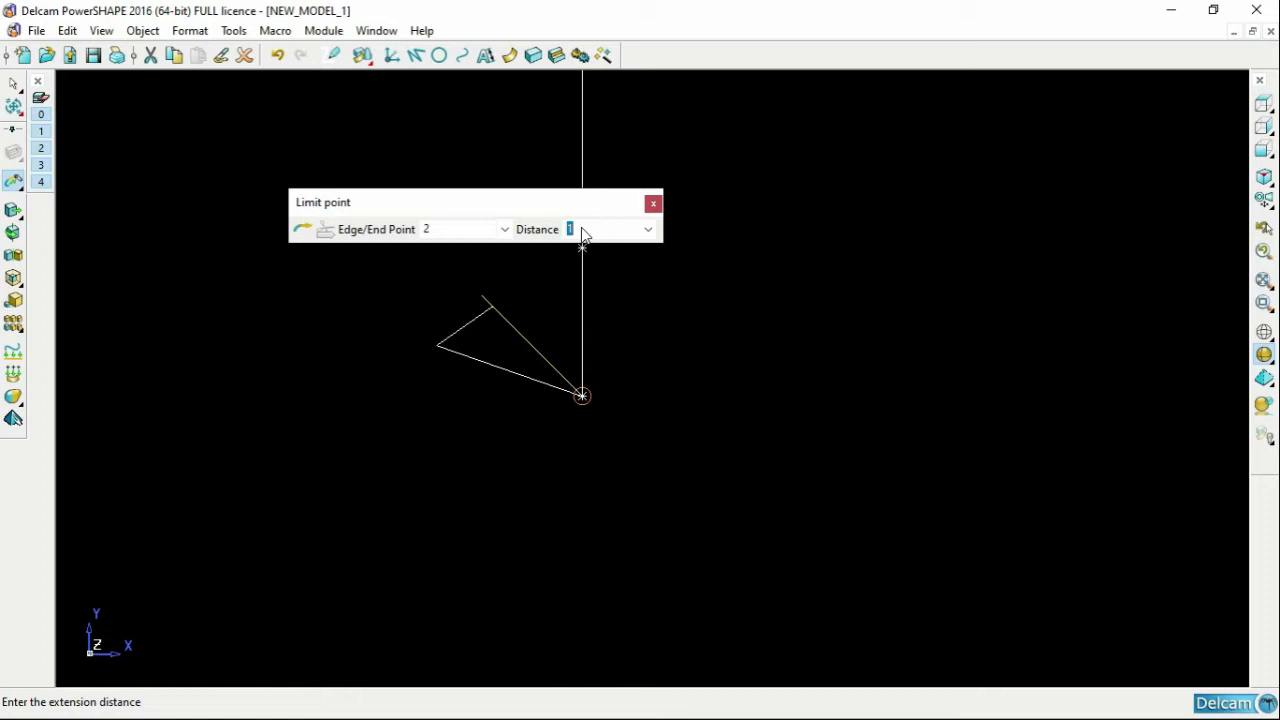
pyautogui.press('Return')
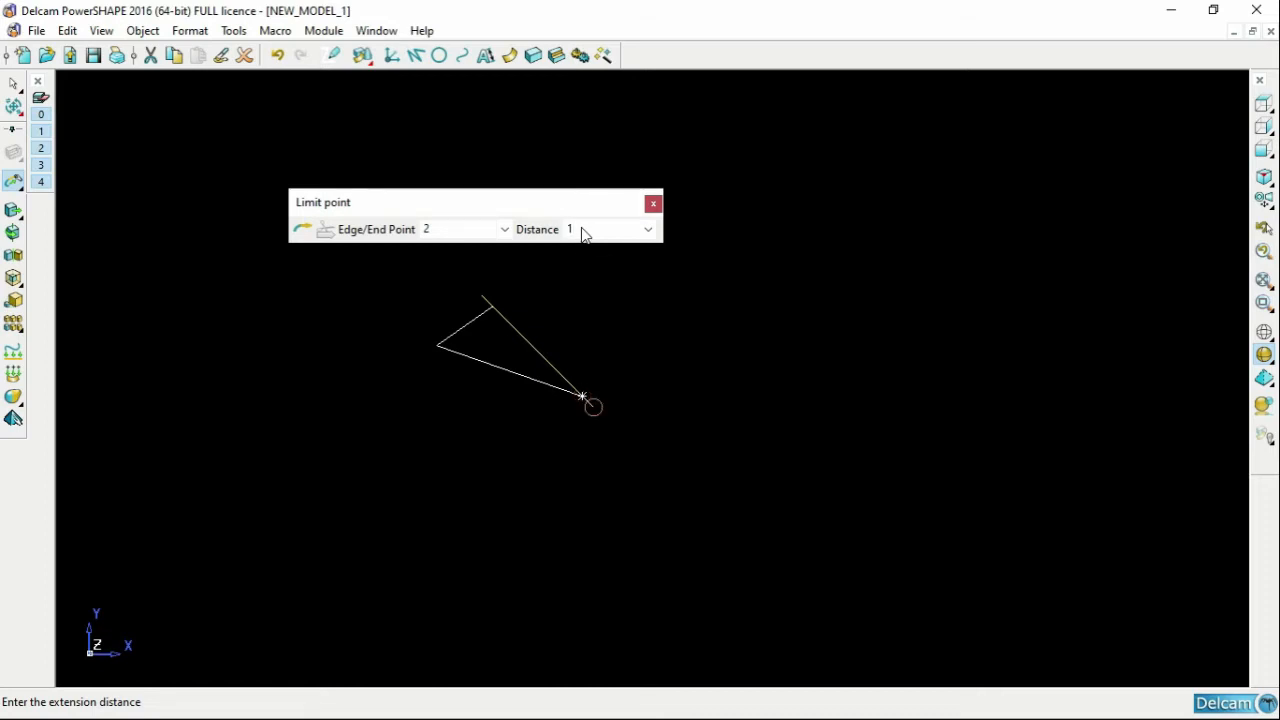
# Step: Shorten the line at end point 2 by applying a limit distance of -1
pyautogui.click(585, 233)
pyautogui.write('-1')
pyautogui.press('Return')
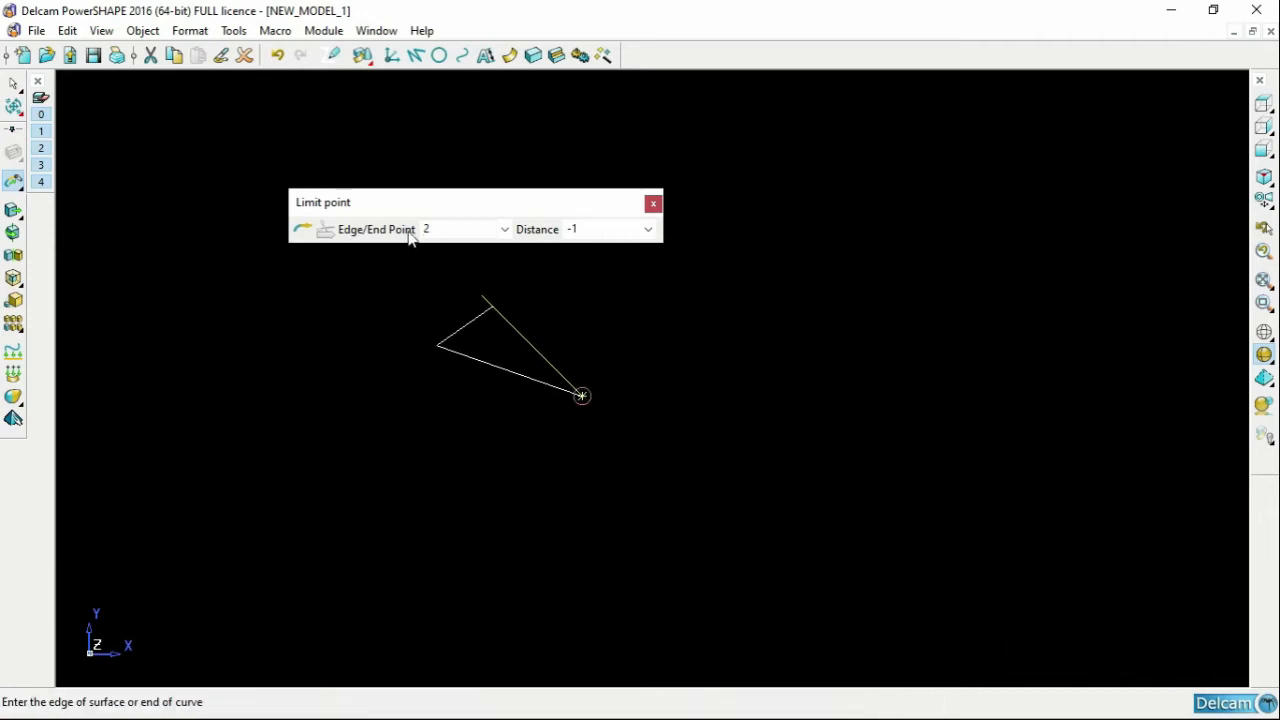
# Step: Switch the limit end point to 1 and back to 2, and finish point limiting
pyautogui.click(506, 231)
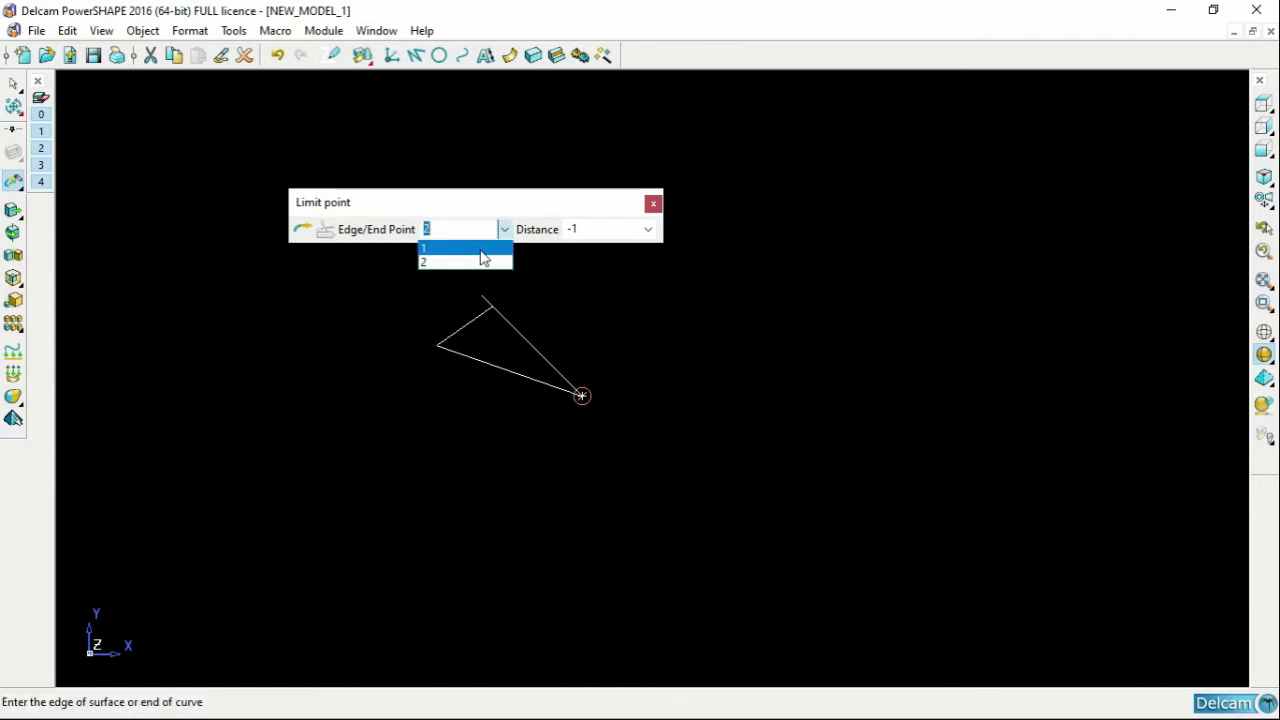
pyautogui.click(480, 251)
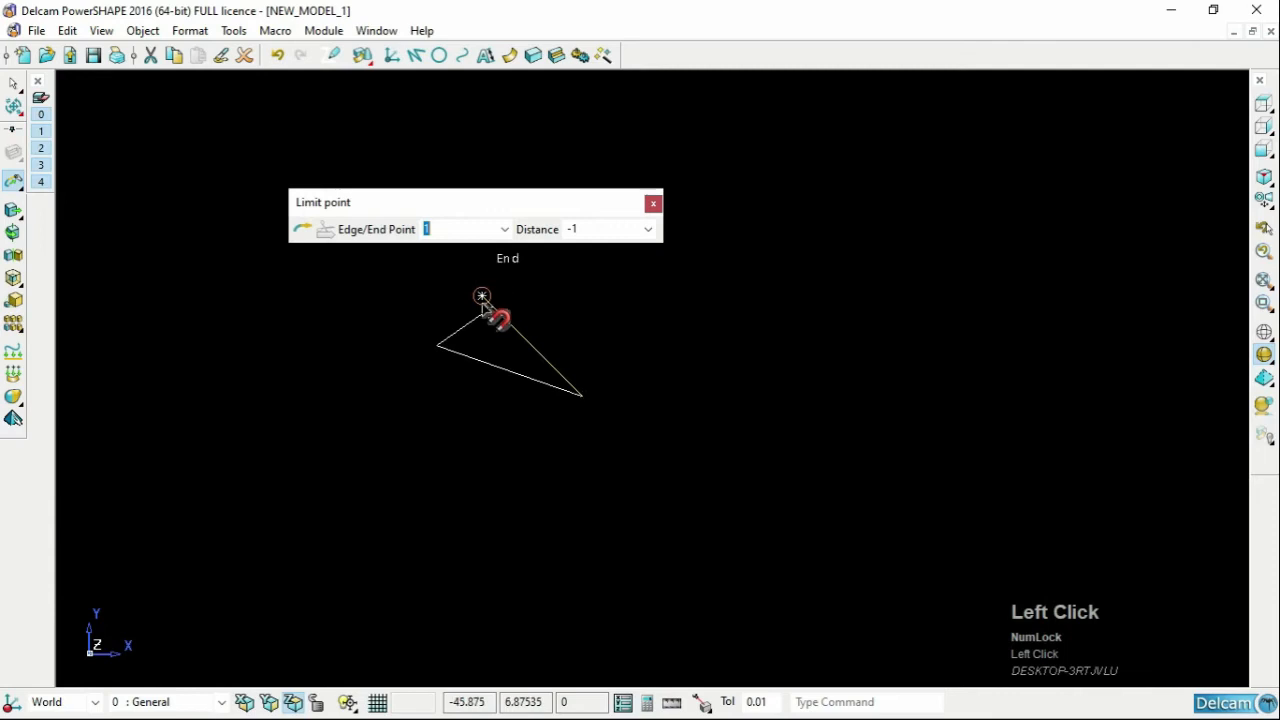
pyautogui.click(505, 229)
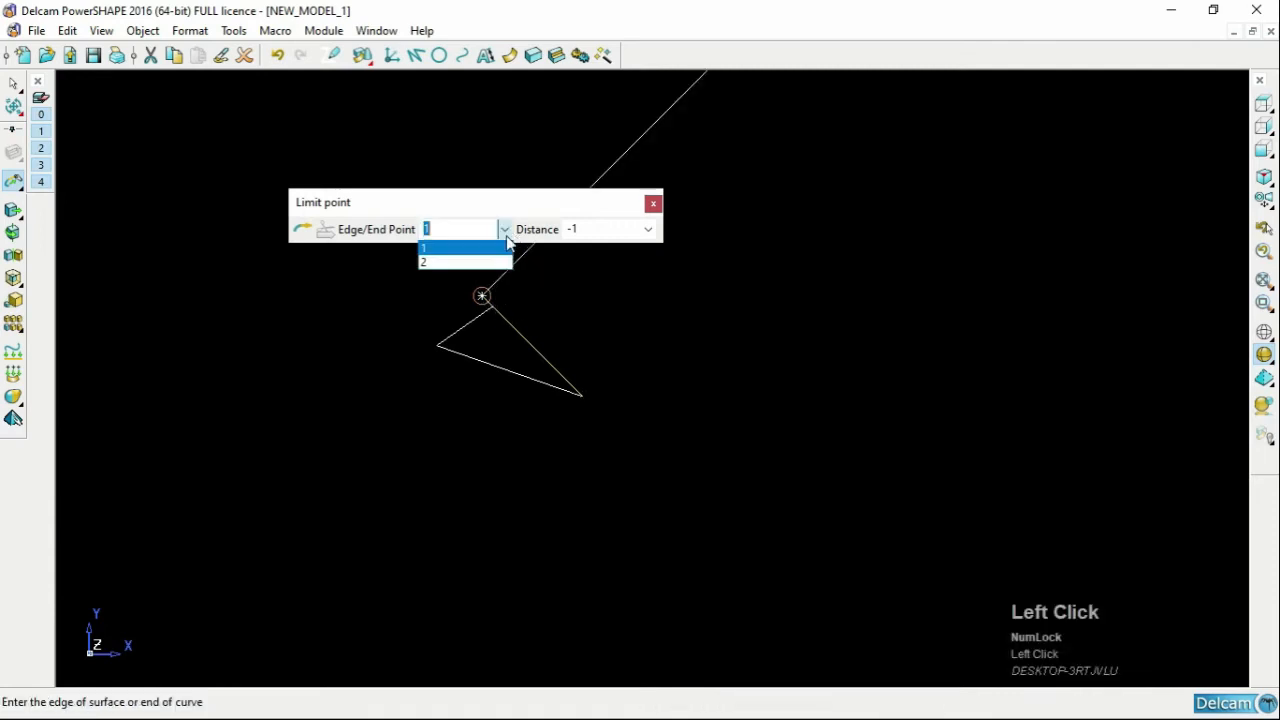
pyautogui.click(485, 264)
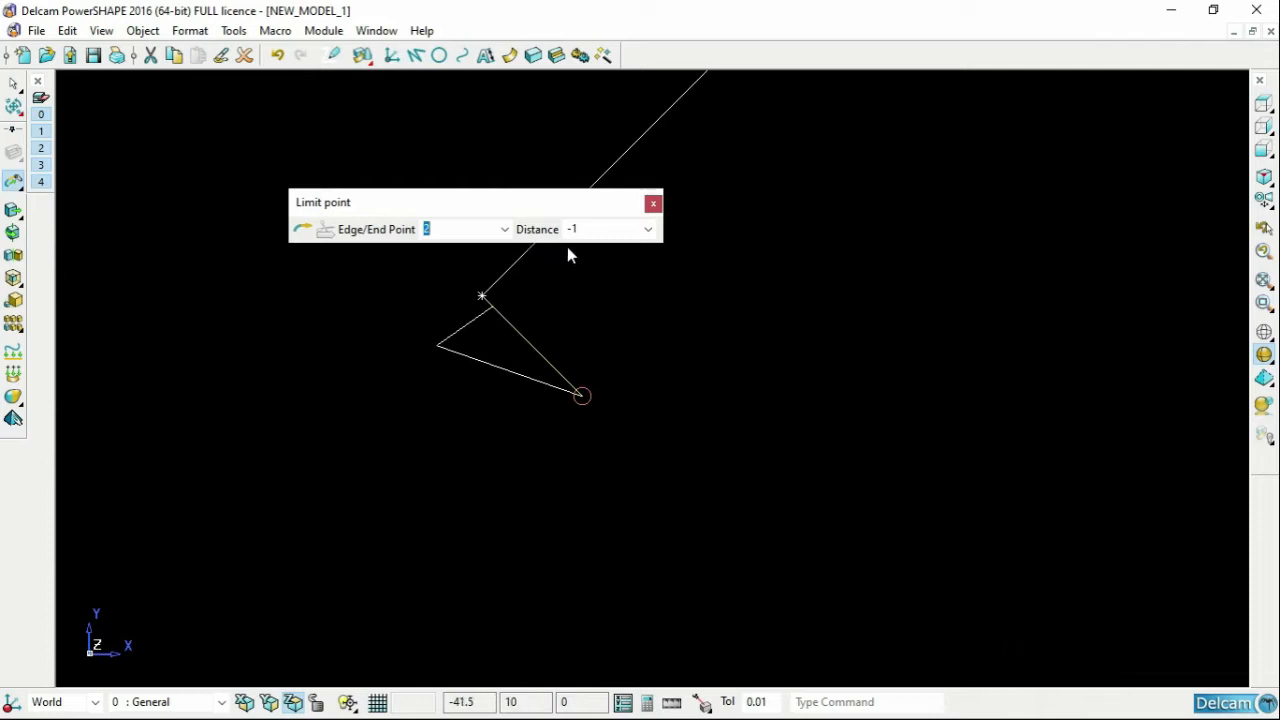
pyautogui.click(652, 206)
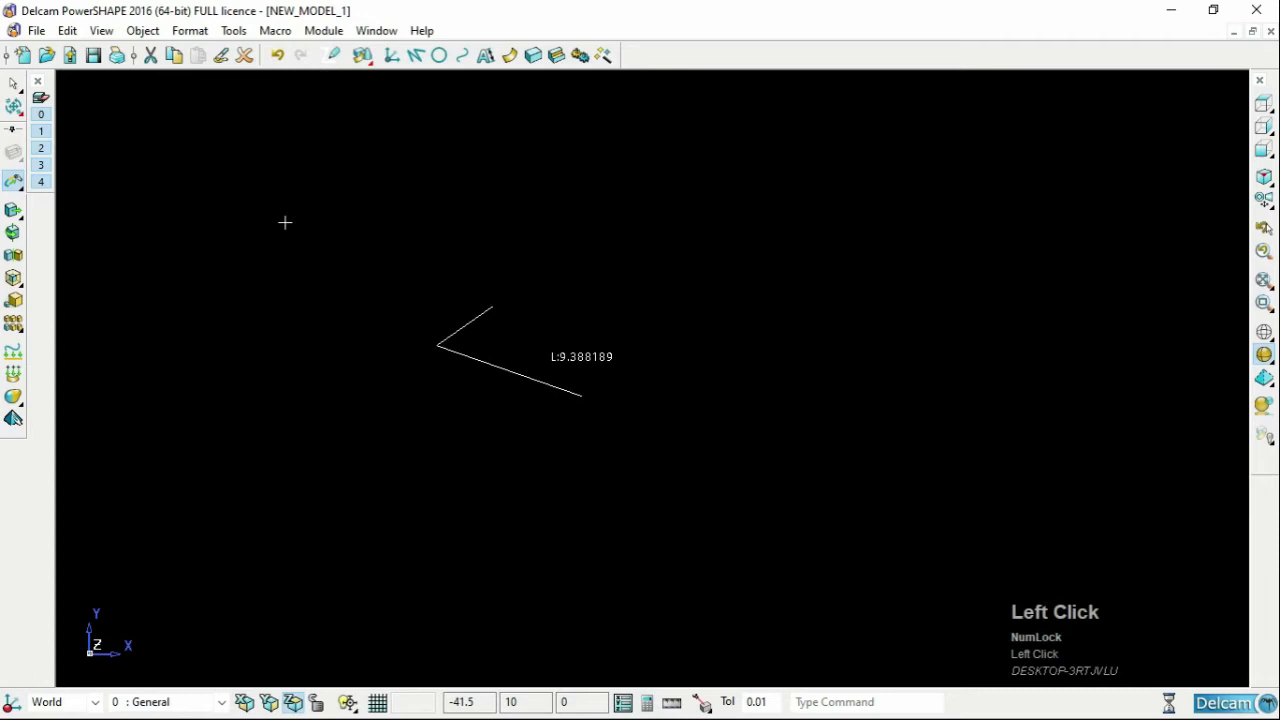
# Step: Trim the steep line's overhang beyond the triangle's upper corner, using Limit selection with the short side as the cutting object
pyautogui.moveTo(12, 186)
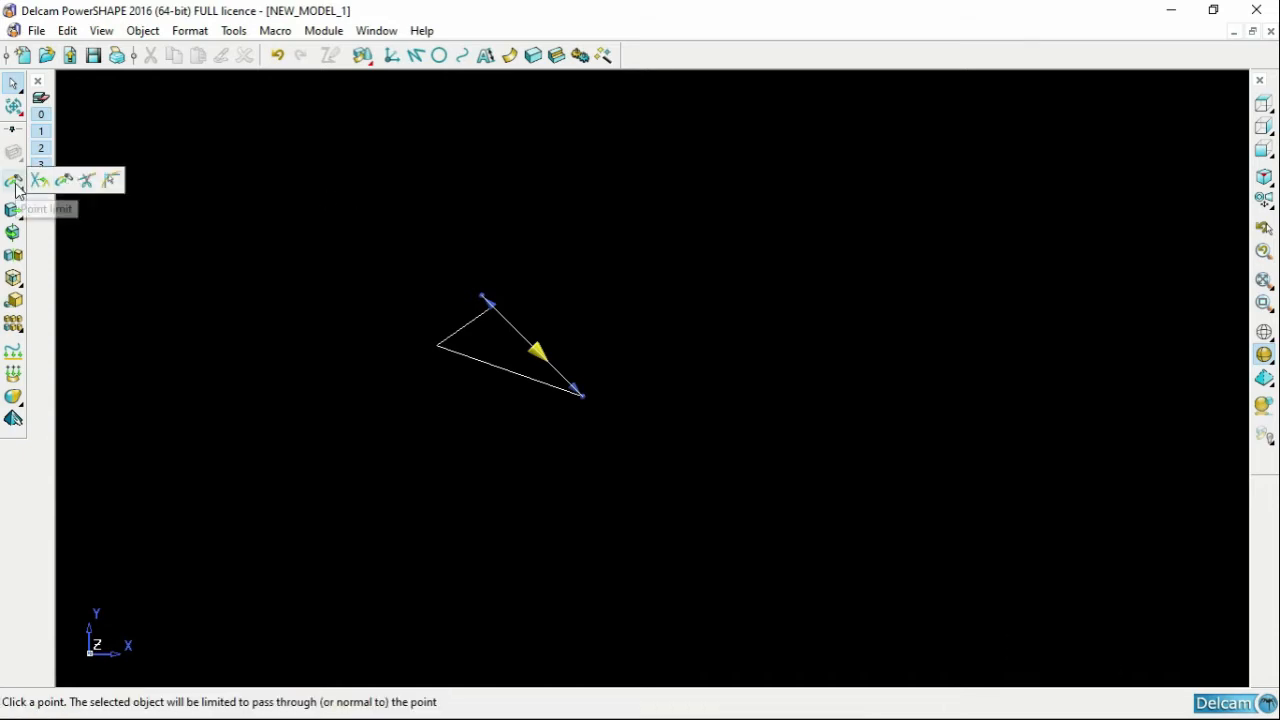
pyautogui.click(90, 180)
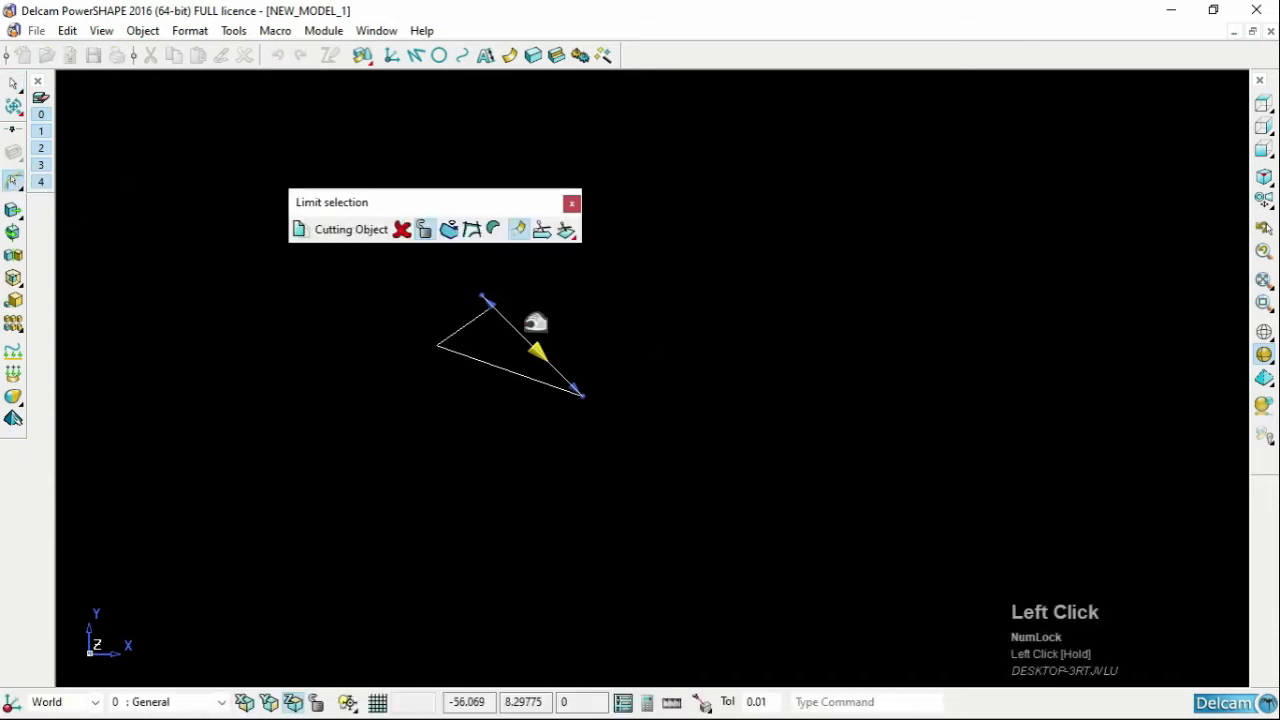
pyautogui.scroll(5, 461, 301)
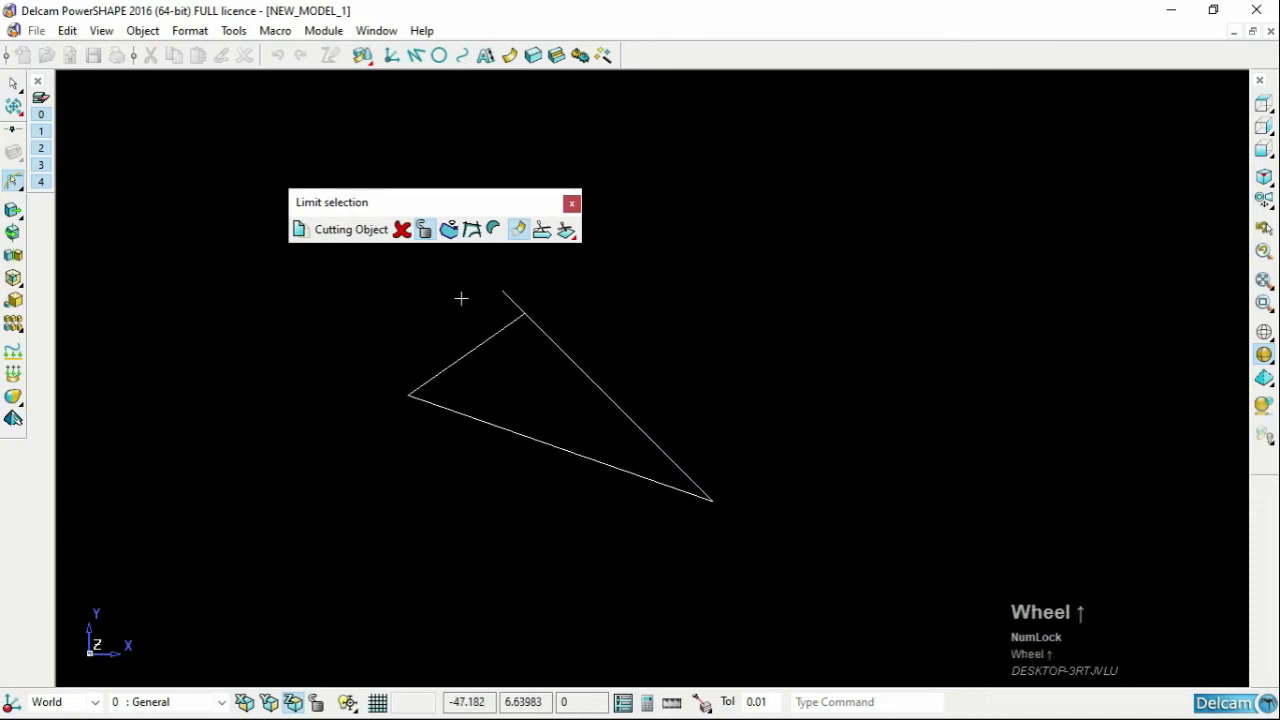
pyautogui.scroll(1, 462, 302)
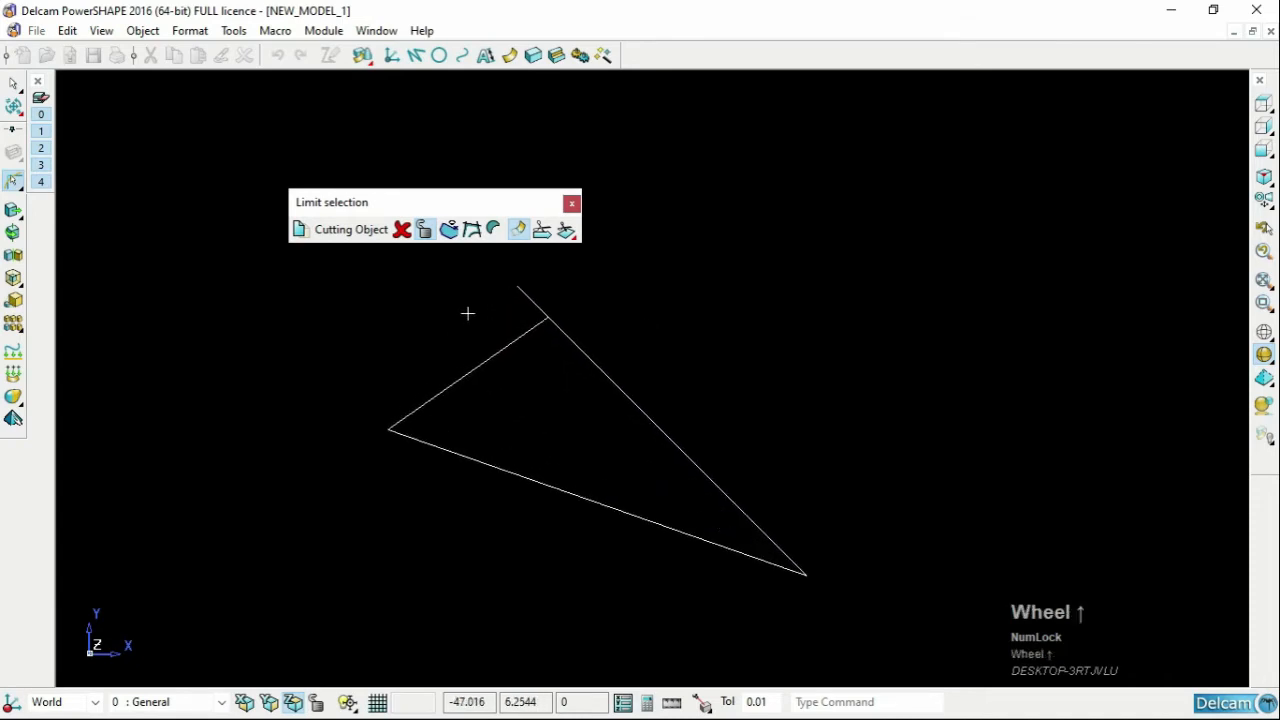
pyautogui.click(537, 330)
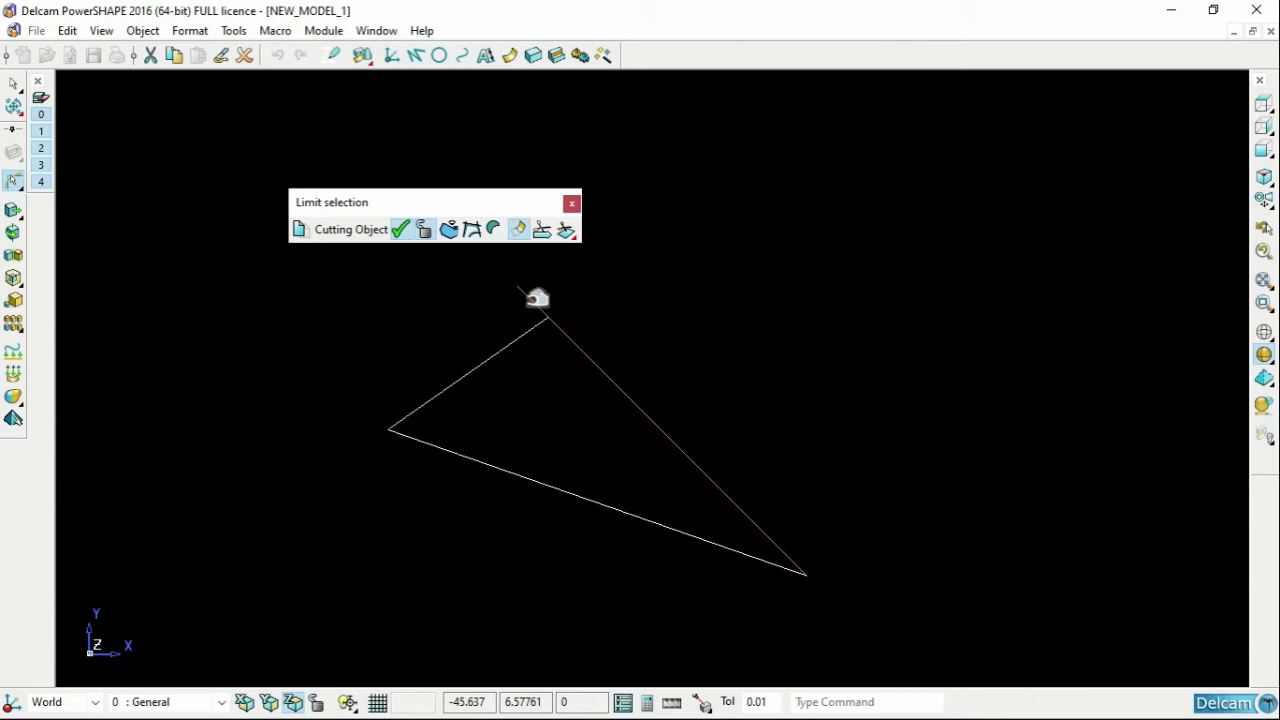
pyautogui.click(537, 298)
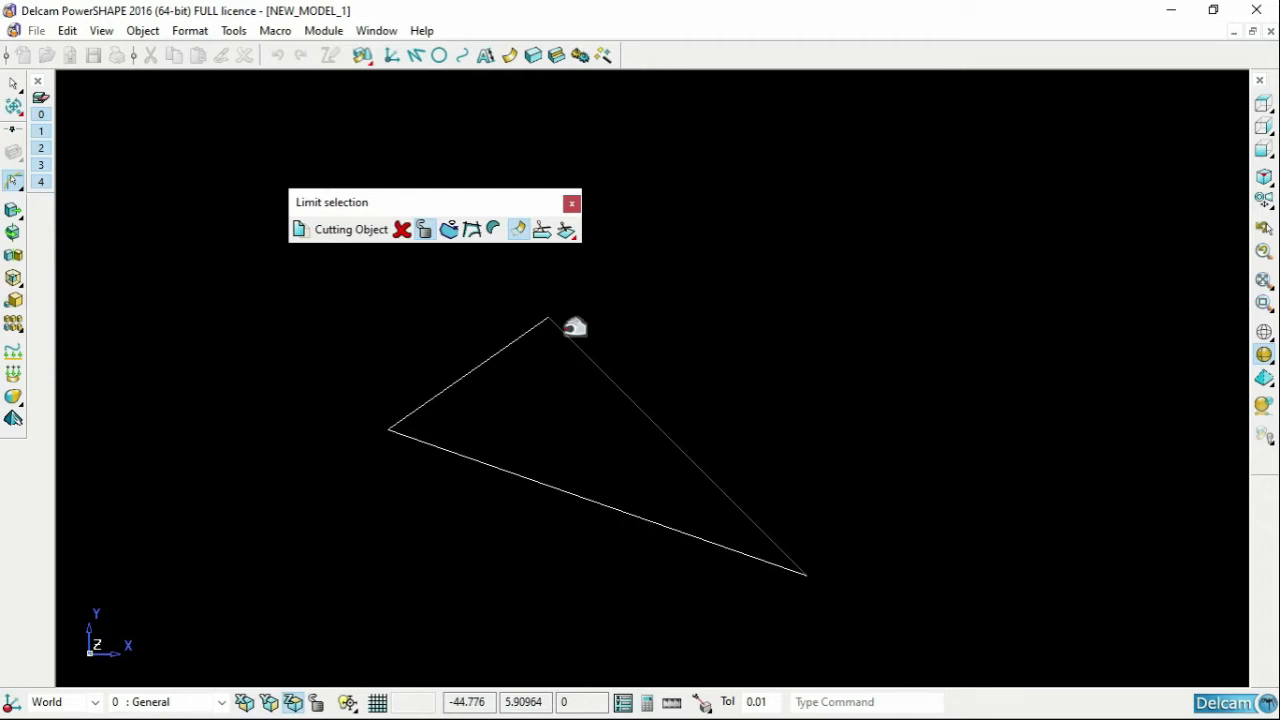
pyautogui.click(571, 205)
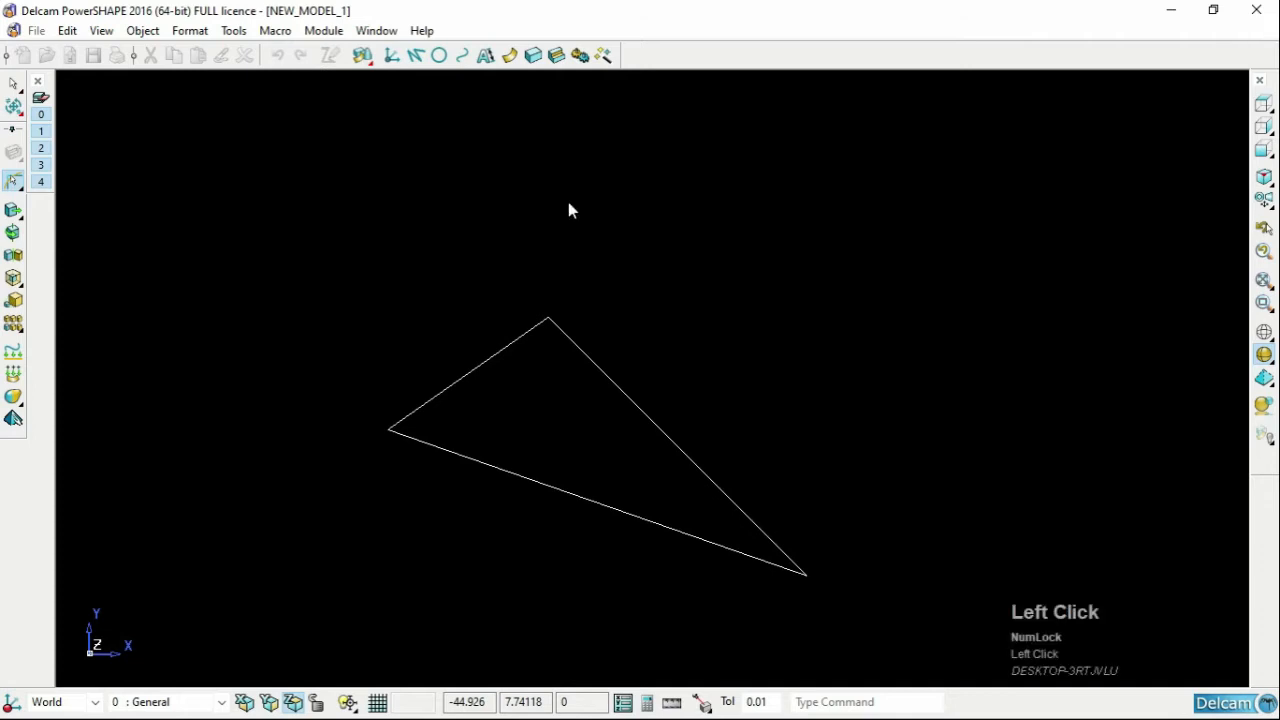
# Step: Draw two single lines from outside into the triangle, one crossing the short upper side and one crossing the steep side
pyautogui.click(415, 56)
pyautogui.click(430, 320)
pyautogui.click(500, 419)
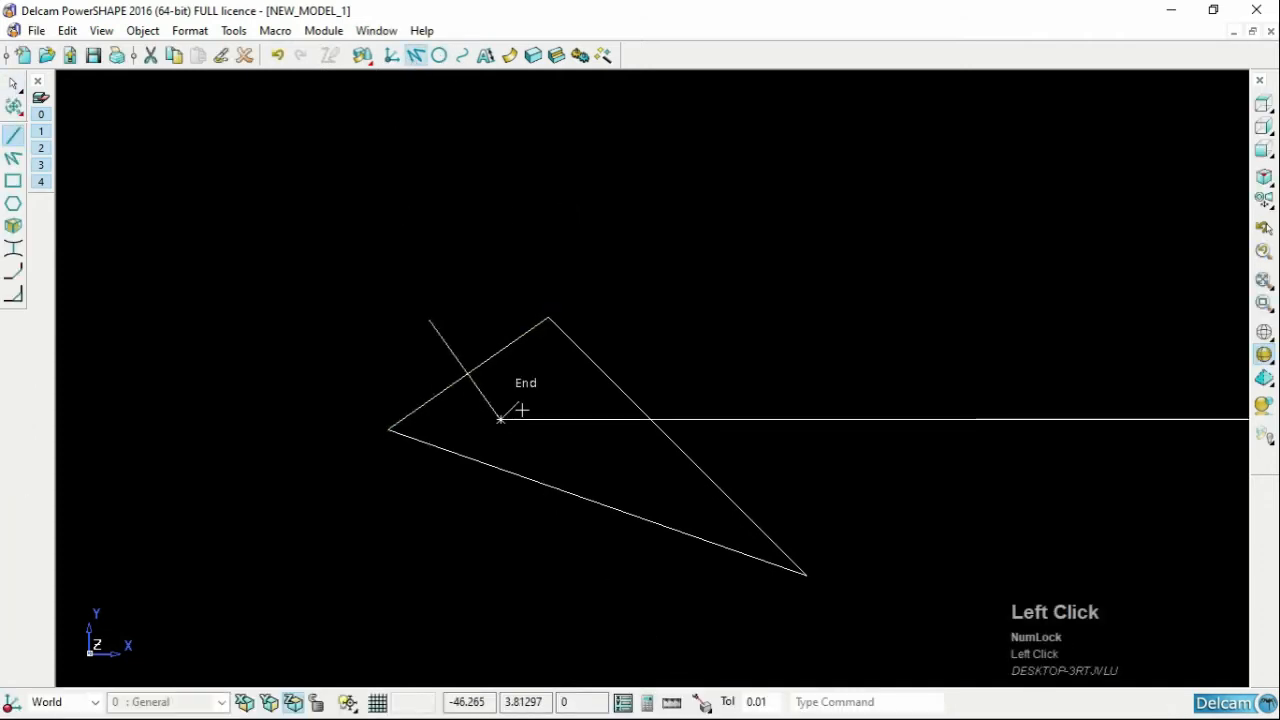
pyautogui.click(532, 402)
pyautogui.click(684, 311)
pyautogui.rightClick(570, 242)
pyautogui.click(550, 226)
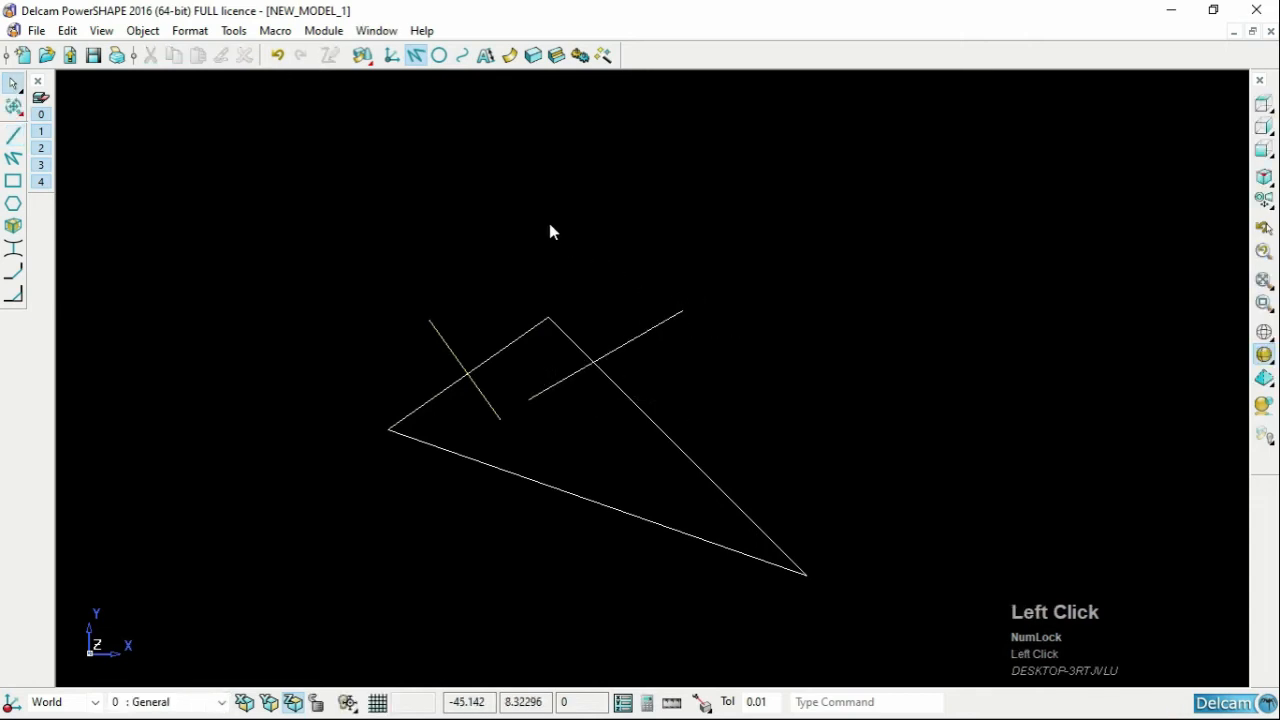
# Step: Split the triangle's short side and the line crossing it at their intersection, using Limit selection with both sides kept
pyautogui.click(12, 110)
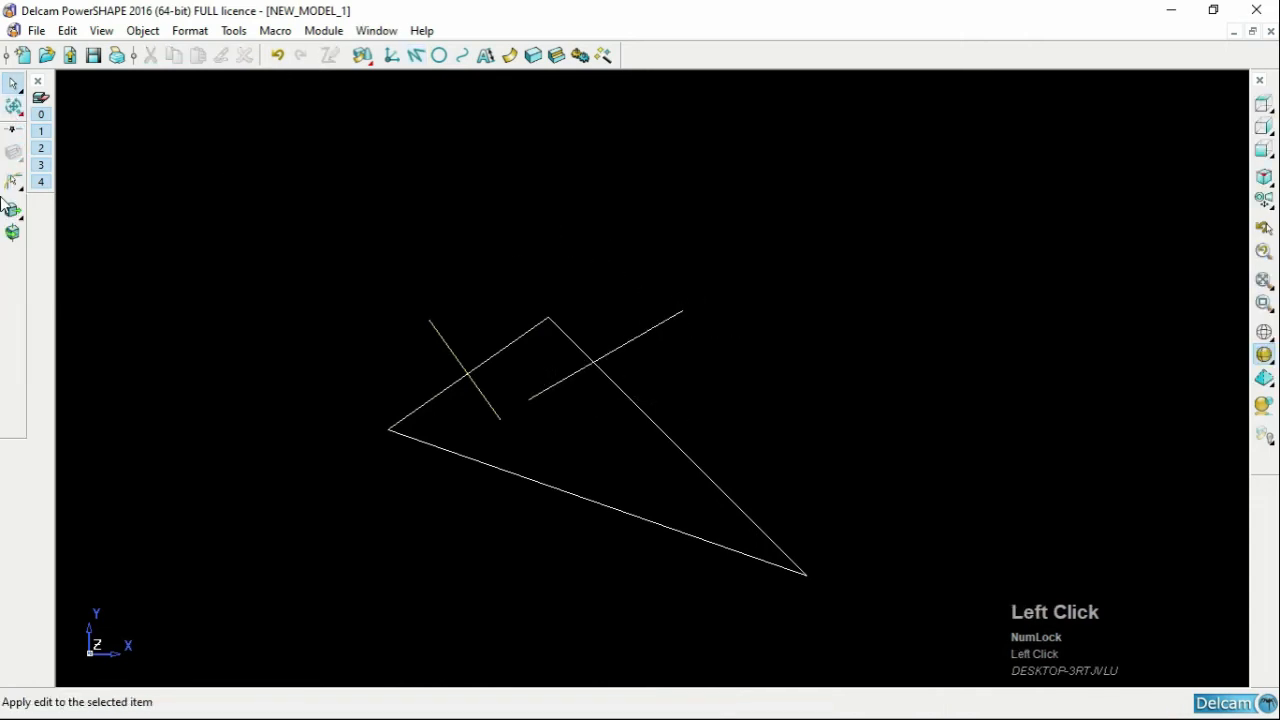
pyautogui.click(14, 186)
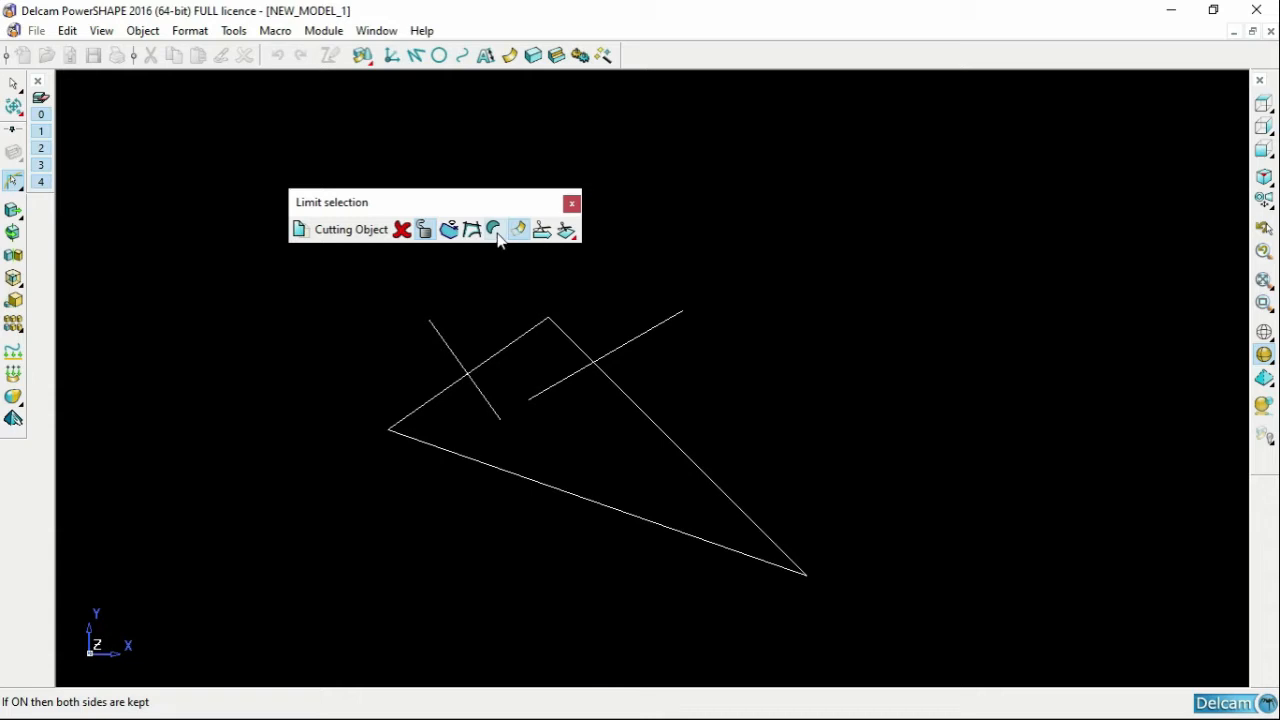
pyautogui.click(495, 230)
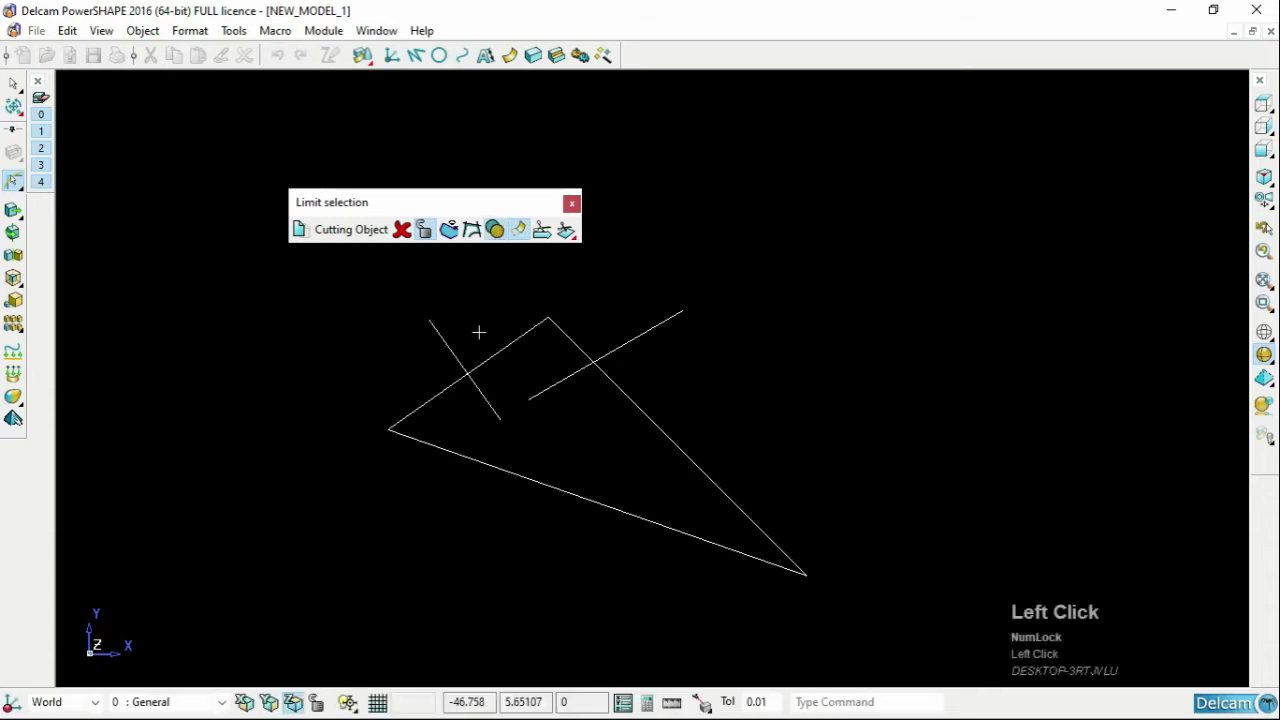
pyautogui.click(487, 381)
pyautogui.click(487, 360)
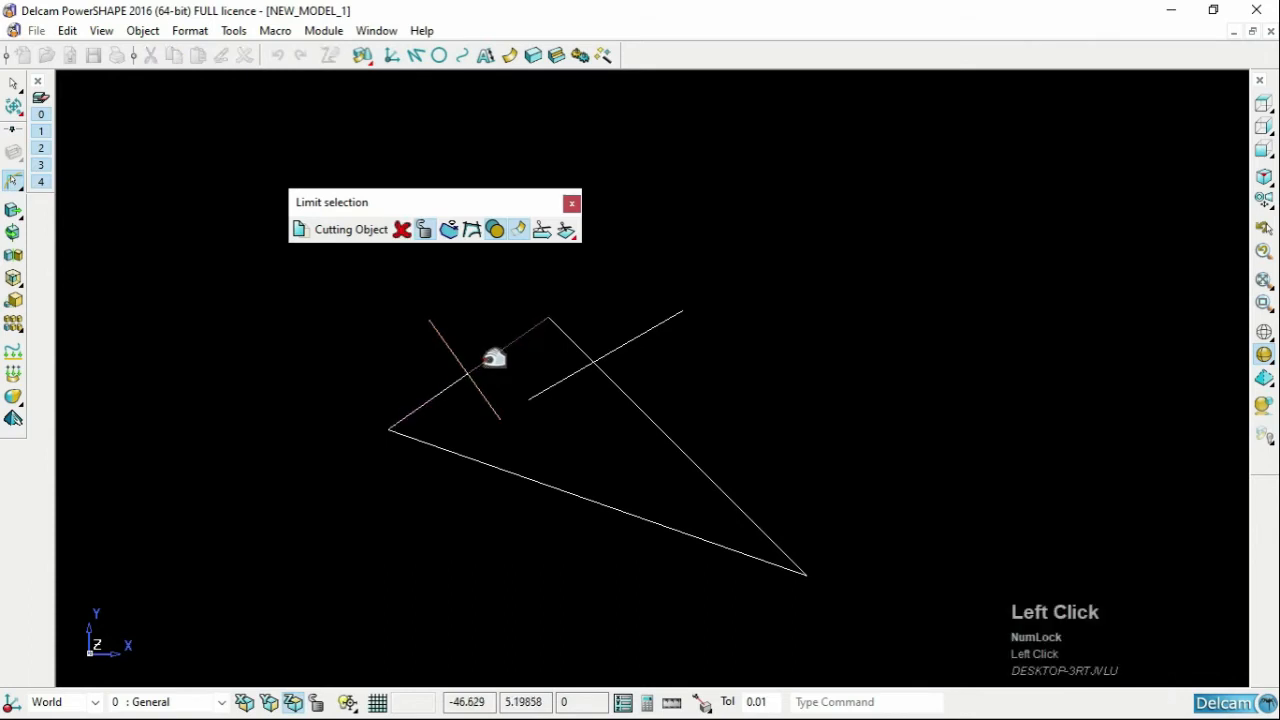
pyautogui.rightClick(476, 322)
pyautogui.click(471, 311)
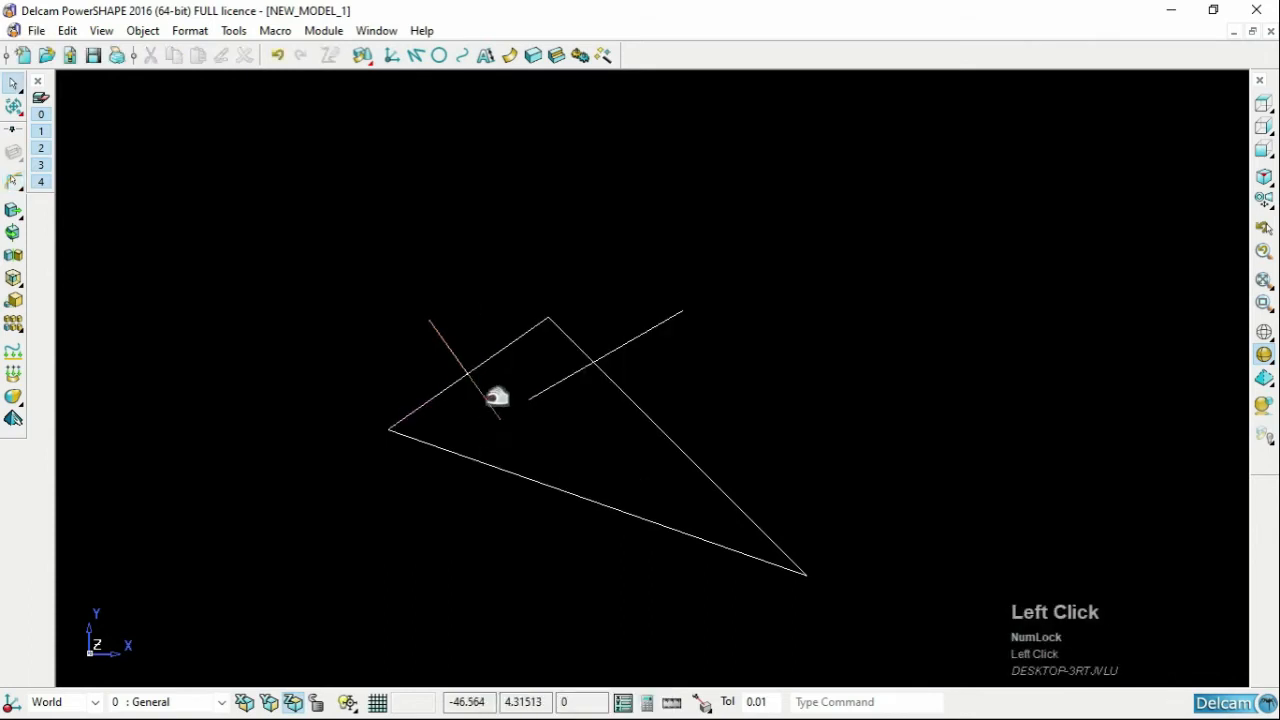
# Step: Select the pieces of the short side and its crossing line to check how they were split
pyautogui.keyDown('shift'); pyautogui.click(488, 398); pyautogui.keyUp('shift')
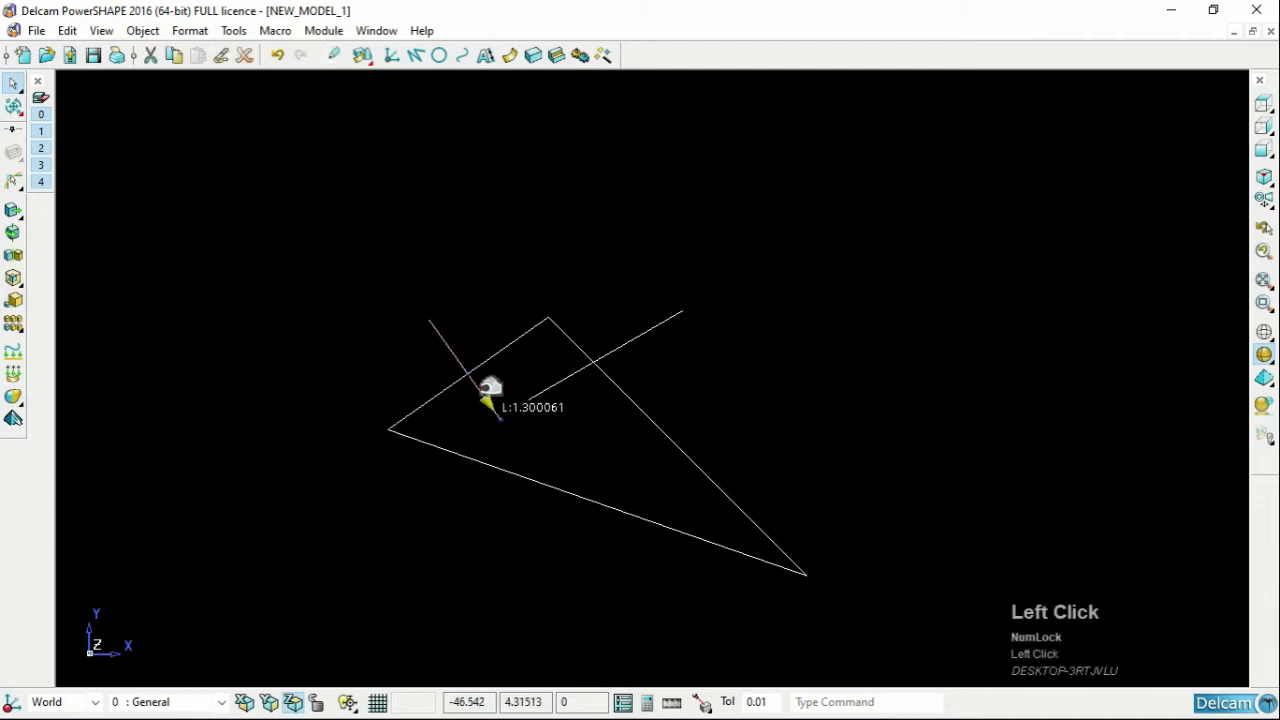
pyautogui.keyDown('shift'); pyautogui.click(456, 351); pyautogui.keyUp('shift')
pyautogui.keyDown('shift'); pyautogui.click(442, 391); pyautogui.keyUp('shift')
pyautogui.keyDown('shift'); pyautogui.click(494, 357); pyautogui.keyUp('shift')
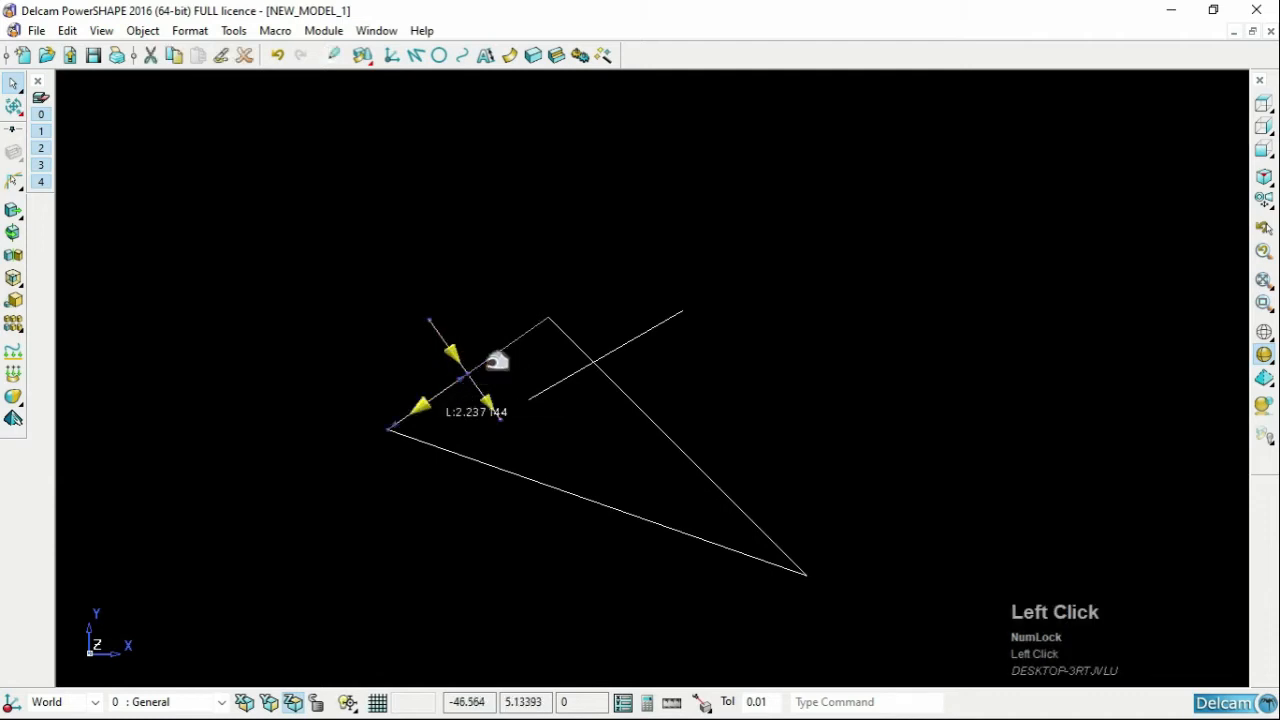
pyautogui.click(500, 390)
pyautogui.scroll(3, 500, 390)
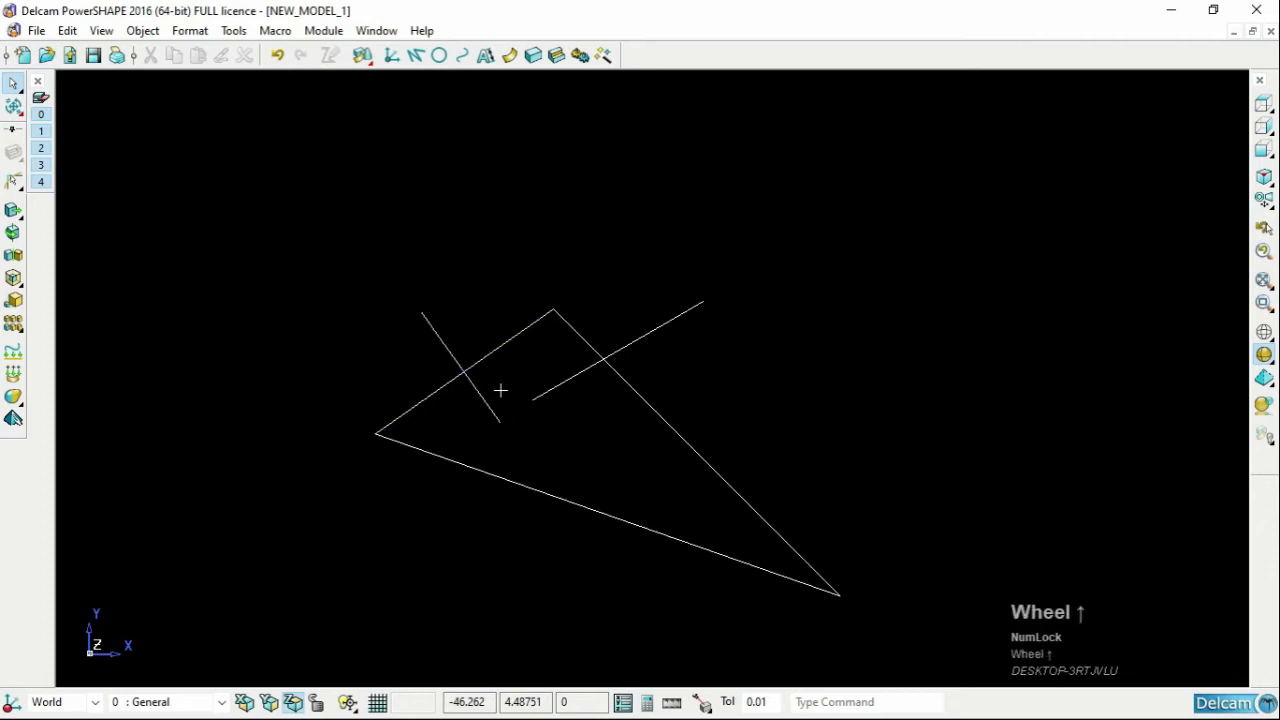
pyautogui.click(478, 386)
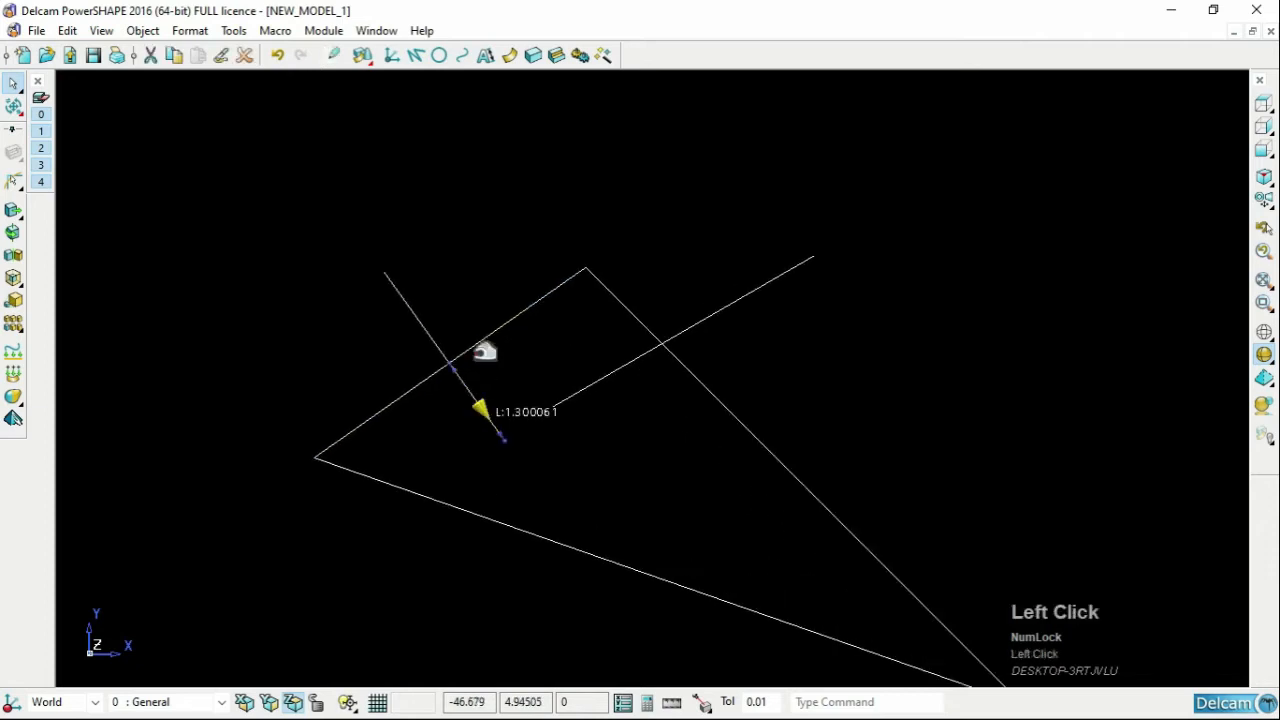
pyautogui.keyDown('shift'); pyautogui.click(484, 342); pyautogui.keyUp('shift')
# Step: Reopen Limit selection and review its limit mode and trimming options
pyautogui.click(13, 181)
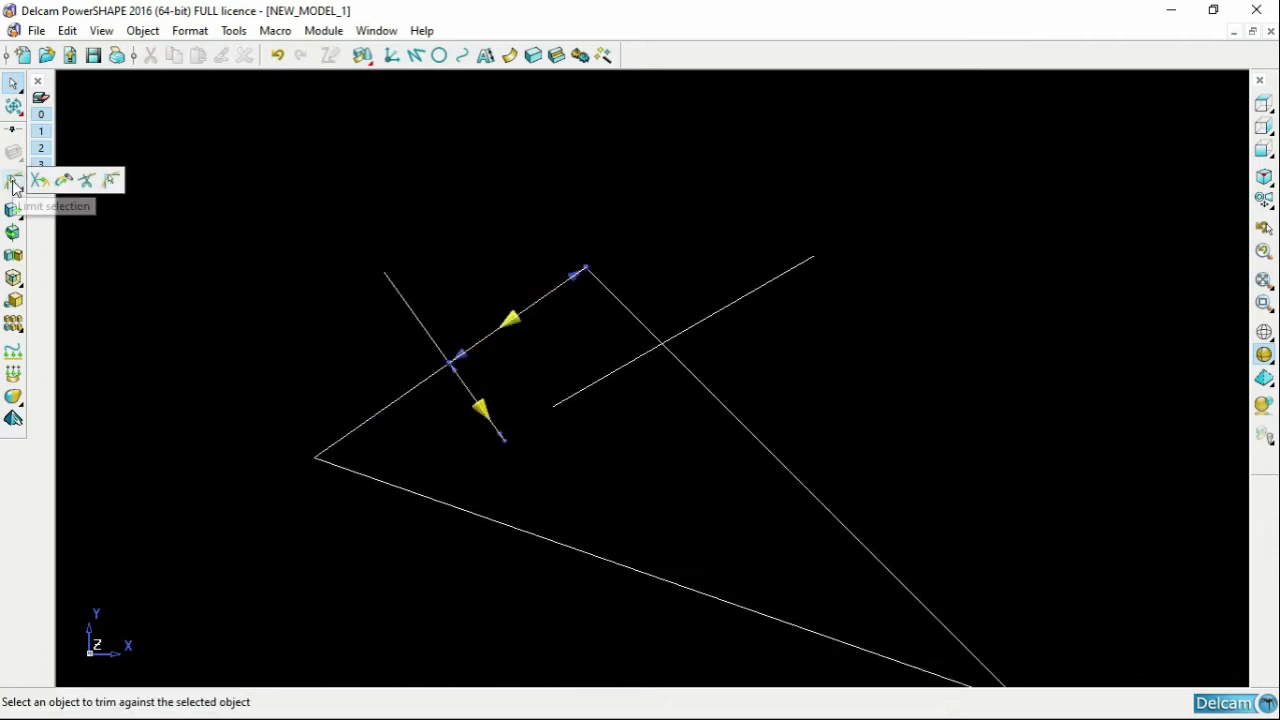
pyautogui.click(112, 182)
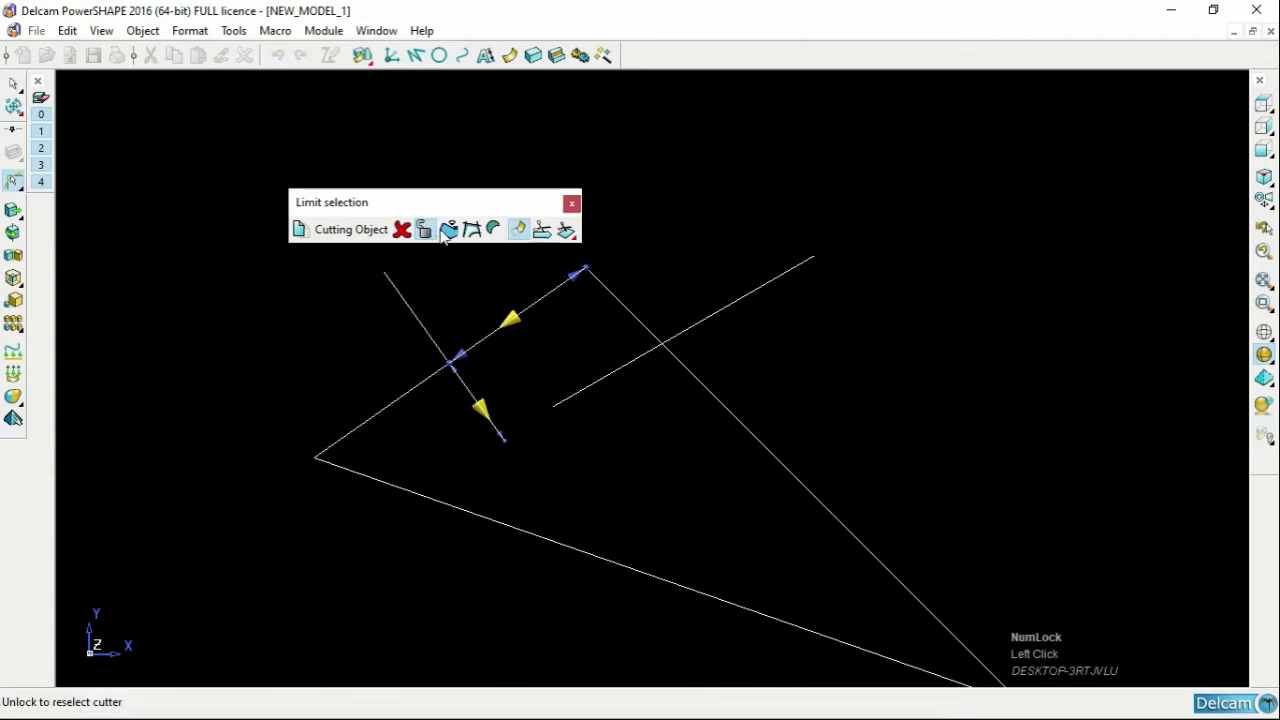
pyautogui.click(566, 230)
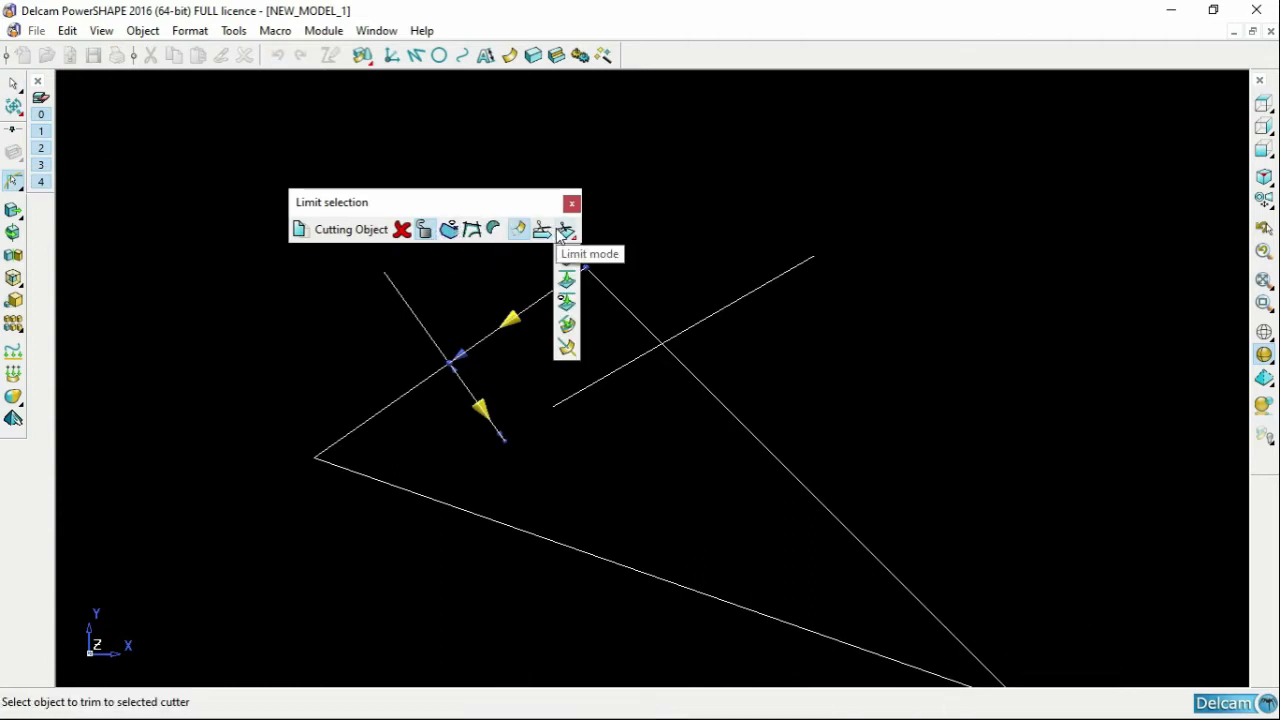
pyautogui.click(541, 231)
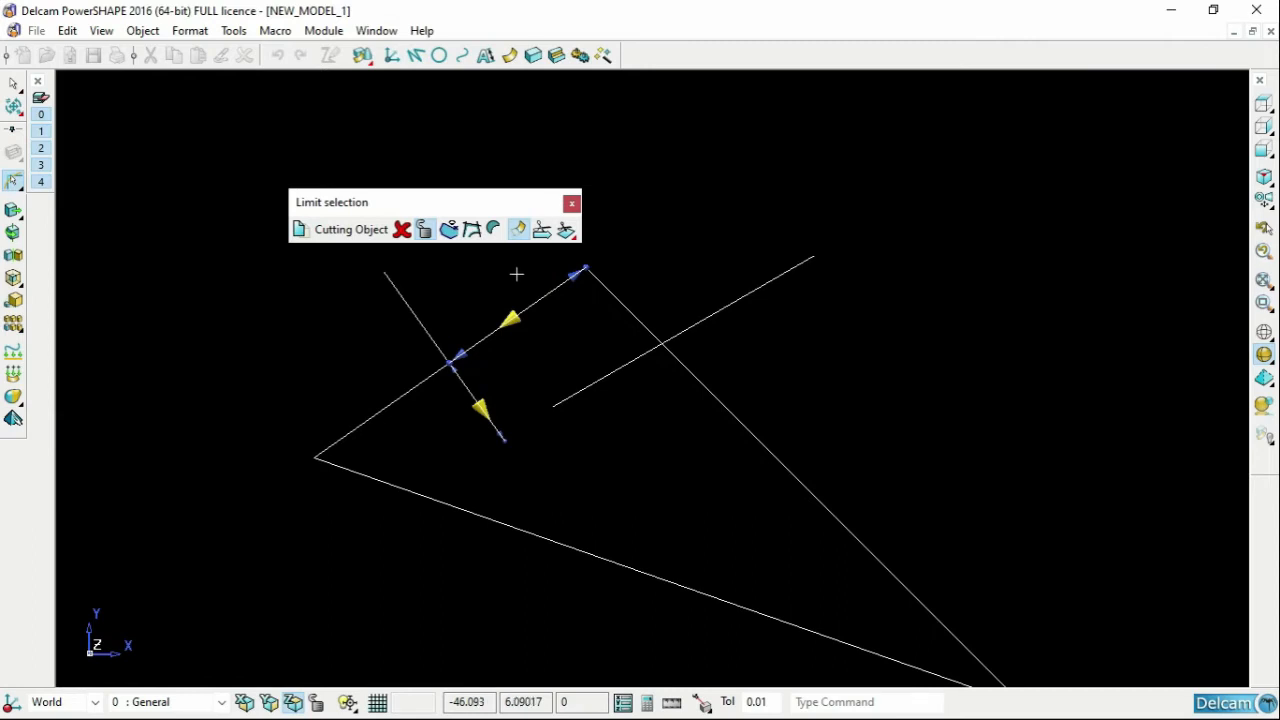
pyautogui.scroll(1, 516, 275)
pyautogui.scroll(-1, 516, 278)
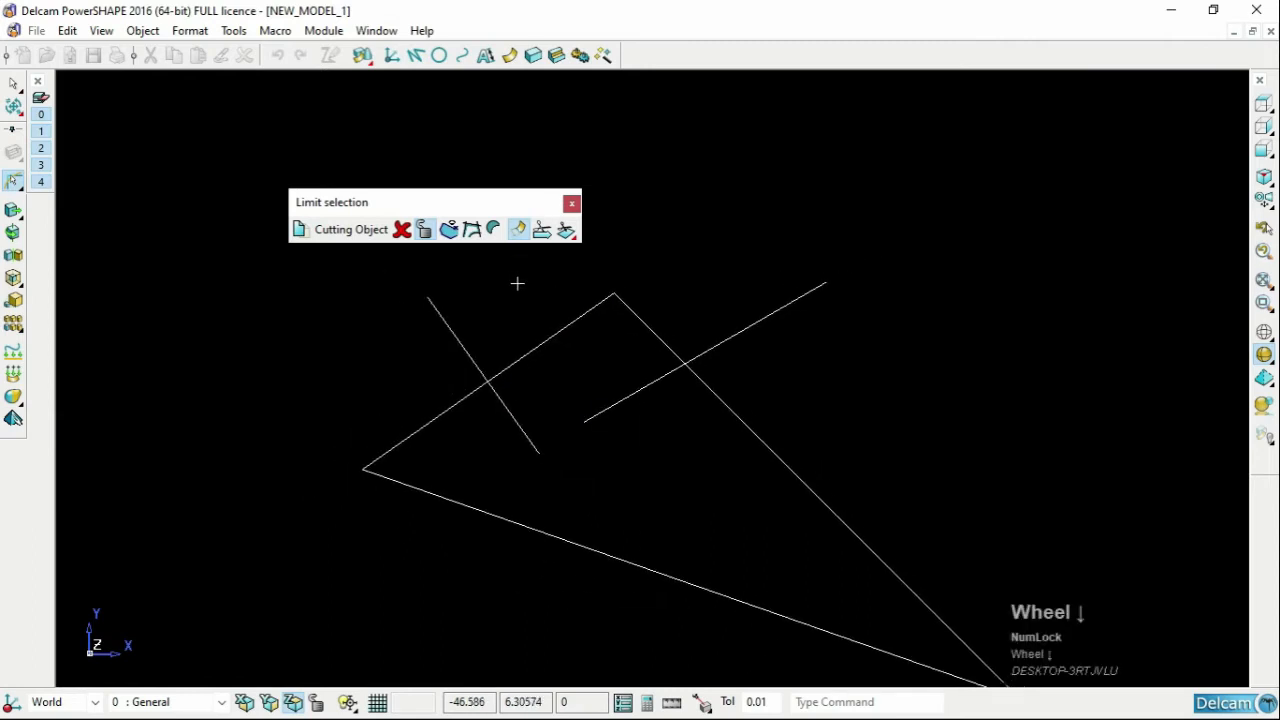
# Step: Cut the upper piece of the triangle's short side at two picked points with Cut object
pyautogui.click(14, 181)
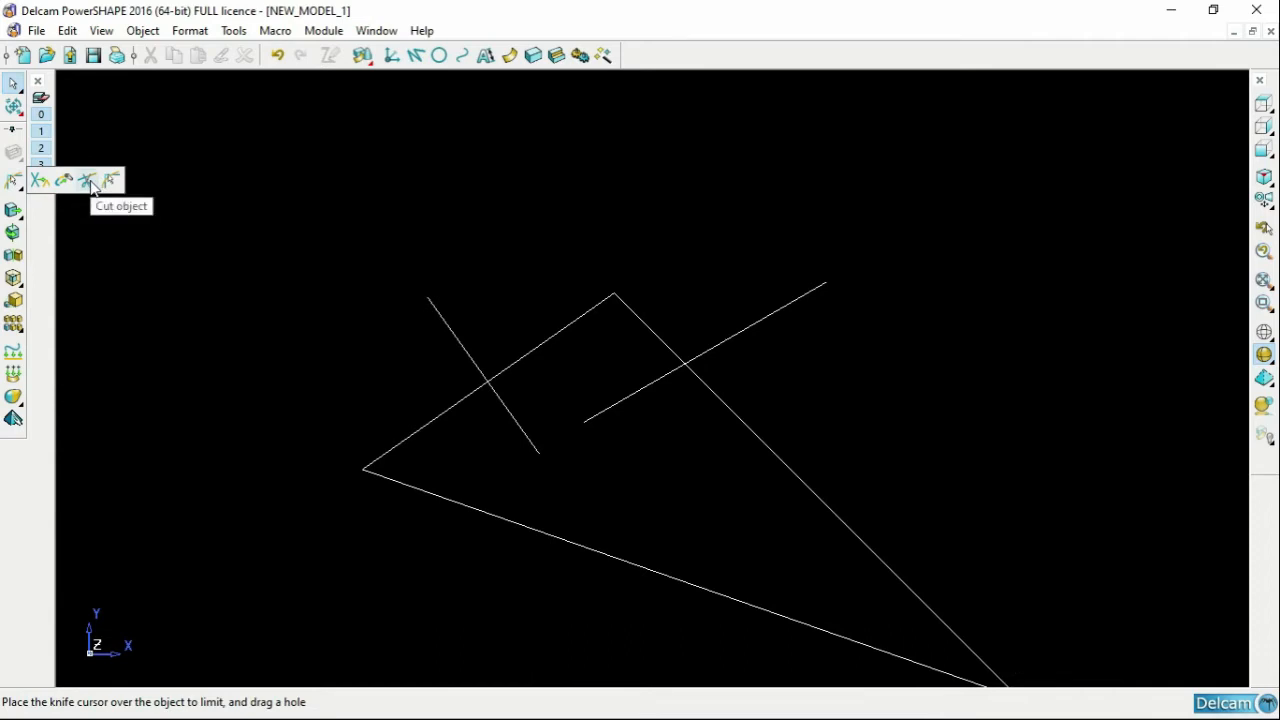
pyautogui.click(88, 181)
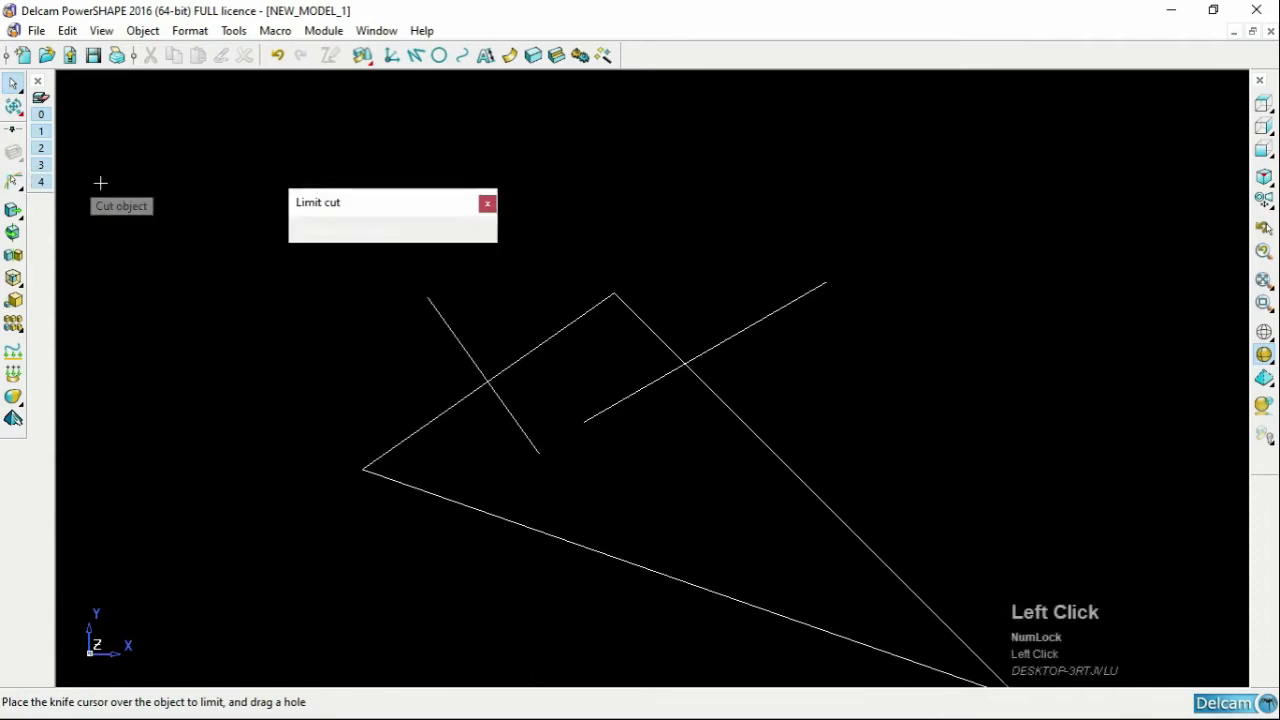
pyautogui.click(540, 345)
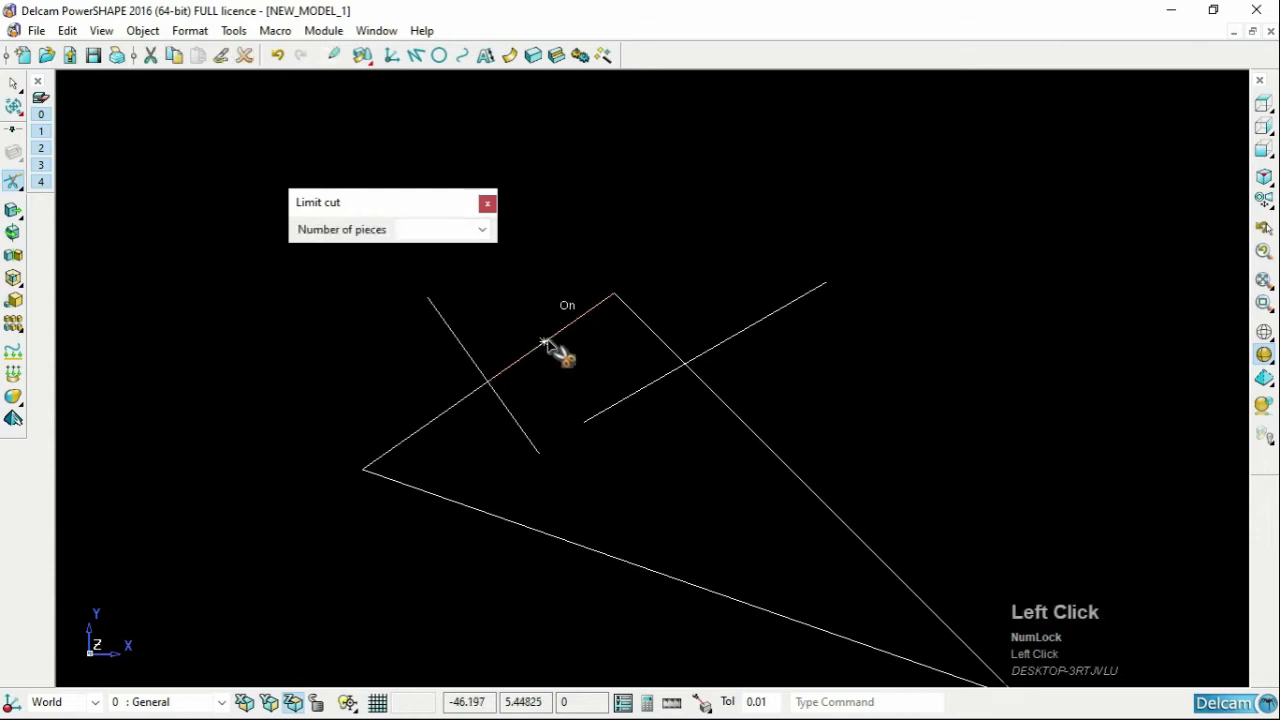
pyautogui.scroll(1, 585, 315)
pyautogui.scroll(1, 588, 316)
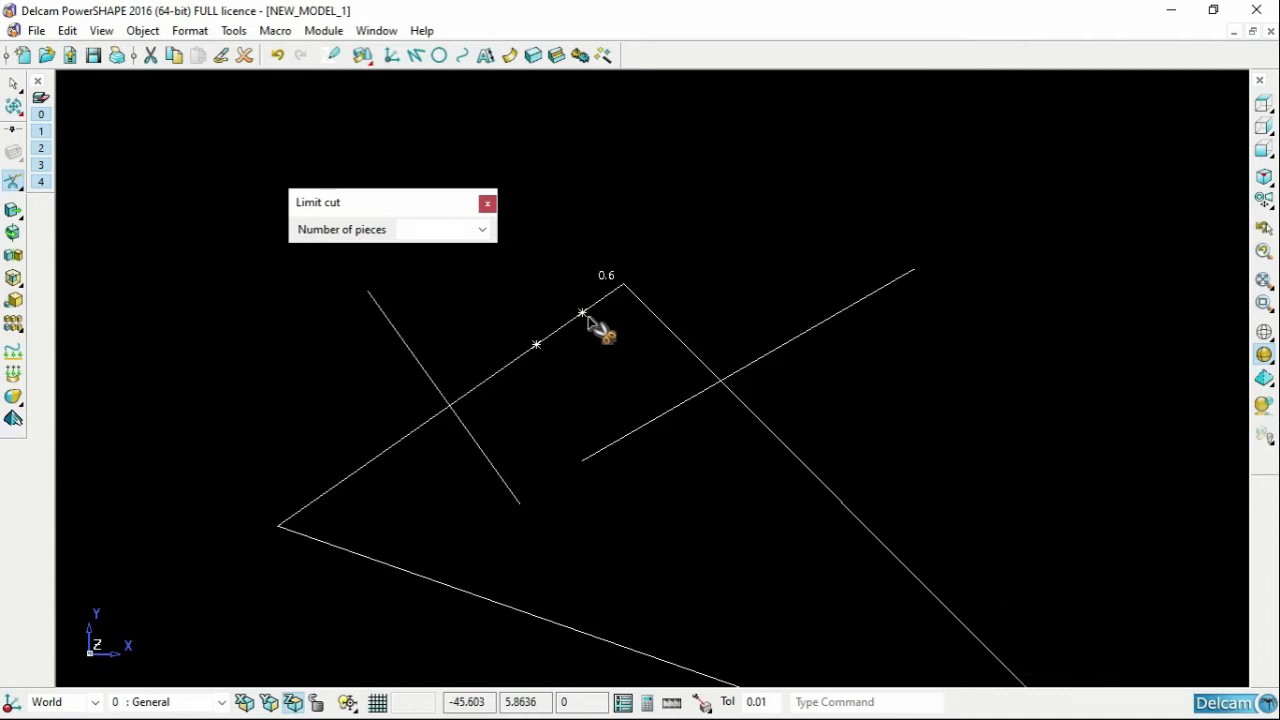
pyautogui.click(588, 314)
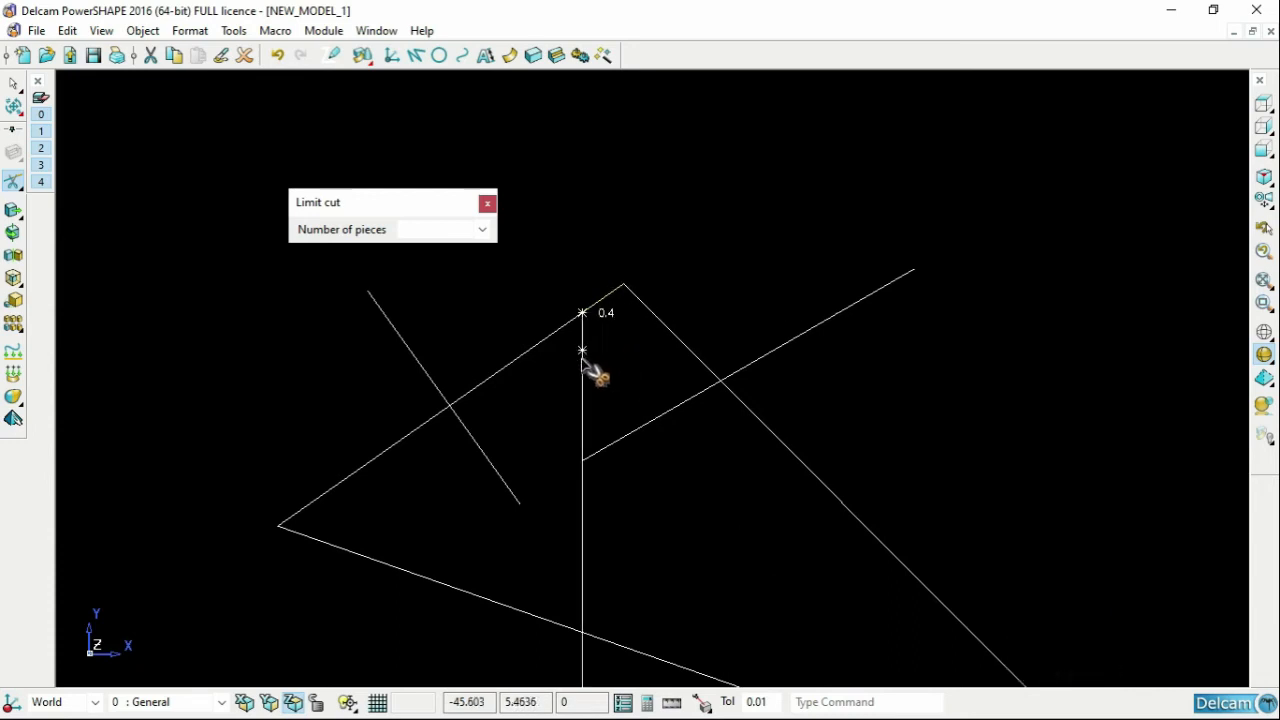
# Step: Divide the line crossing the triangle's steep side into 4 equal pieces with Limit cut, and finish cutting
pyautogui.scroll(-2, 829, 443)
pyautogui.click(754, 320)
pyautogui.moveTo(753, 318); pyautogui.dragTo(778, 371)
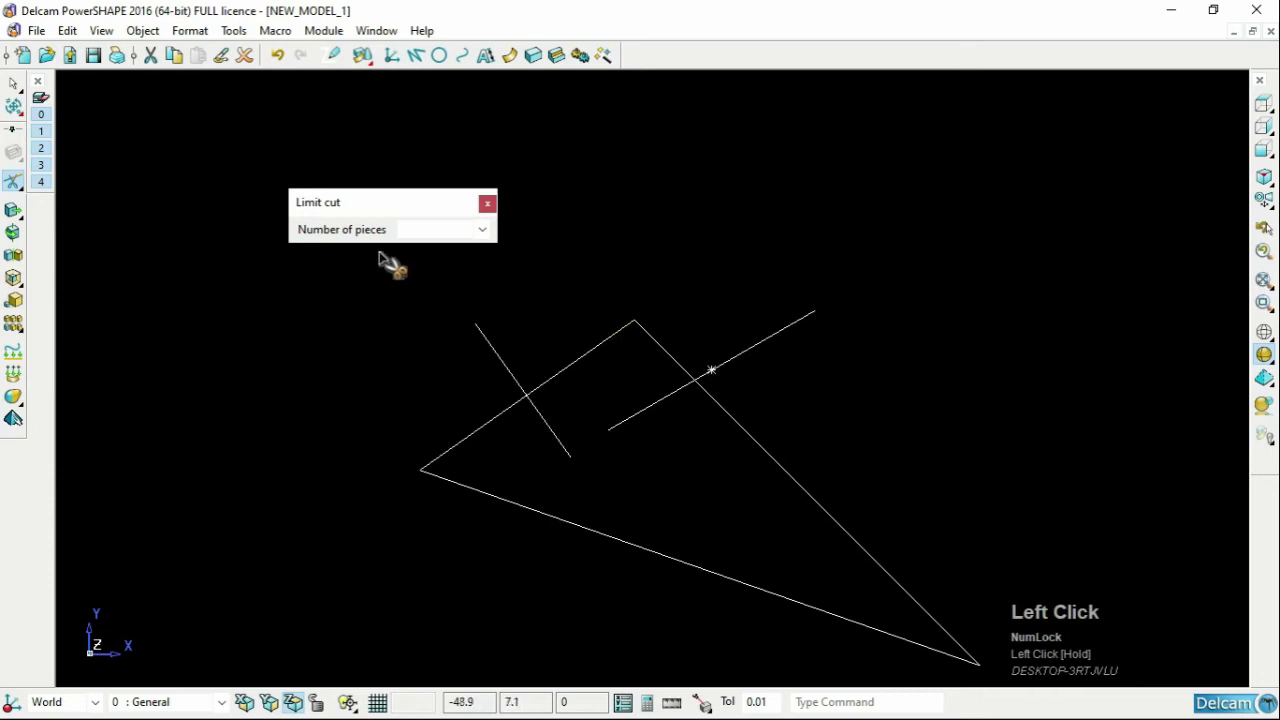
pyautogui.click(419, 238)
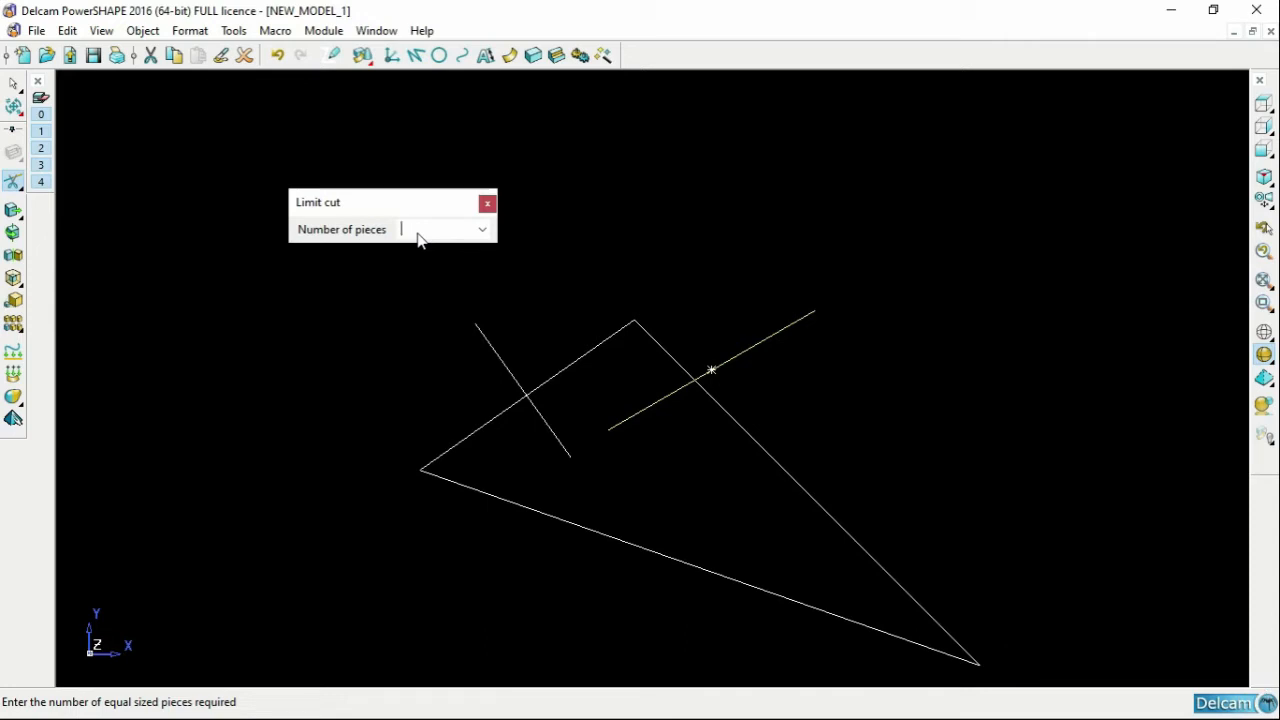
pyautogui.click(419, 238)
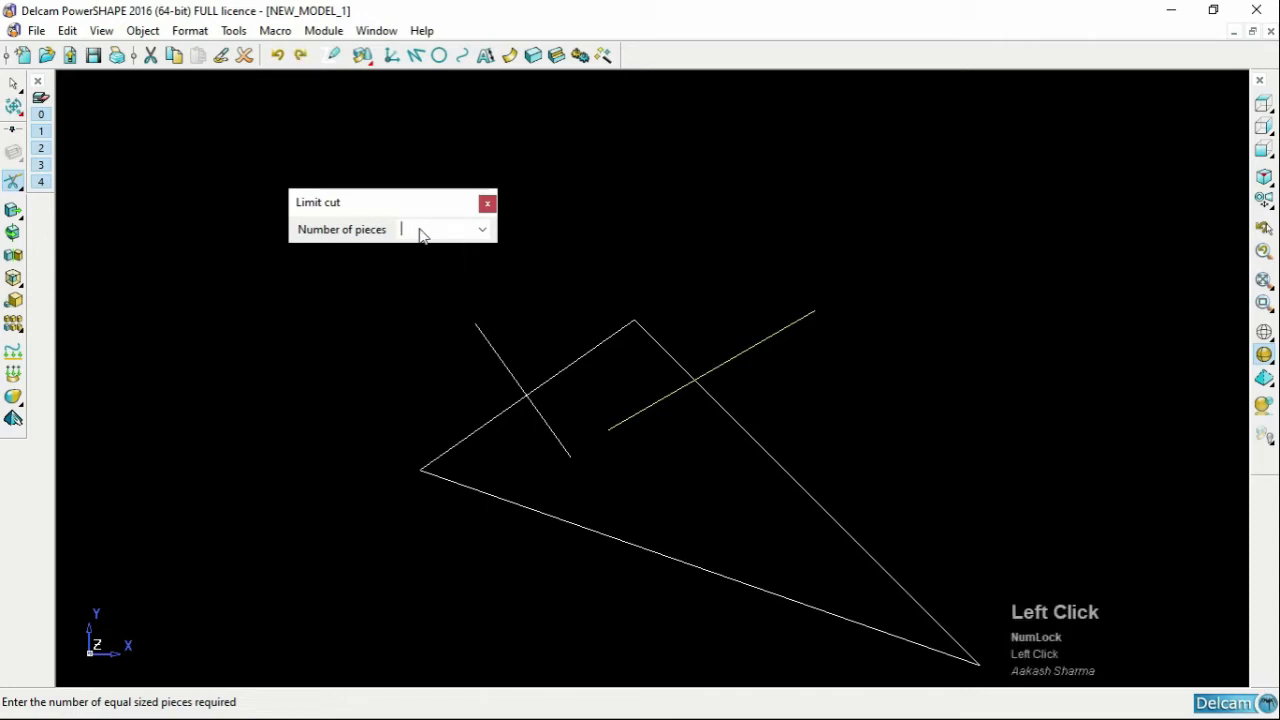
pyautogui.write('4')
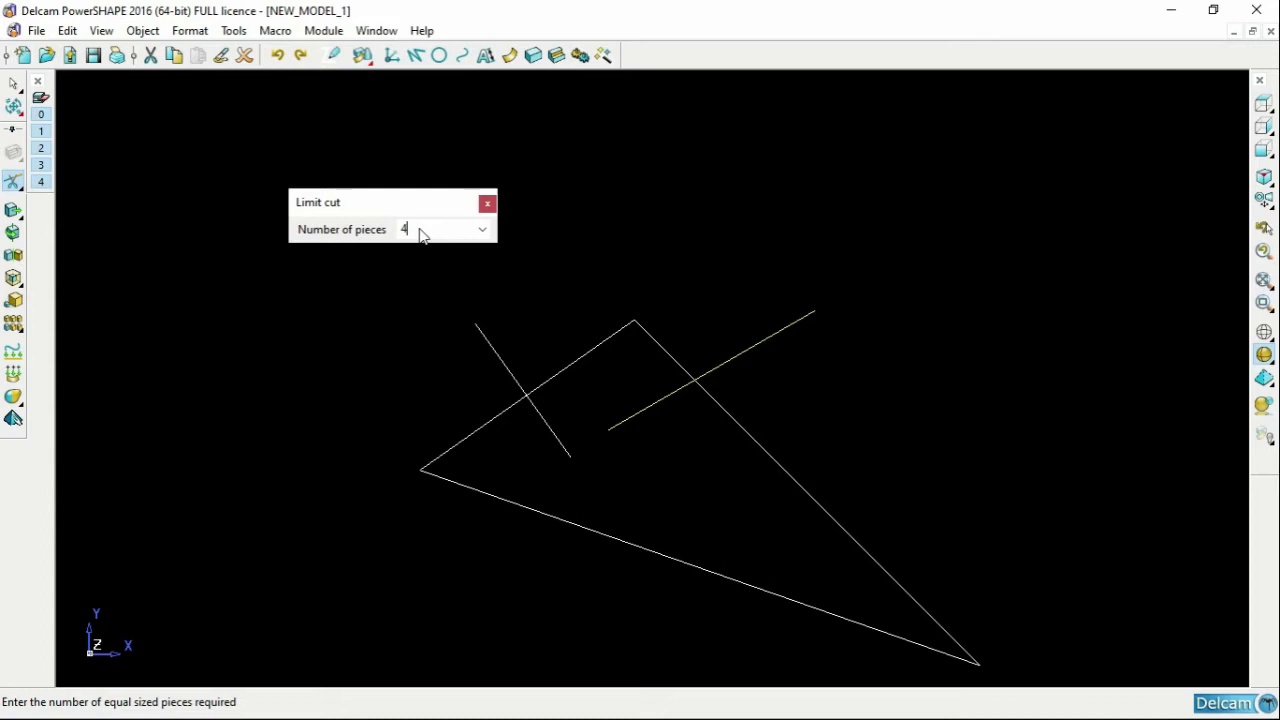
pyautogui.rightClick(691, 252)
pyautogui.click(702, 263)
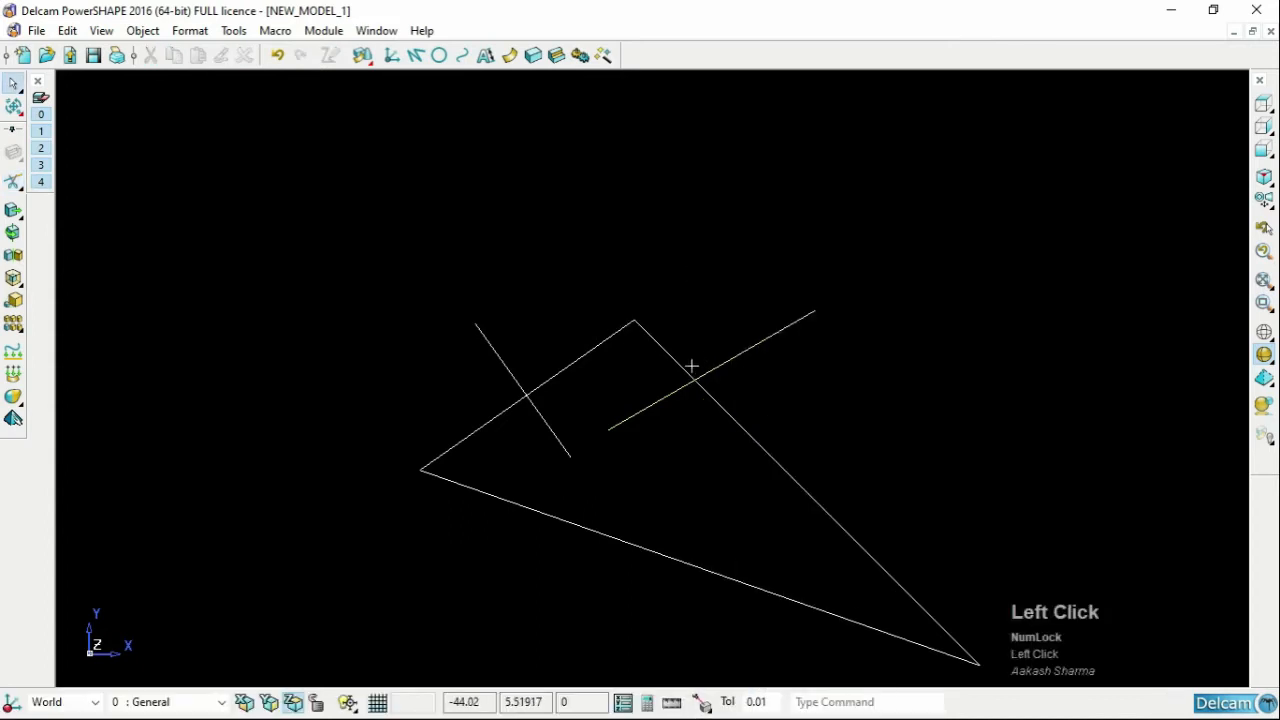
# Step: Select the pieces of the divided crossing line one by one to check their lengths
pyautogui.click(650, 407)
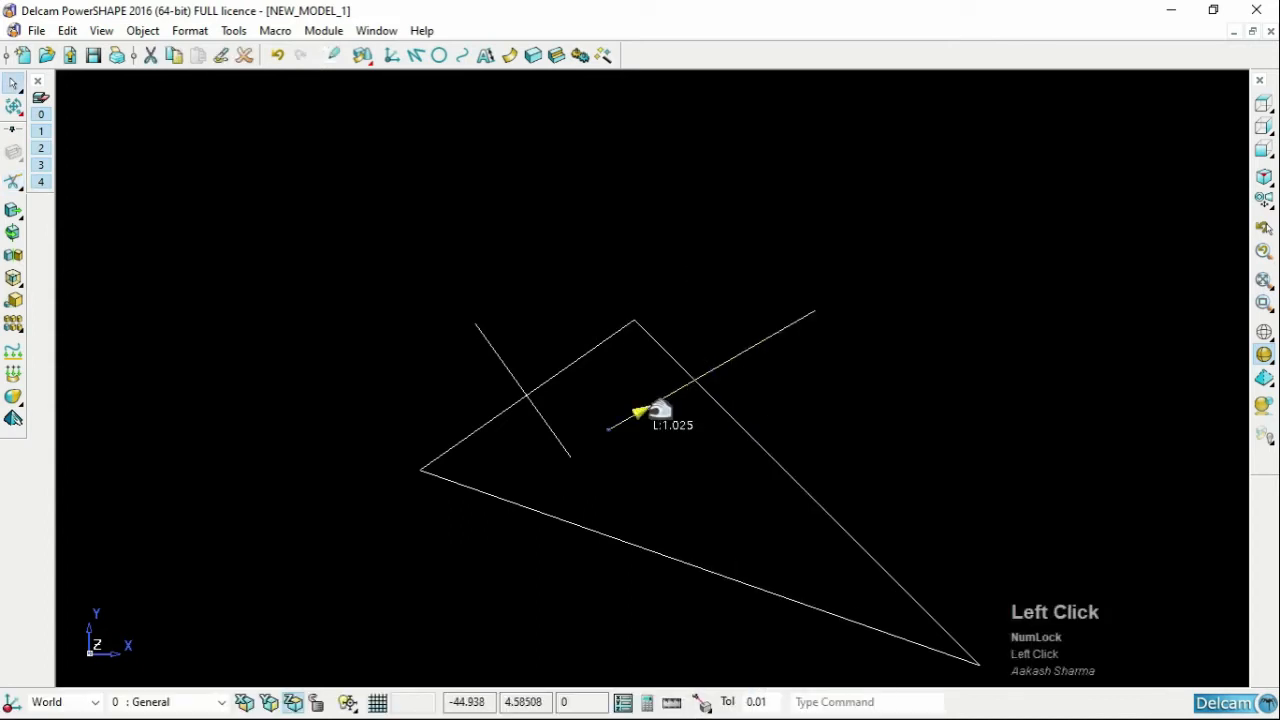
pyautogui.click(732, 356)
pyautogui.click(800, 320)
pyautogui.click(762, 343)
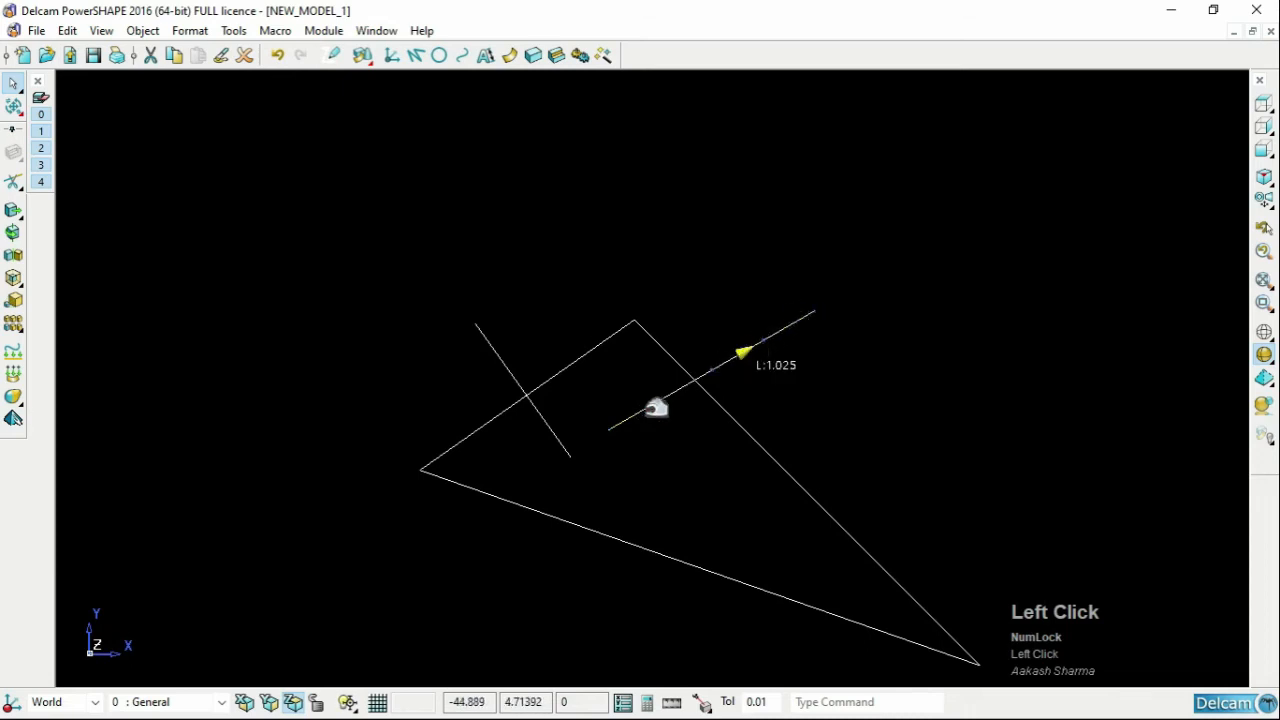
# Step: Cut the triangle's steep side at two picked points with Limit cut, and finish cutting
pyautogui.click(654, 408)
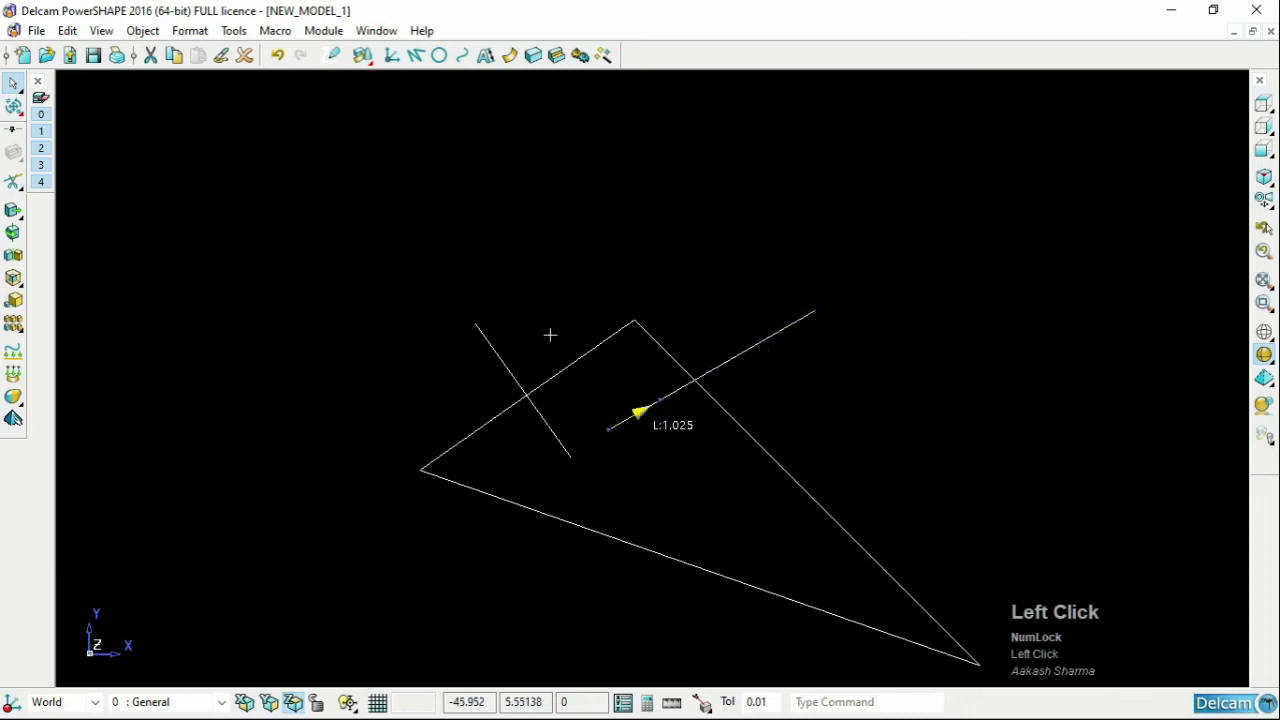
pyautogui.click(13, 182)
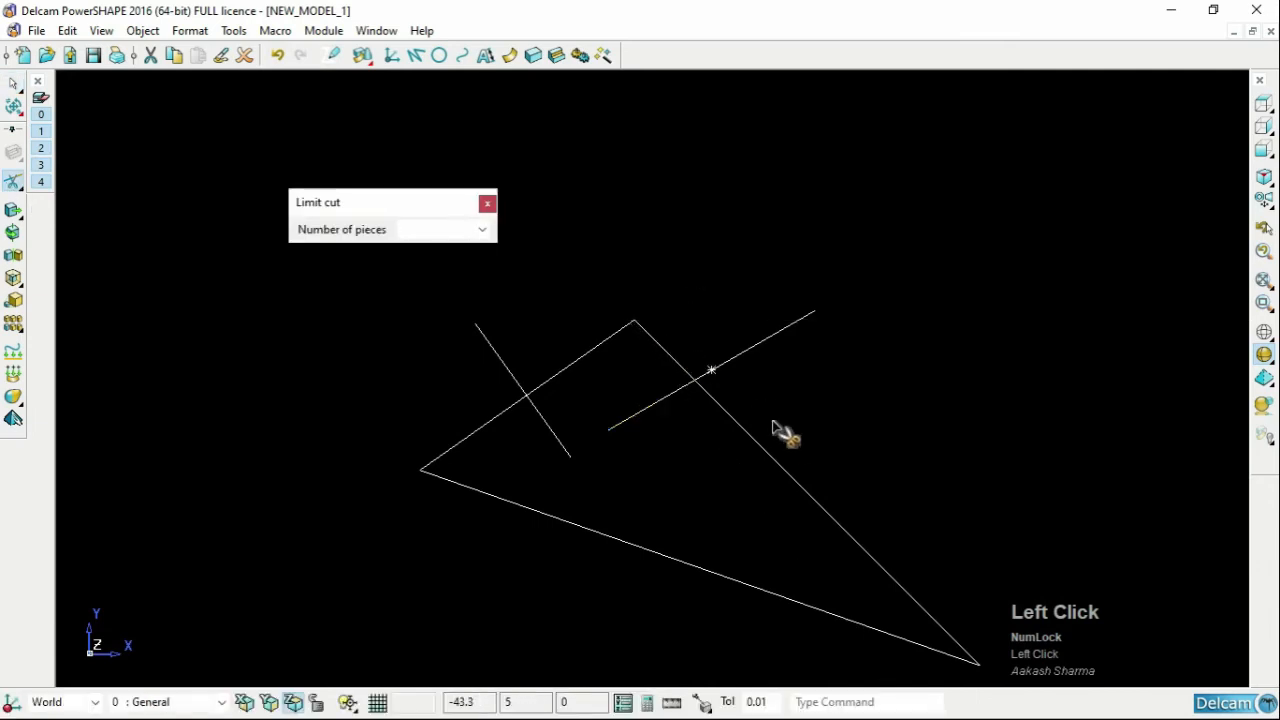
pyautogui.click(775, 462)
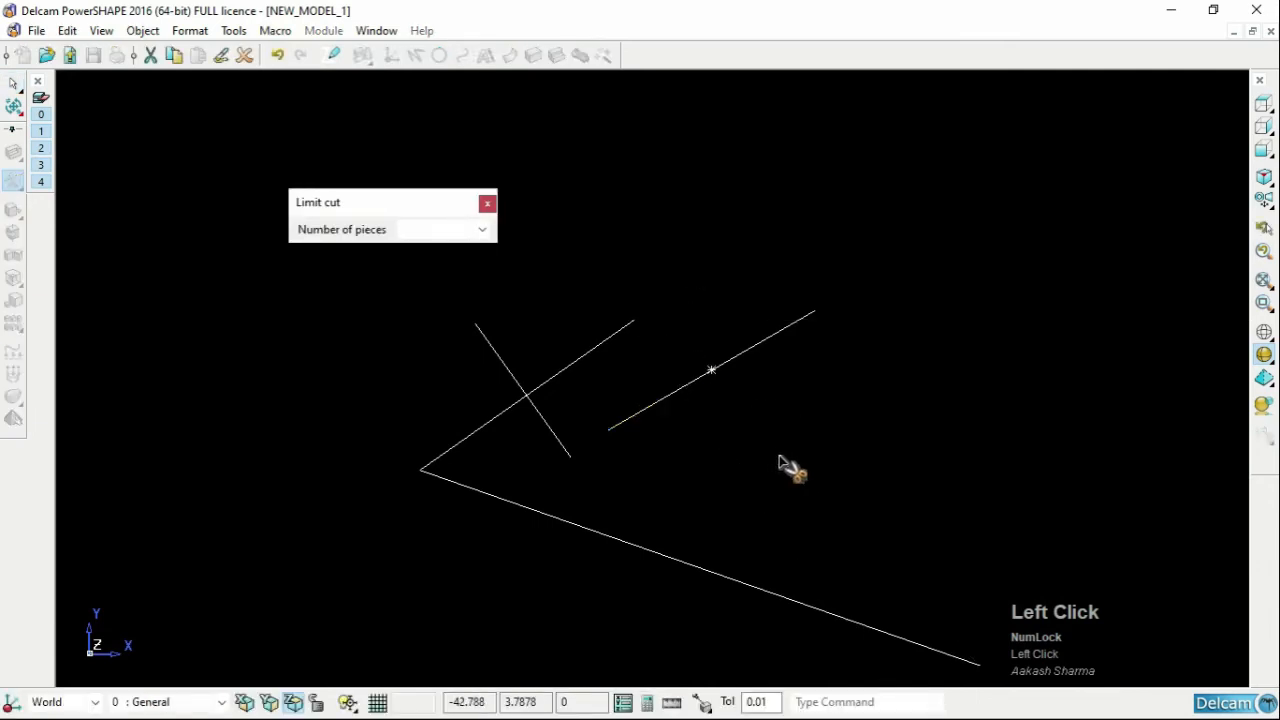
pyautogui.click(903, 588)
pyautogui.rightClick(866, 450)
pyautogui.click(802, 392)
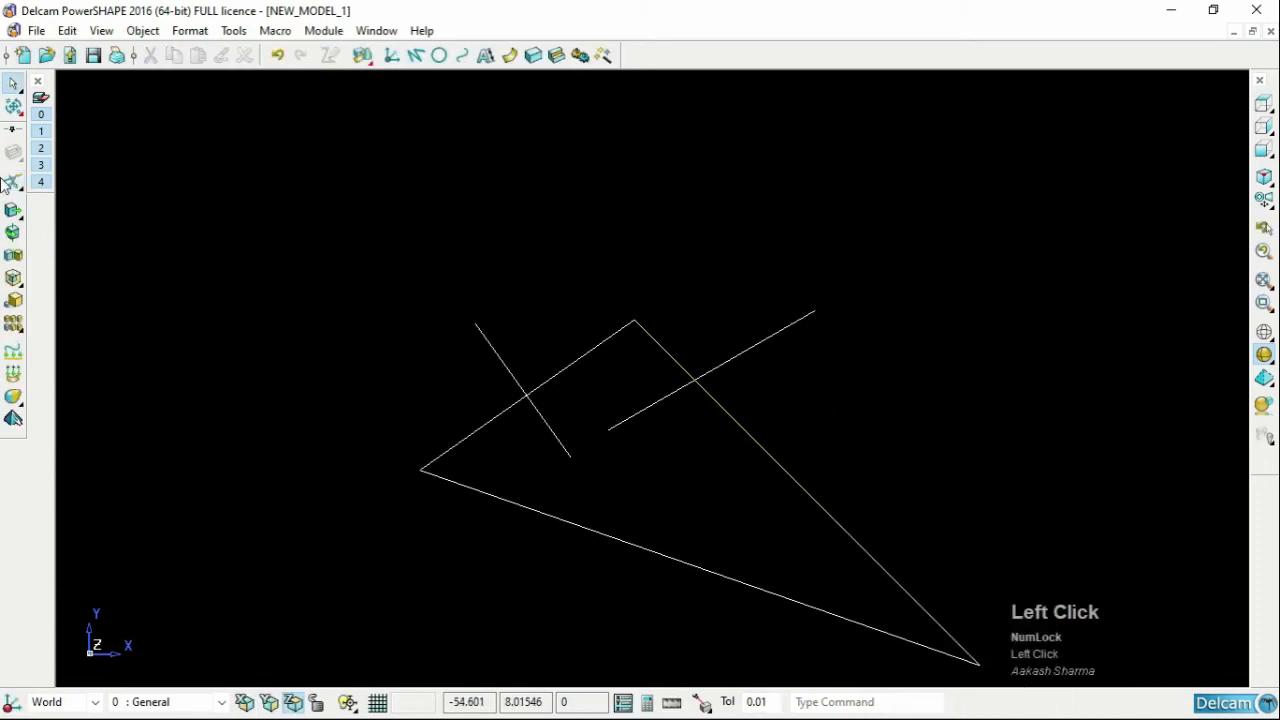
# Step: Delete the triangle together with its two crossing lines
pyautogui.moveTo(12, 186)
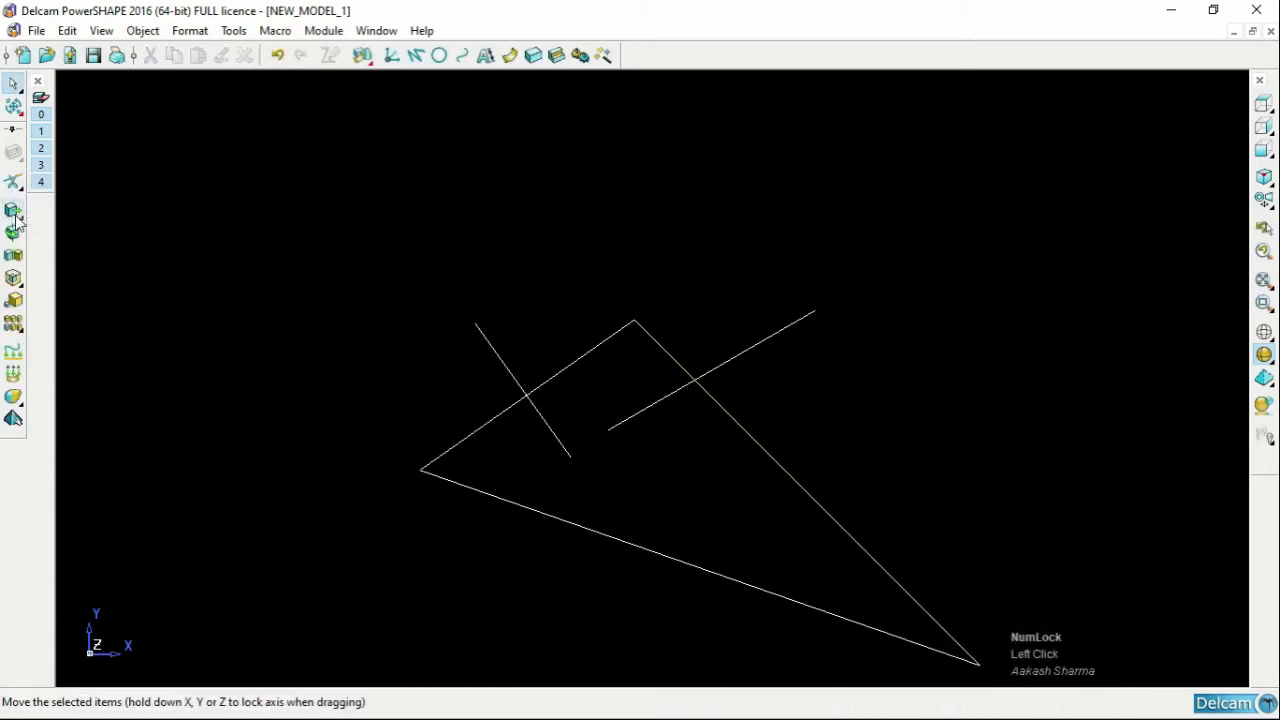
pyautogui.moveTo(16, 218)
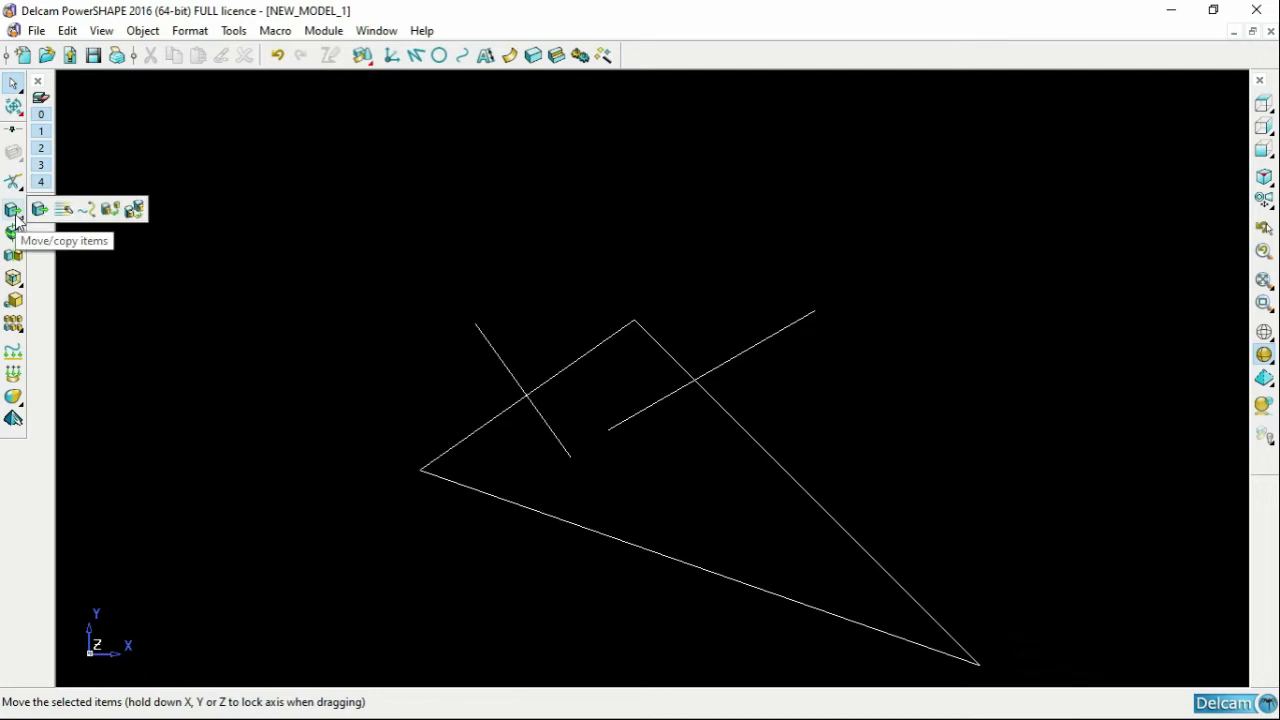
pyautogui.moveTo(314, 194); pyautogui.dragTo(908, 537)
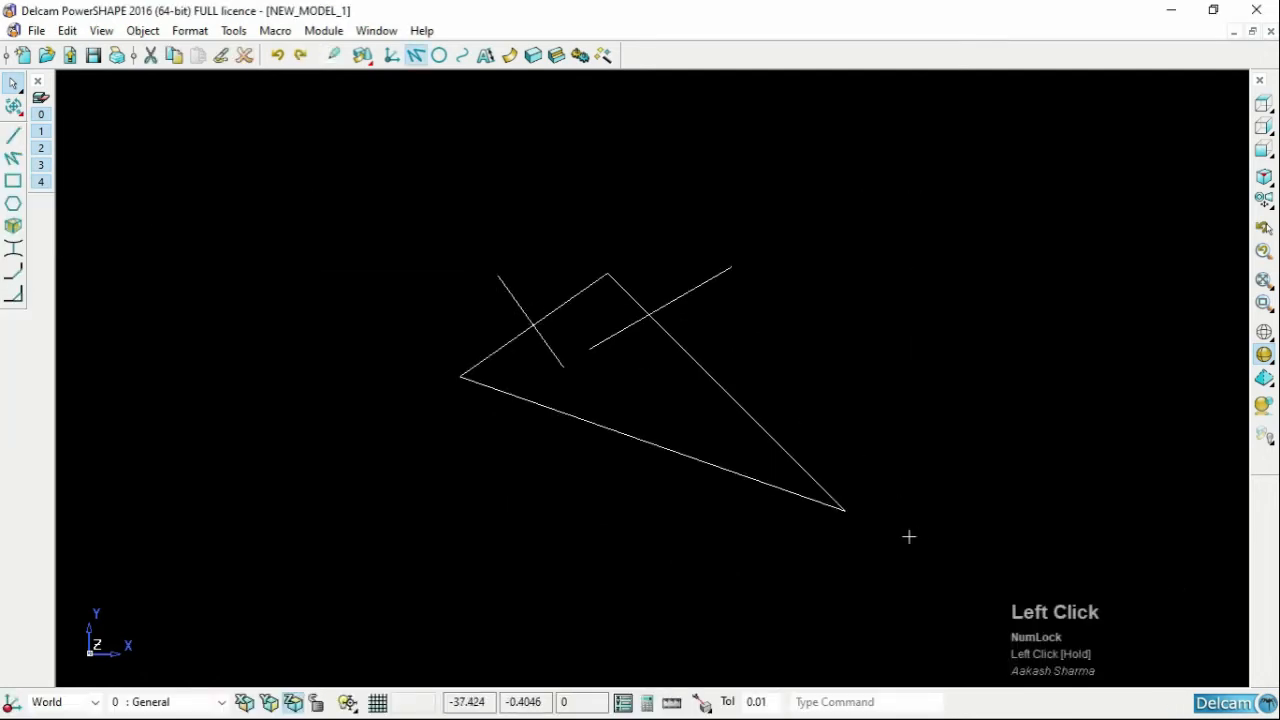
pyautogui.click(244, 55)
# Step: Draw a single vertical line 3.2 long in the empty work area and finish line creation
pyautogui.click(416, 56)
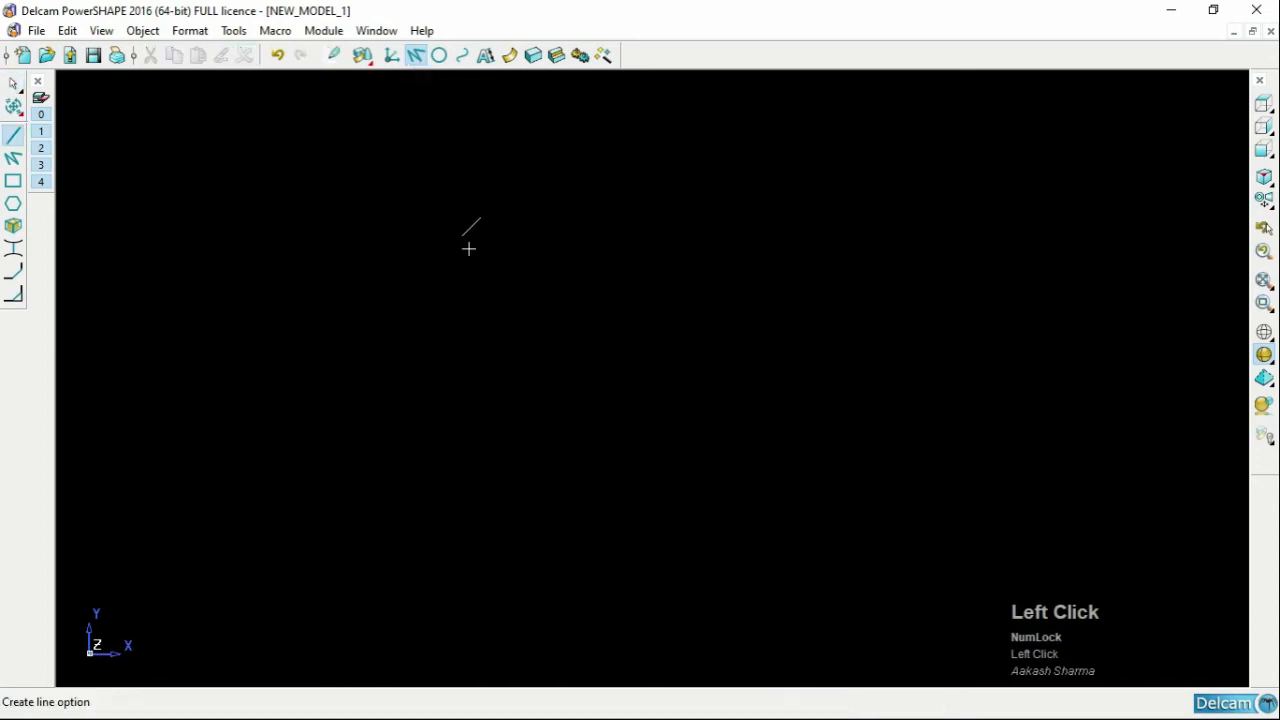
pyautogui.click(470, 247)
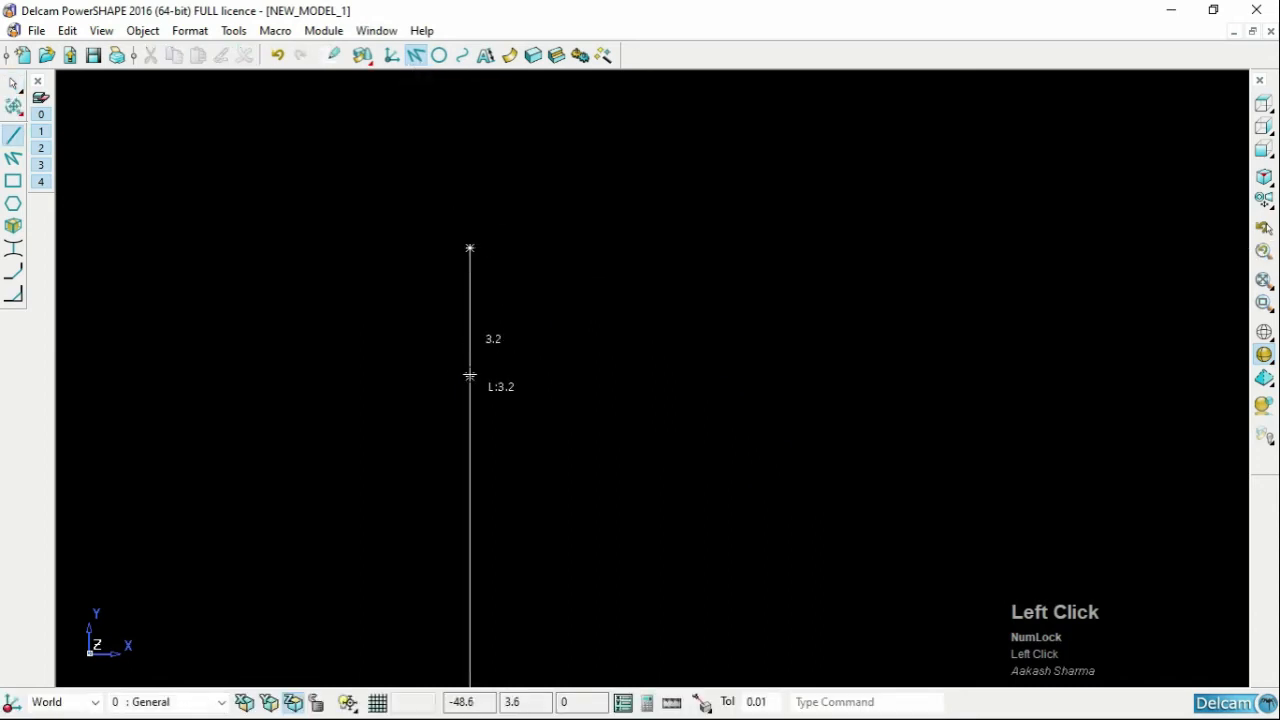
pyautogui.click(470, 375)
pyautogui.rightClick(424, 330)
pyautogui.click(388, 267)
# Step: Move the vertical line 5 along the X axis with Move/copy items
pyautogui.moveTo(388, 267); pyautogui.dragTo(514, 322)
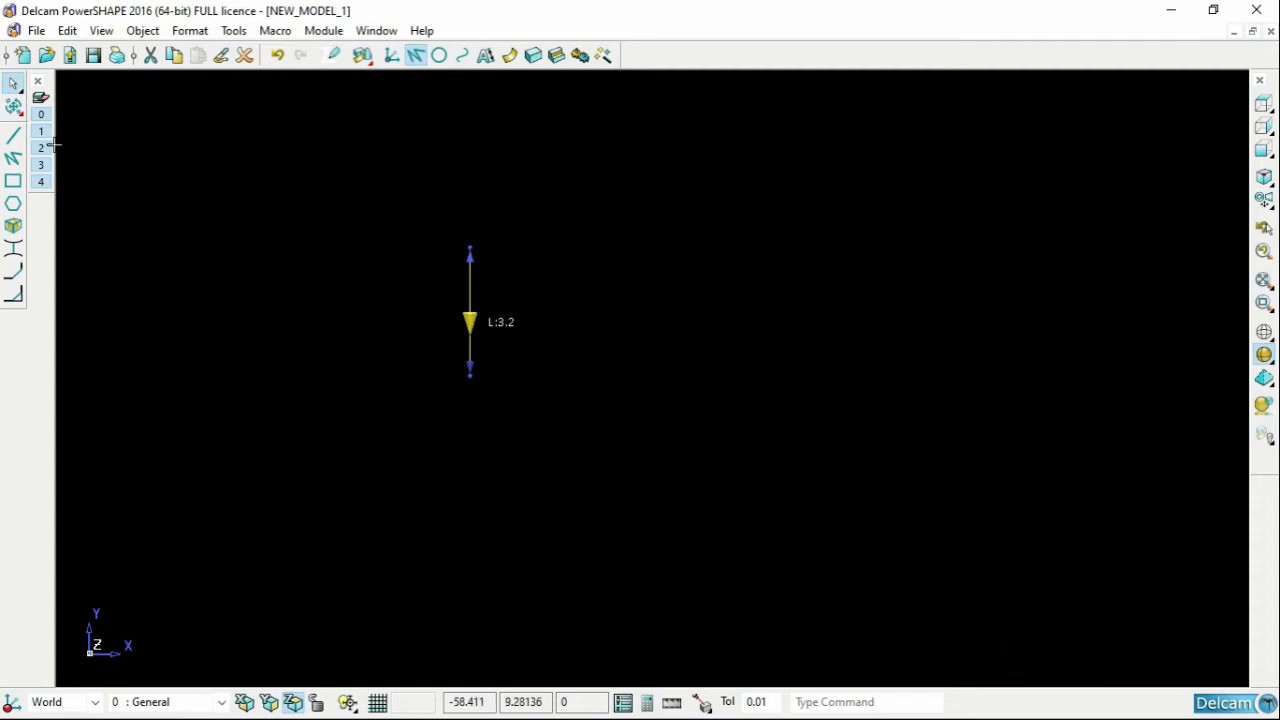
pyautogui.click(13, 105)
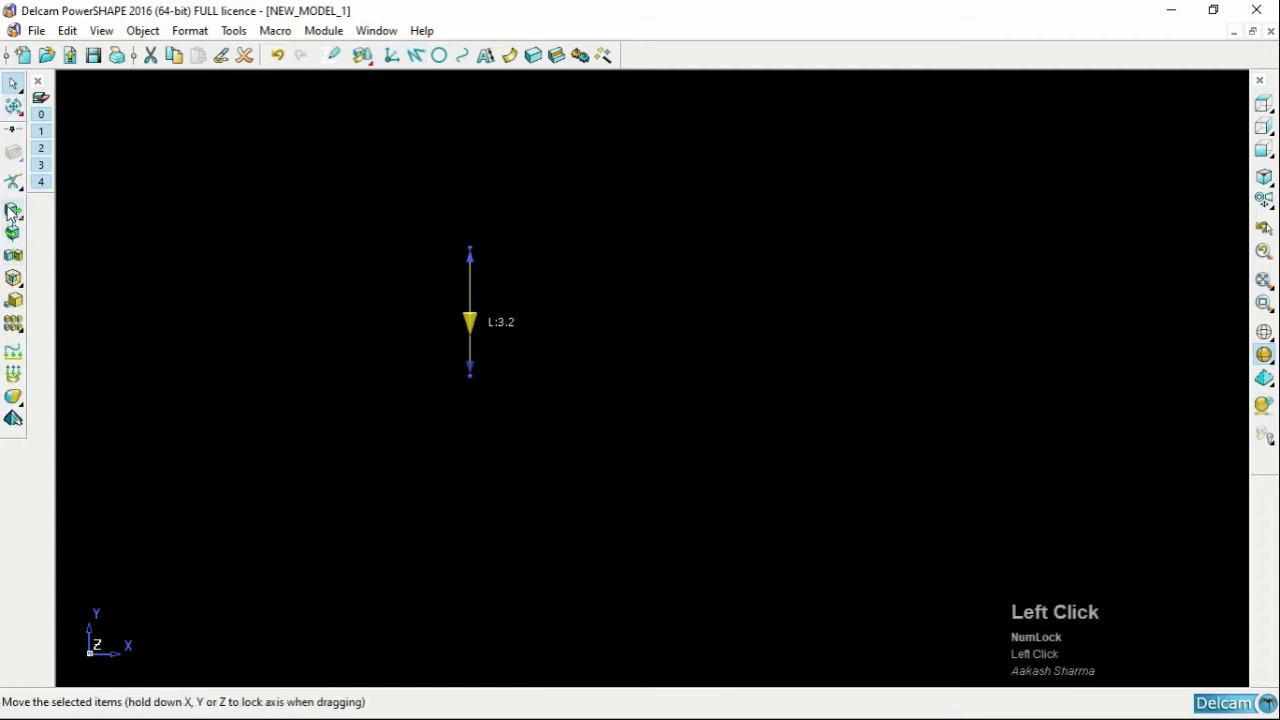
pyautogui.click(13, 209)
pyautogui.click(636, 229)
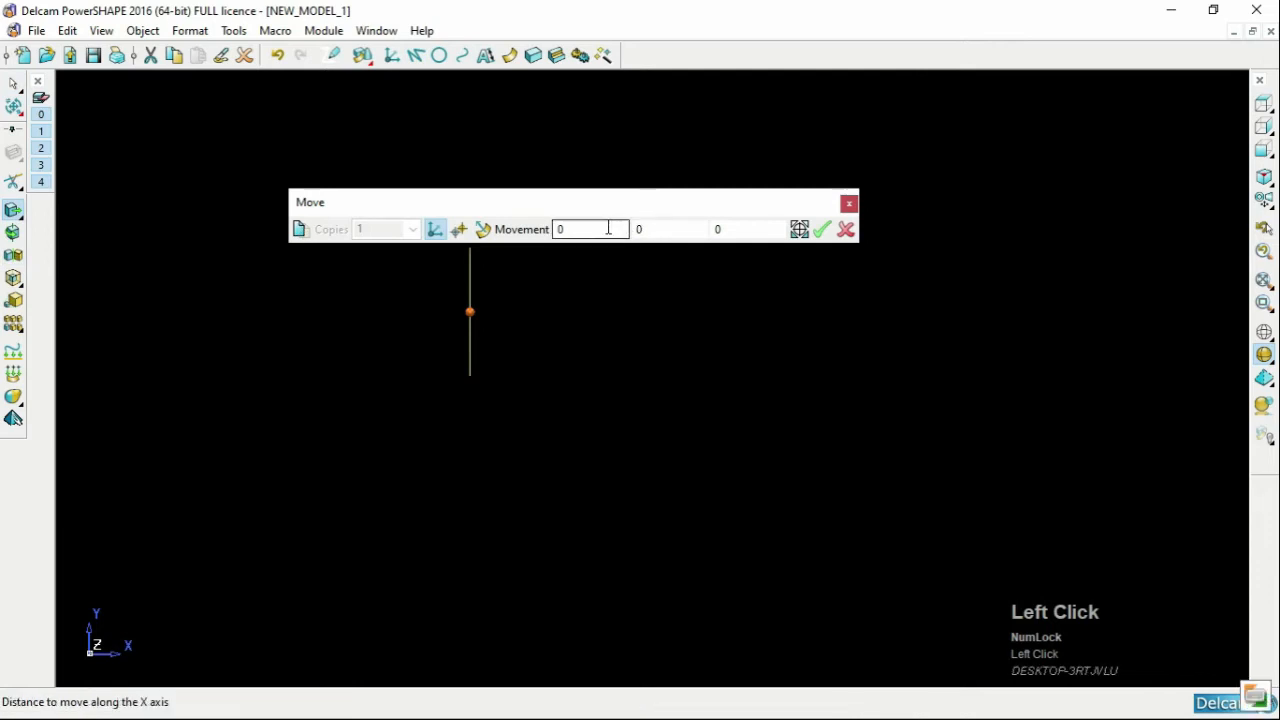
pyautogui.moveTo(564, 229); pyautogui.dragTo(538, 233)
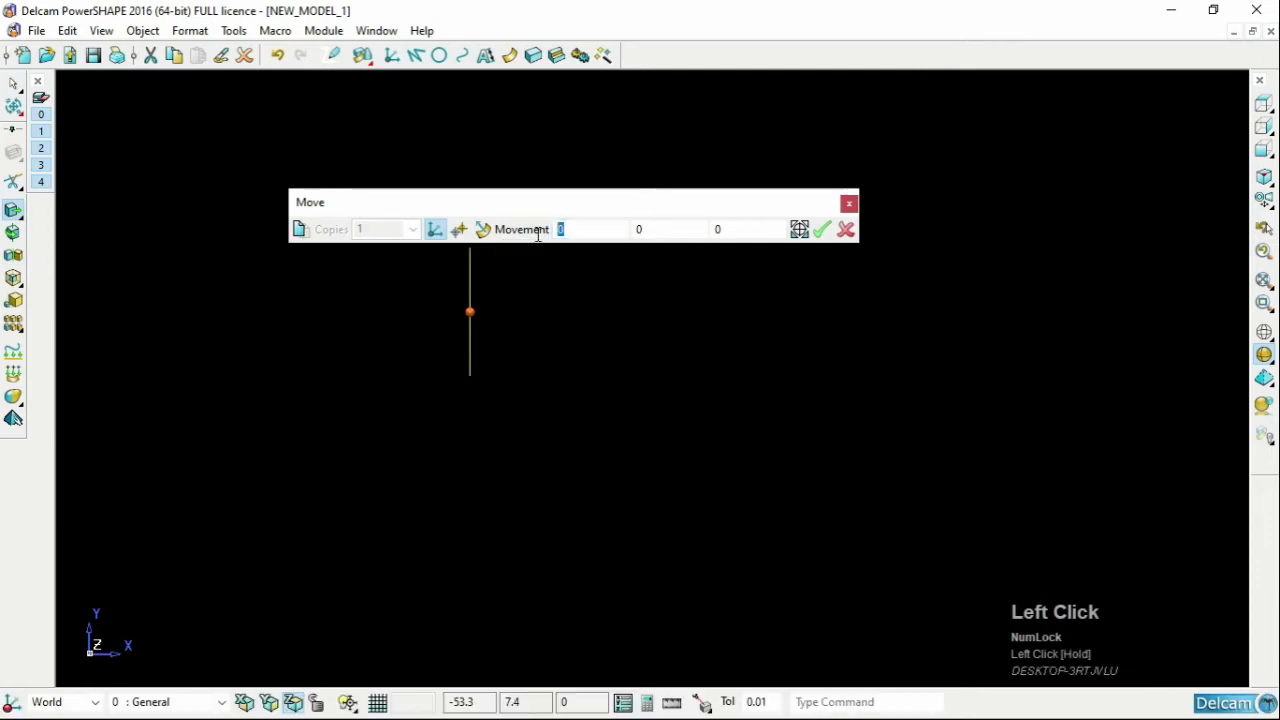
pyautogui.press('Return')
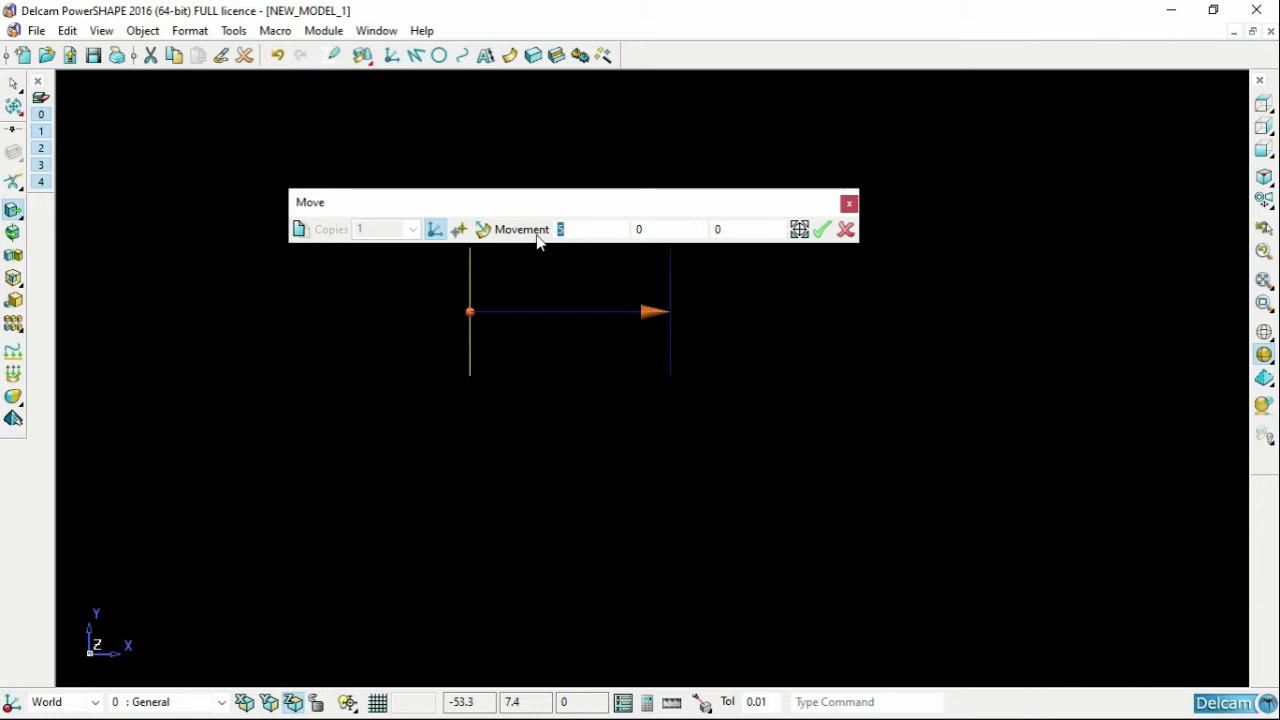
pyautogui.click(822, 232)
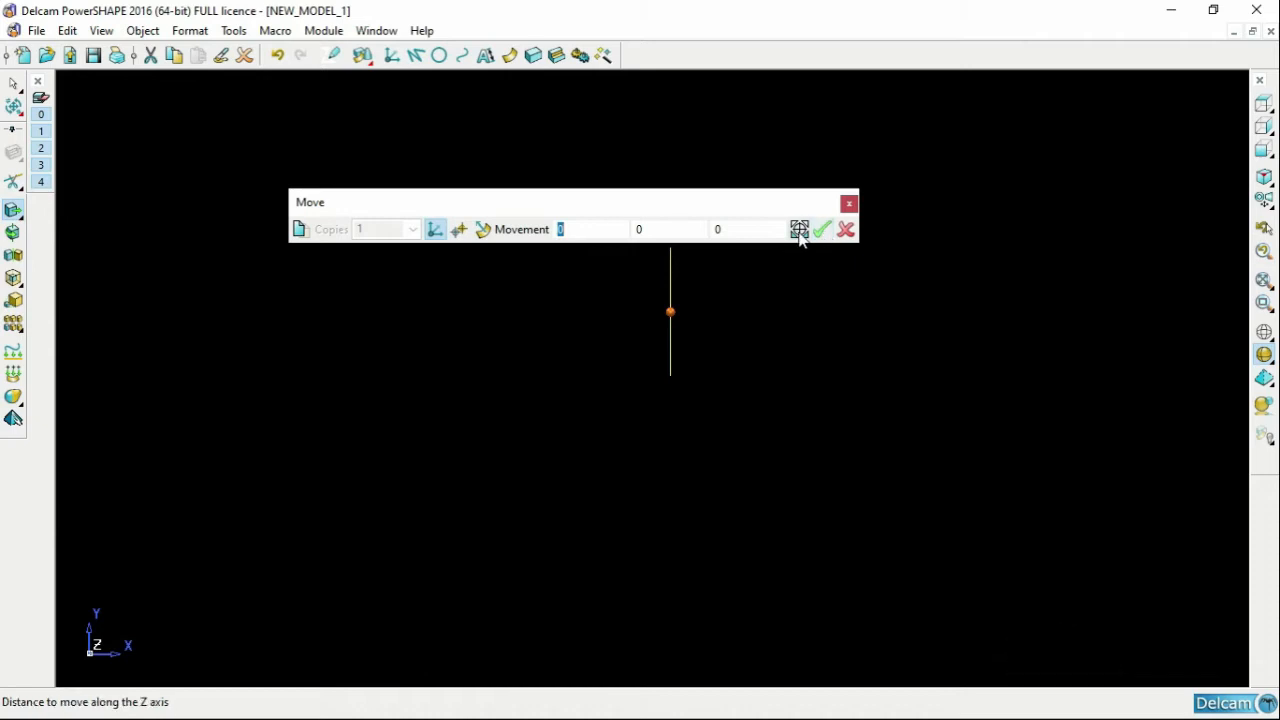
# Step: Move the same line 5 along the Y axis
pyautogui.click(652, 230)
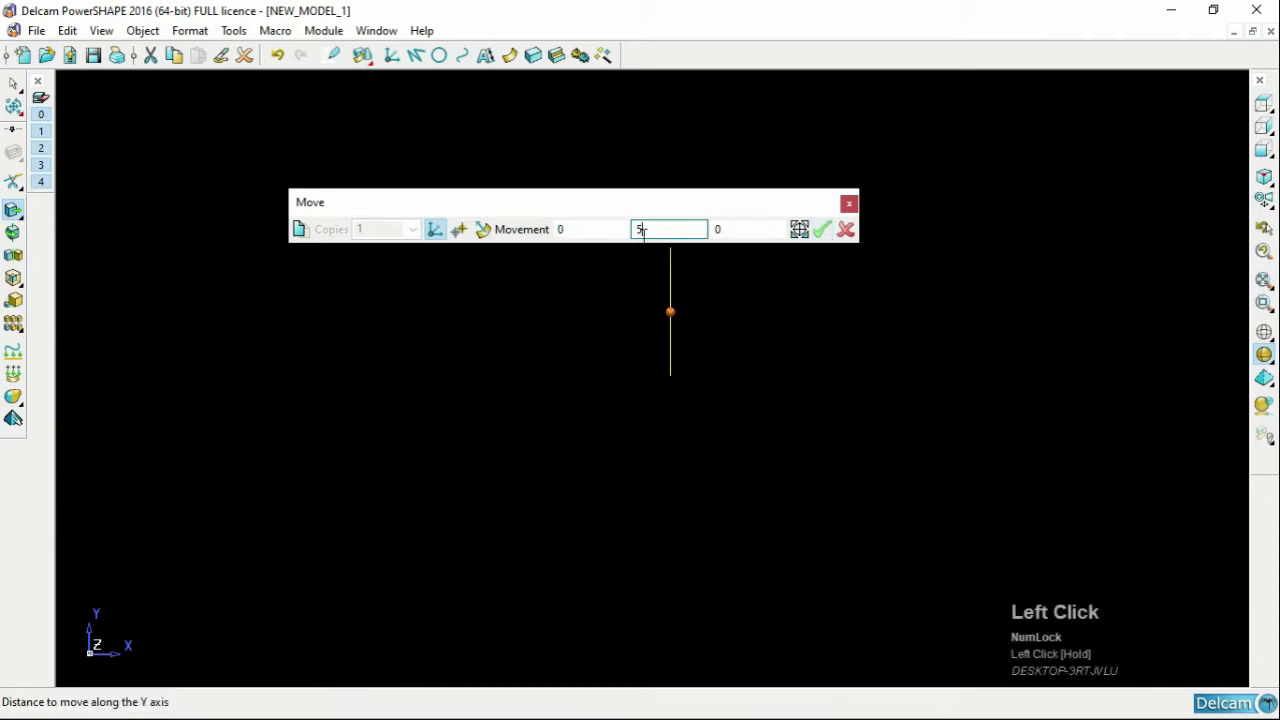
pyautogui.write('5')
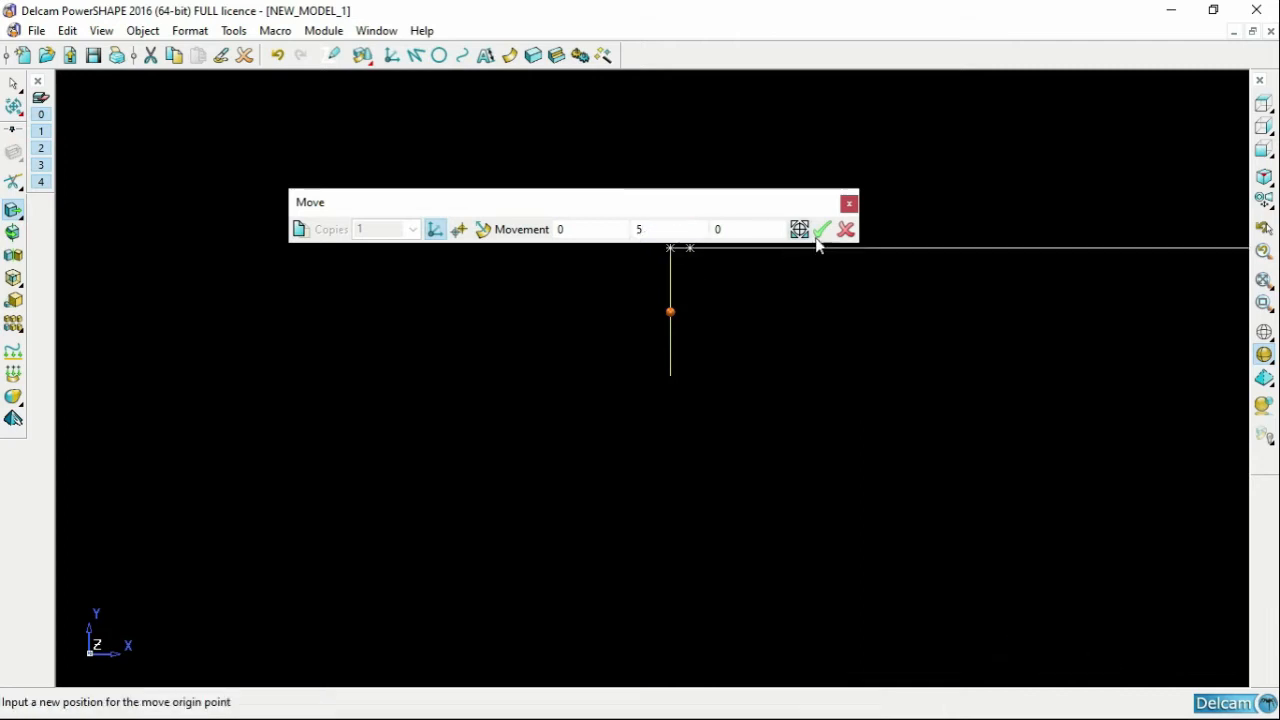
pyautogui.click(824, 234)
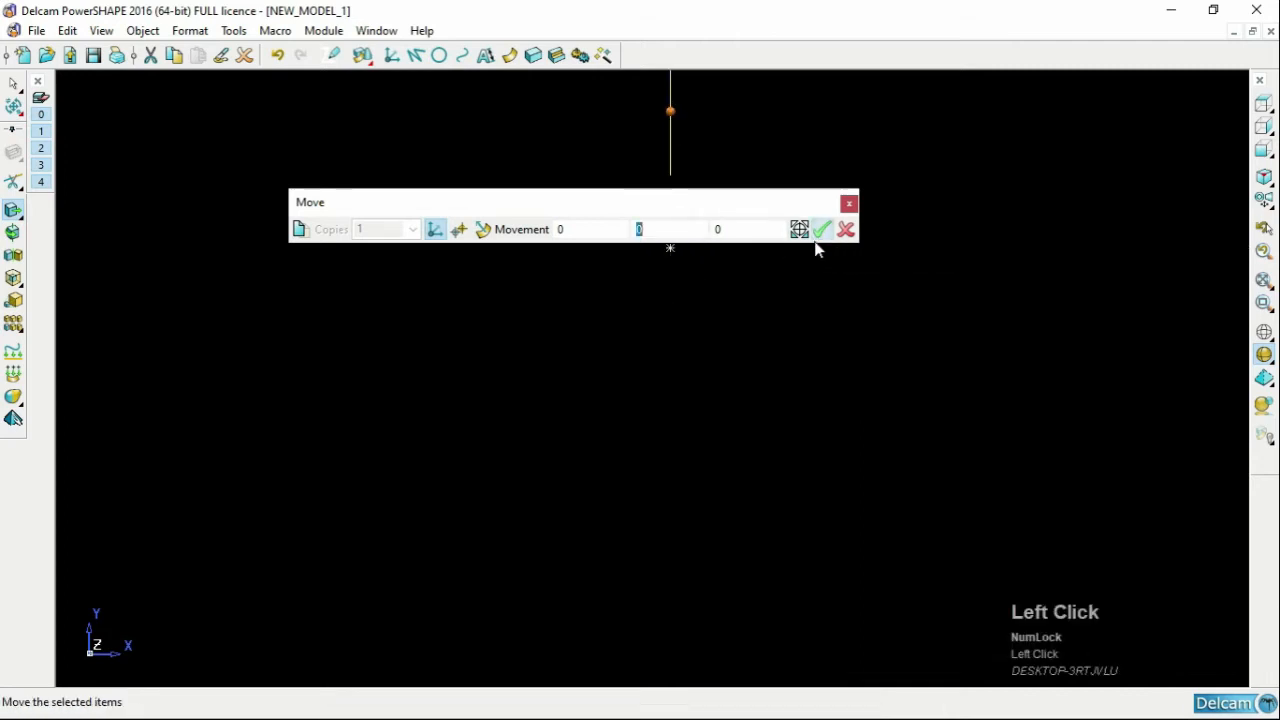
# Step: Switch to the ISO 1 view and move the line 5 along the Z axis
pyautogui.scroll(-1, 810, 250)
pyautogui.scroll(3, 718, 116)
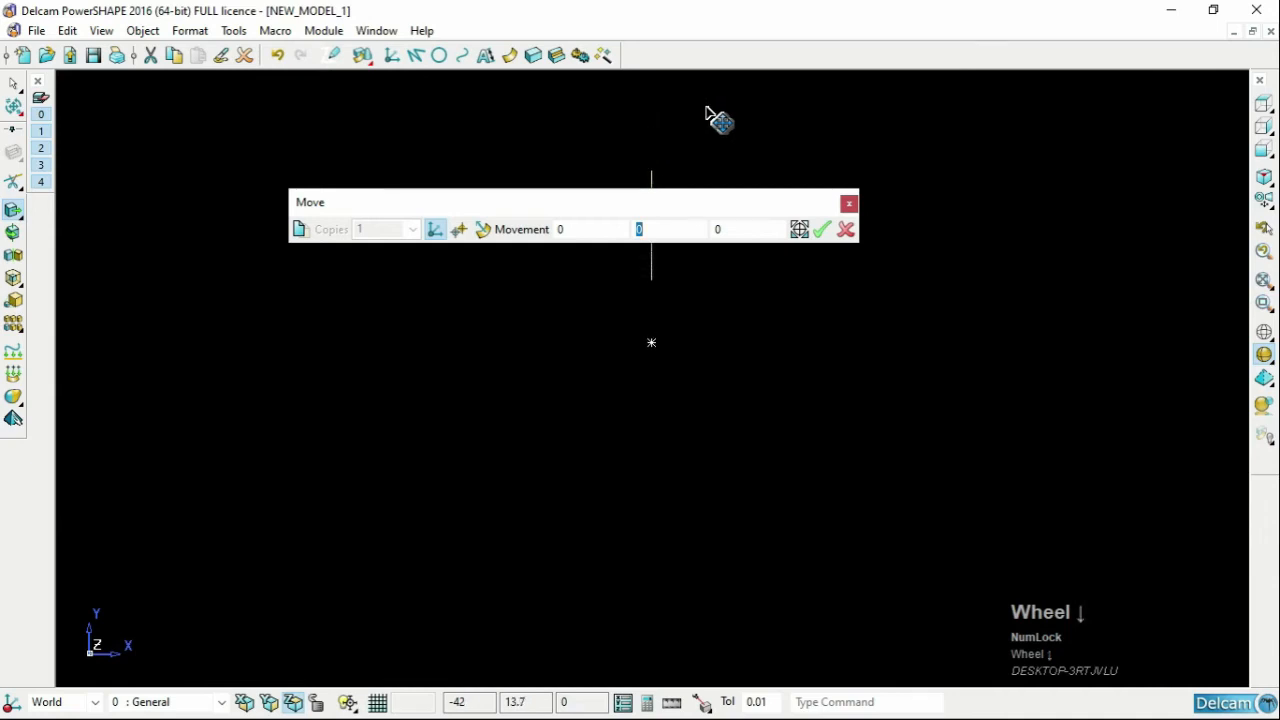
pyautogui.scroll(1, 706, 112)
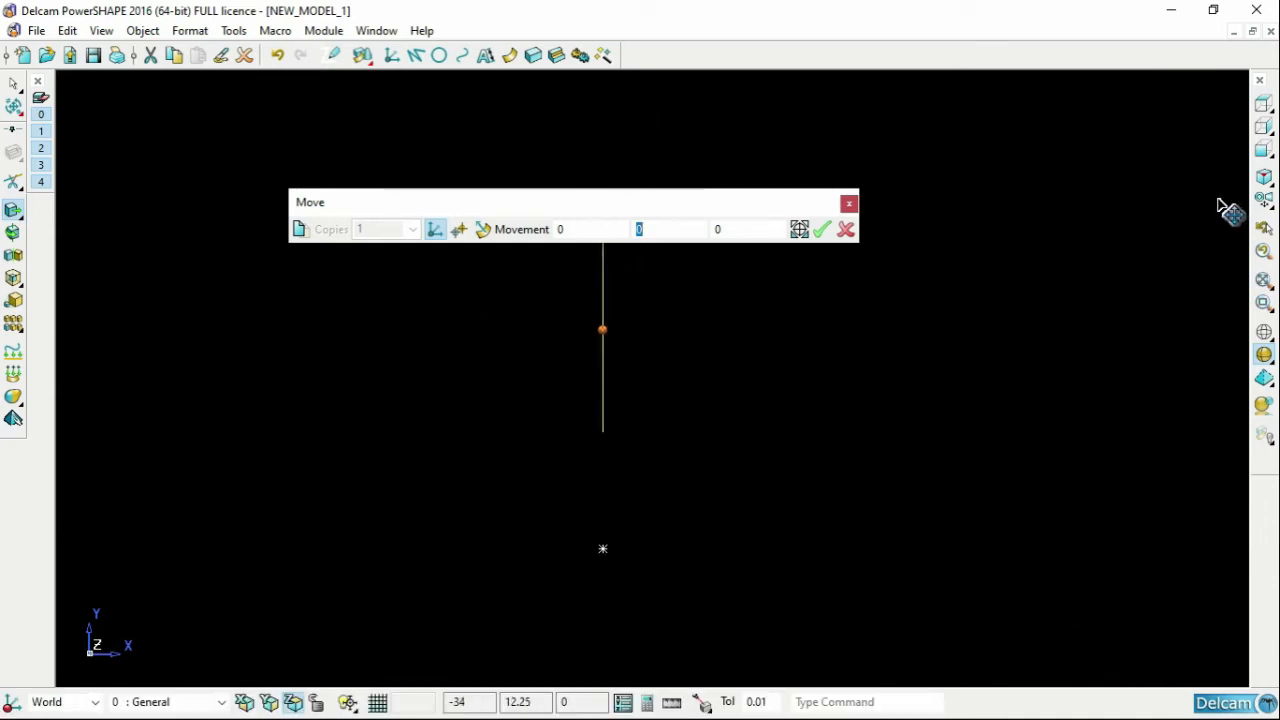
pyautogui.moveTo(1265, 182)
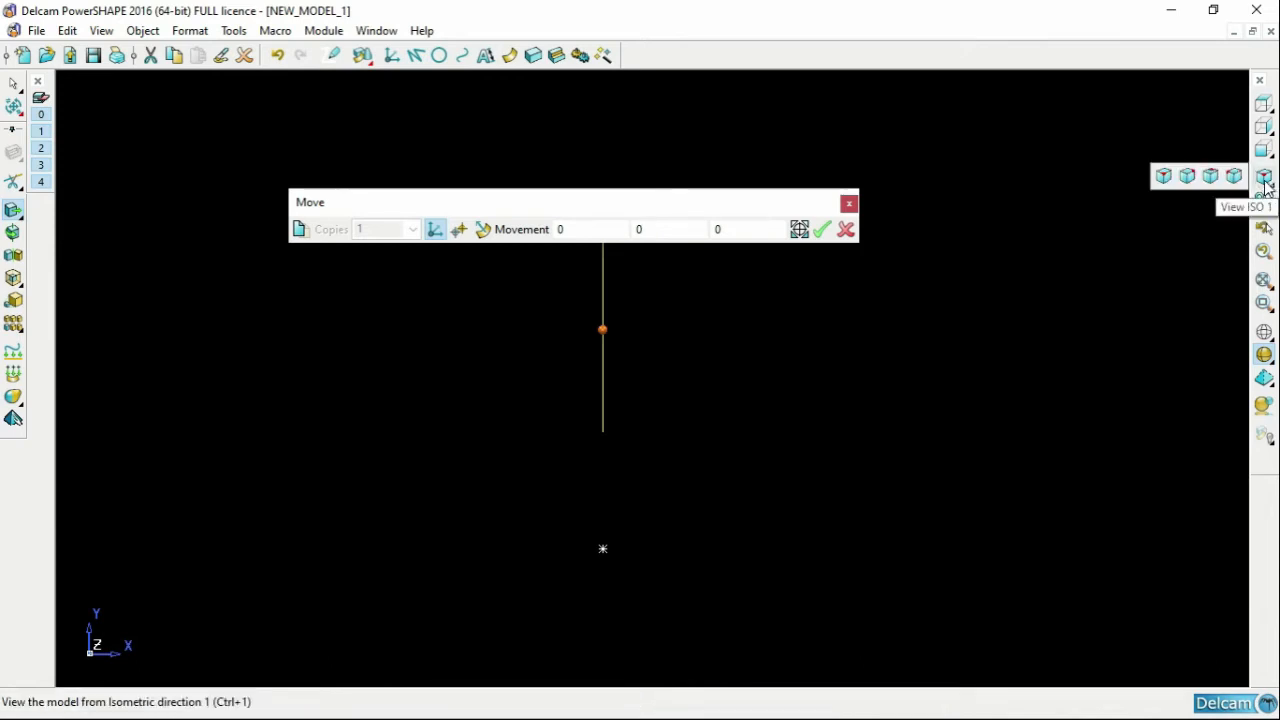
pyautogui.click(1265, 182)
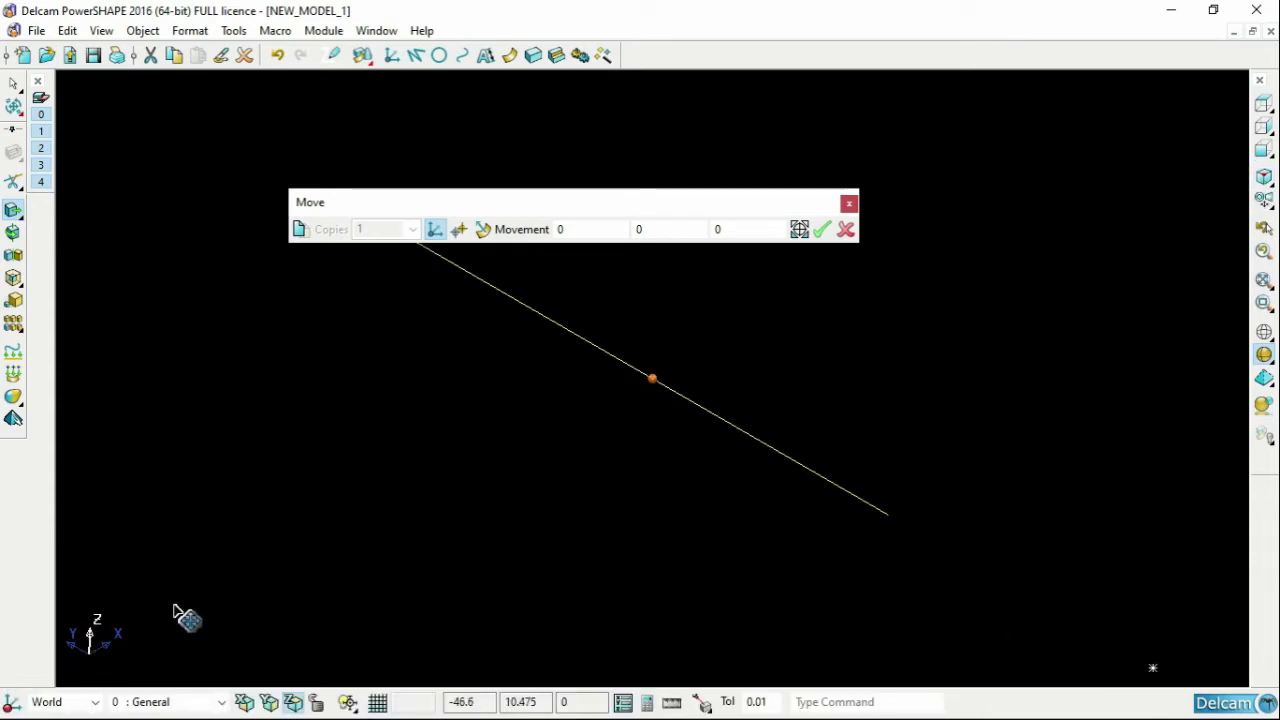
pyautogui.click(751, 228)
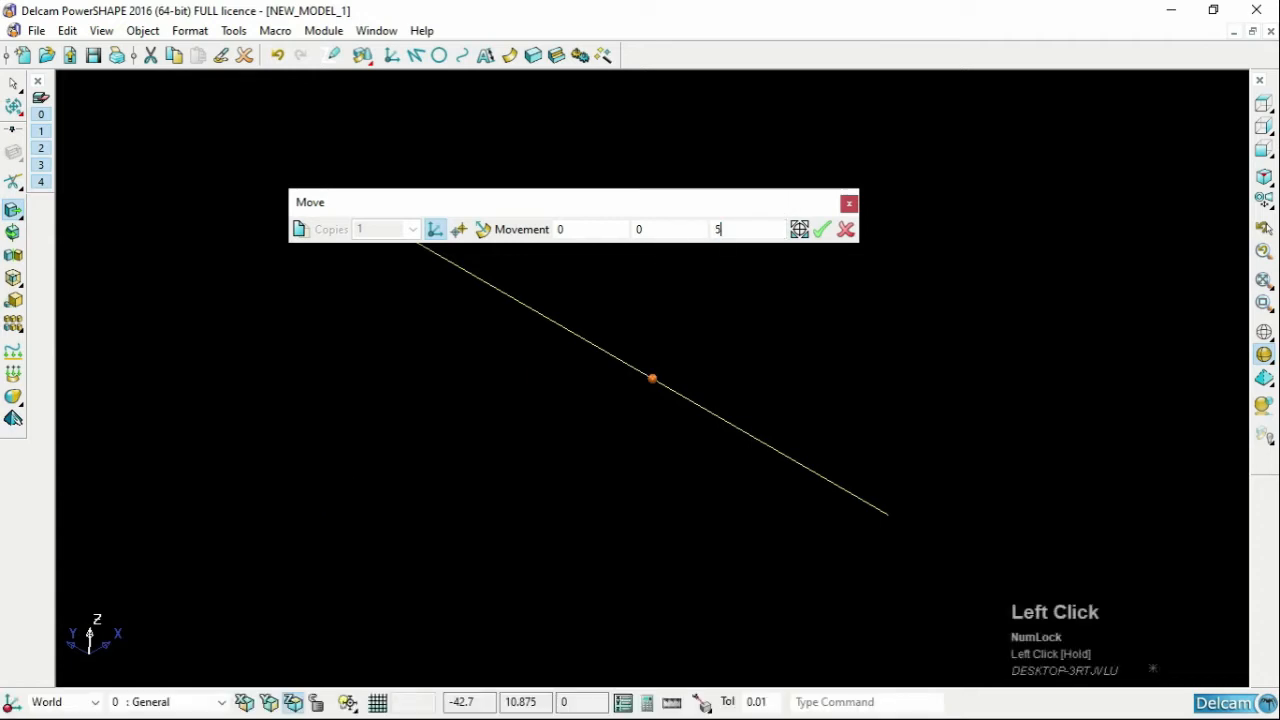
pyautogui.scroll(-5, 692, 282)
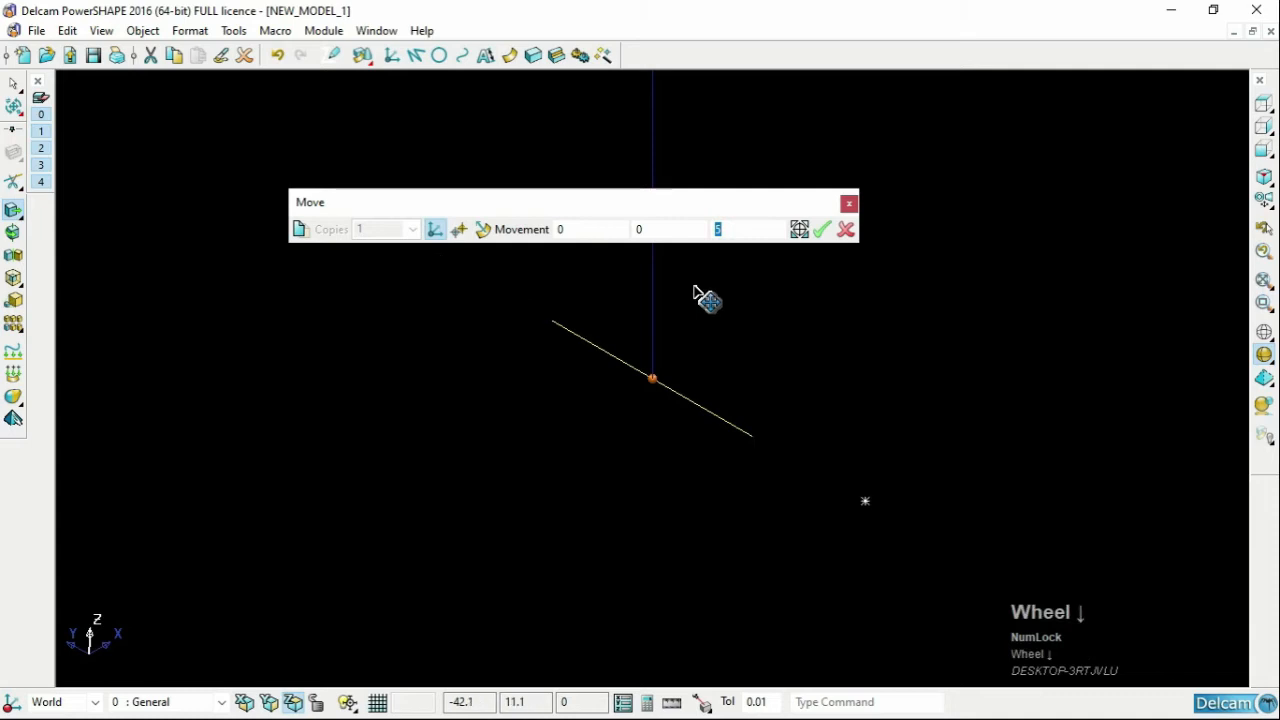
pyautogui.scroll(4, 730, 152)
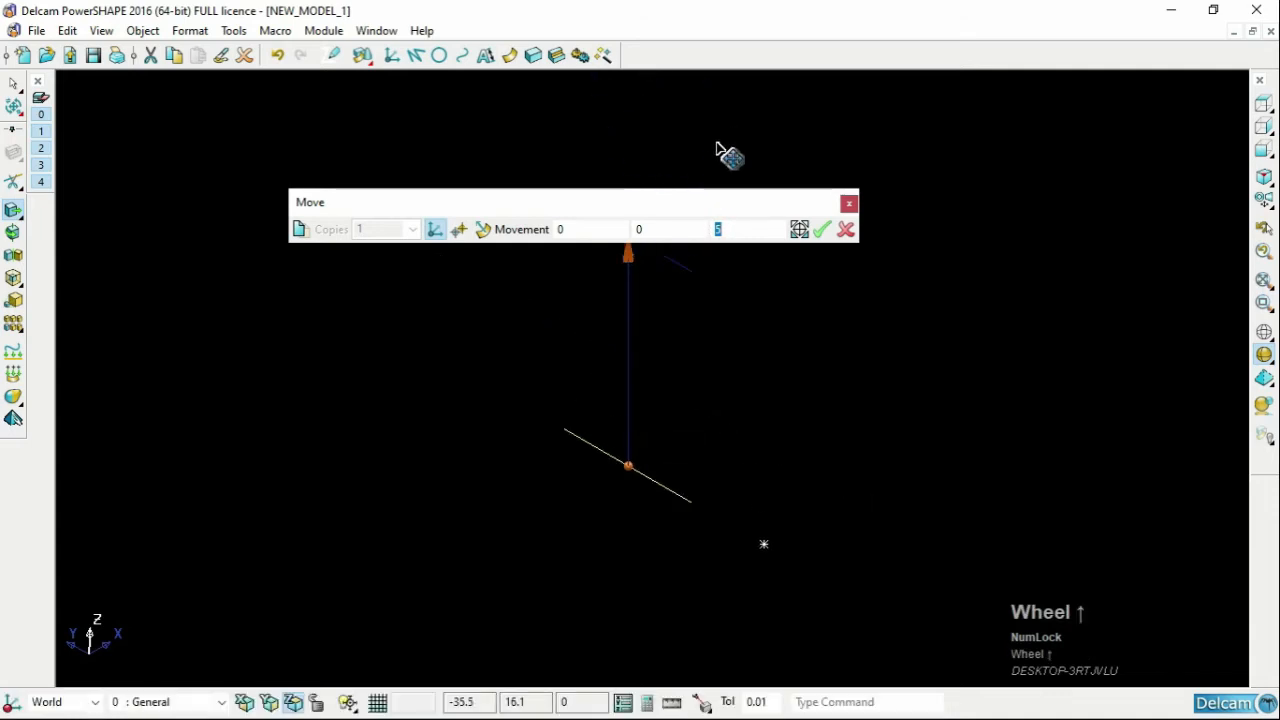
pyautogui.click(821, 231)
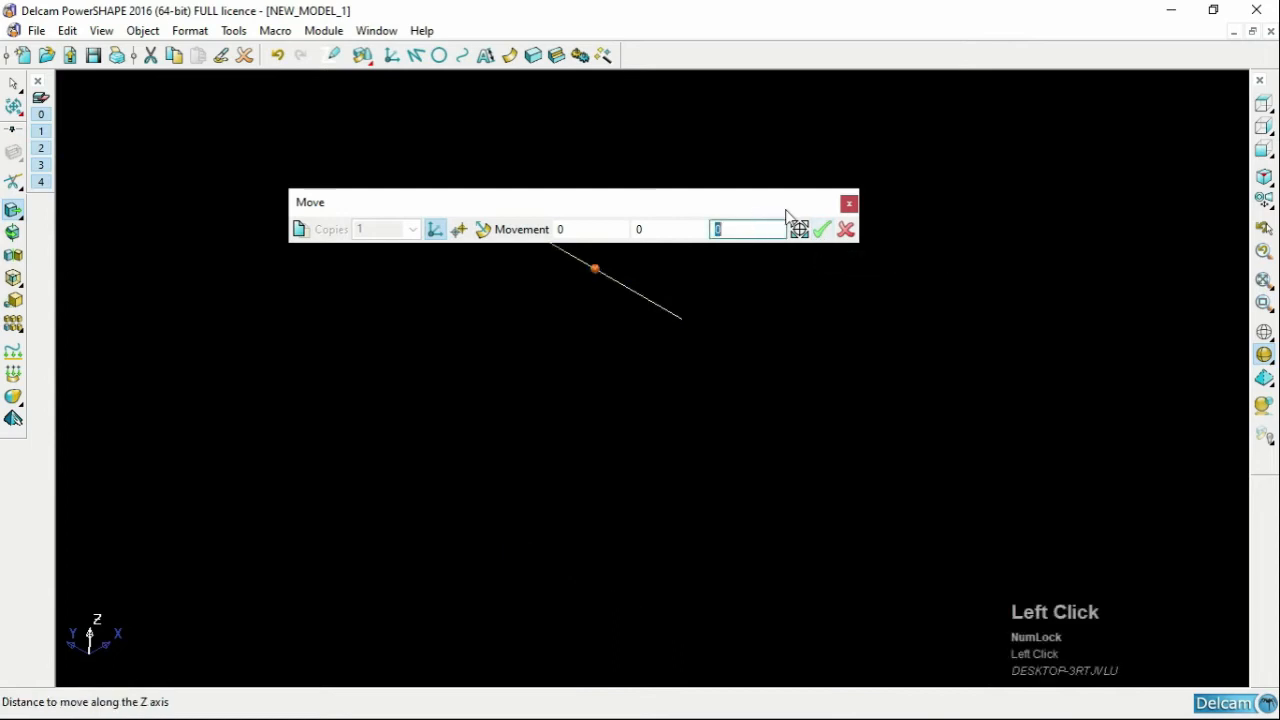
# Step: Return to the top view and make 3 copies of the line, spaced 5 apart along the X axis
pyautogui.click(1265, 104)
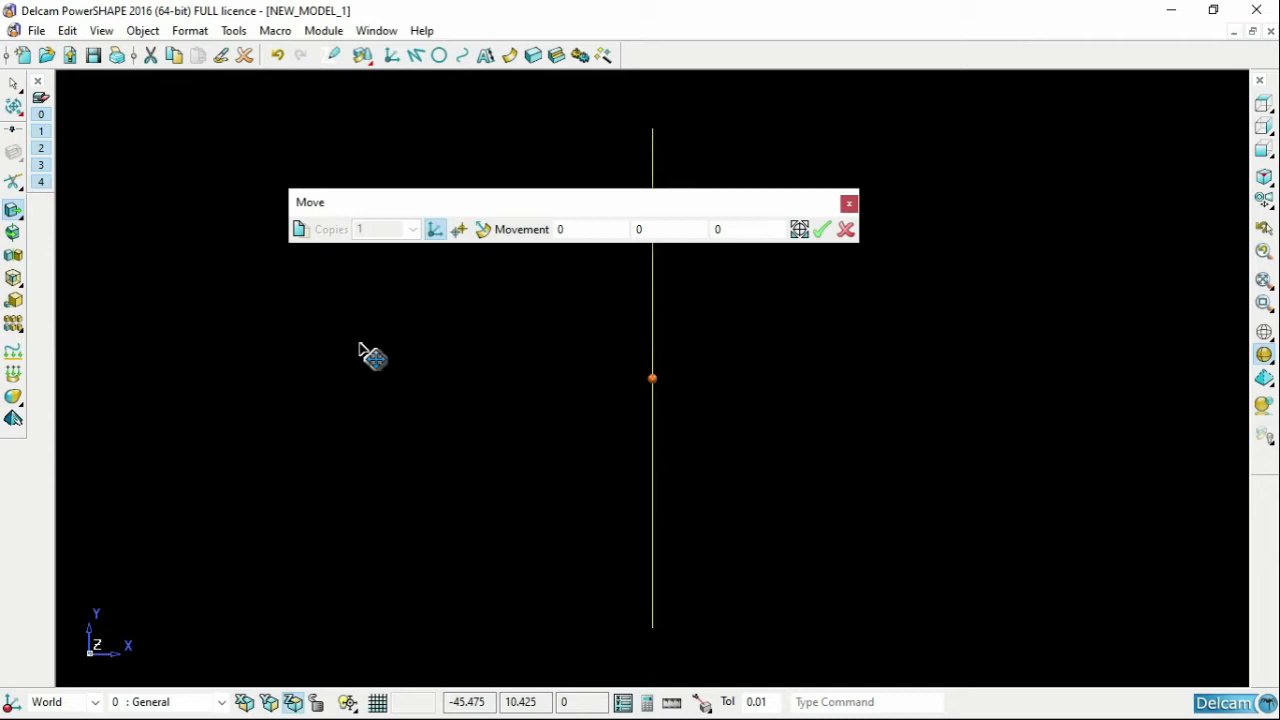
pyautogui.click(300, 229)
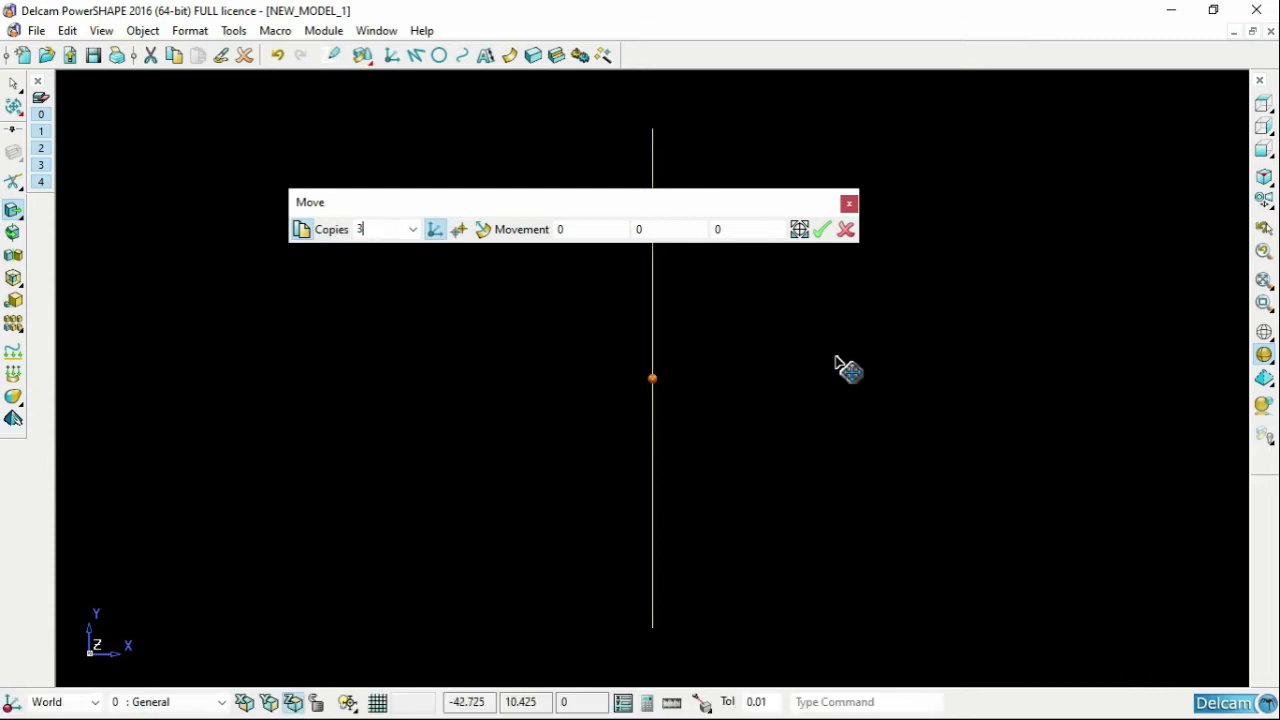
pyautogui.scroll(-1, 814, 357)
pyautogui.click(566, 230)
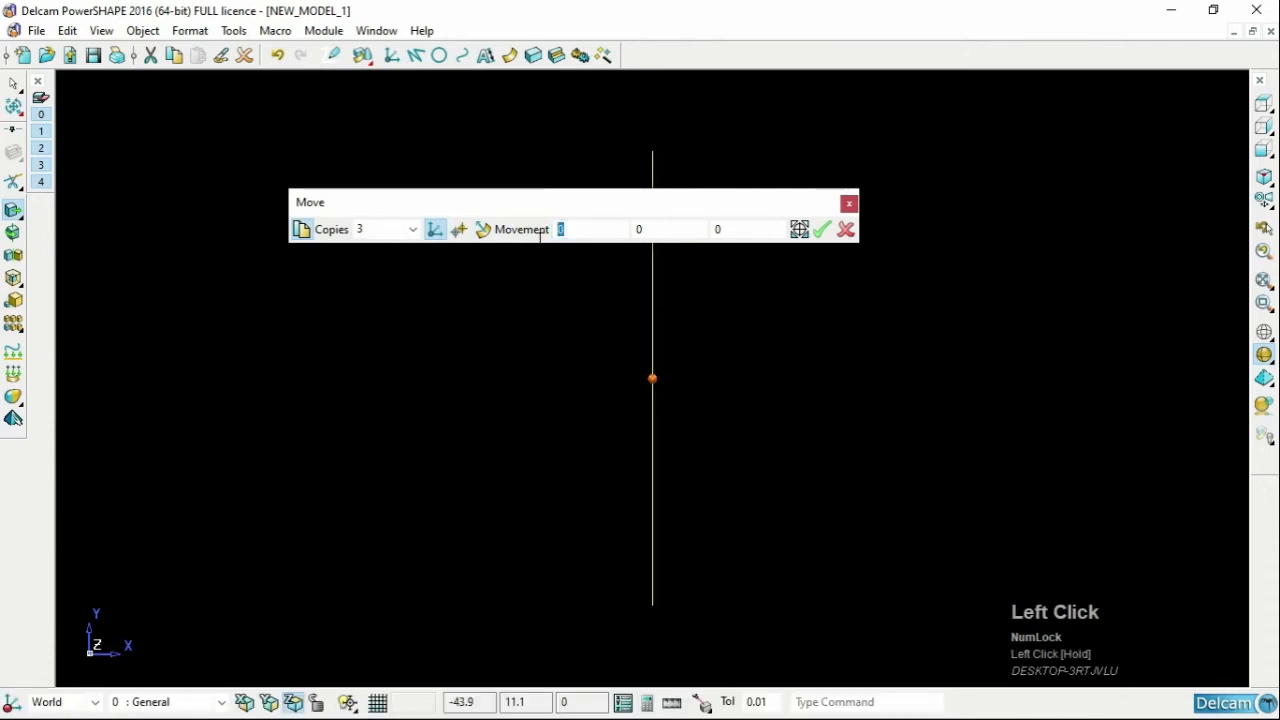
pyautogui.write('5')
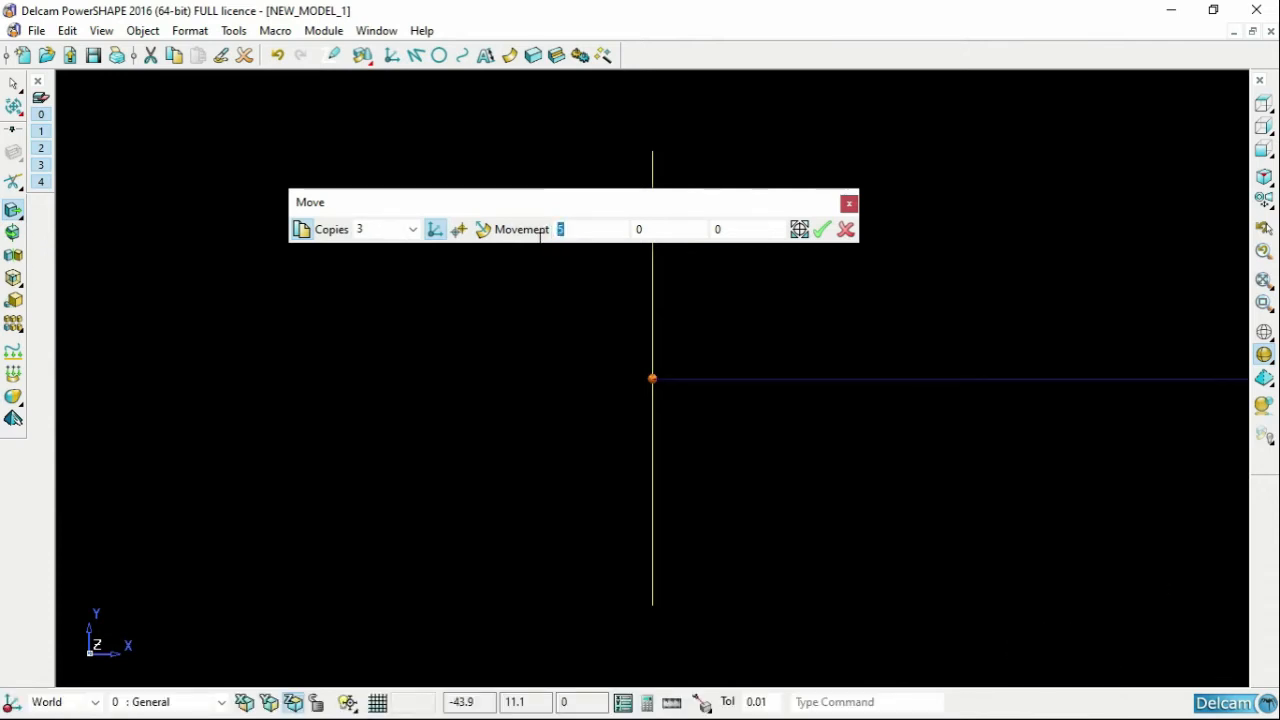
pyautogui.scroll(-3, 694, 369)
pyautogui.scroll(-3, 730, 385)
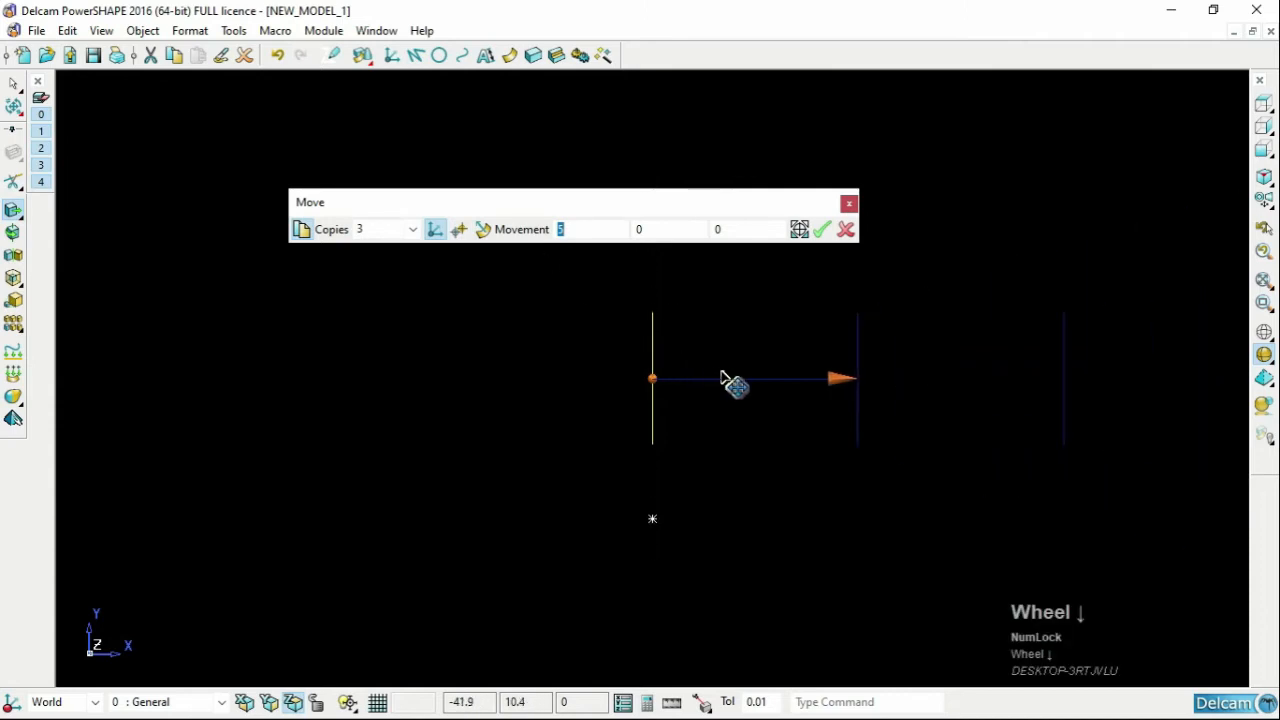
pyautogui.scroll(1, 941, 299)
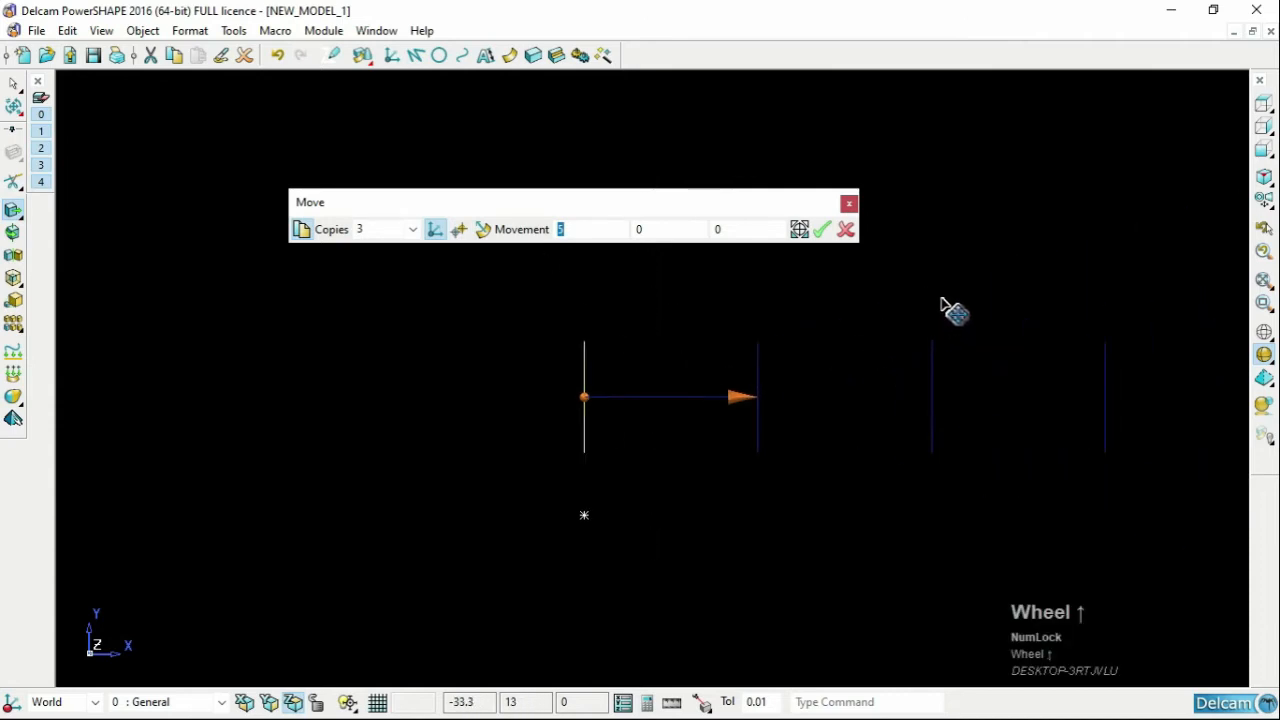
pyautogui.click(821, 231)
pyautogui.scroll(2, 1125, 460)
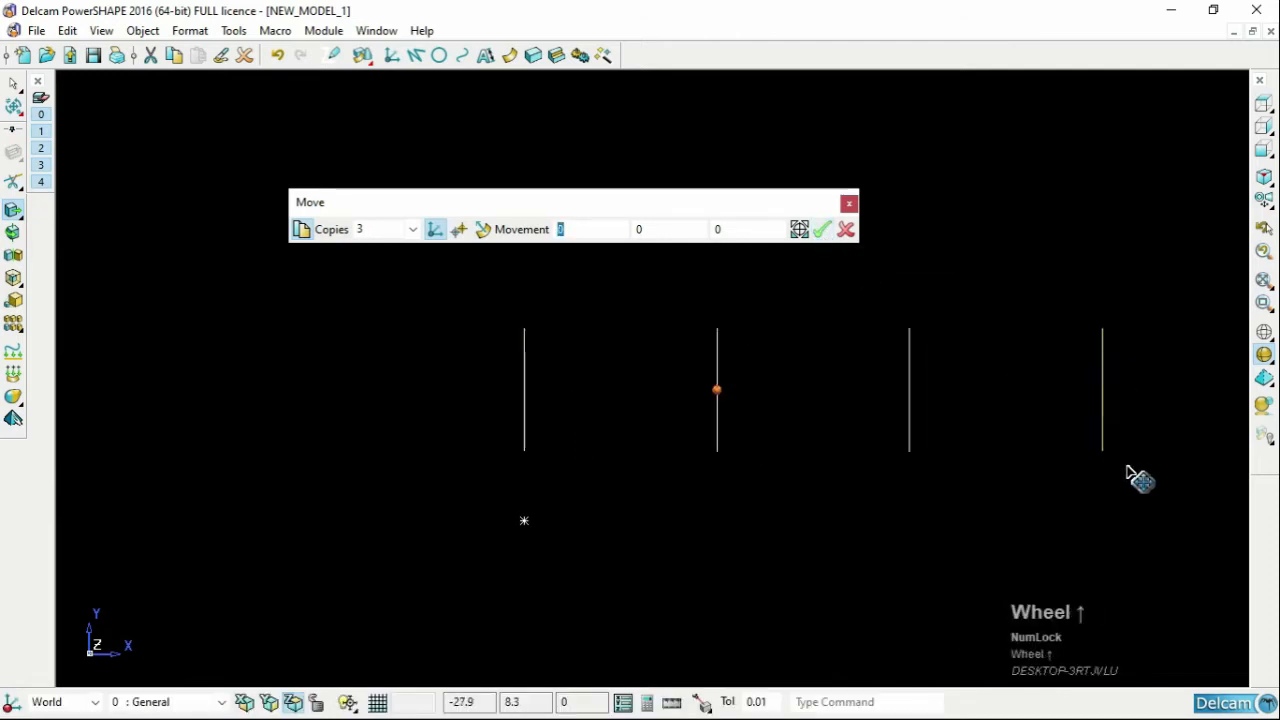
# Step: Draw horizontal lines joining the lower ends of the four vertical lines
pyautogui.click(416, 55)
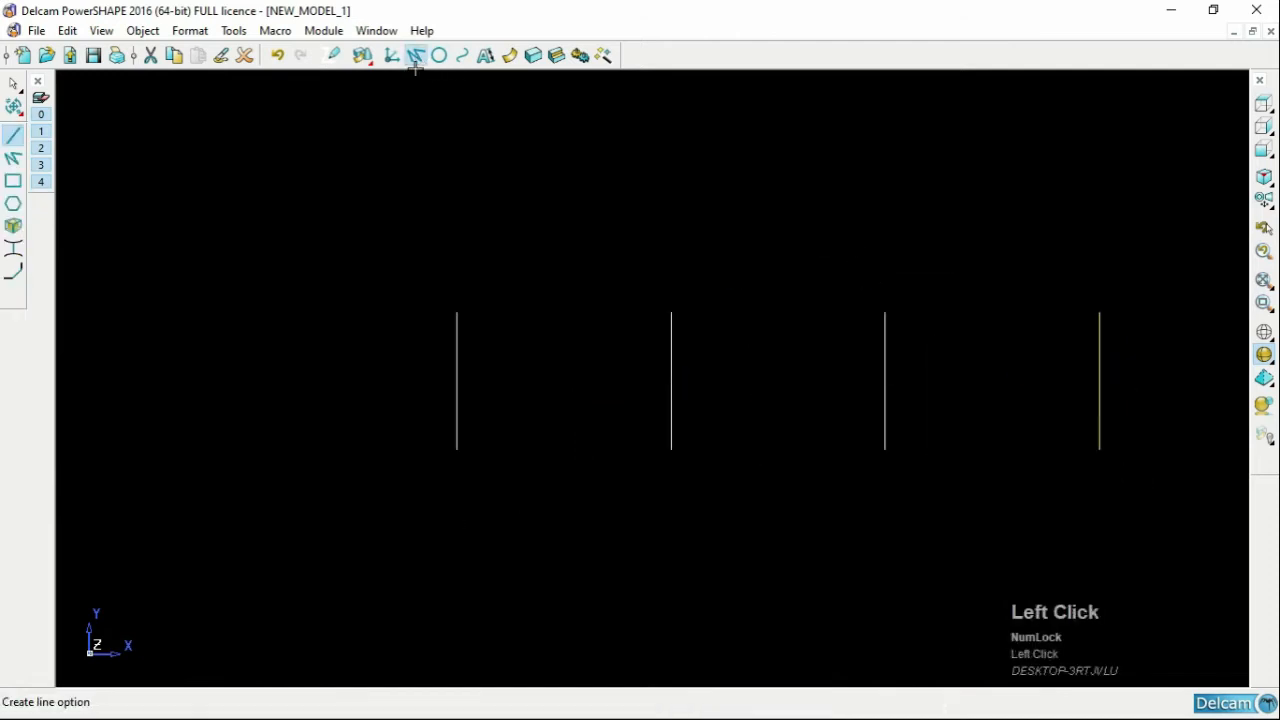
pyautogui.click(457, 449)
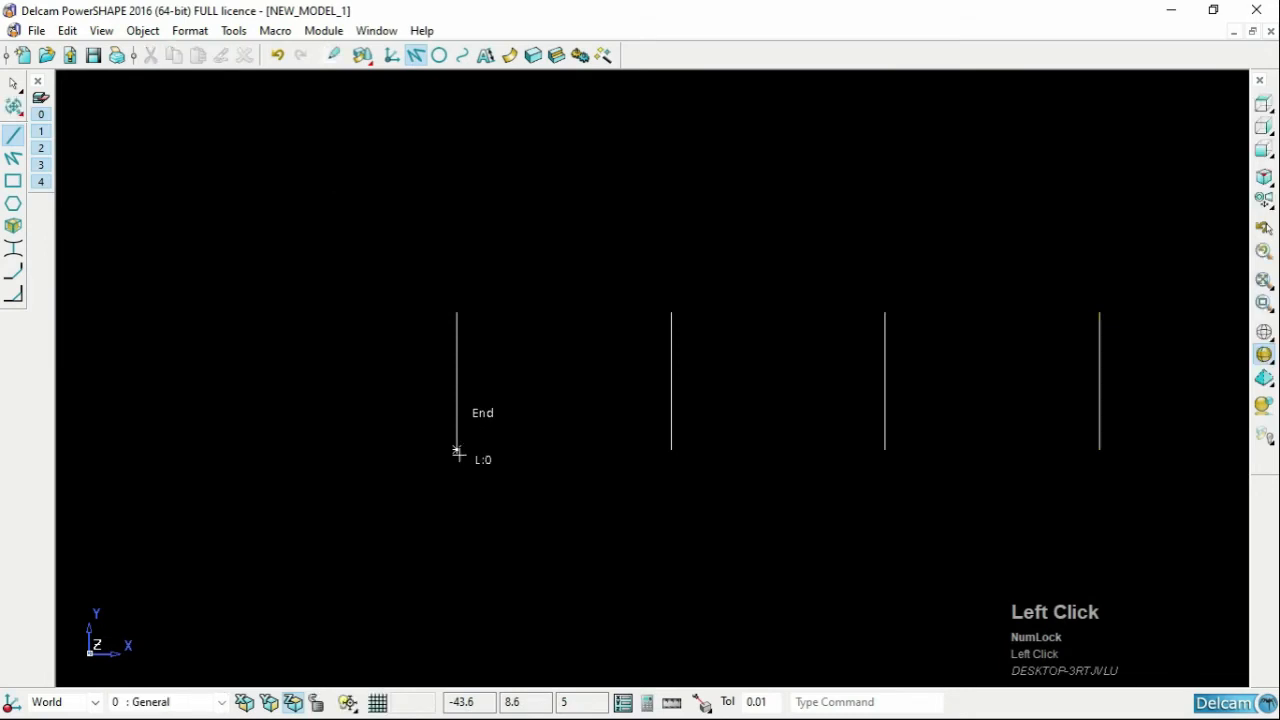
pyautogui.click(671, 449)
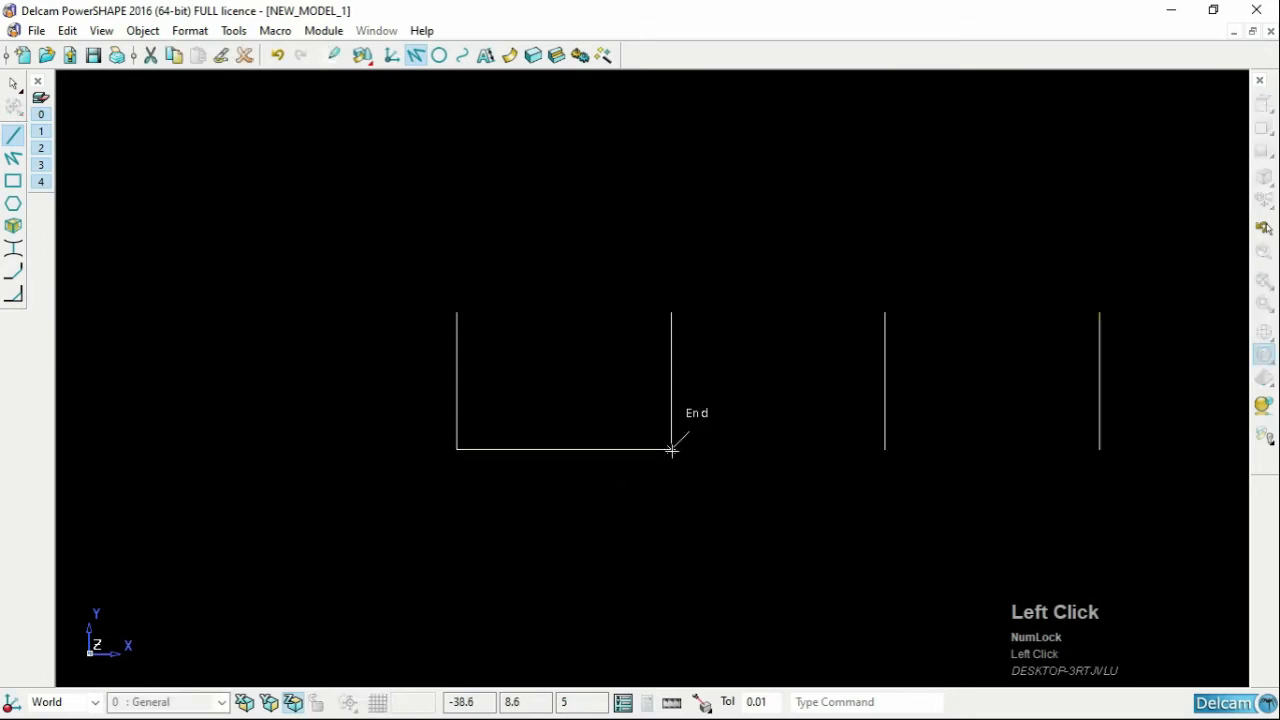
pyautogui.click(886, 449)
pyautogui.click(1099, 449)
pyautogui.scroll(-1, 997, 400)
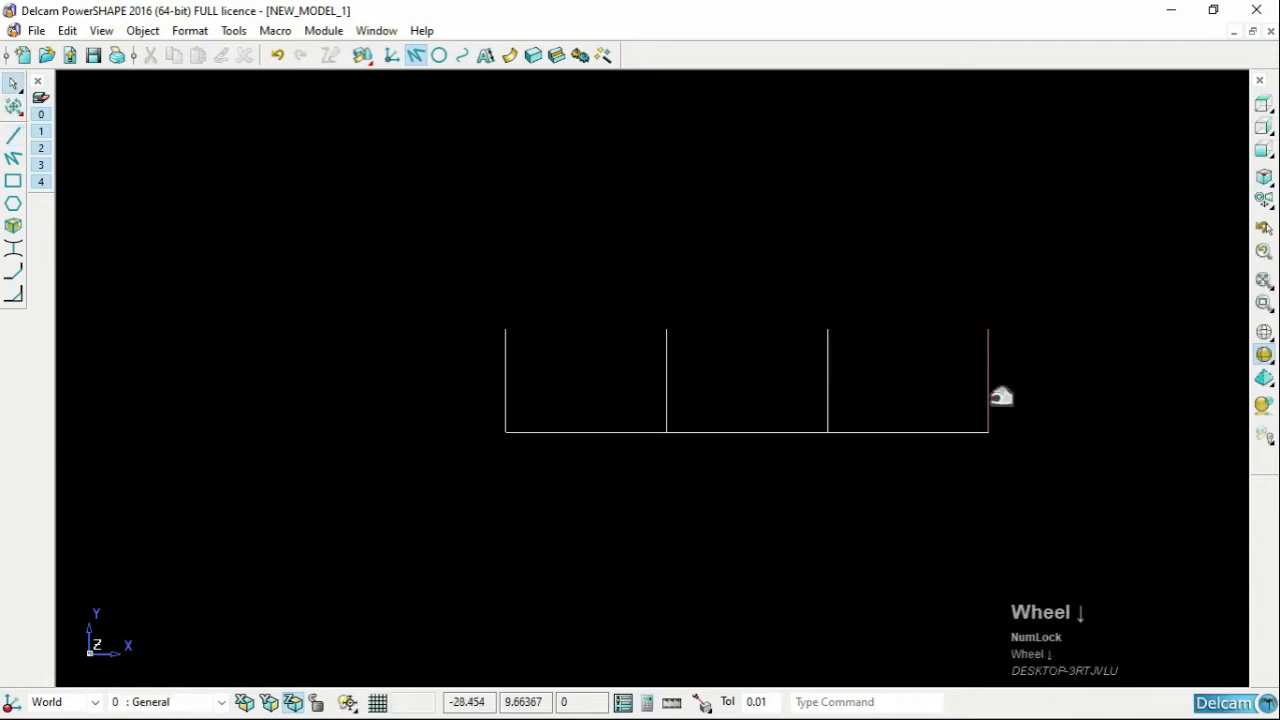
# Step: Delete the three copied vertical lines and the horizontal connecting lines, keeping only the original vertical line
pyautogui.moveTo(776, 451); pyautogui.dragTo(614, 549)
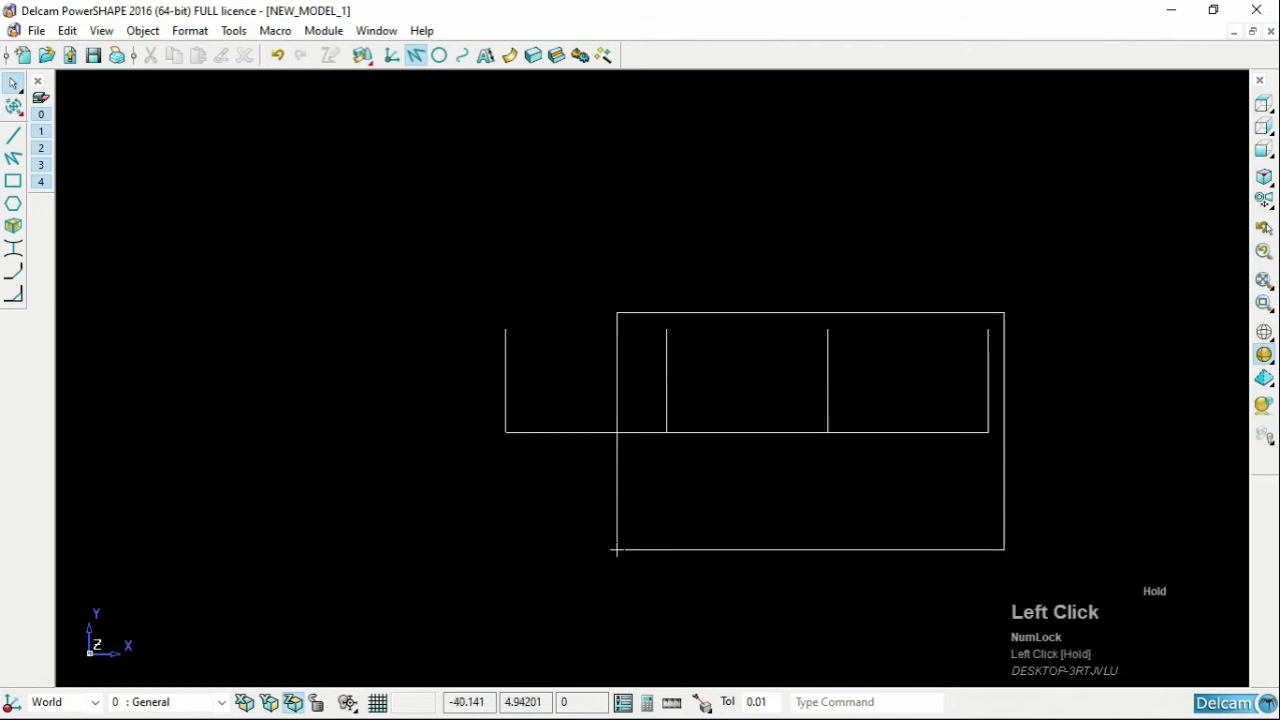
pyautogui.press('Delete')
pyautogui.click(196, 380)
# Step: Start moving the remaining vertical line and reposition the move origin to a free point on the line's left side
pyautogui.moveTo(178, 370); pyautogui.dragTo(590, 472)
pyautogui.click(13, 106)
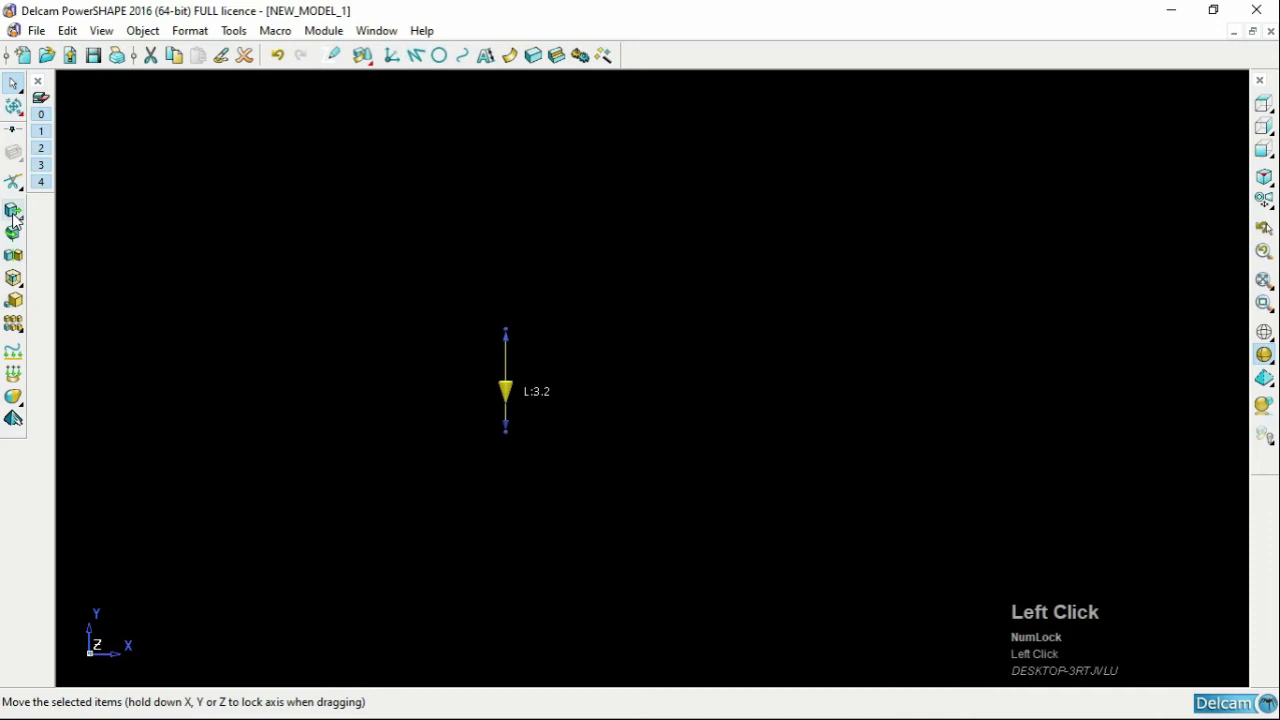
pyautogui.click(13, 210)
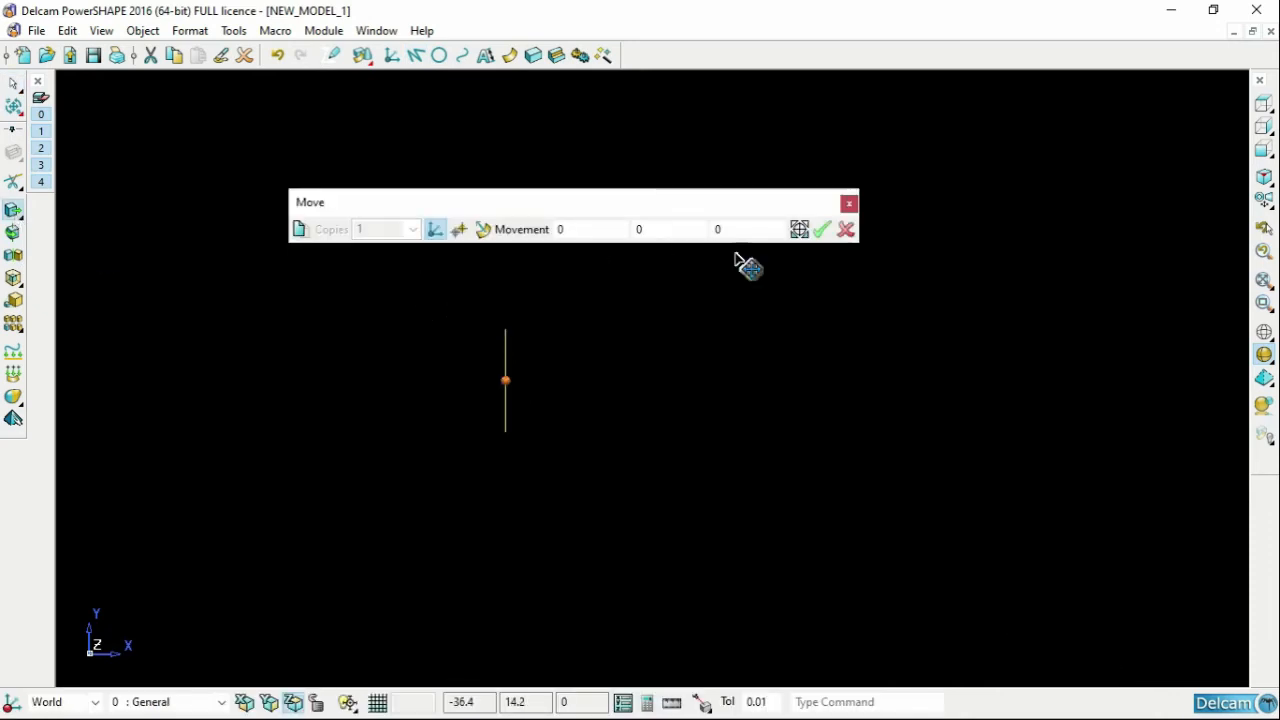
pyautogui.click(799, 229)
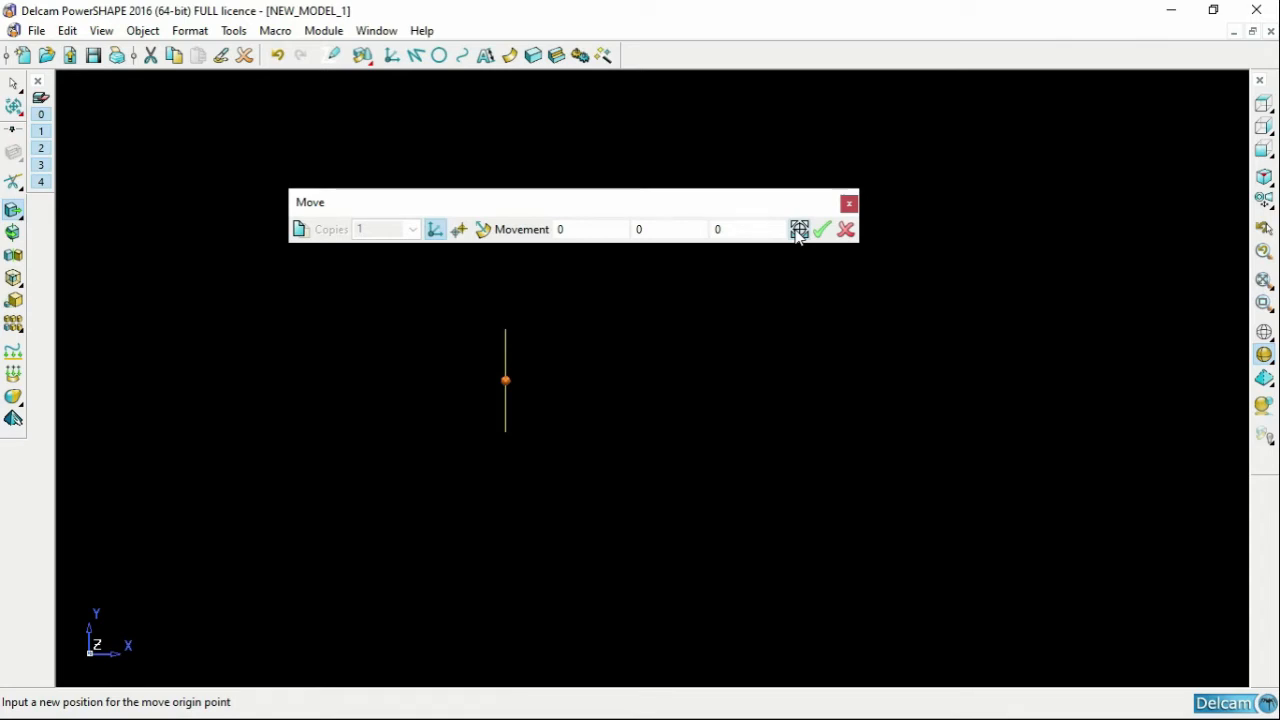
pyautogui.click(799, 231)
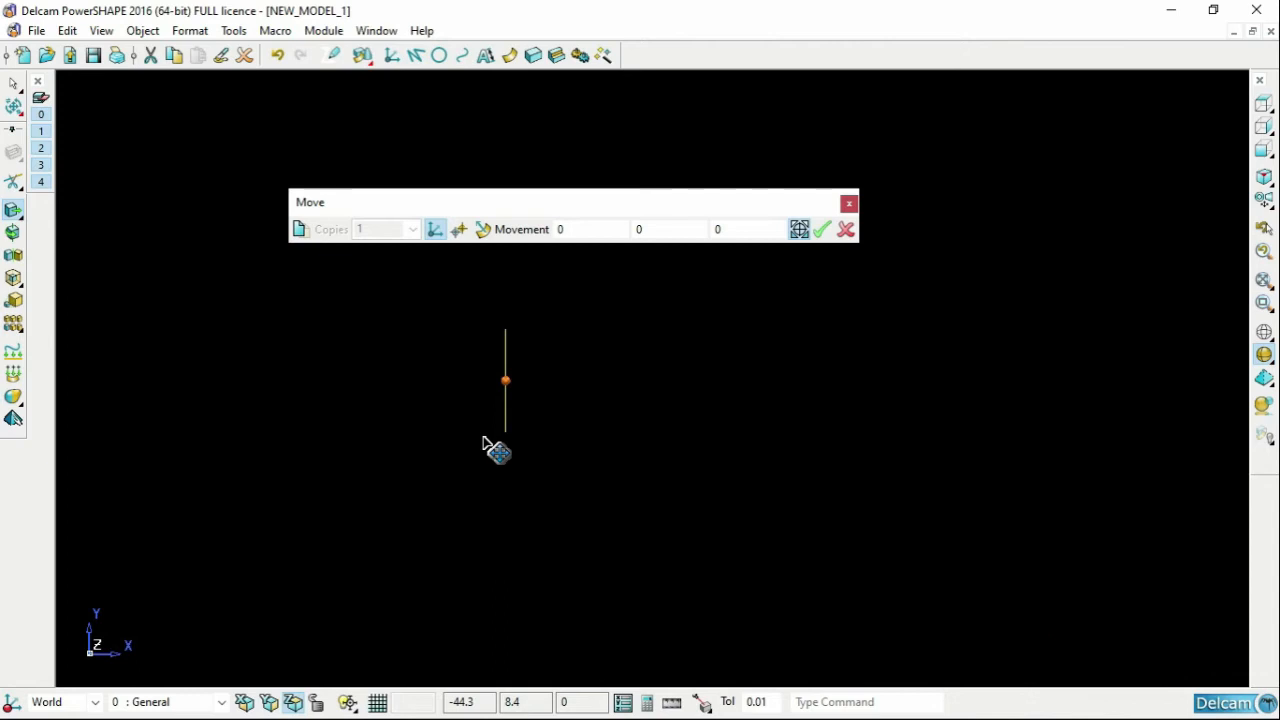
pyautogui.click(403, 364)
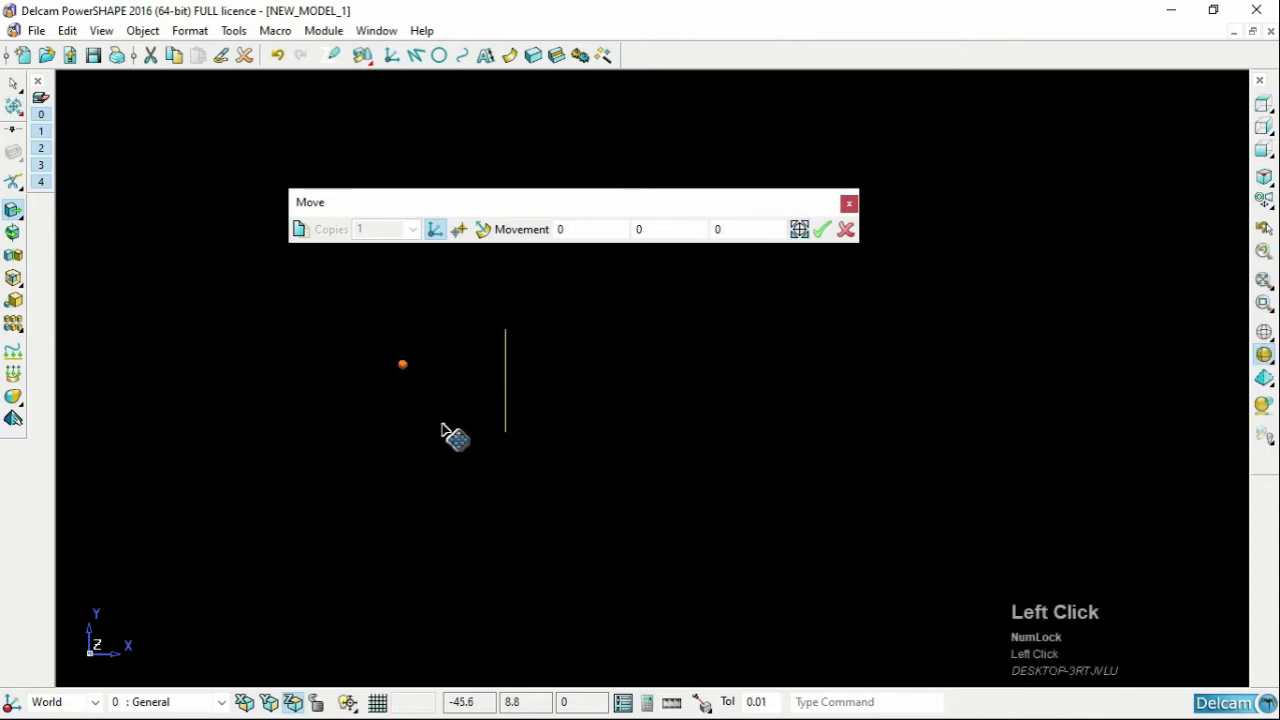
# Step: Make 1 copy of the vertical line, offset 5 along the X axis from the repositioned origin
pyautogui.click(299, 230)
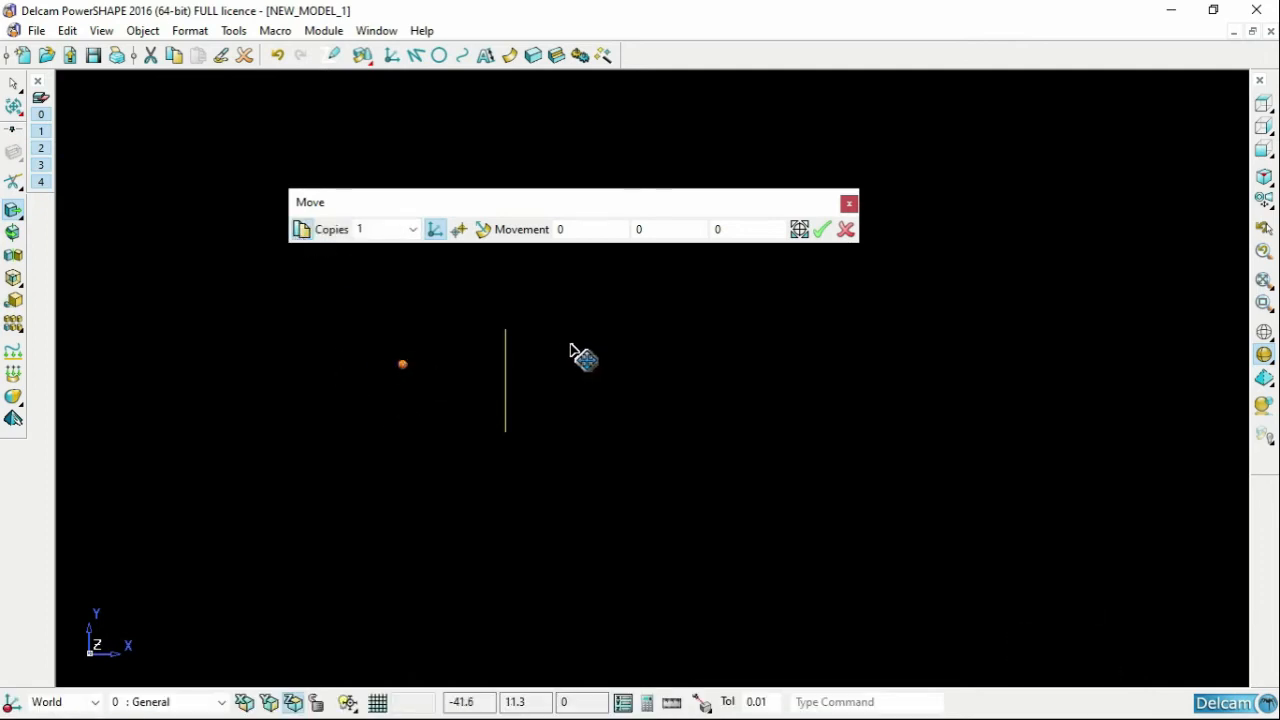
pyautogui.click(578, 229)
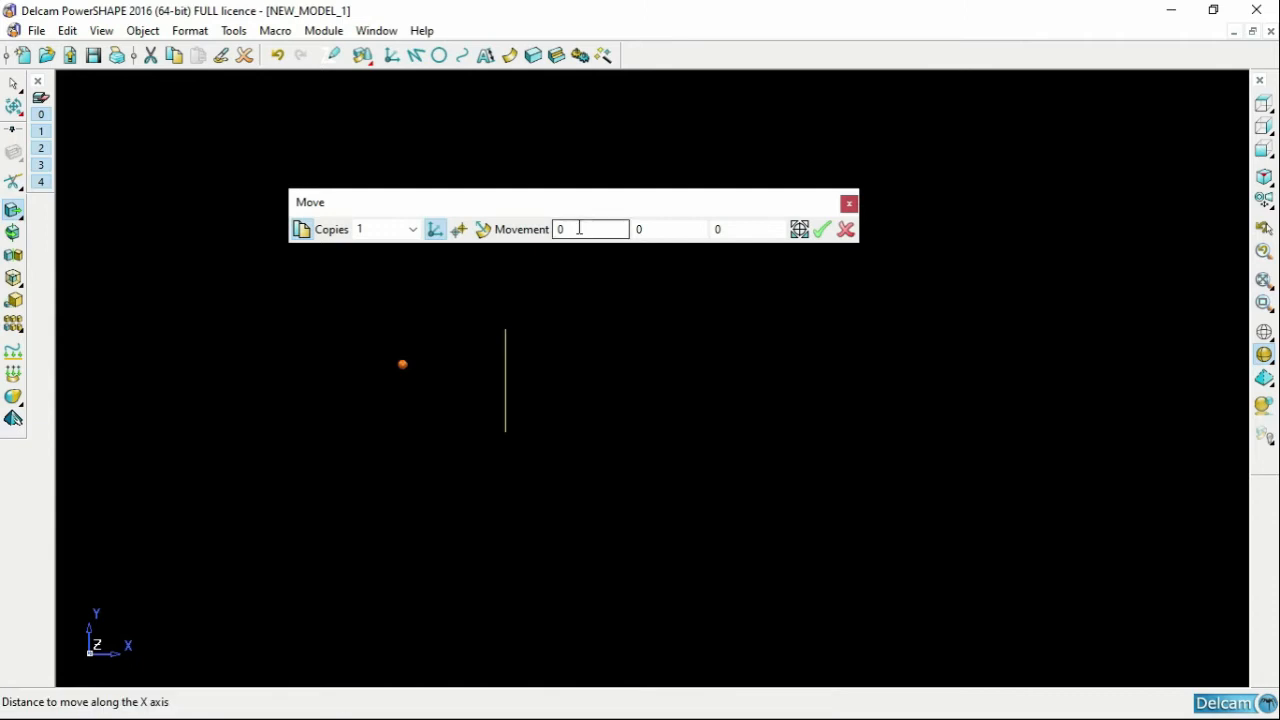
pyautogui.write('5')
pyautogui.press('Return')
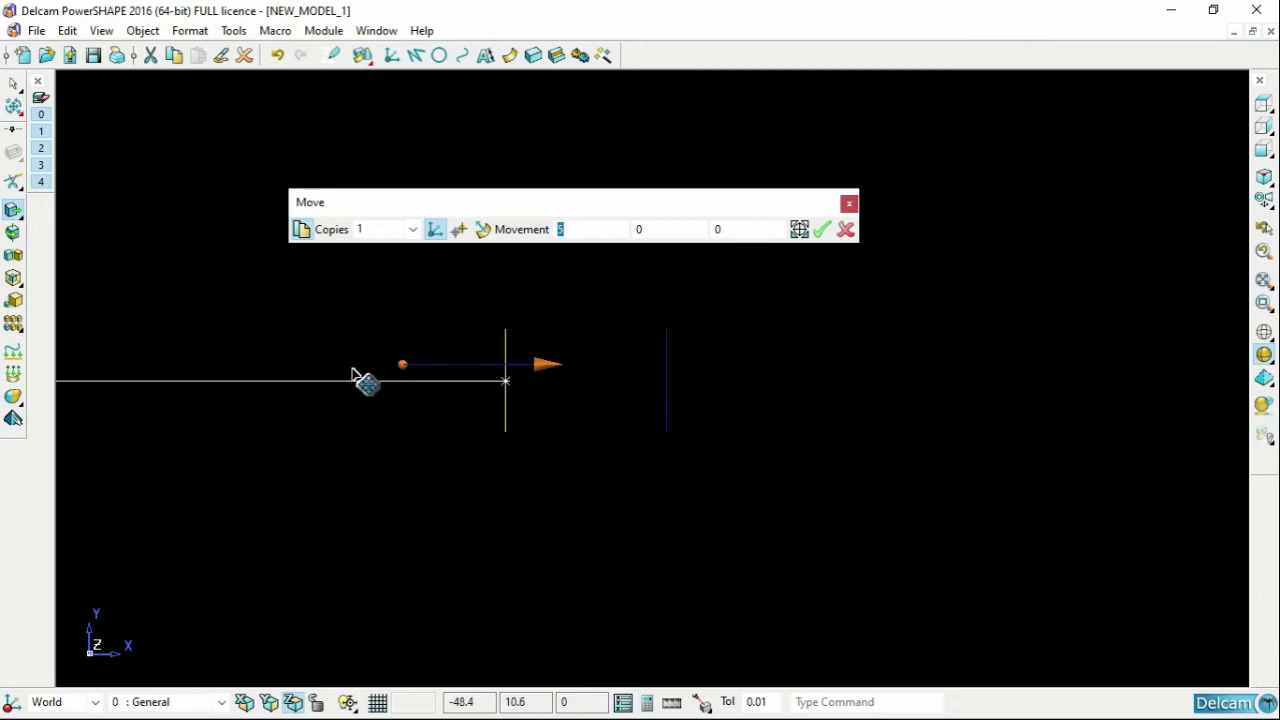
pyautogui.click(822, 234)
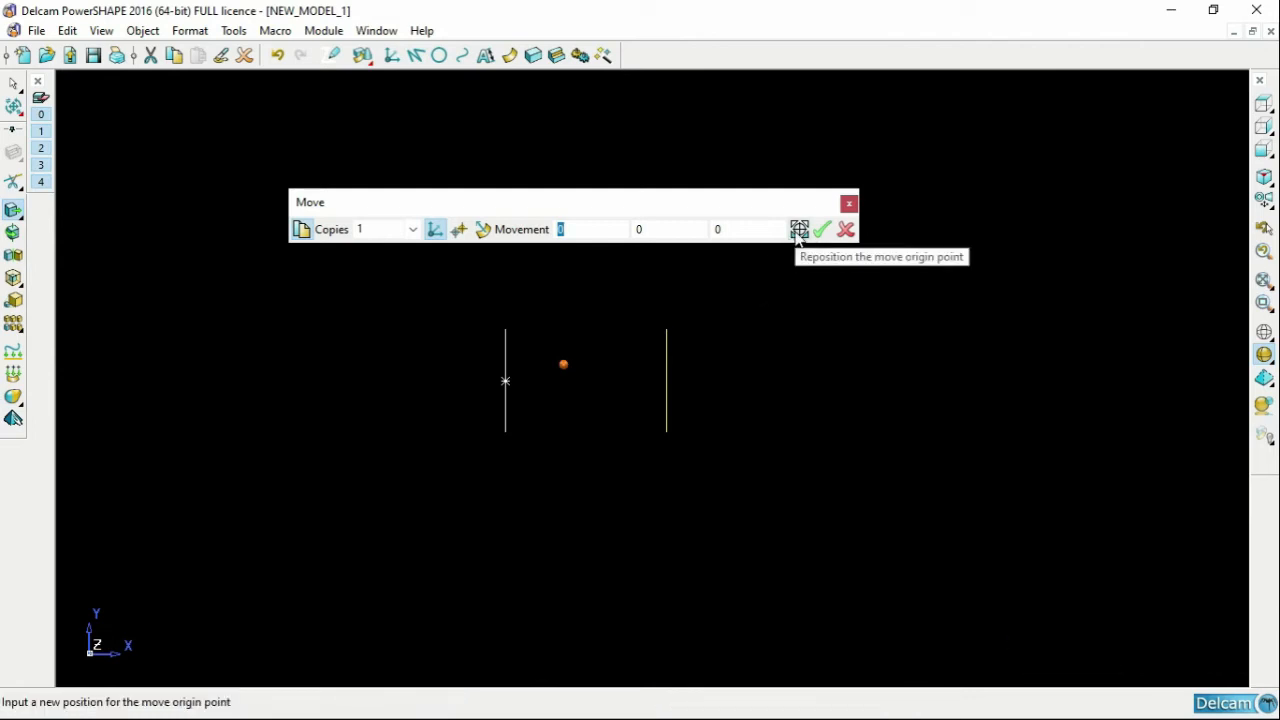
# Step: Leave the Move command and delete the copied vertical line
pyautogui.click(505, 432)
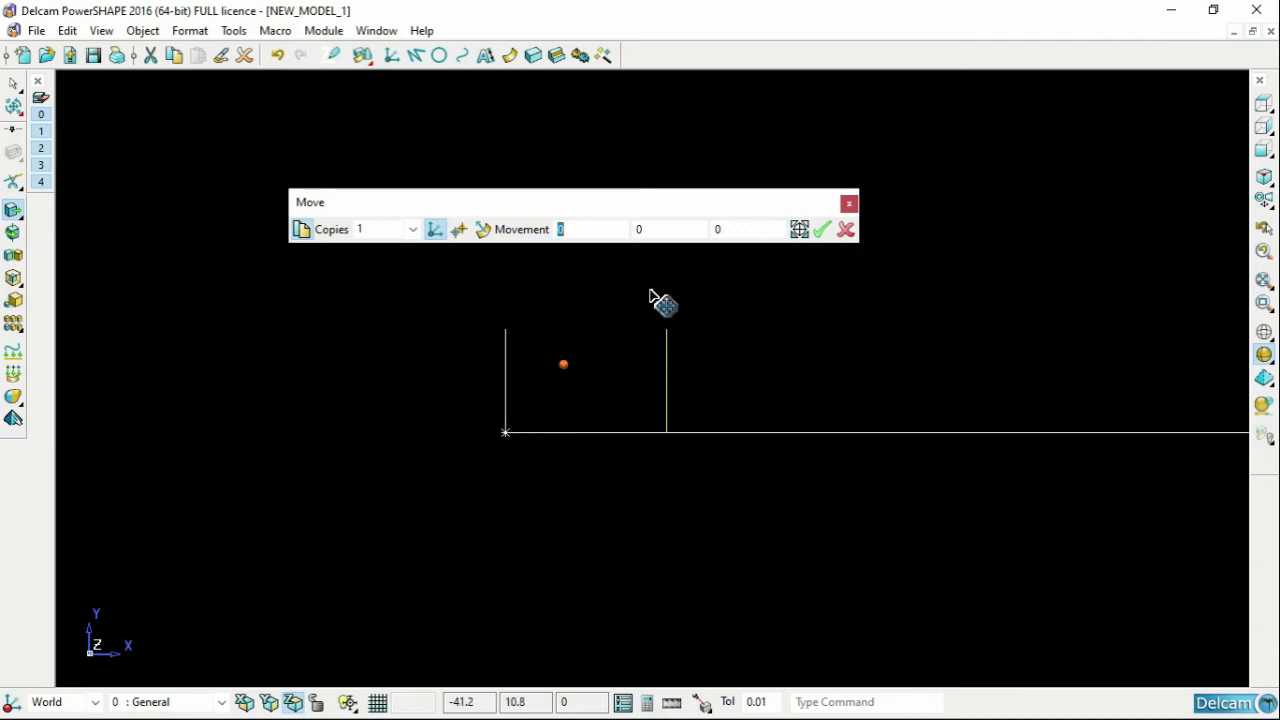
pyautogui.click(846, 230)
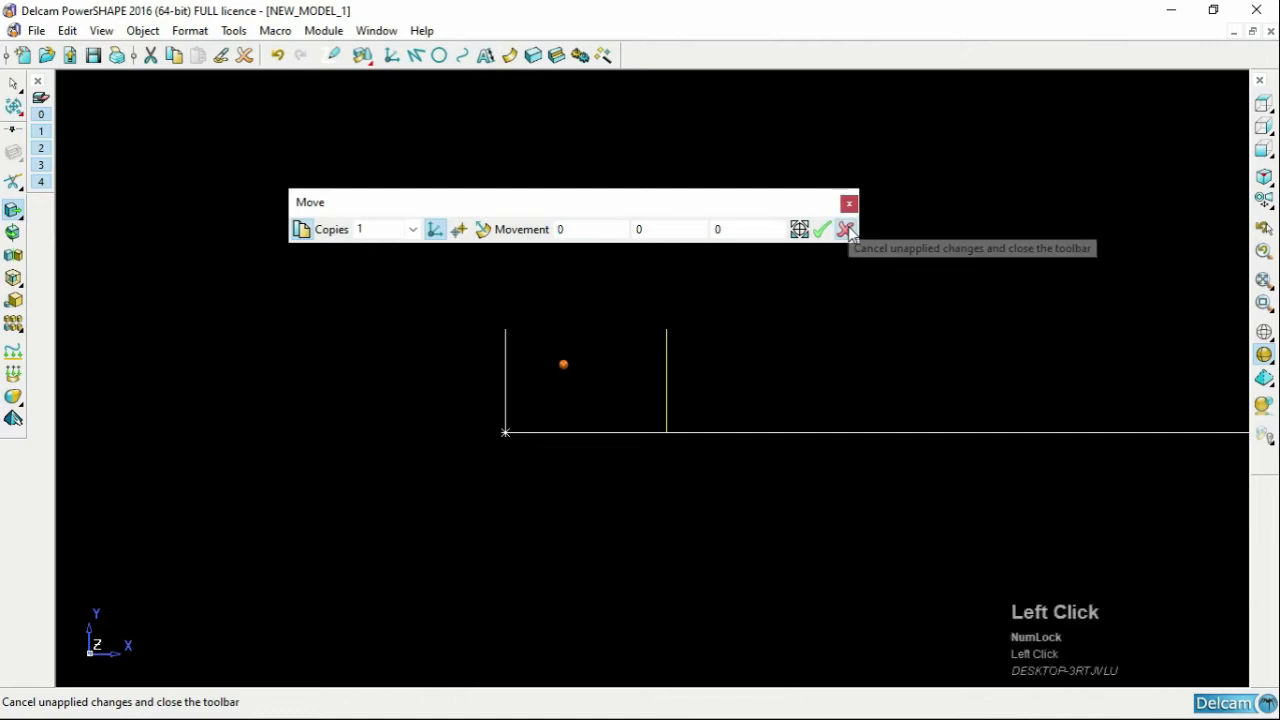
pyautogui.click(736, 242)
pyautogui.moveTo(15, 215)
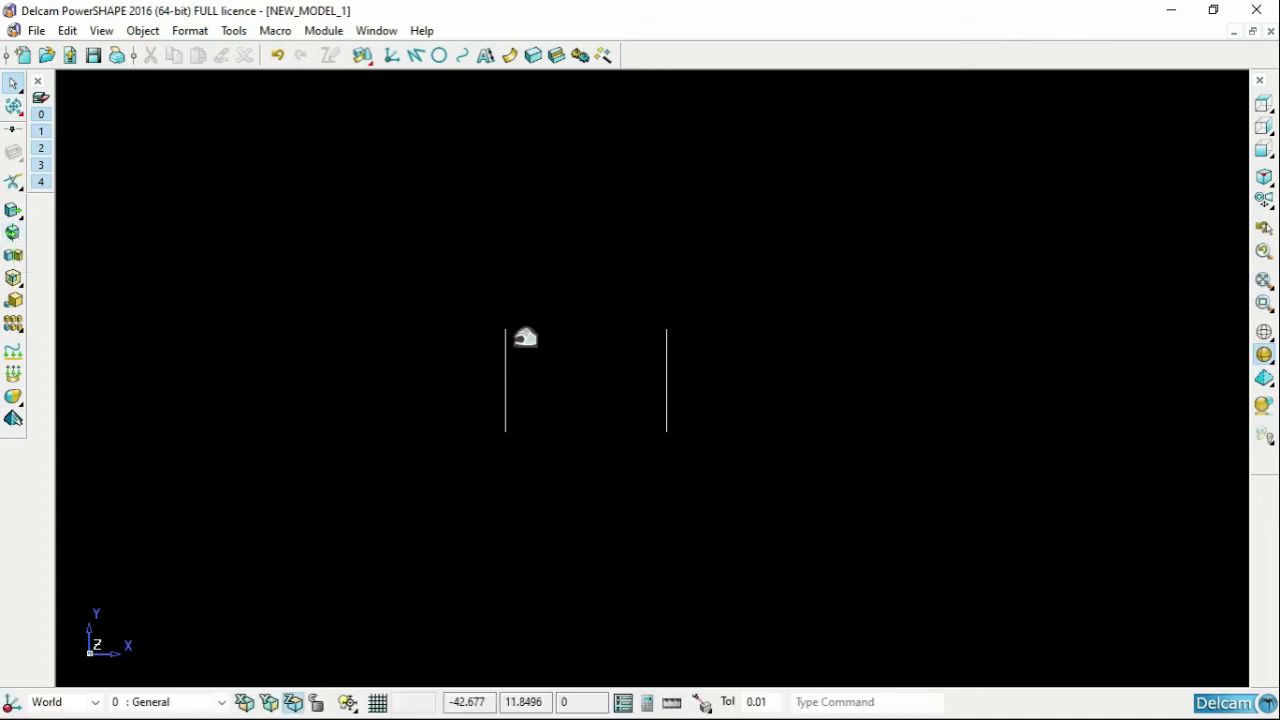
pyautogui.moveTo(573, 312); pyautogui.dragTo(788, 502)
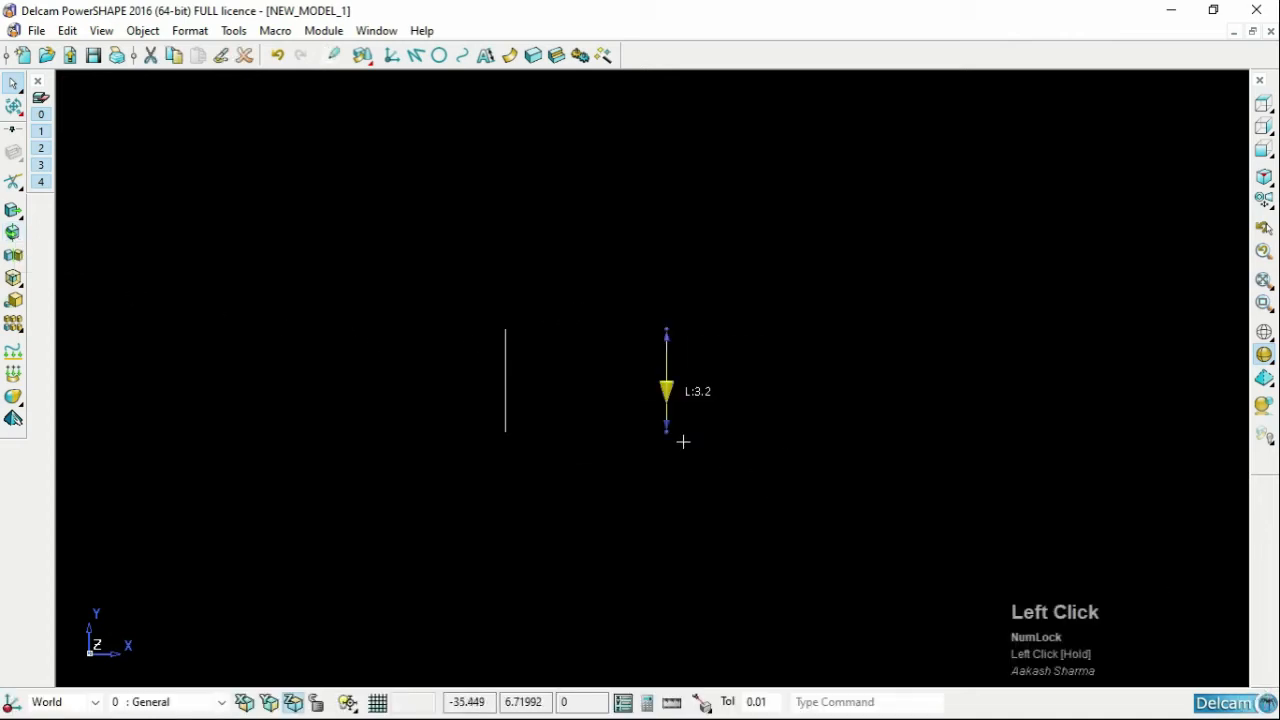
pyautogui.click(245, 57)
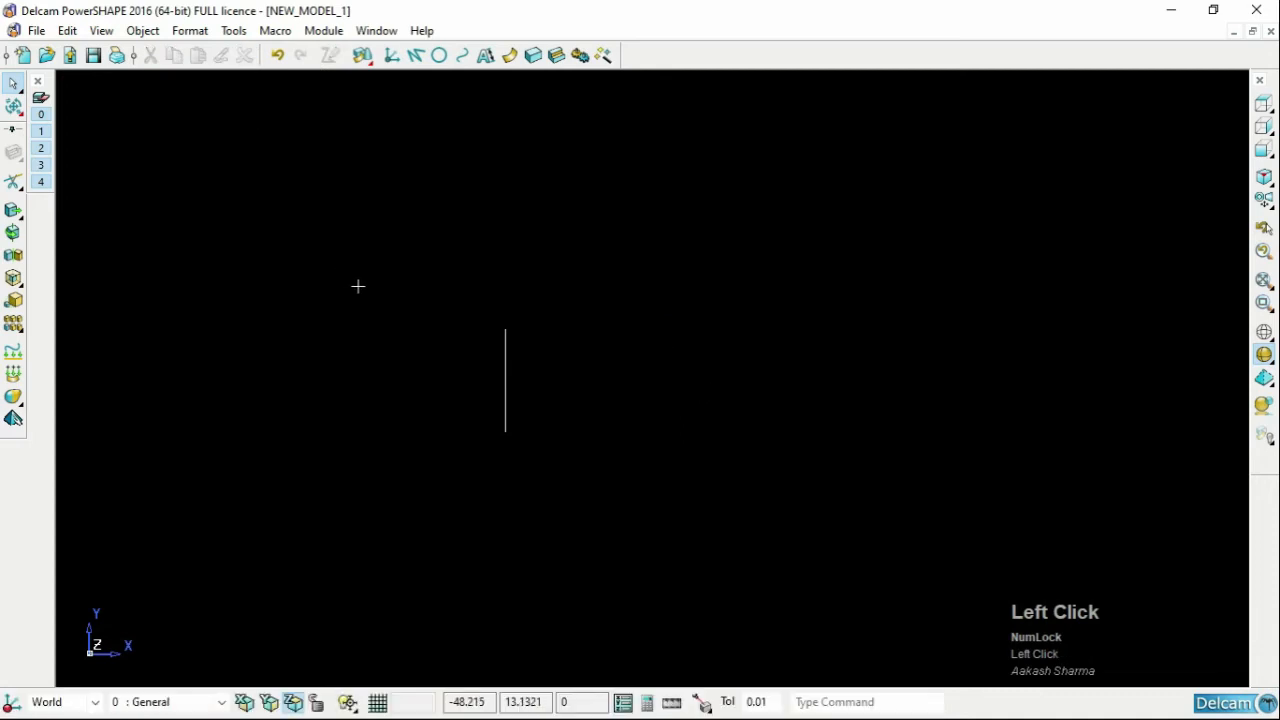
# Step: Start rotating the remaining vertical line and place the rotation origin at its midpoint
pyautogui.moveTo(357, 286); pyautogui.dragTo(631, 557)
pyautogui.scroll(1, 498, 436)
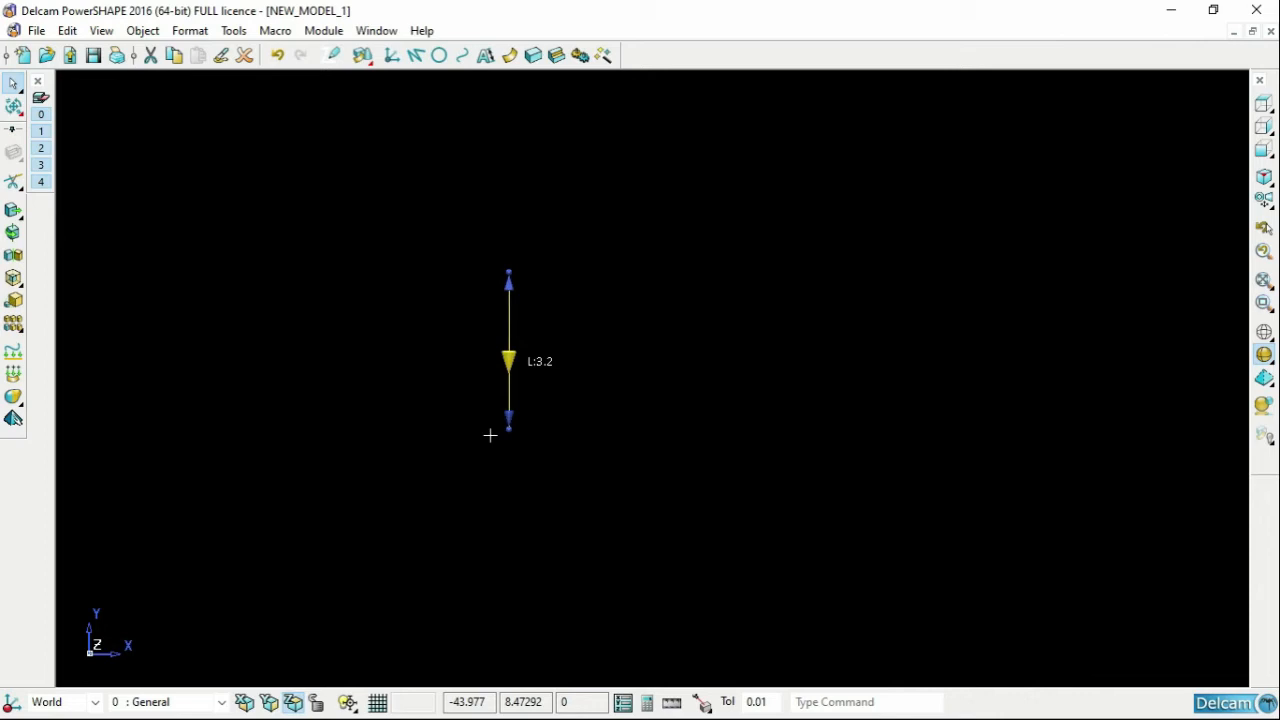
pyautogui.click(14, 232)
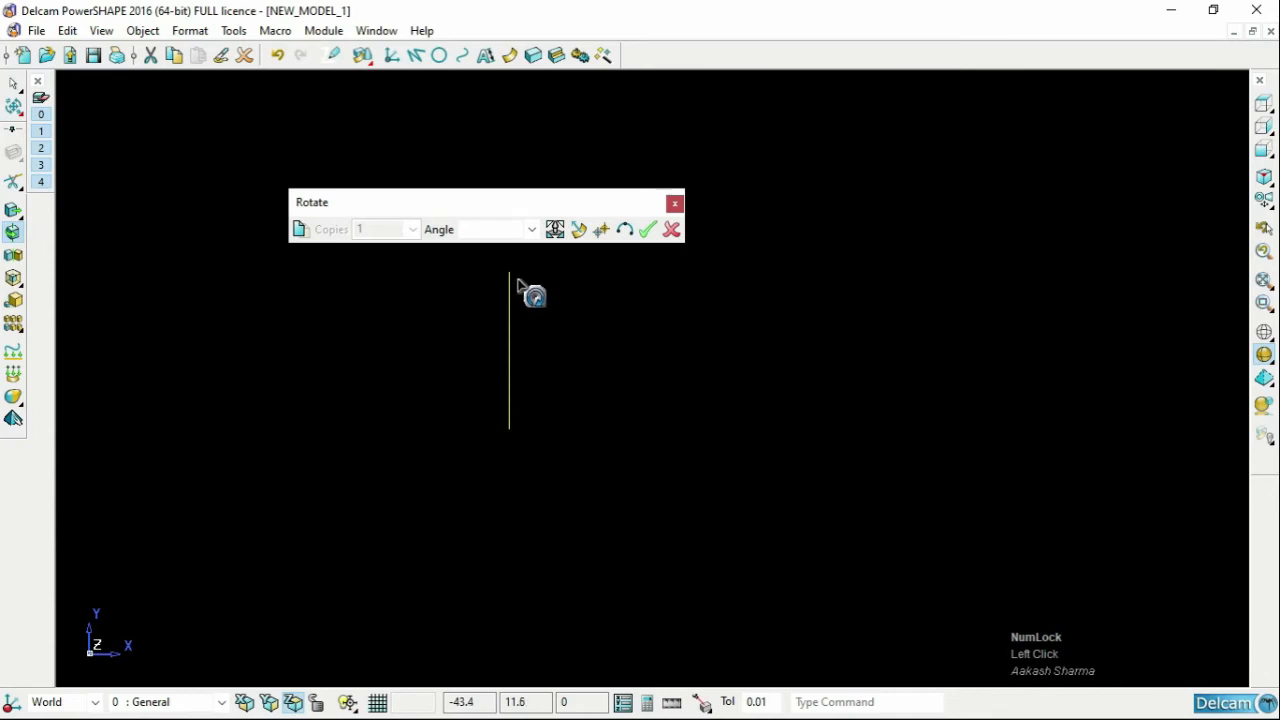
pyautogui.click(552, 231)
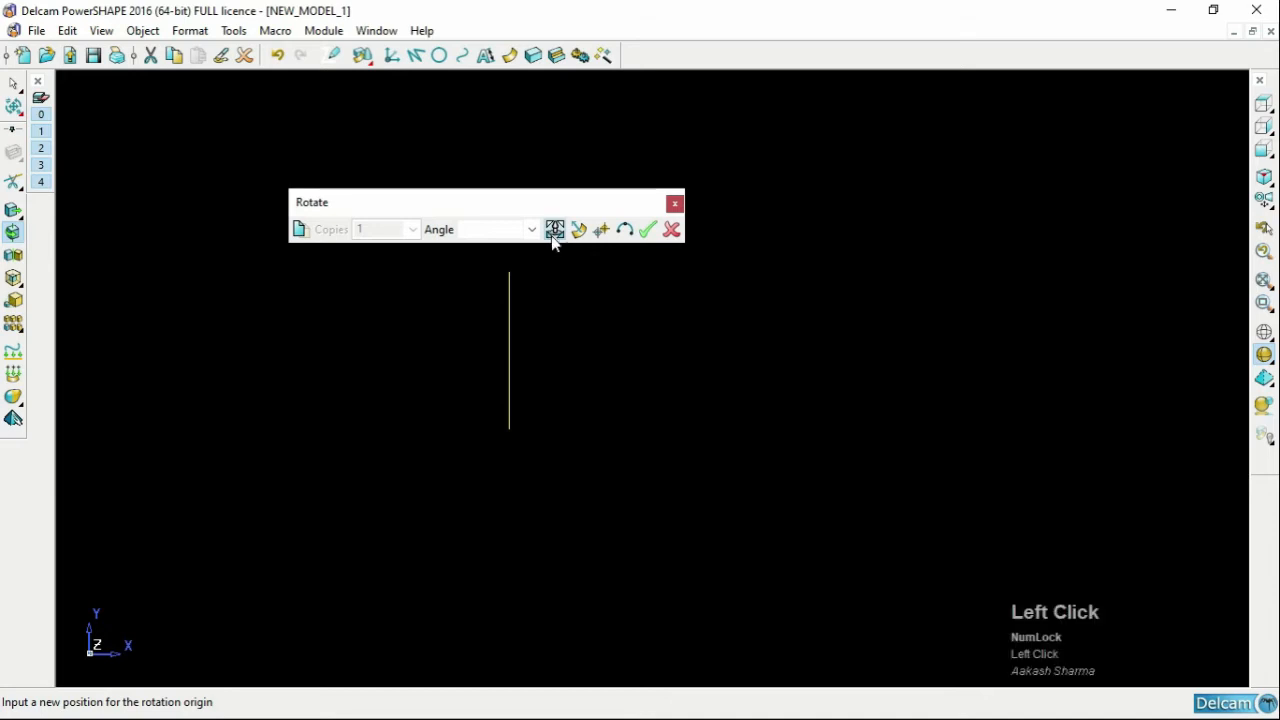
pyautogui.click(509, 351)
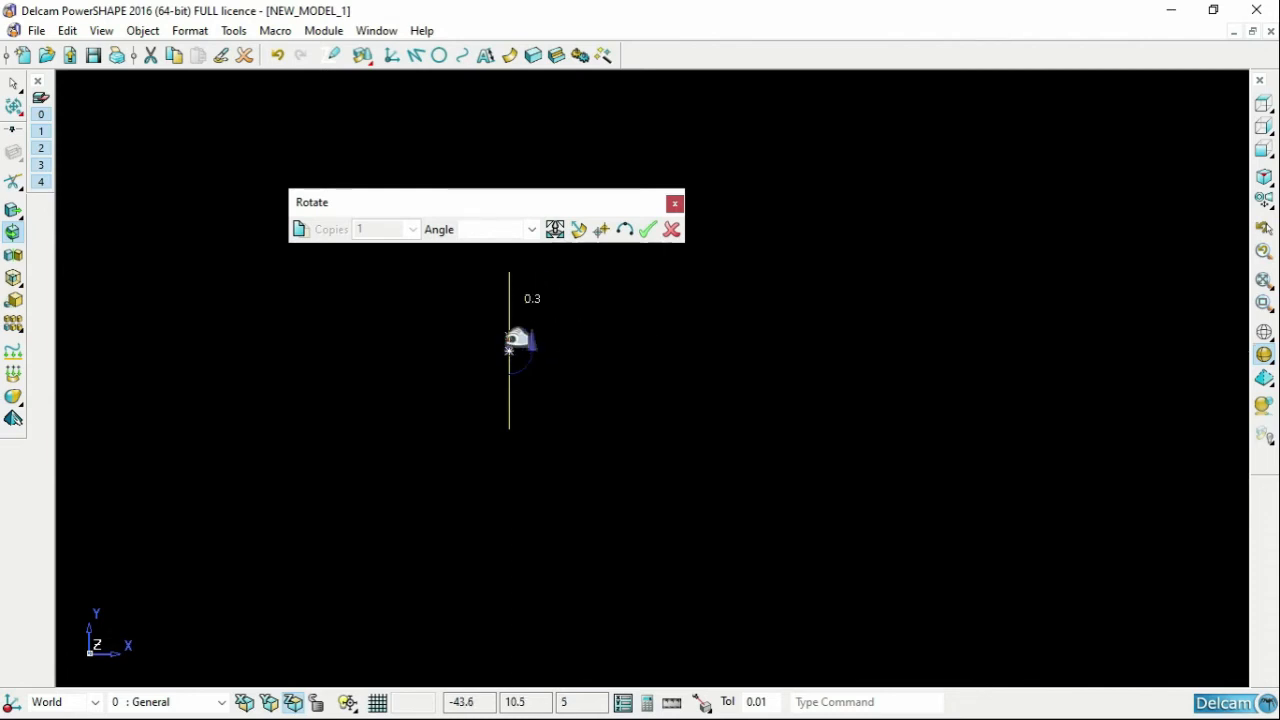
pyautogui.click(510, 350)
# Step: Rotate the vertical line by 90 degrees about its midpoint
pyautogui.click(480, 236)
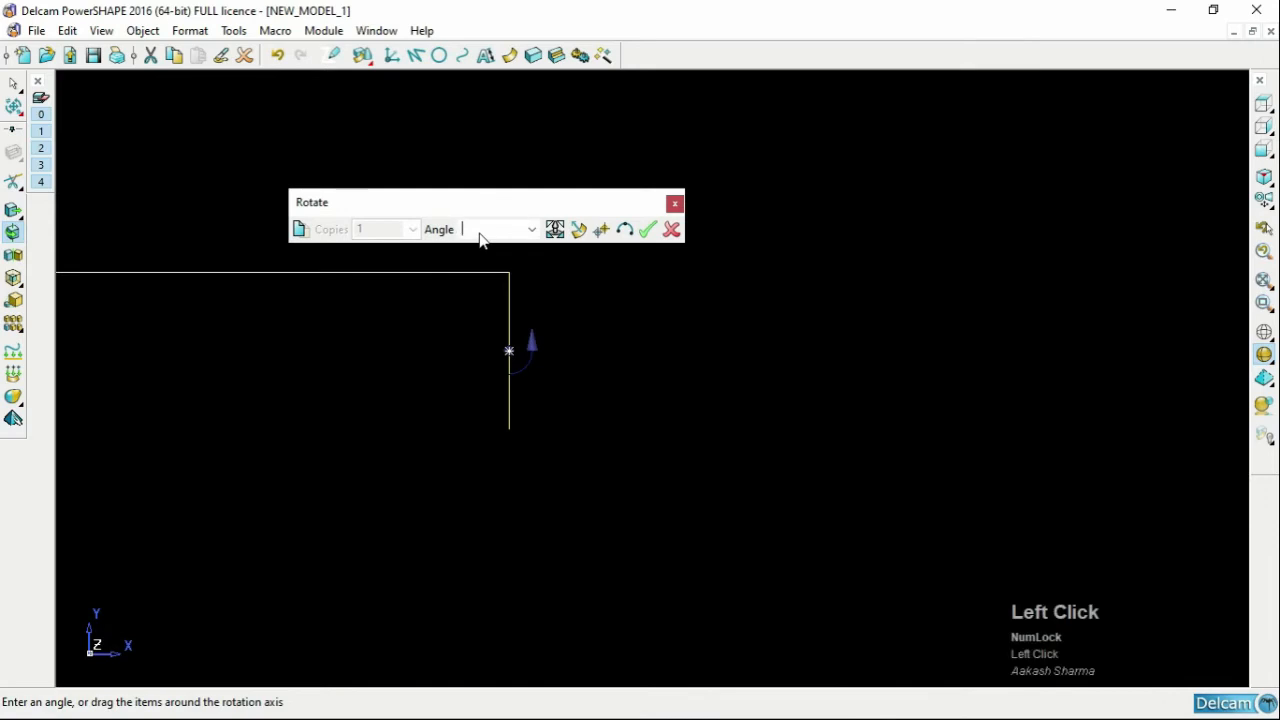
pyautogui.write('90')
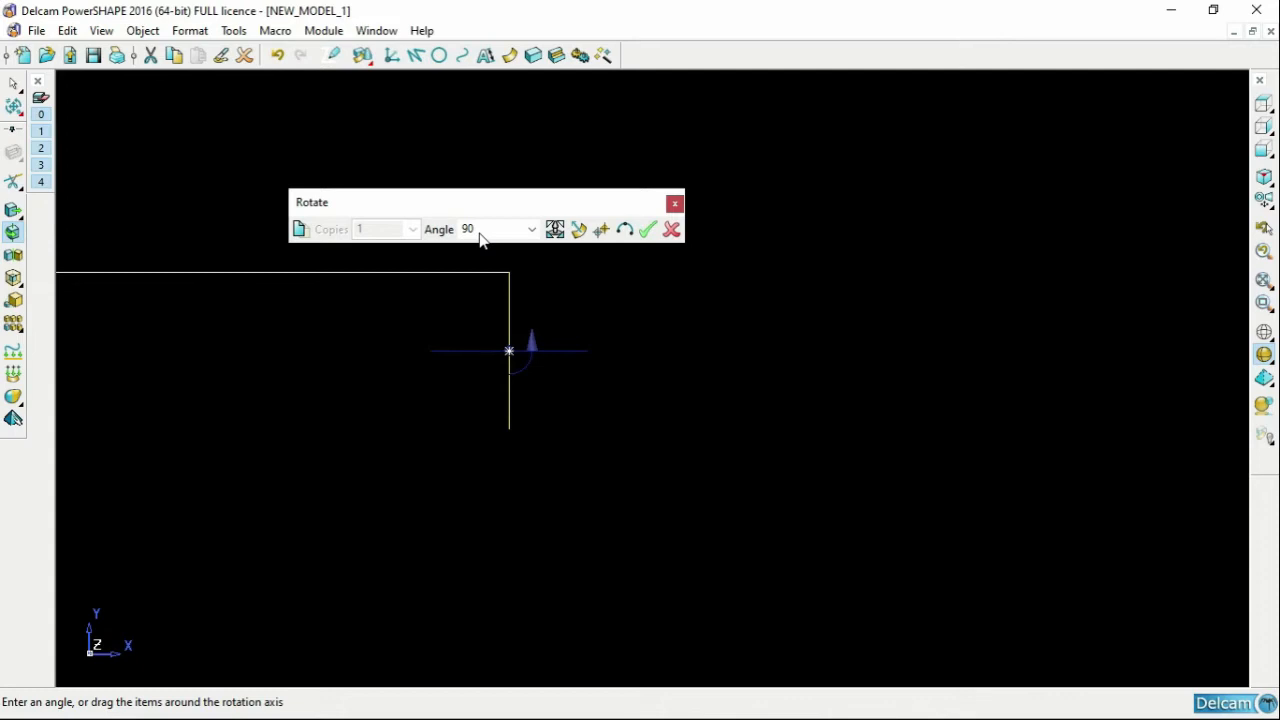
pyautogui.press('Return')
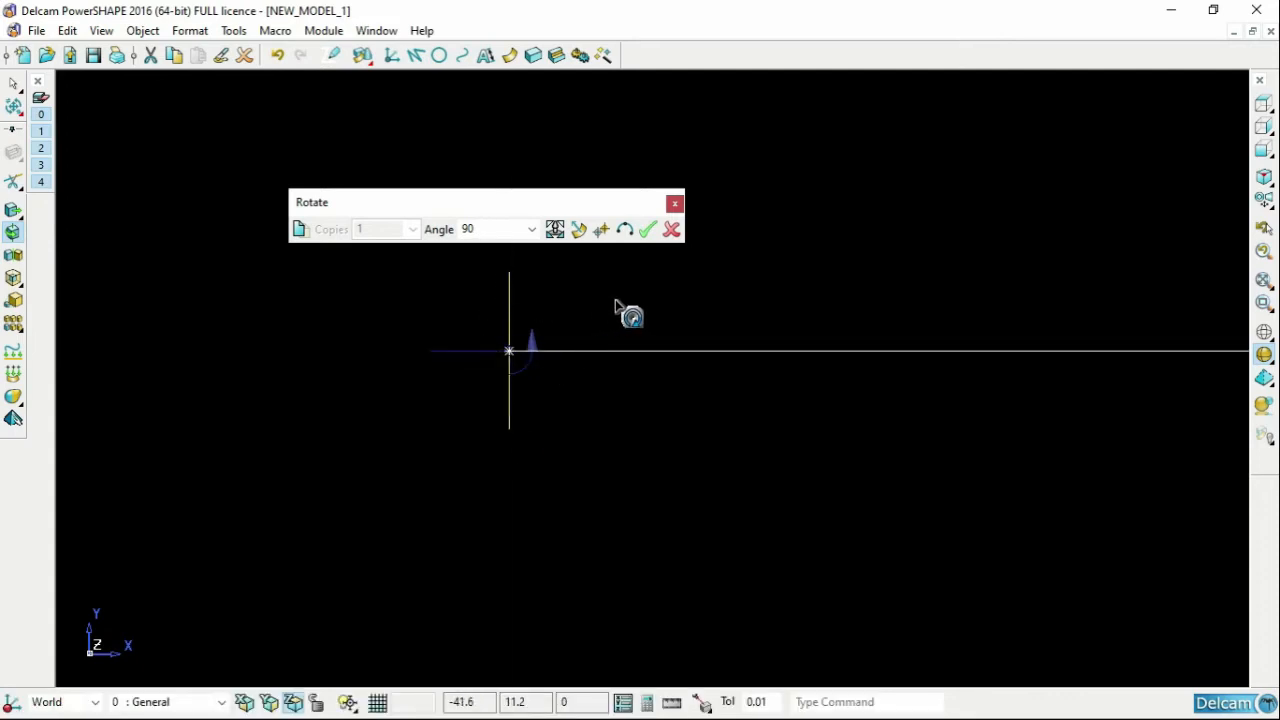
pyautogui.click(648, 230)
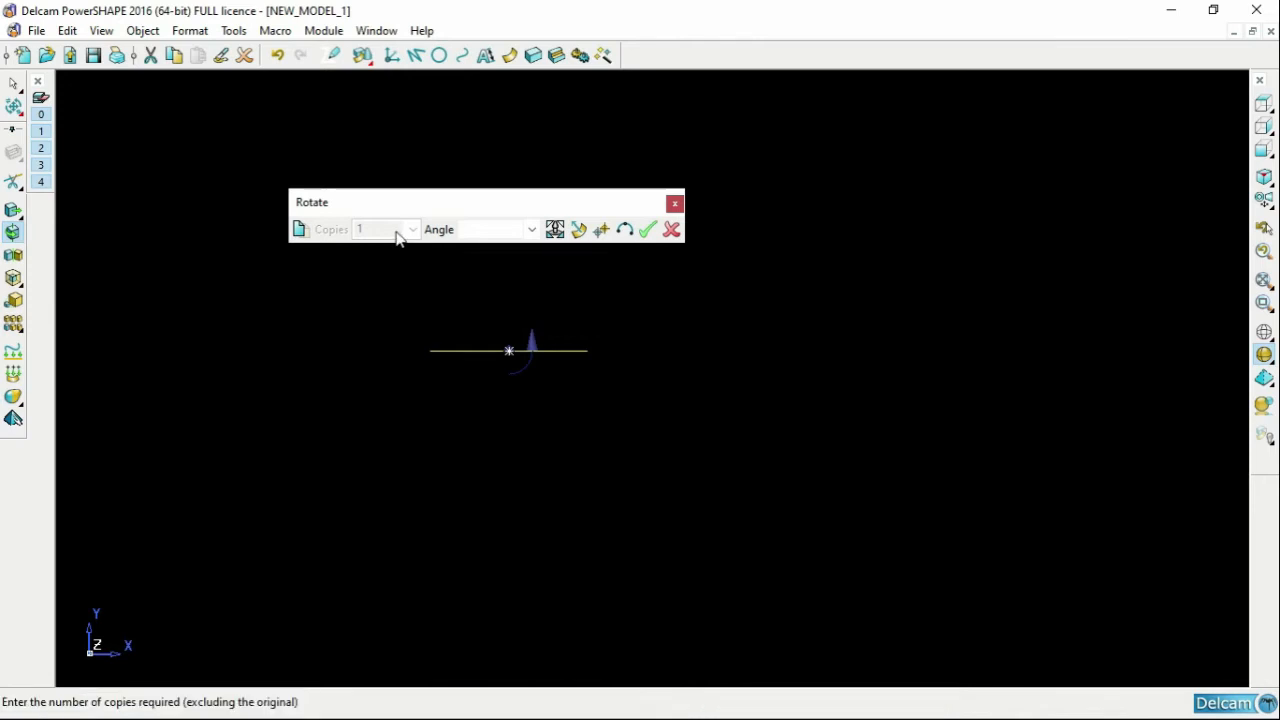
# Step: Make 2 rotated copies of the horizontal line at 45-degree increments about its midpoint, and leave the Rotate command
pyautogui.click(301, 230)
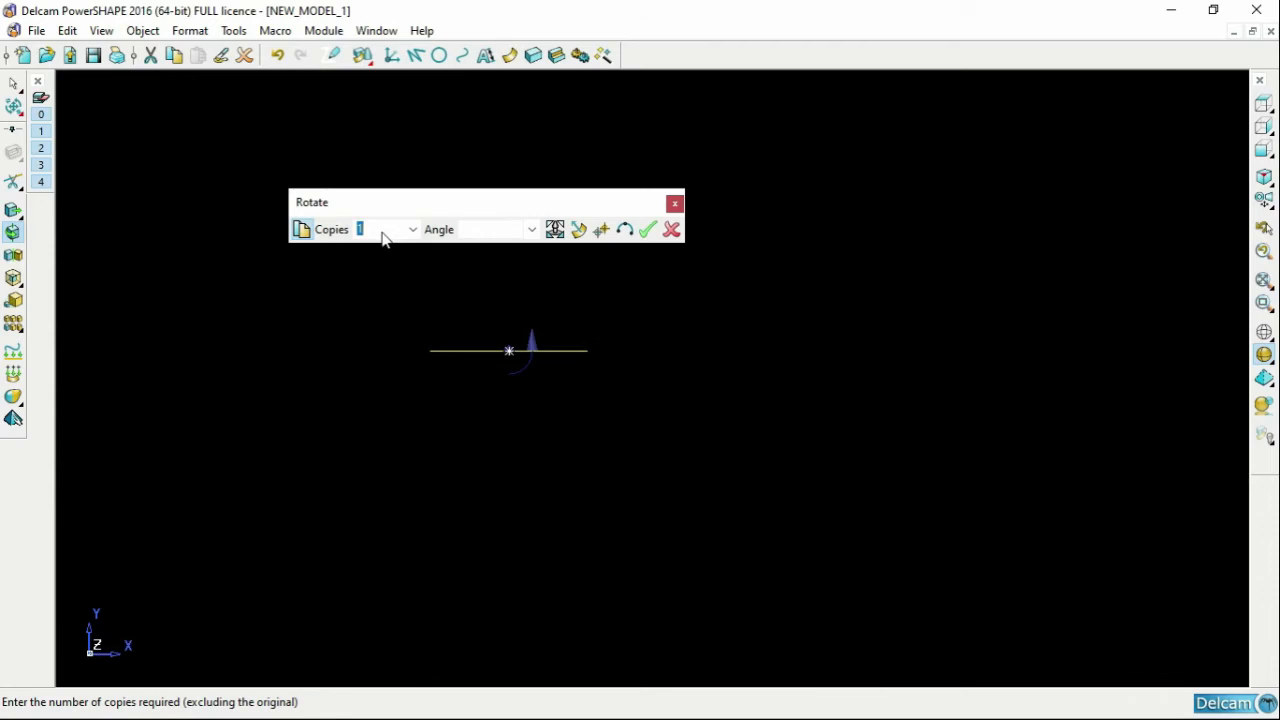
pyautogui.click(494, 232)
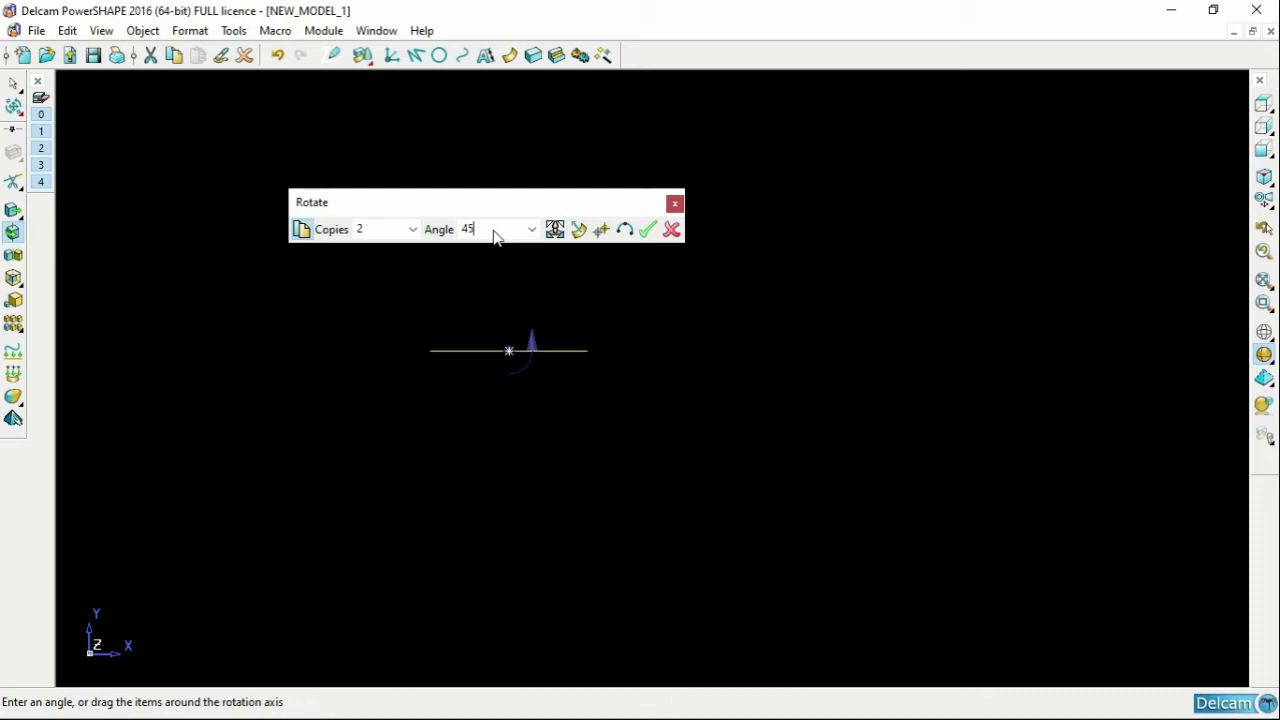
pyautogui.press('Return')
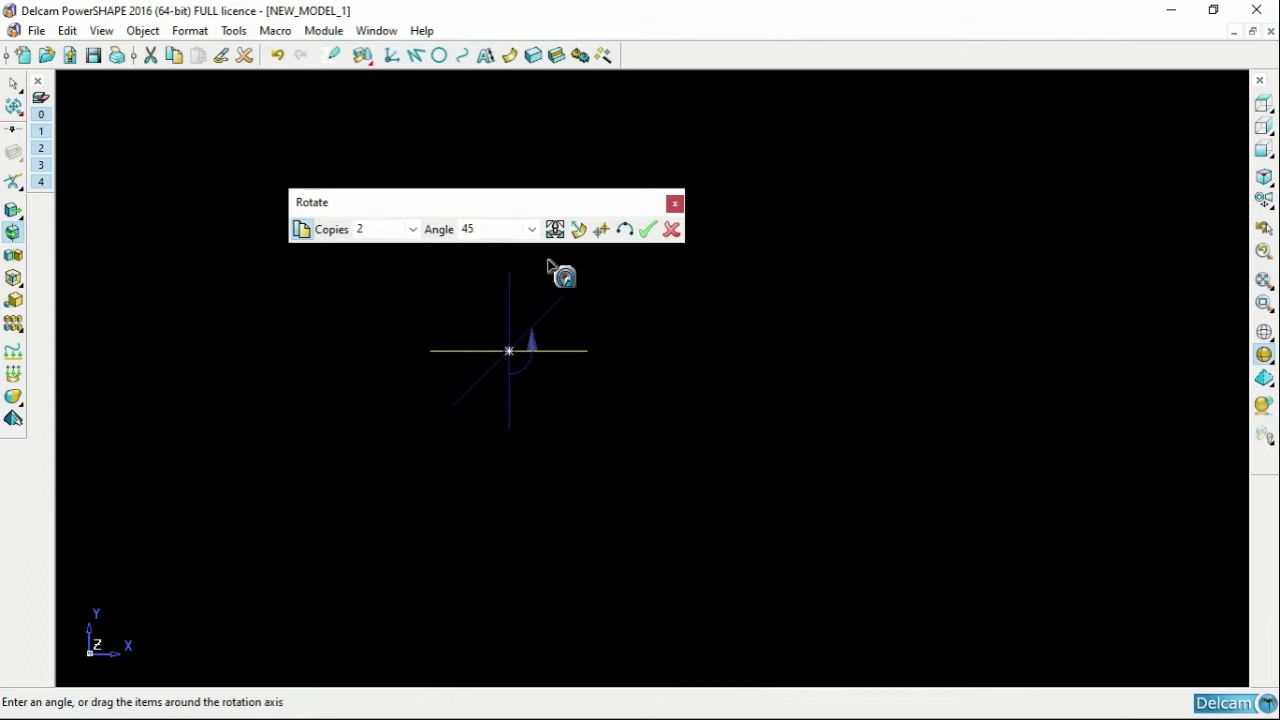
pyautogui.click(647, 232)
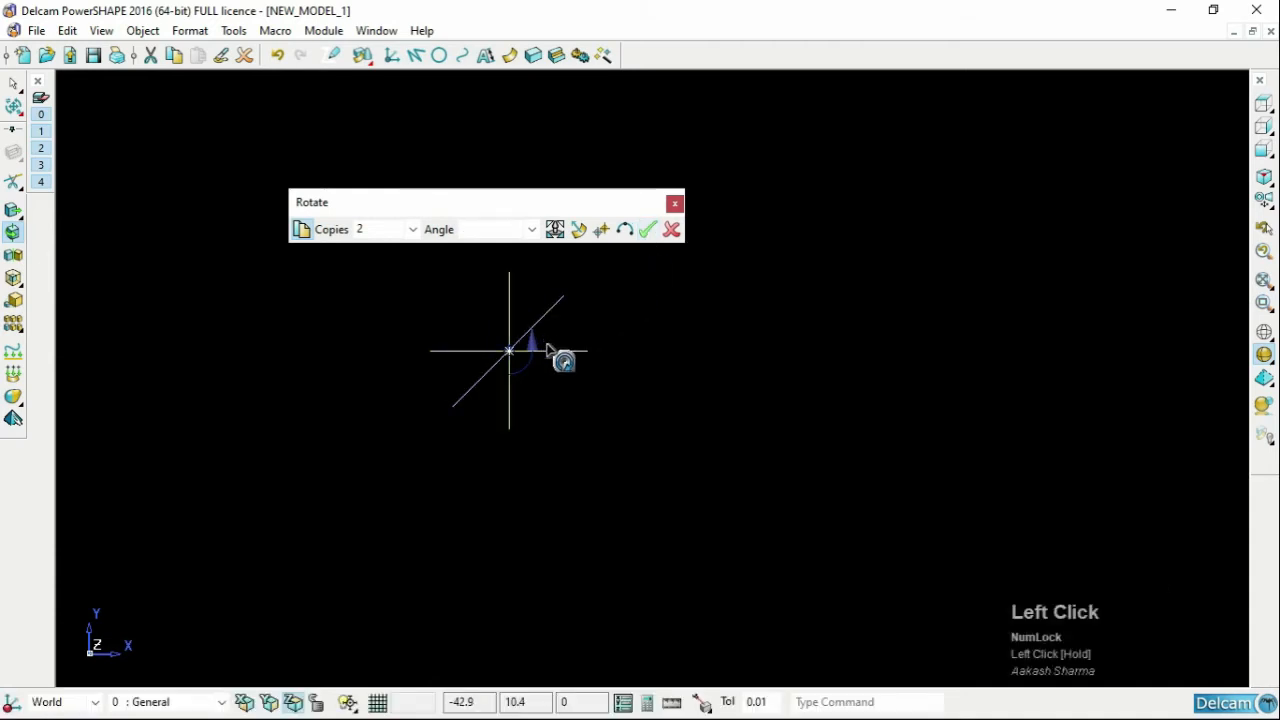
pyautogui.click(673, 231)
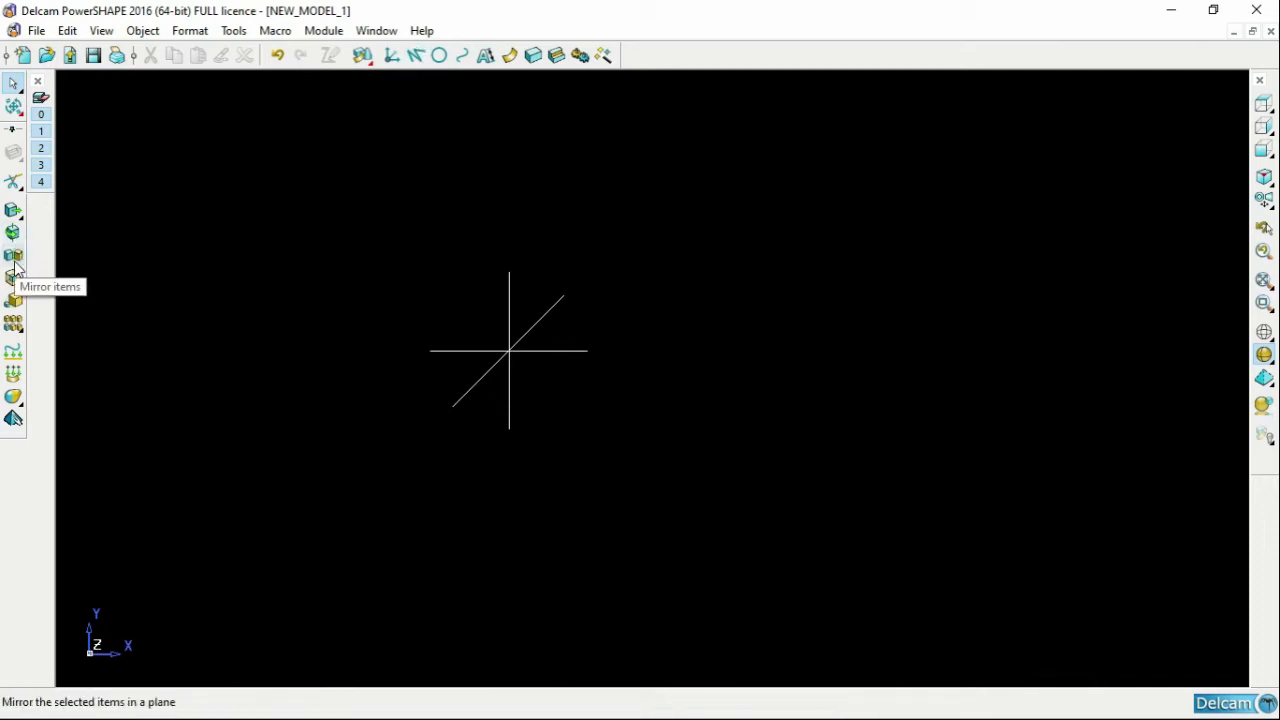
pyautogui.click(603, 274)
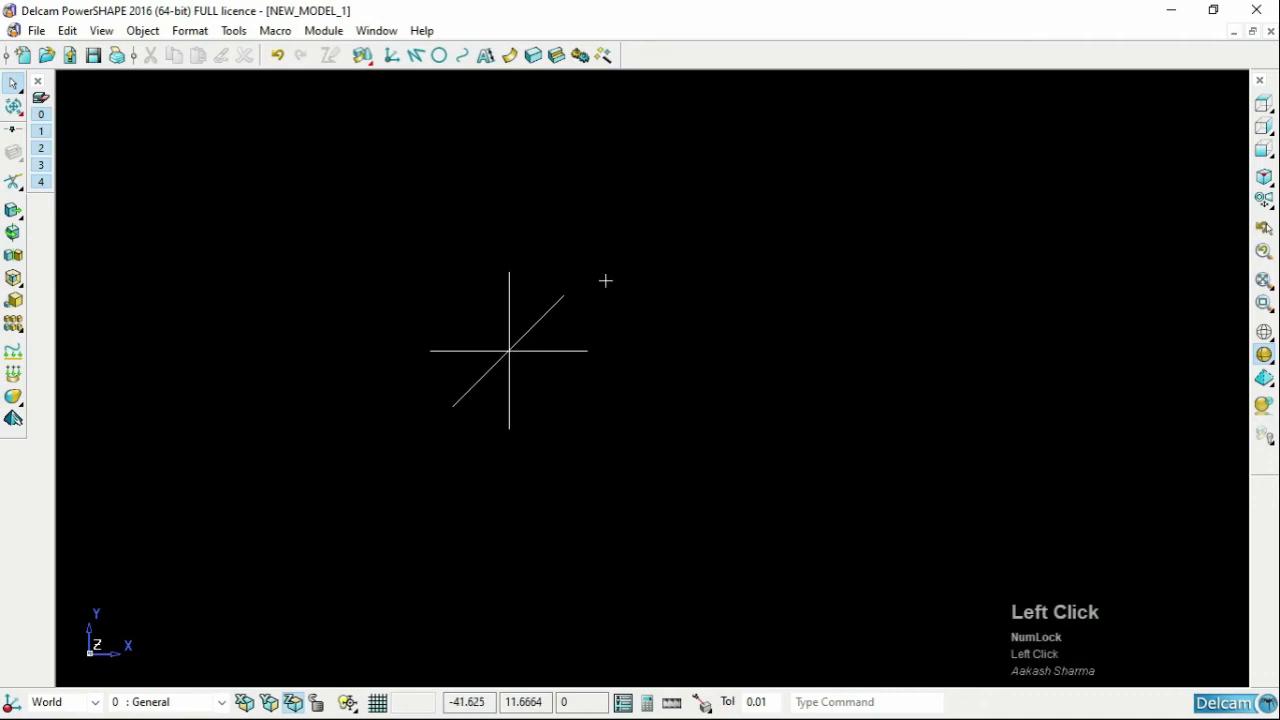
# Step: Select the vertical, horizontal and diagonal lines crossing at the common midpoint and delete them
pyautogui.scroll(-1, 663, 334)
pyautogui.scroll(1, 664, 334)
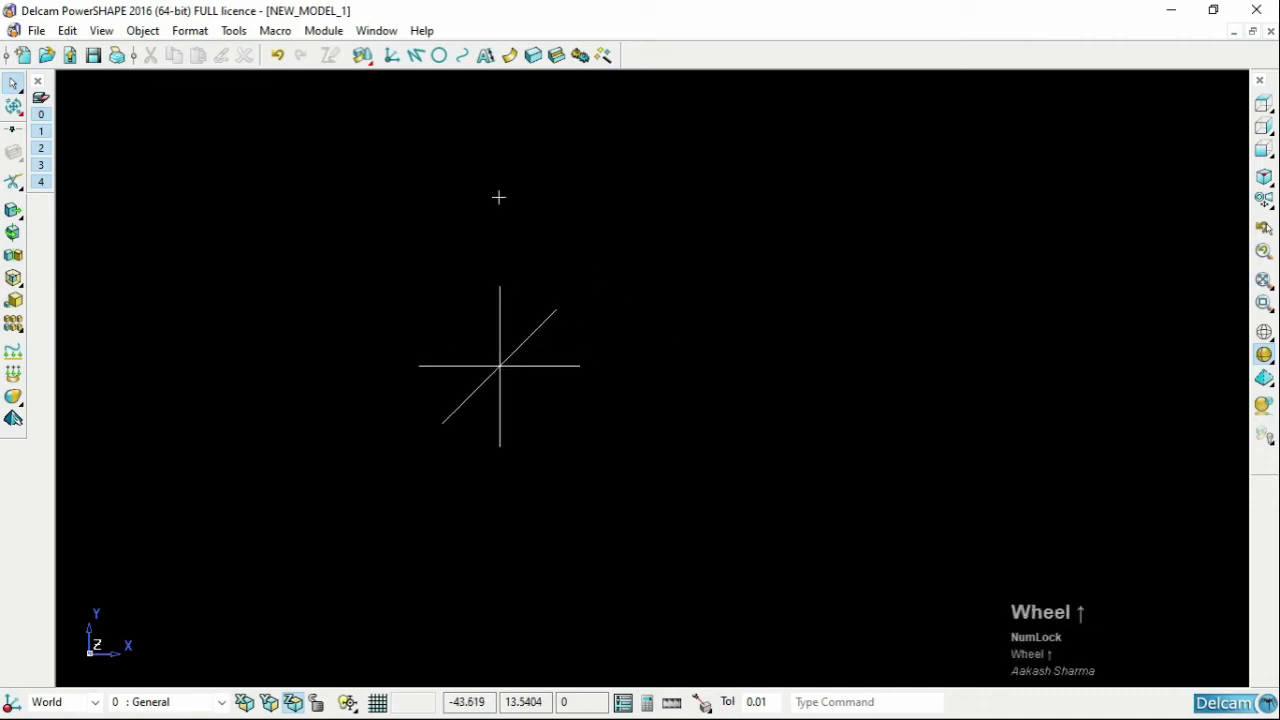
pyautogui.click(550, 316)
pyautogui.moveTo(446, 266); pyautogui.dragTo(504, 326)
pyautogui.moveTo(586, 443); pyautogui.dragTo(509, 361)
pyautogui.click(461, 307)
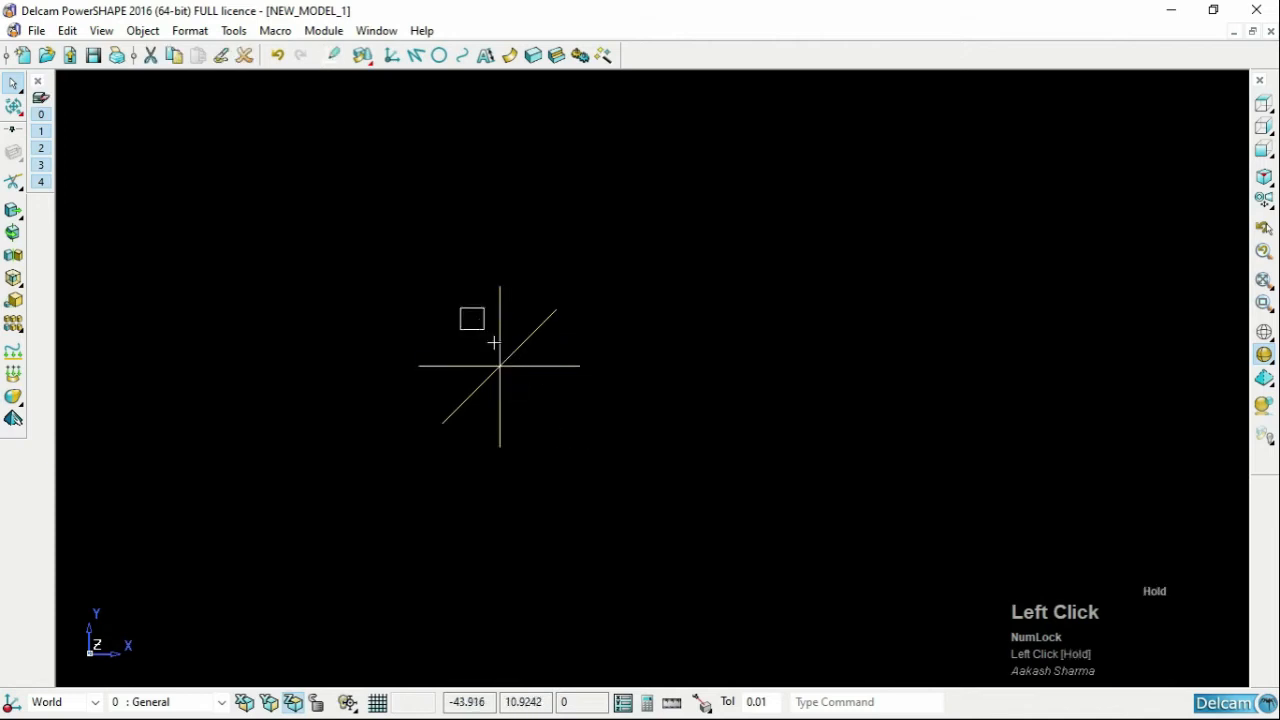
pyautogui.click(244, 55)
# Step: Draw a right-angled triangle from three connected lines, with a vertical side, a horizontal base and a sloping side
pyautogui.click(415, 55)
pyautogui.click(403, 306)
pyautogui.click(404, 450)
pyautogui.click(498, 451)
pyautogui.click(404, 307)
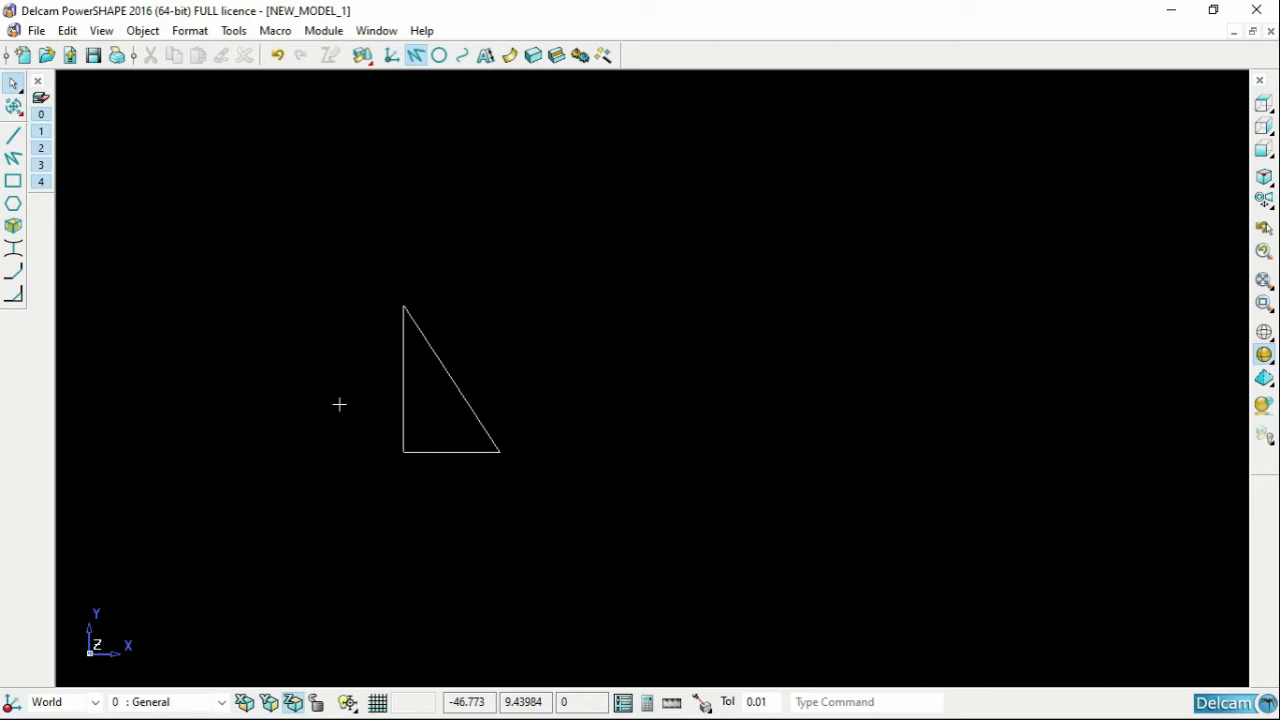
# Step: Draw a separate vertical line just to the right of the triangle and leave the Line command
pyautogui.click(415, 60)
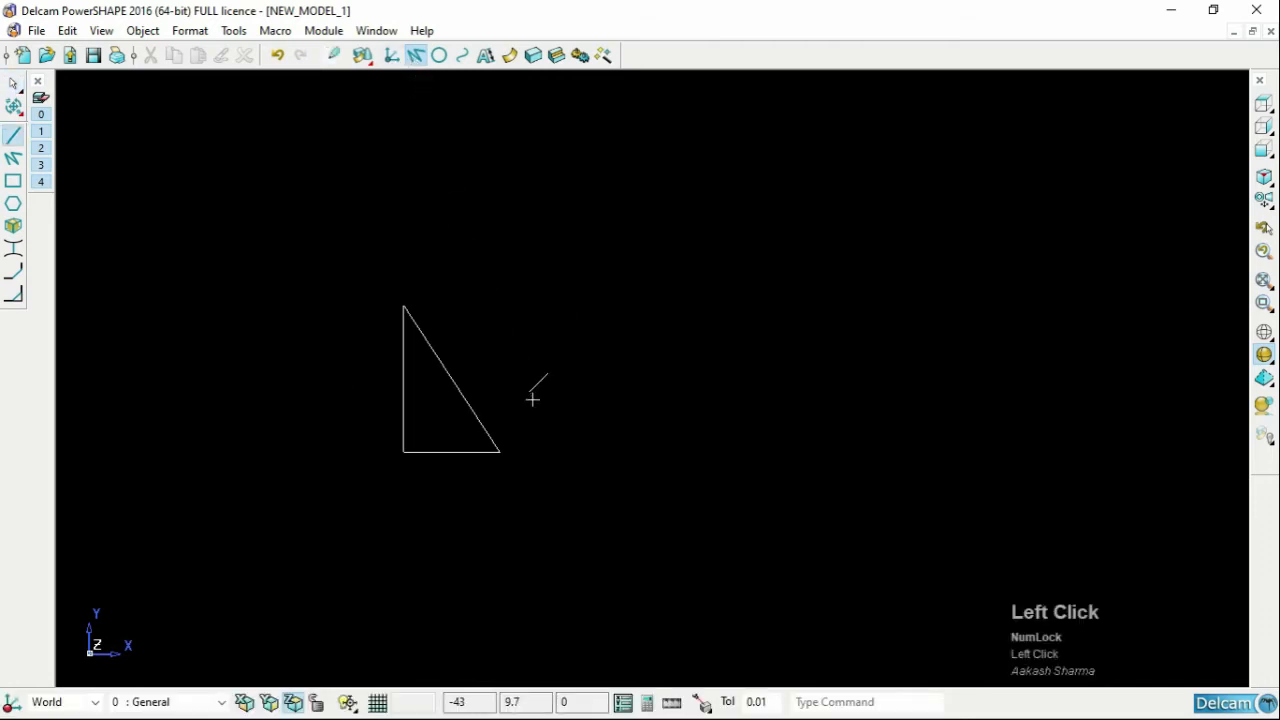
pyautogui.click(544, 336)
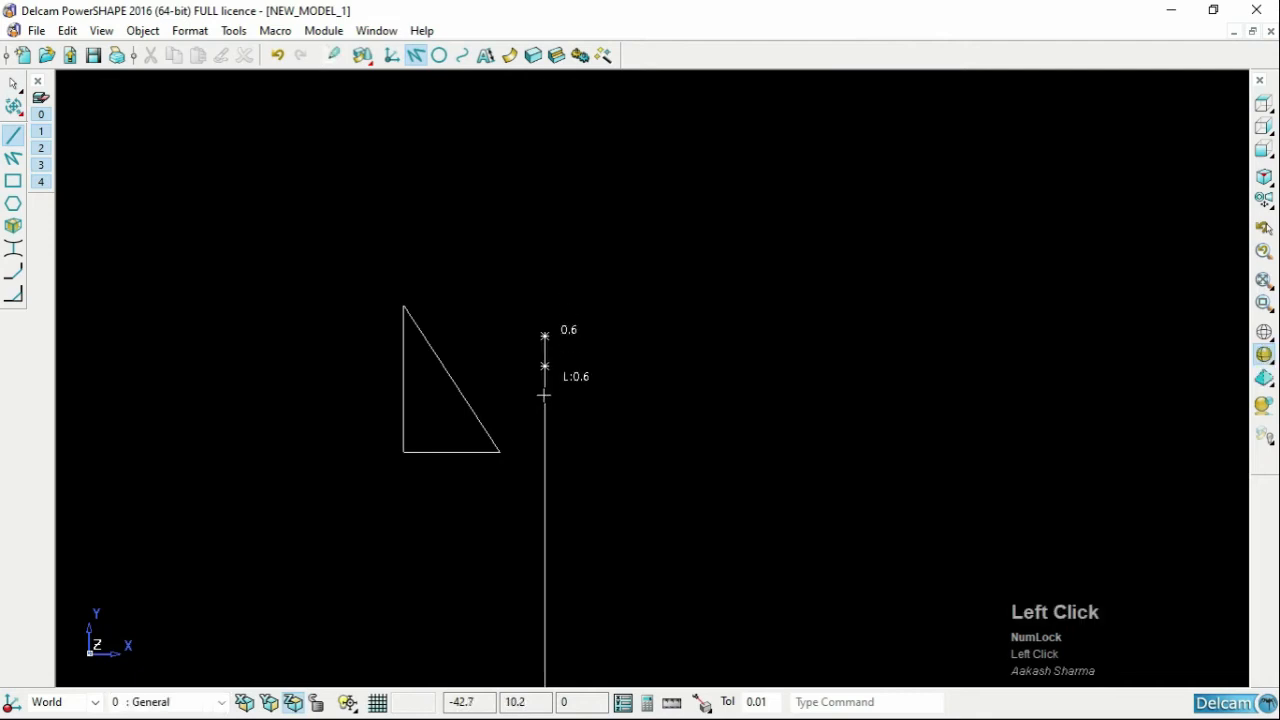
pyautogui.click(543, 514)
pyautogui.rightClick(478, 516)
pyautogui.click(475, 514)
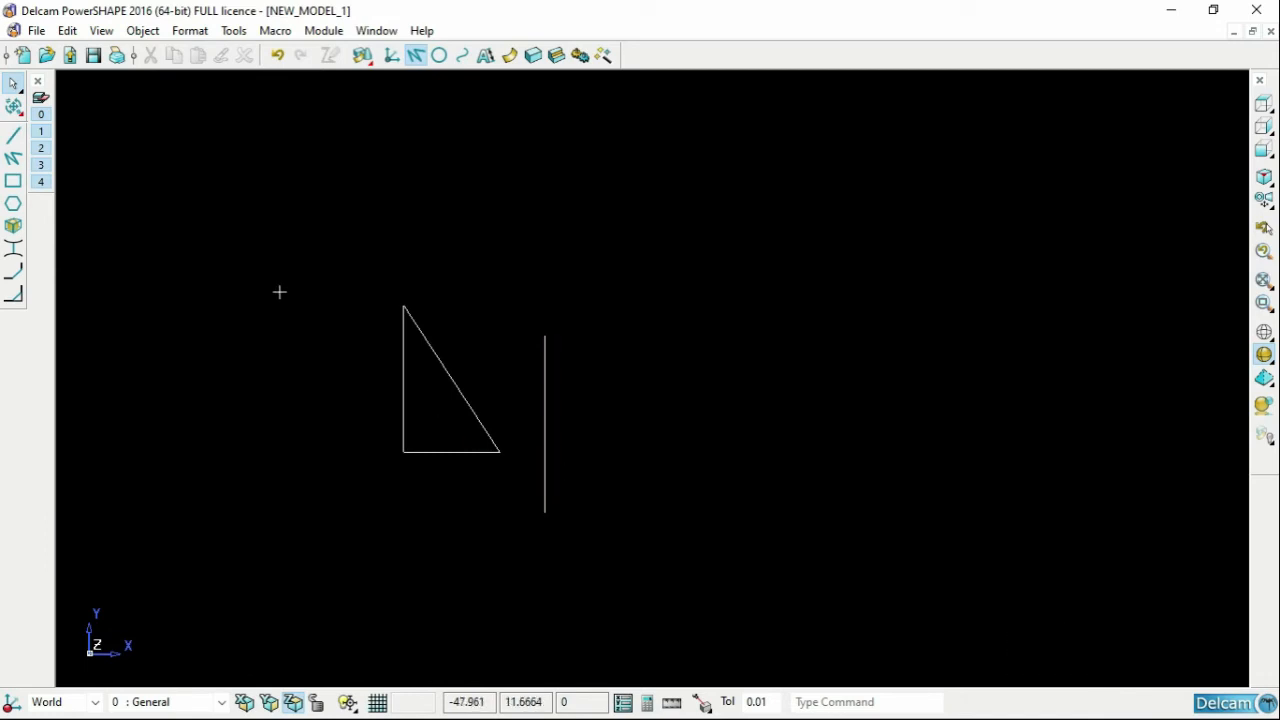
# Step: Mirror a copy of the triangle across the vertical wireframe line and close the Mirror command
pyautogui.moveTo(336, 272); pyautogui.dragTo(508, 503)
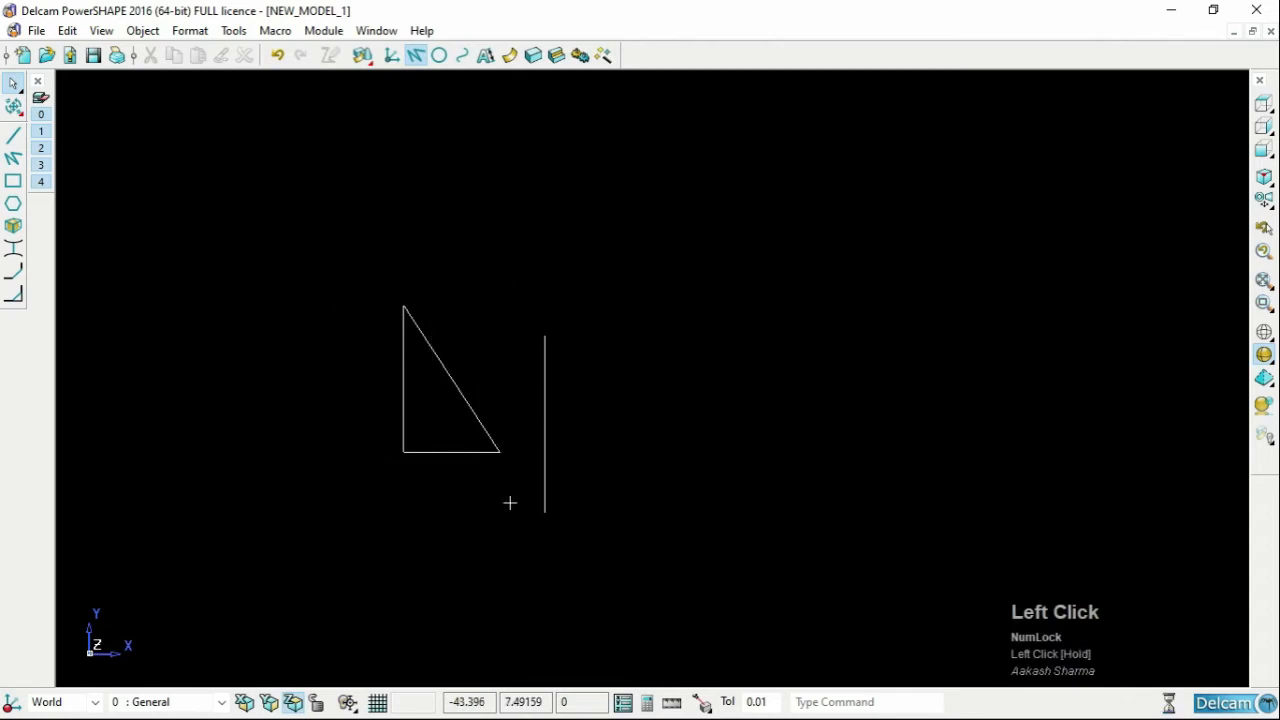
pyautogui.click(14, 107)
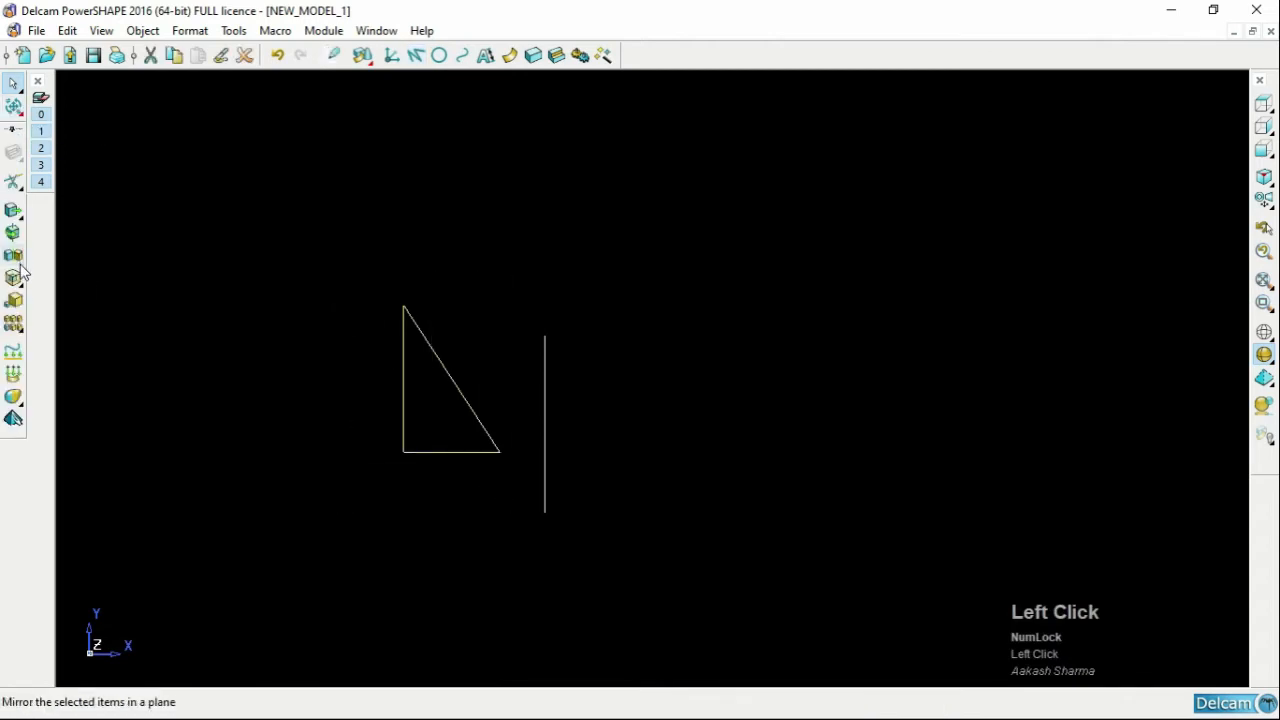
pyautogui.click(14, 277)
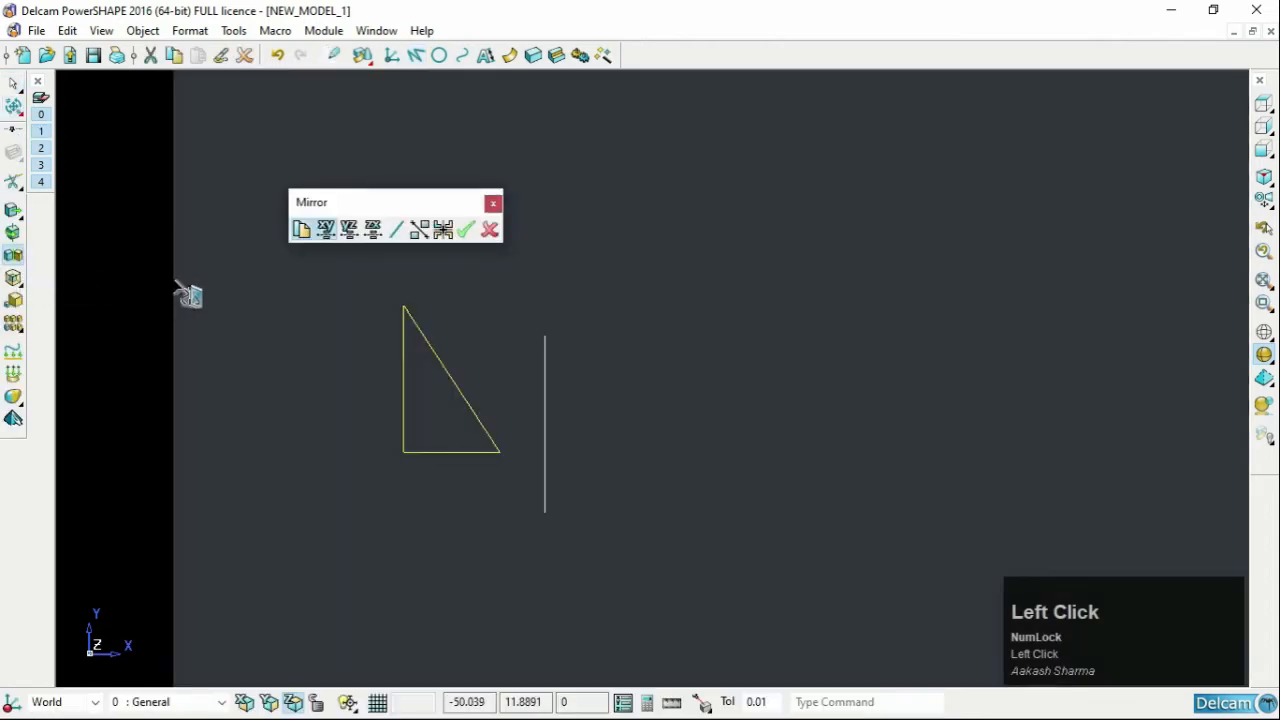
pyautogui.click(400, 231)
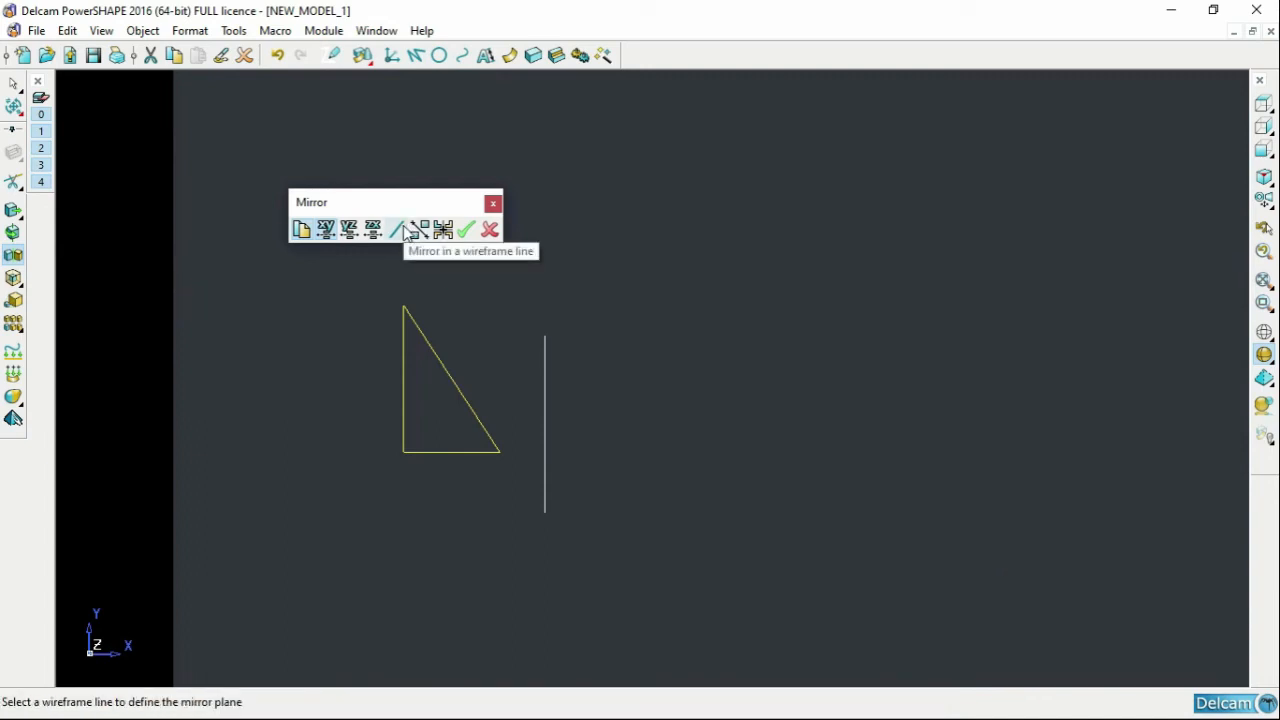
pyautogui.click(404, 231)
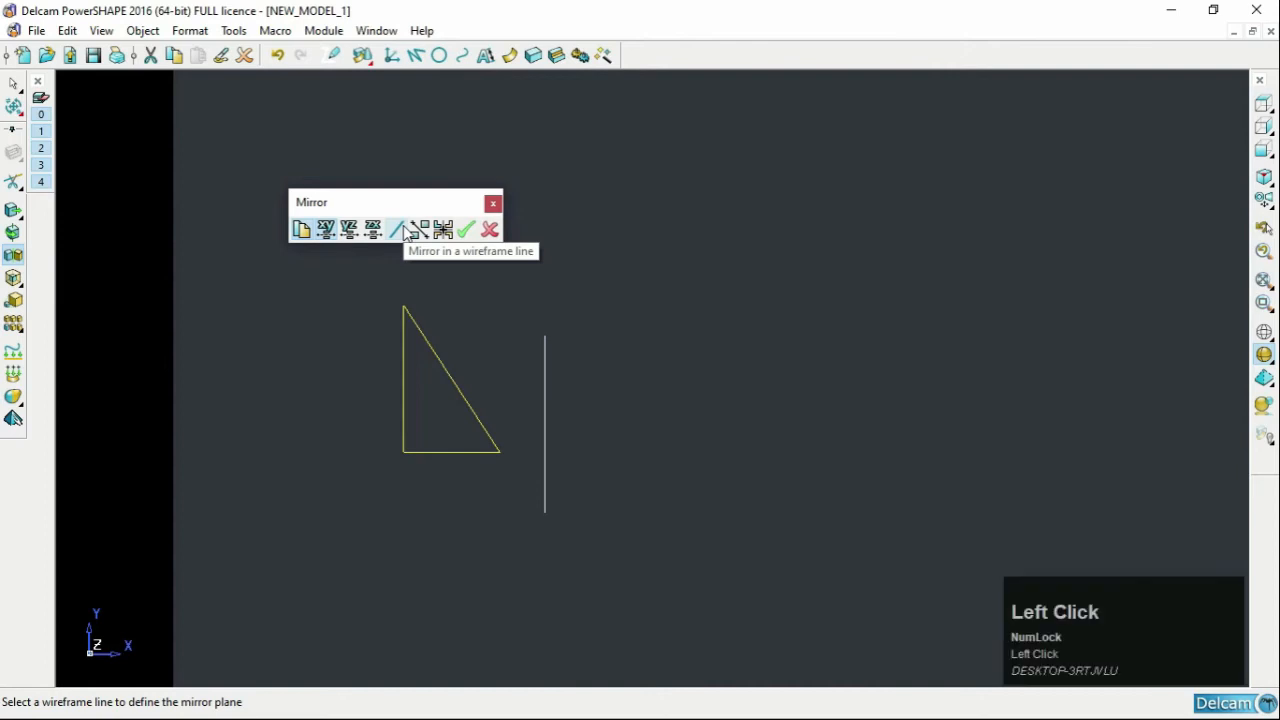
pyautogui.click(542, 391)
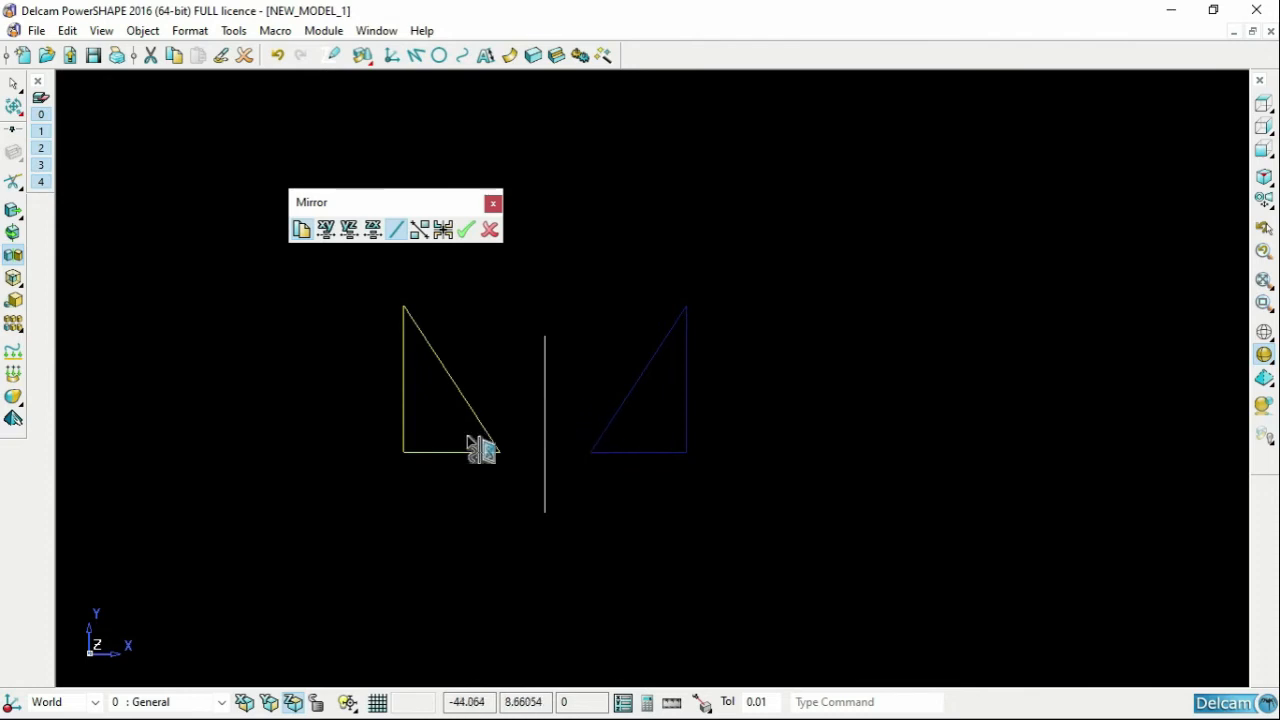
pyautogui.click(469, 232)
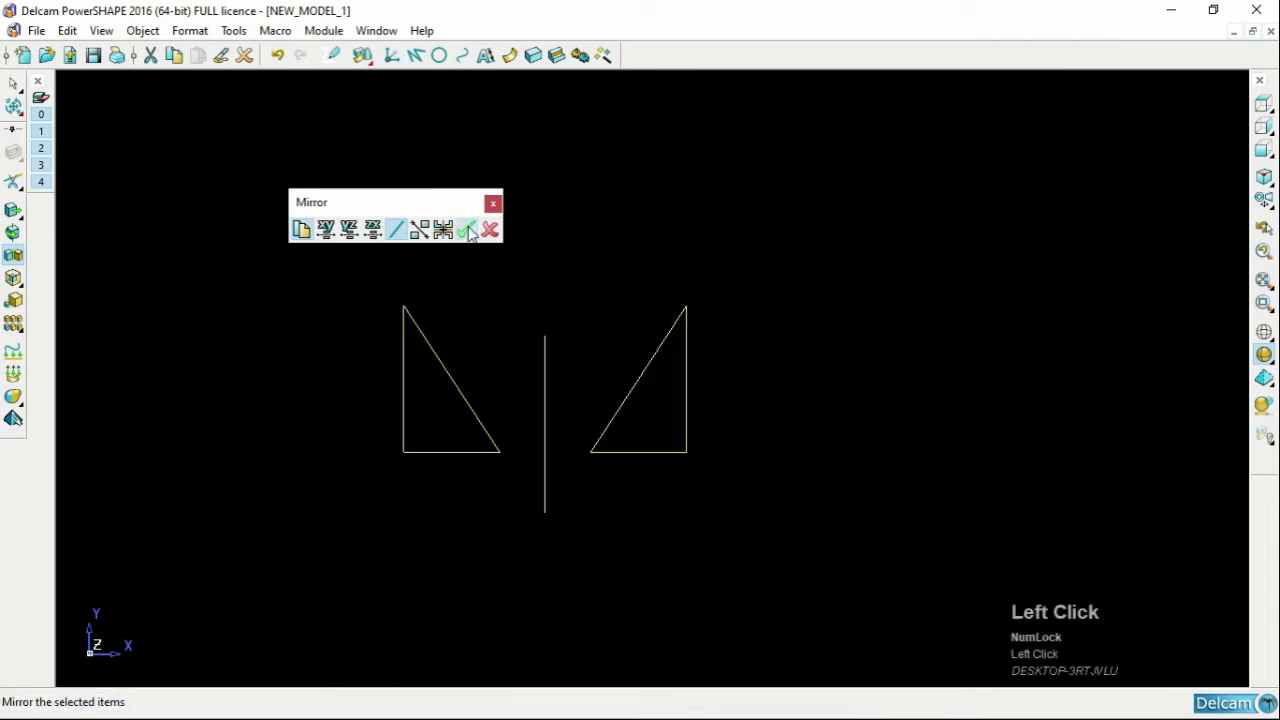
pyautogui.click(491, 233)
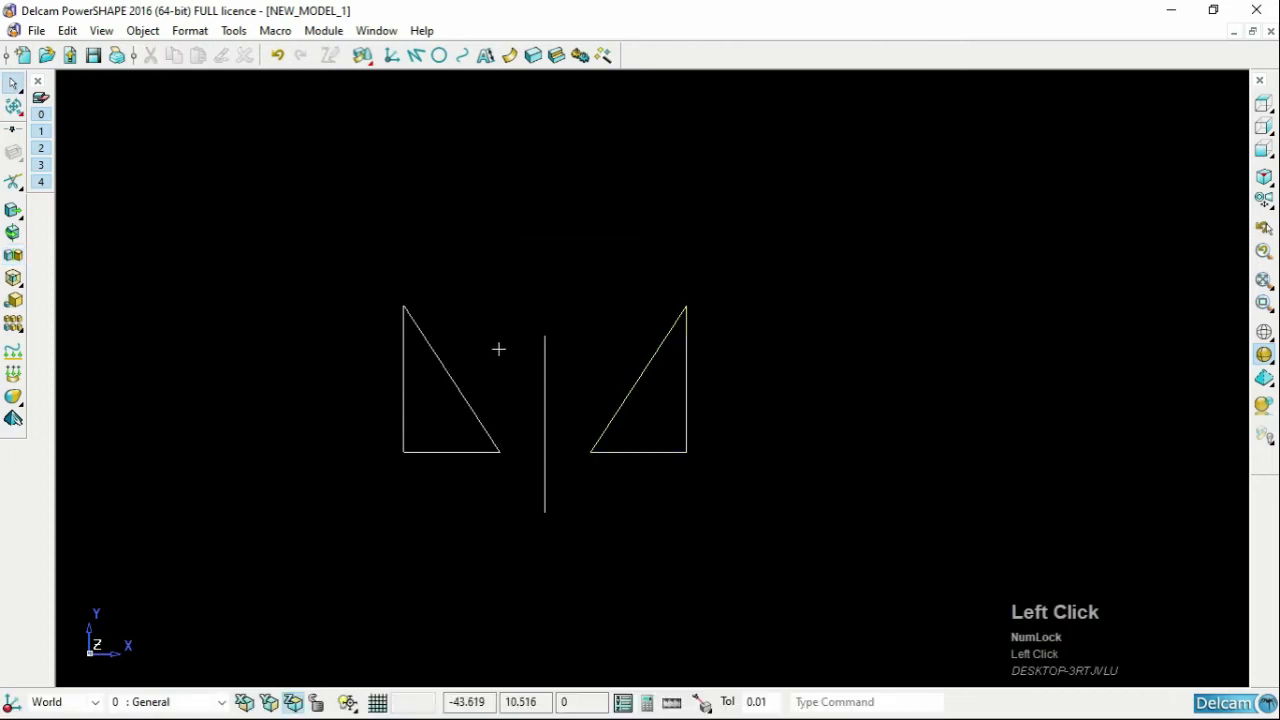
# Step: Draw a horizontal line above the original triangle
pyautogui.scroll(-1, 499, 352)
pyautogui.click(501, 297)
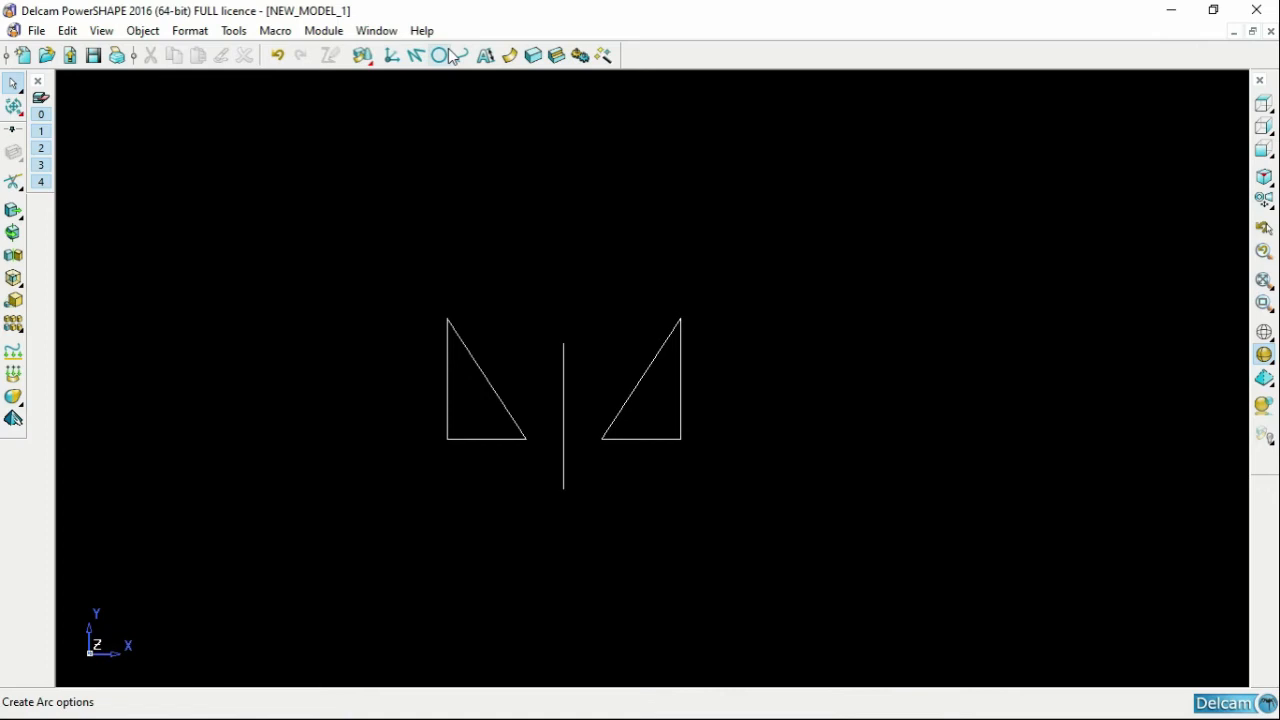
pyautogui.click(416, 55)
pyautogui.click(571, 251)
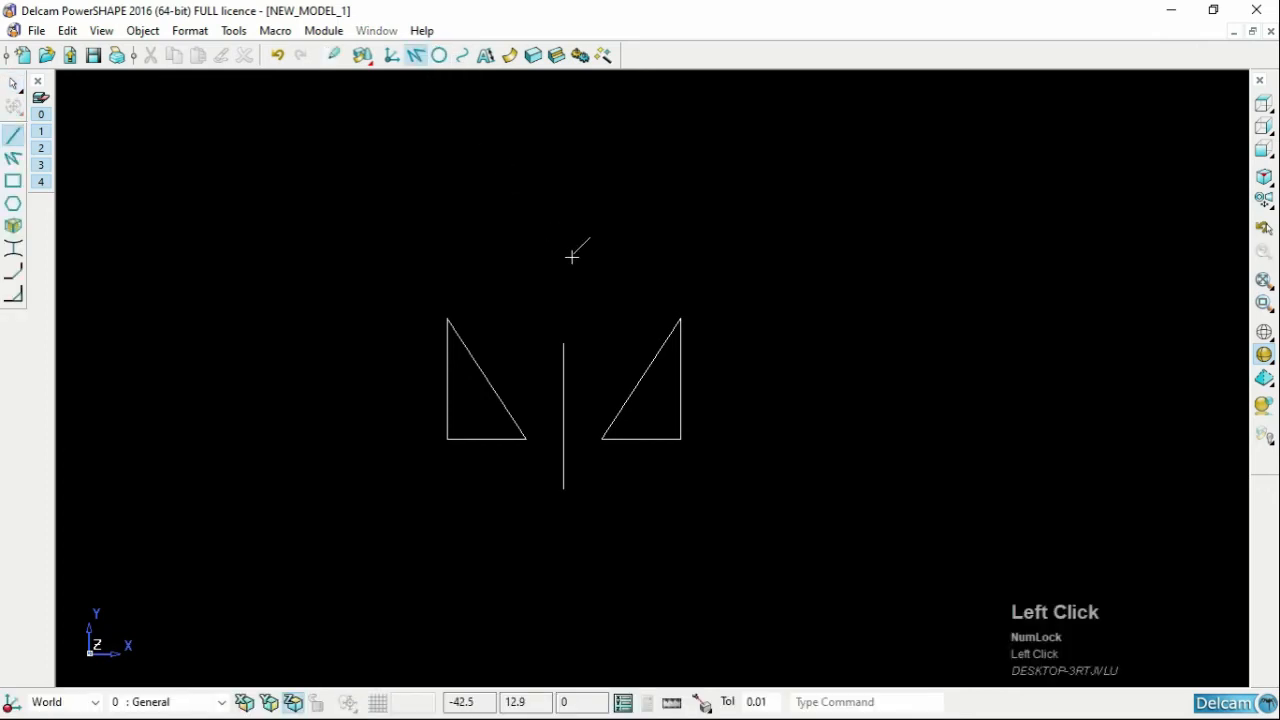
pyautogui.click(375, 254)
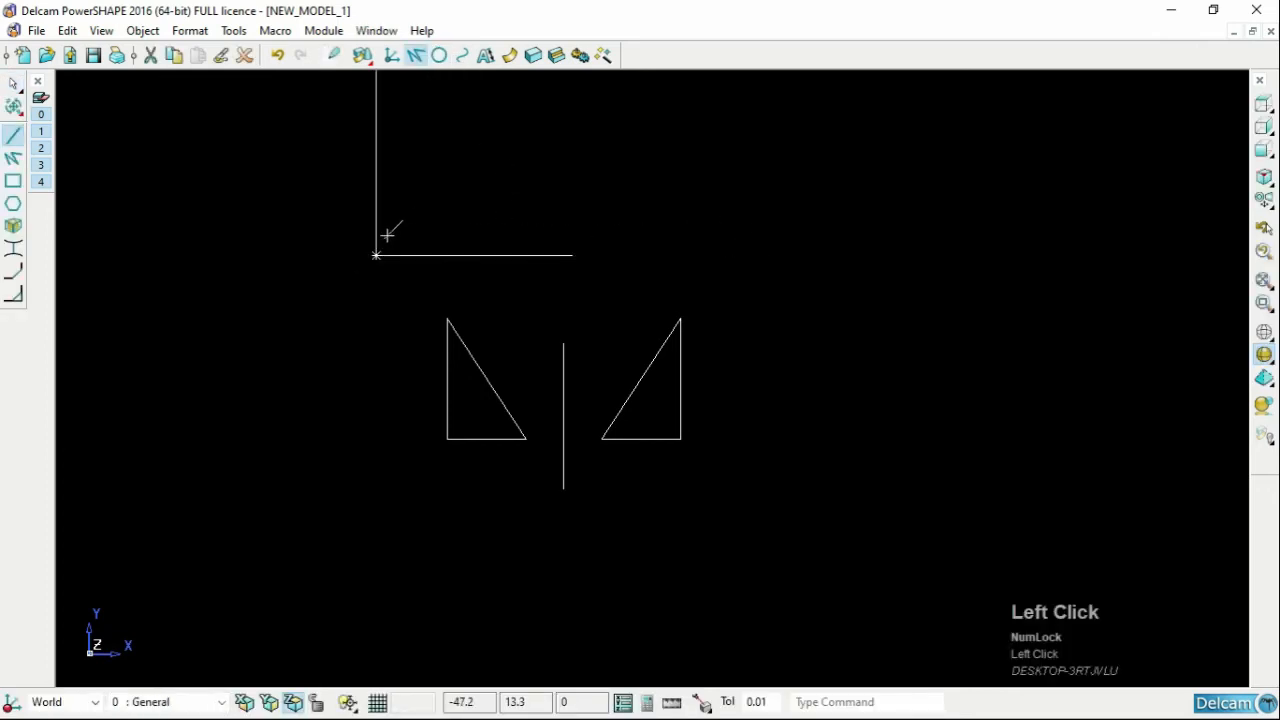
# Step: Mirror a copy of the original left-hand triangle across the horizontal wireframe line and close the Mirror command
pyautogui.moveTo(398, 291); pyautogui.dragTo(545, 465)
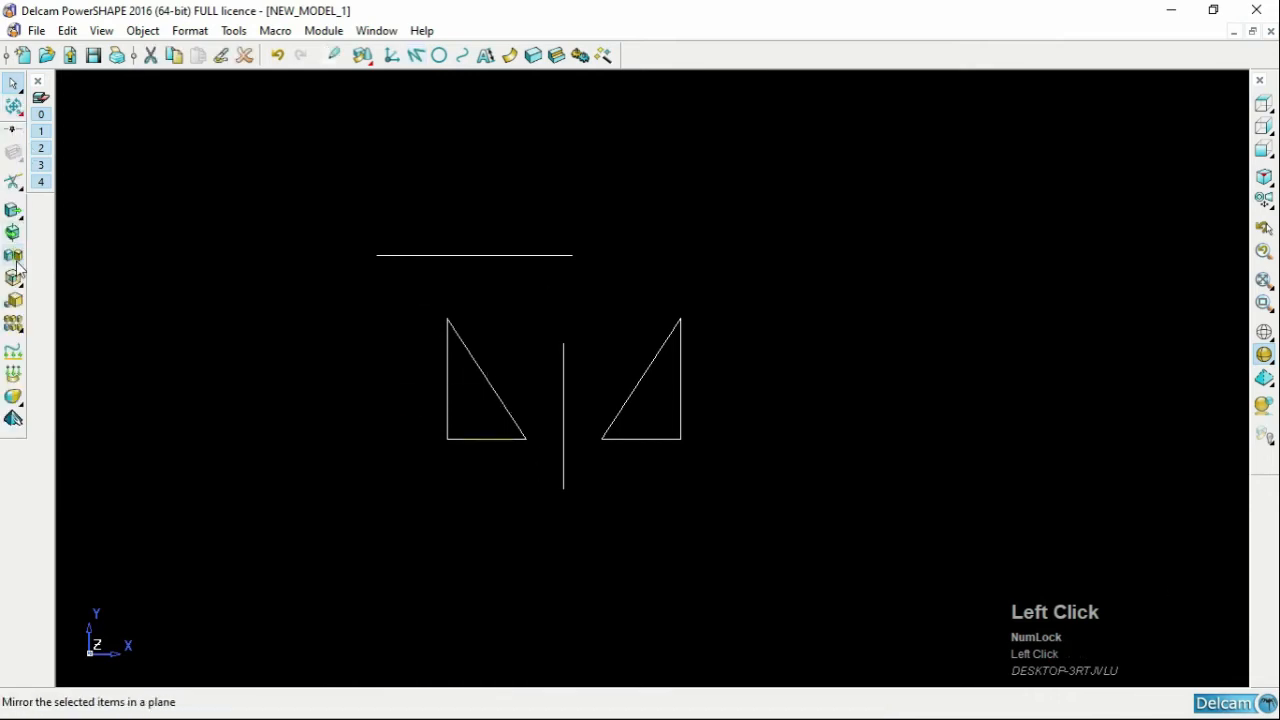
pyautogui.click(13, 254)
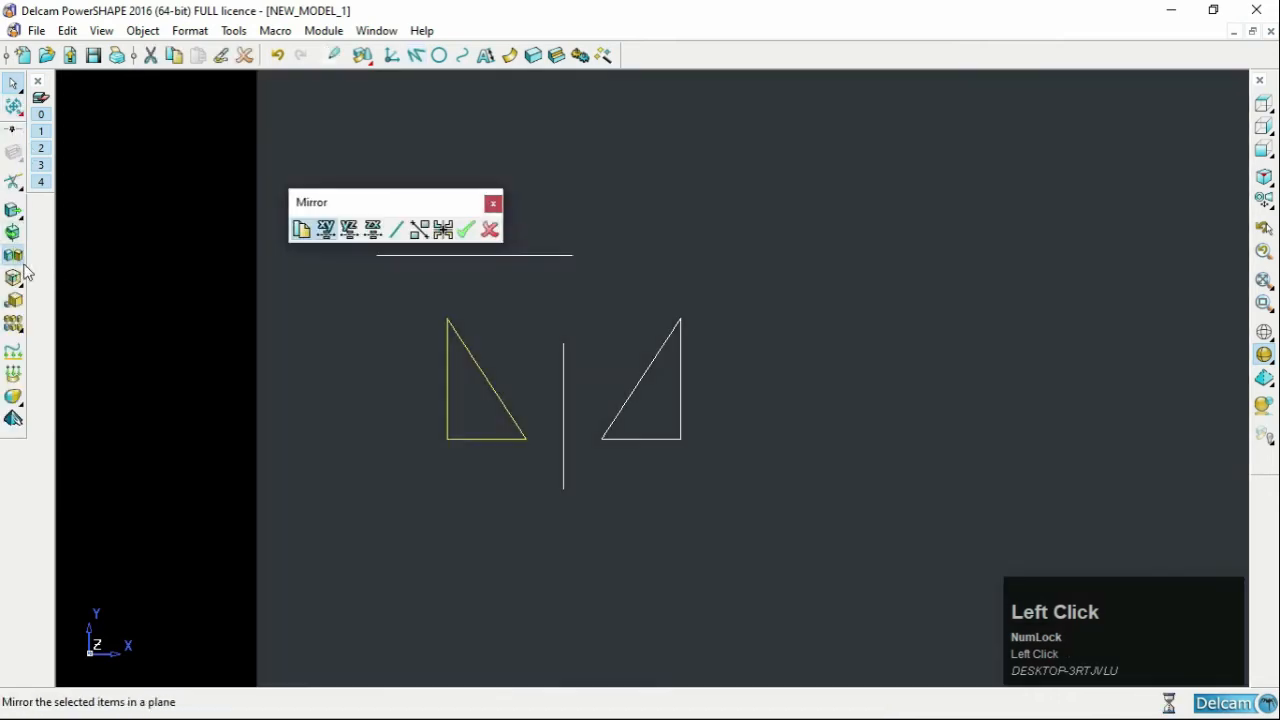
pyautogui.click(397, 236)
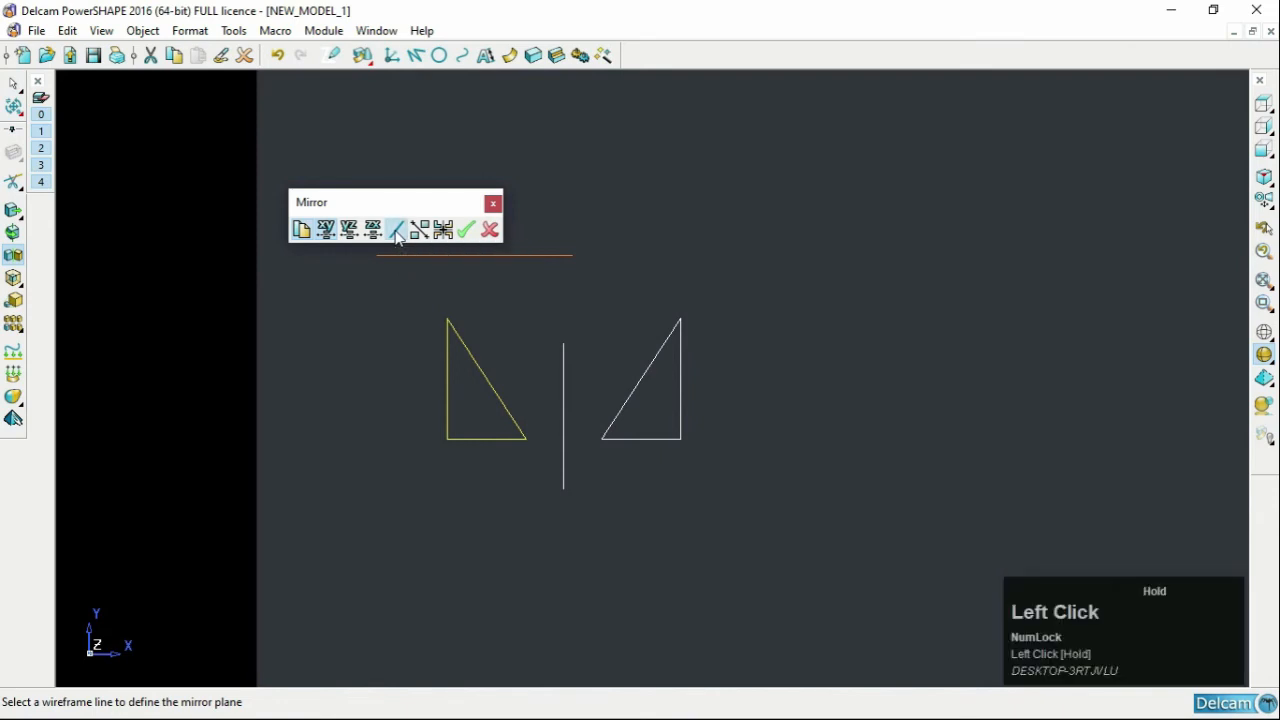
pyautogui.scroll(-1, 410, 299)
pyautogui.scroll(1, 411, 298)
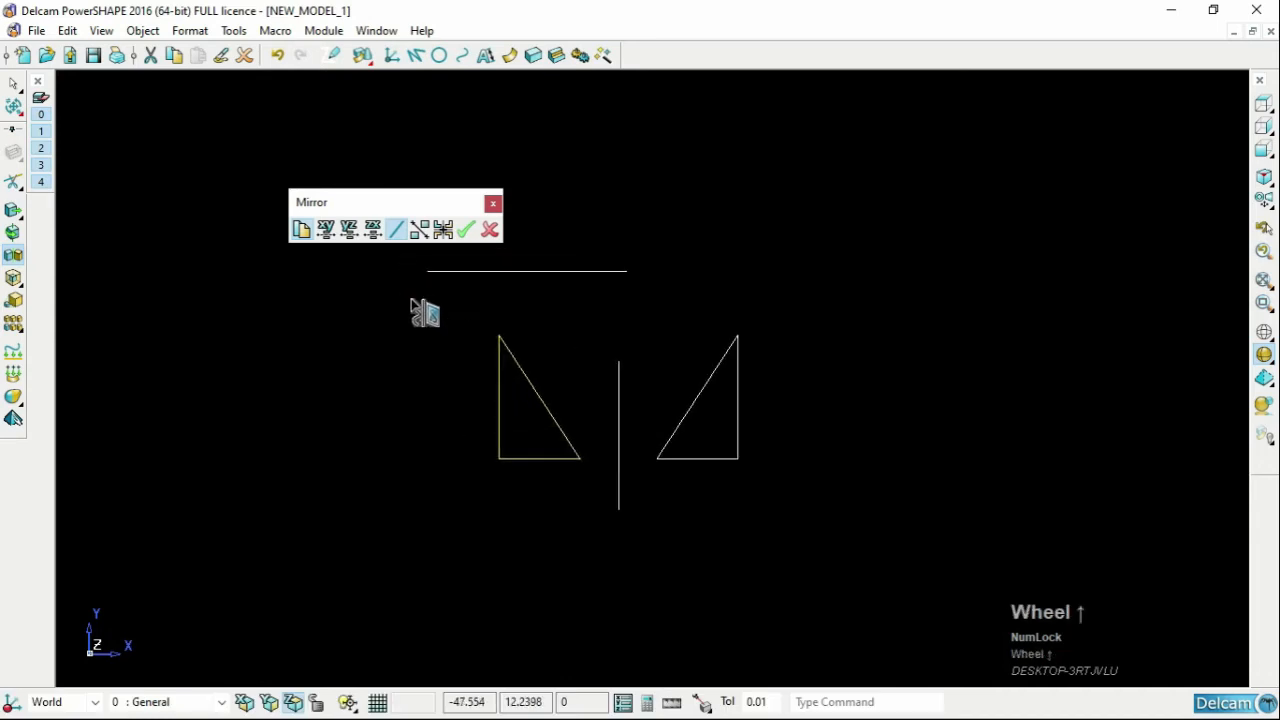
pyautogui.click(301, 232)
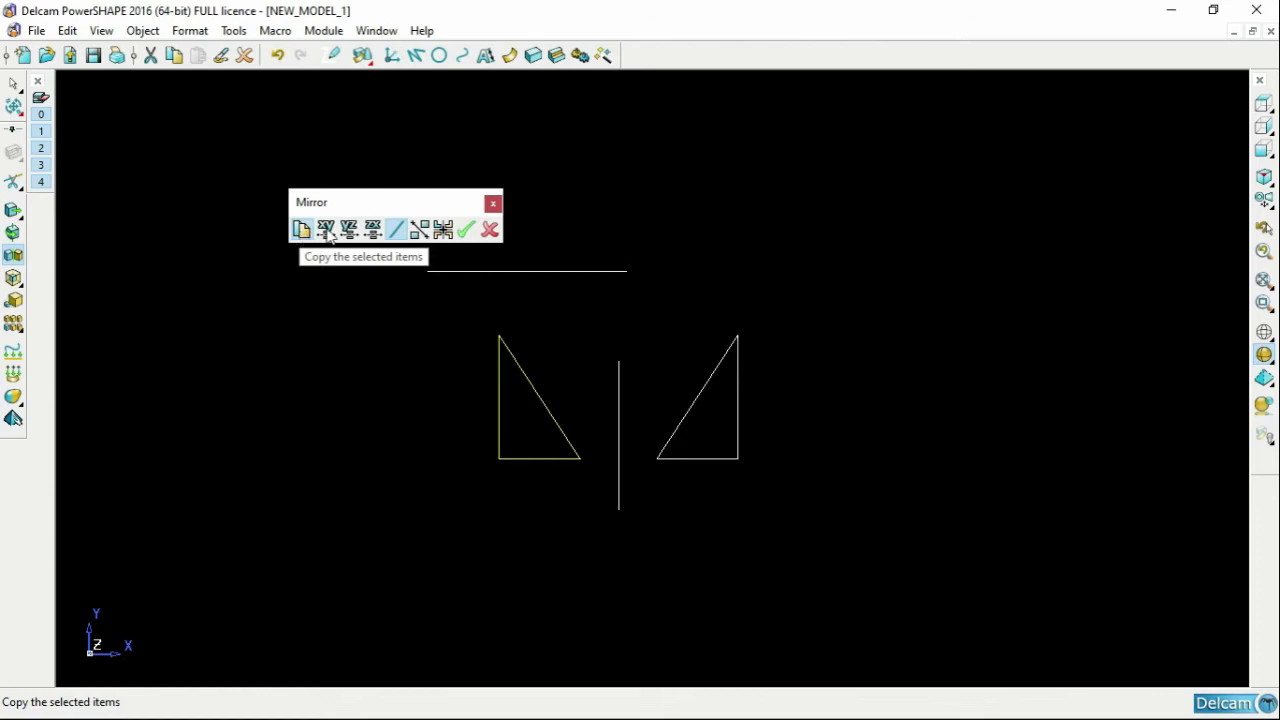
pyautogui.click(565, 271)
pyautogui.scroll(-1, 568, 276)
pyautogui.scroll(1, 524, 180)
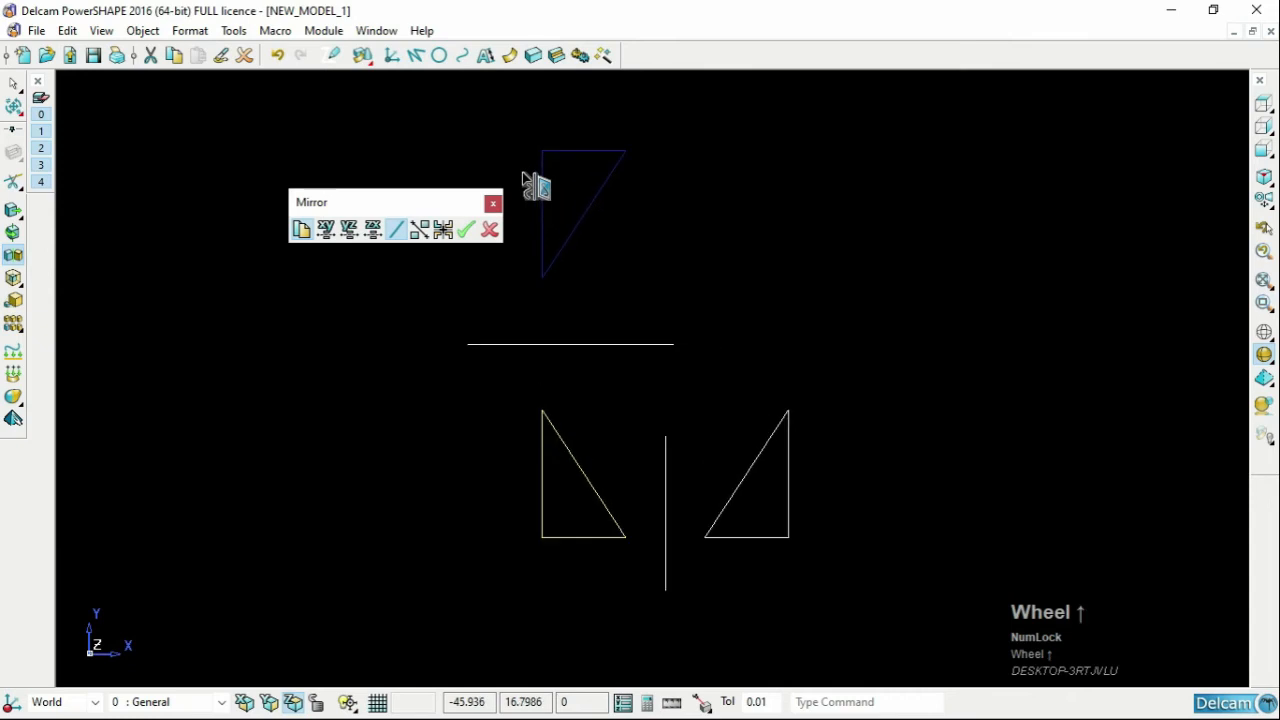
pyautogui.click(474, 233)
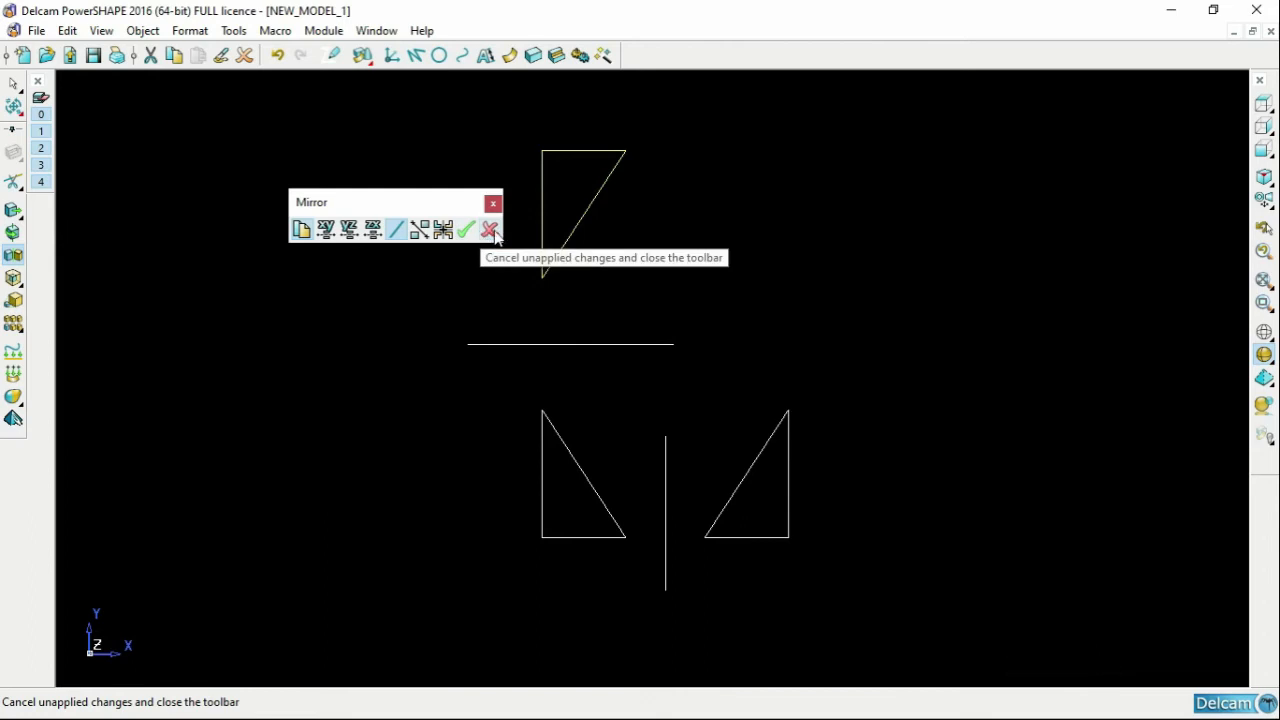
pyautogui.click(491, 231)
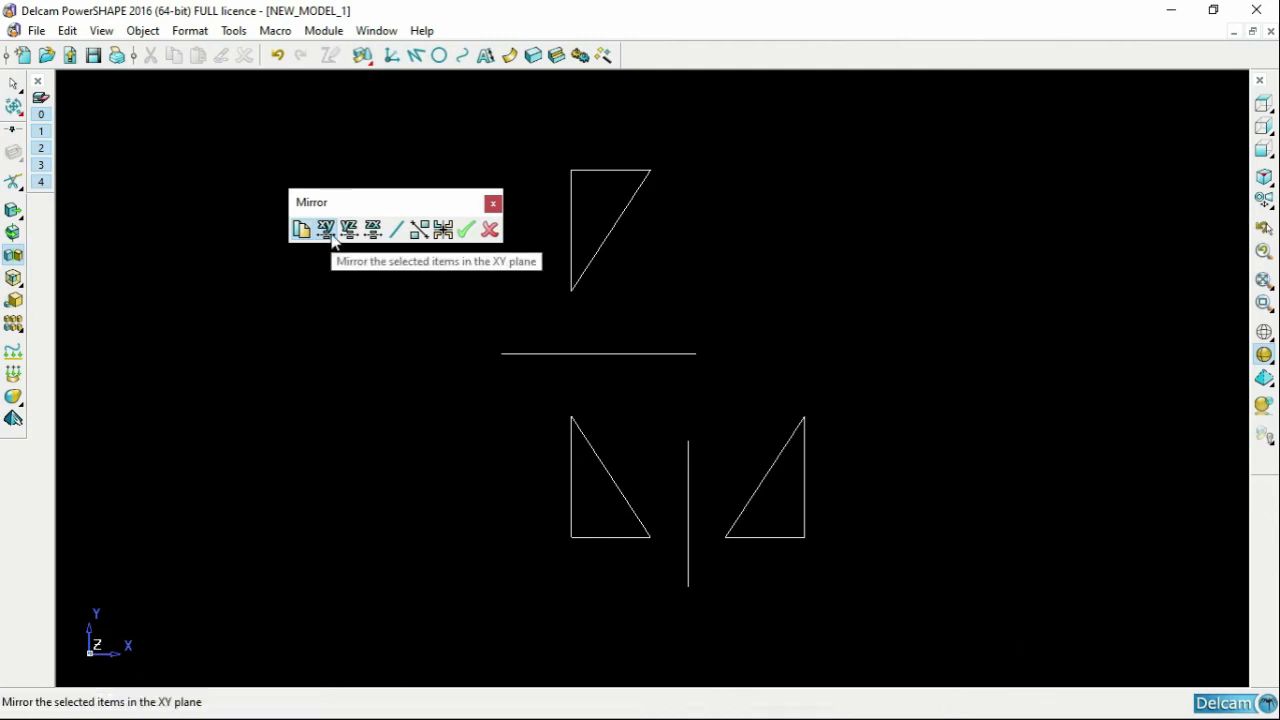
# Step: Mirror a copy of the upper triangle across a slanted plane defined by two points to its right, and close the Mirror command
pyautogui.click(399, 232)
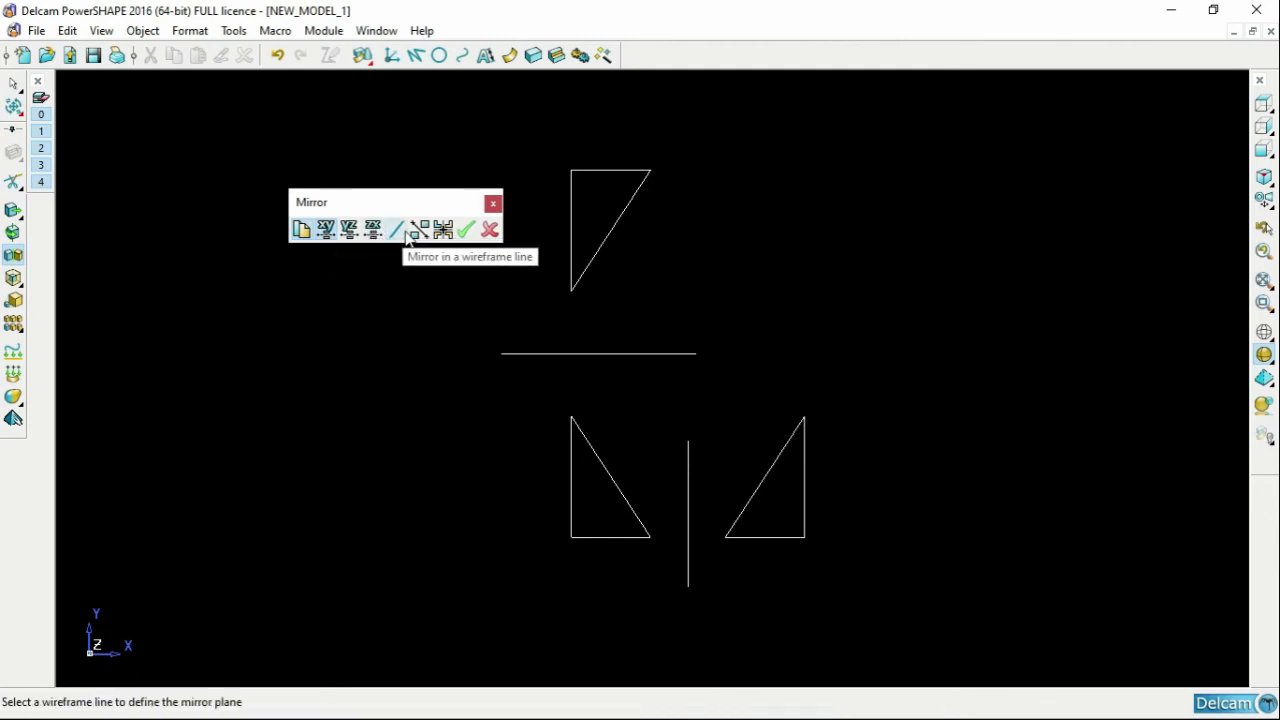
pyautogui.click(420, 234)
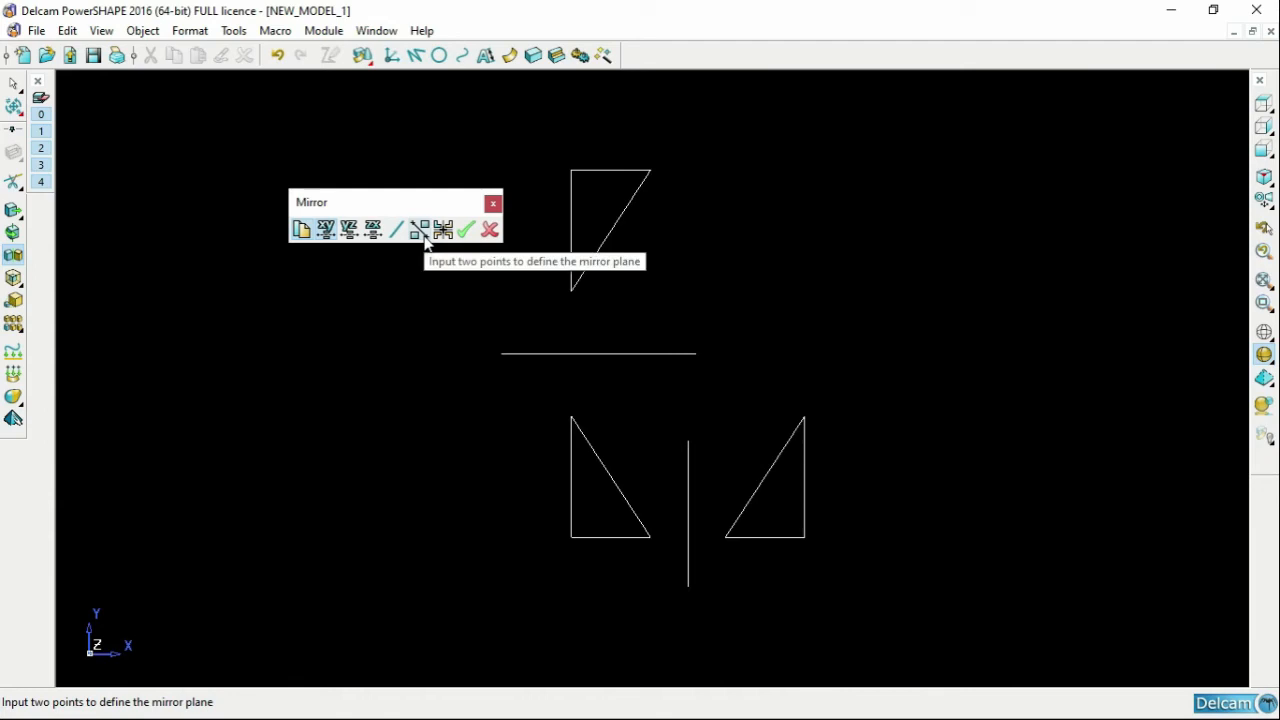
pyautogui.moveTo(529, 144); pyautogui.dragTo(690, 308)
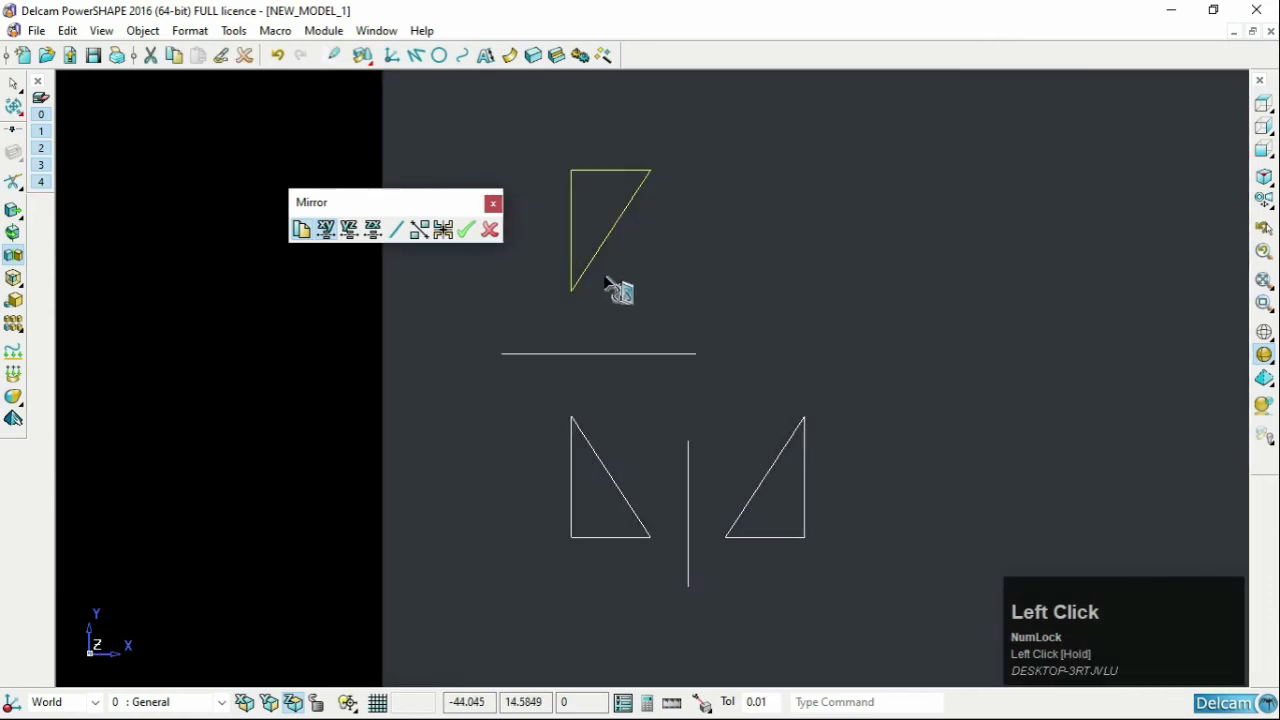
pyautogui.click(418, 229)
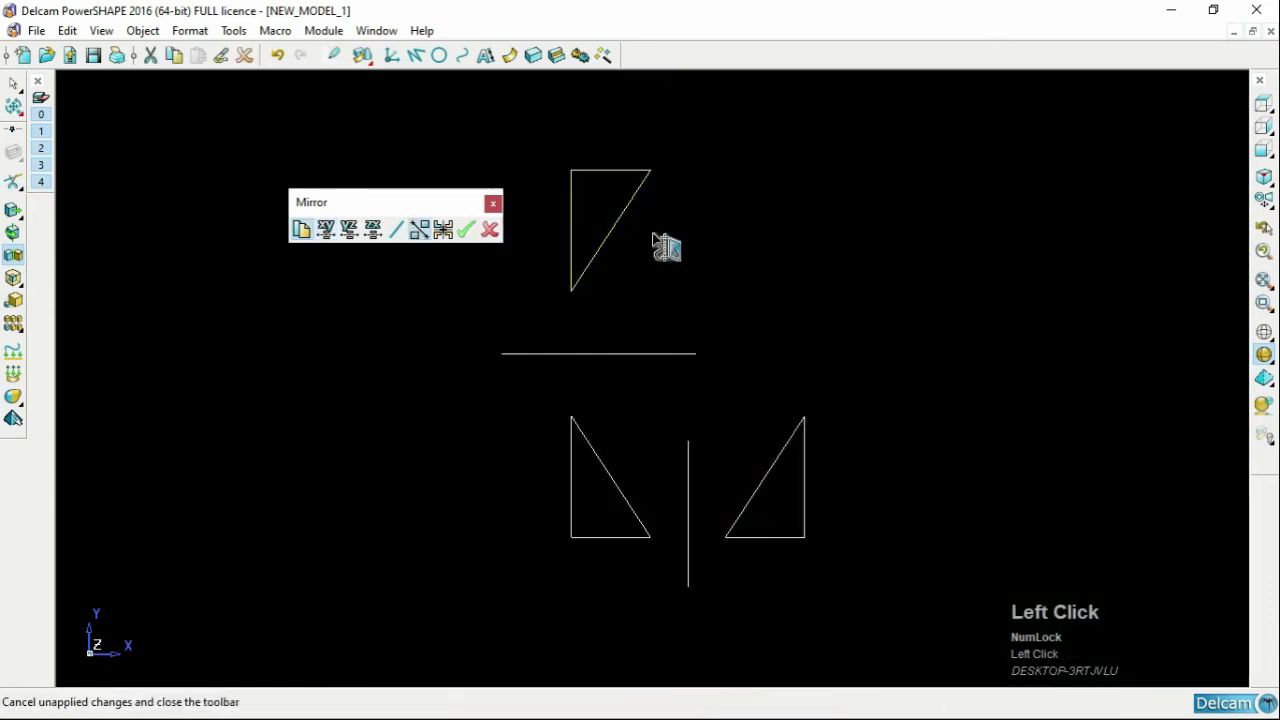
pyautogui.click(697, 176)
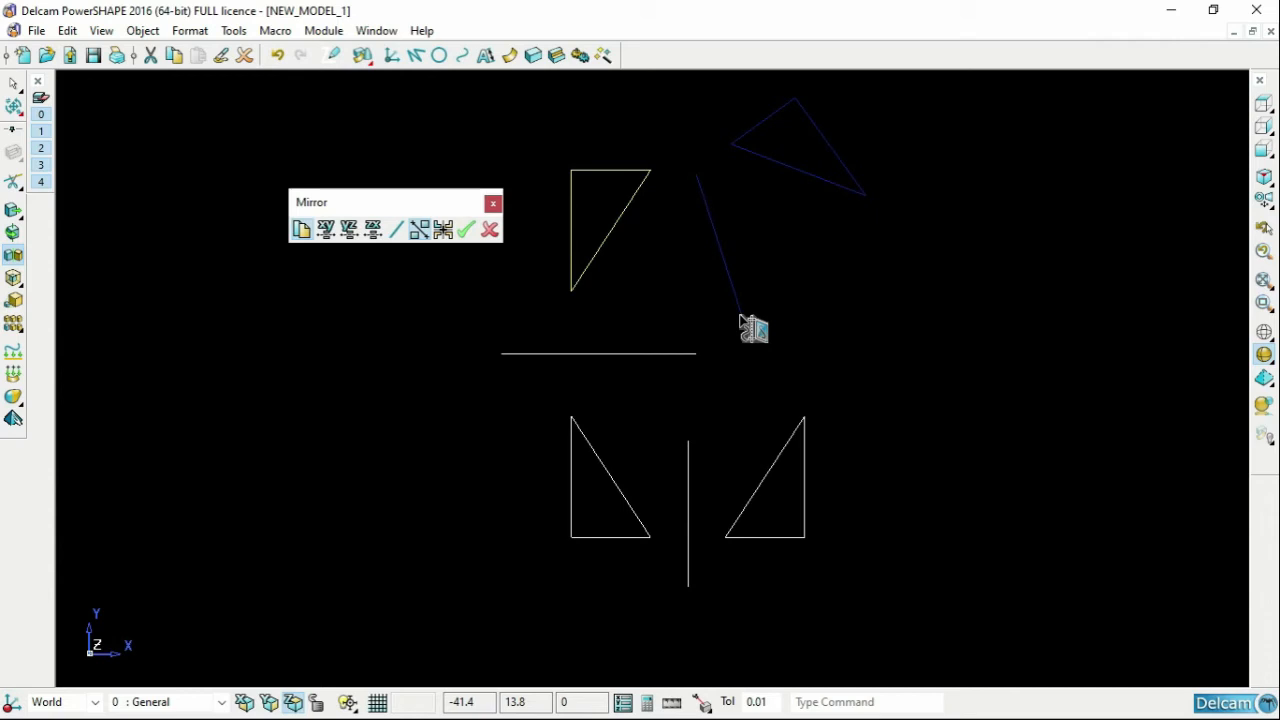
pyautogui.click(741, 318)
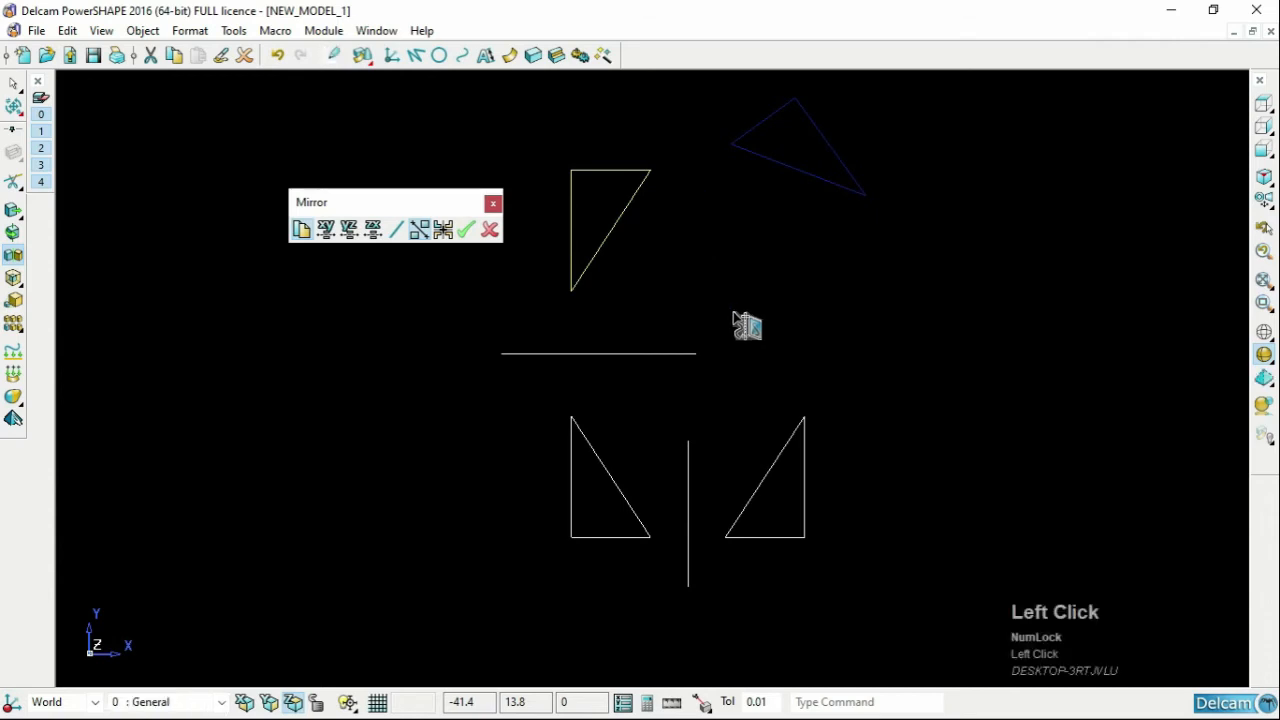
pyautogui.click(473, 231)
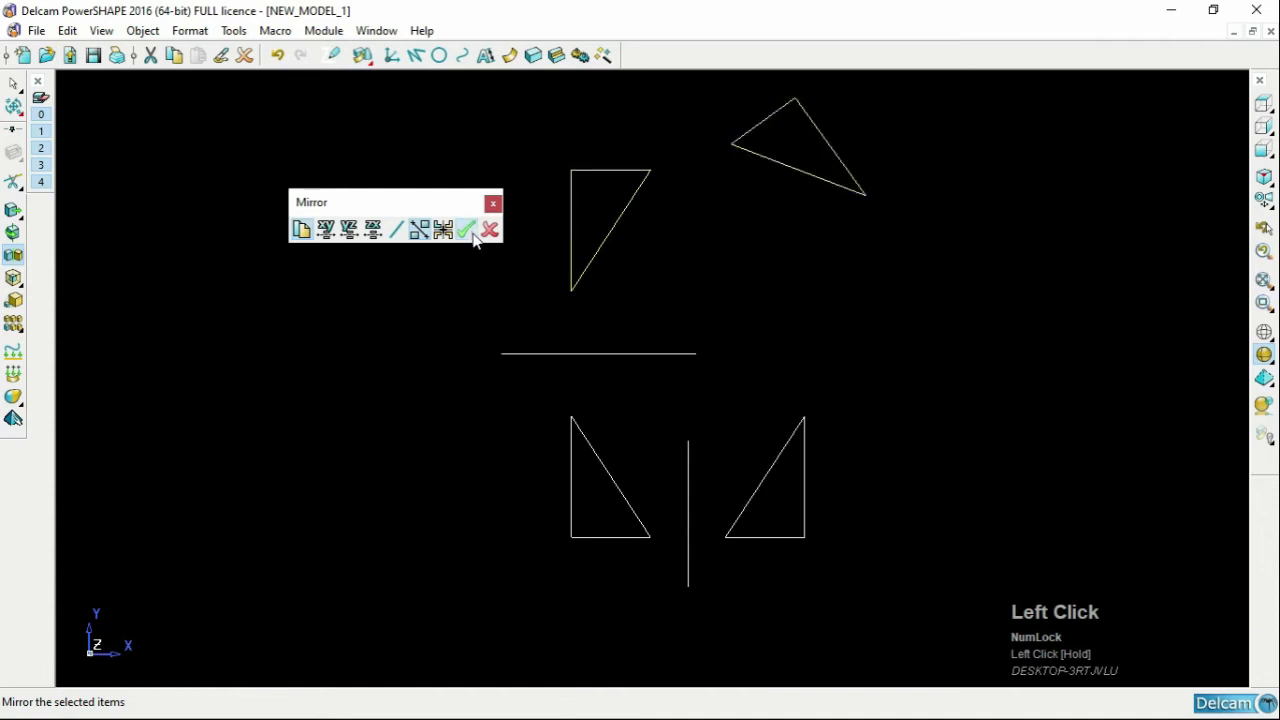
pyautogui.click(490, 230)
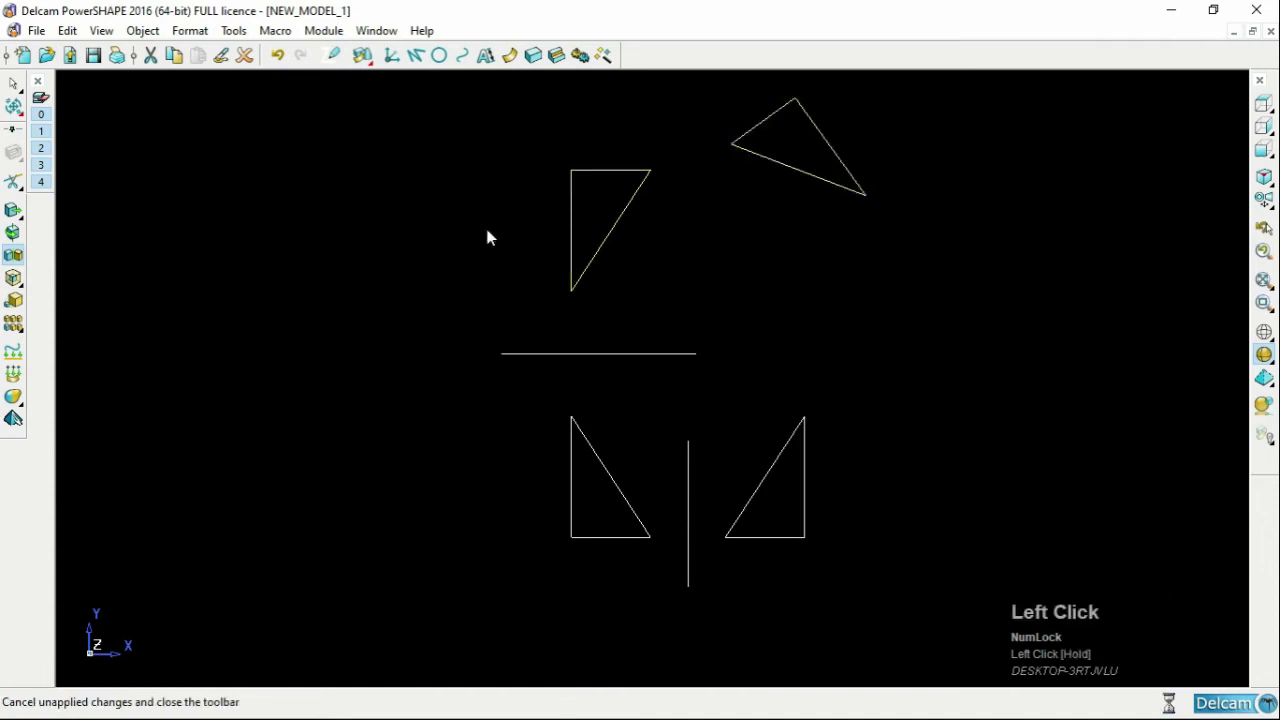
# Step: Start the Mirror command on the upper triangle and undo the slanted mirrored copy
pyautogui.click(14, 255)
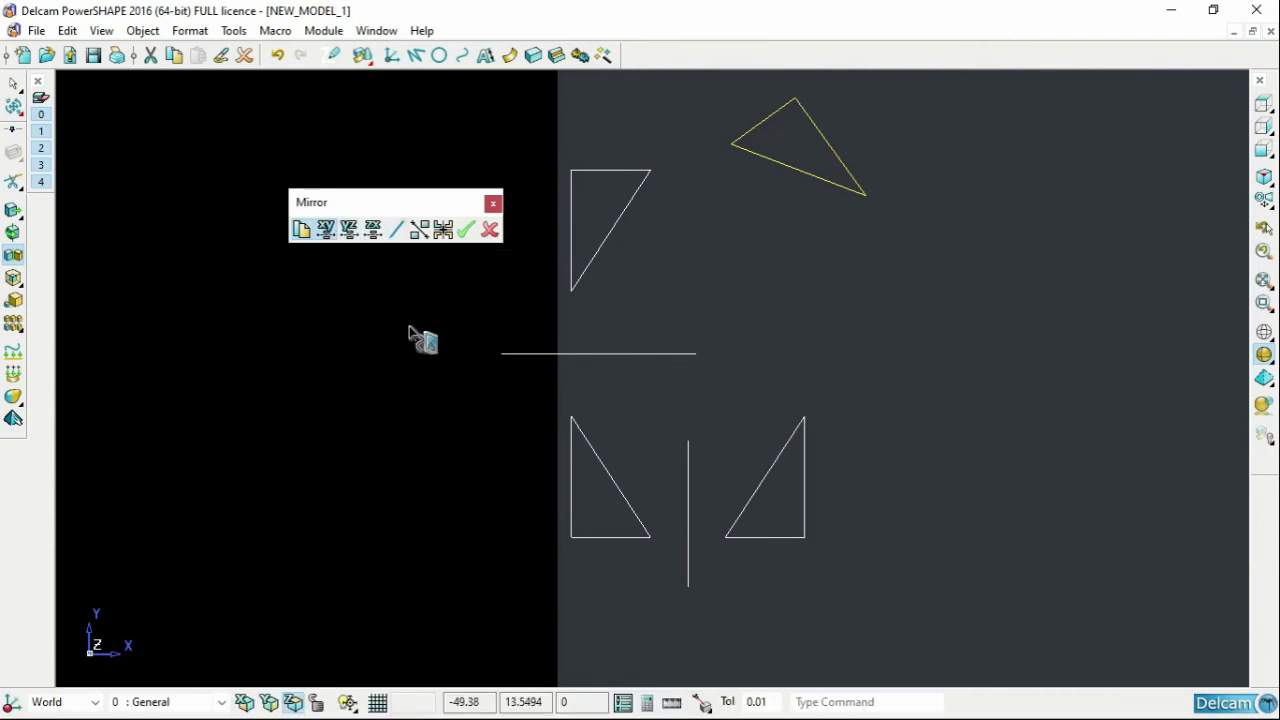
pyautogui.click(430, 264)
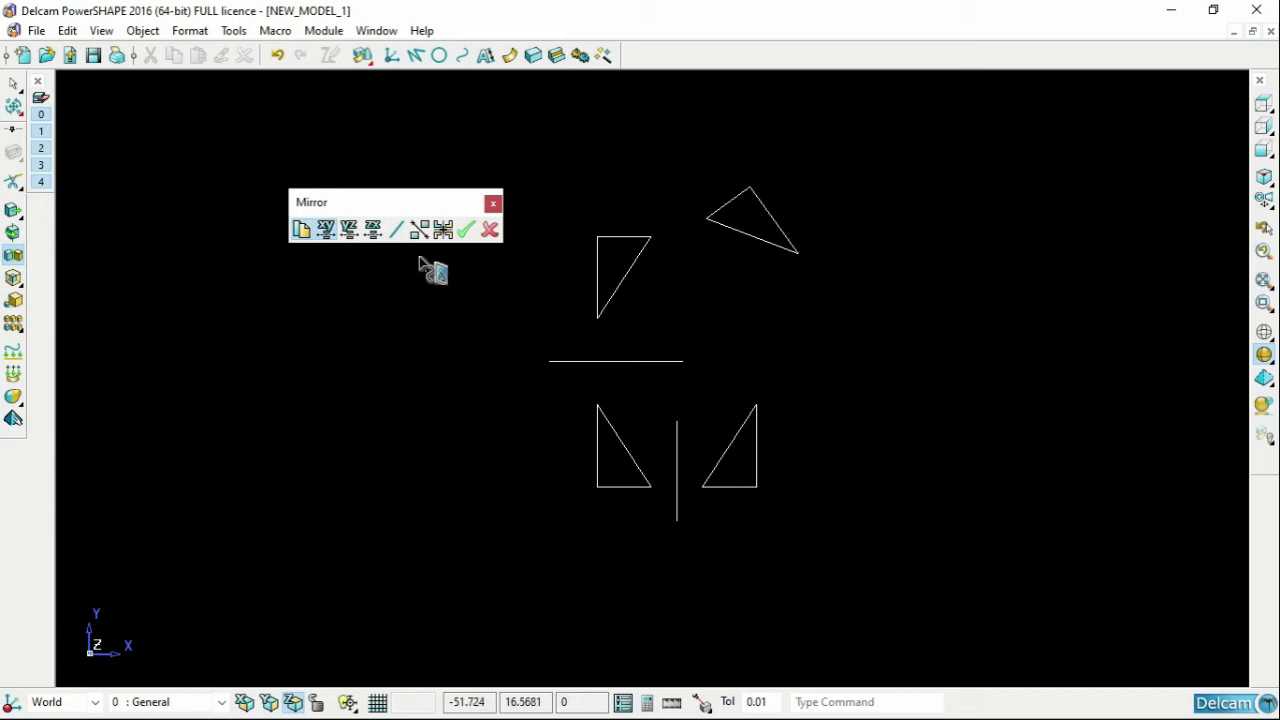
pyautogui.click(664, 230)
pyautogui.moveTo(664, 230); pyautogui.dragTo(578, 350)
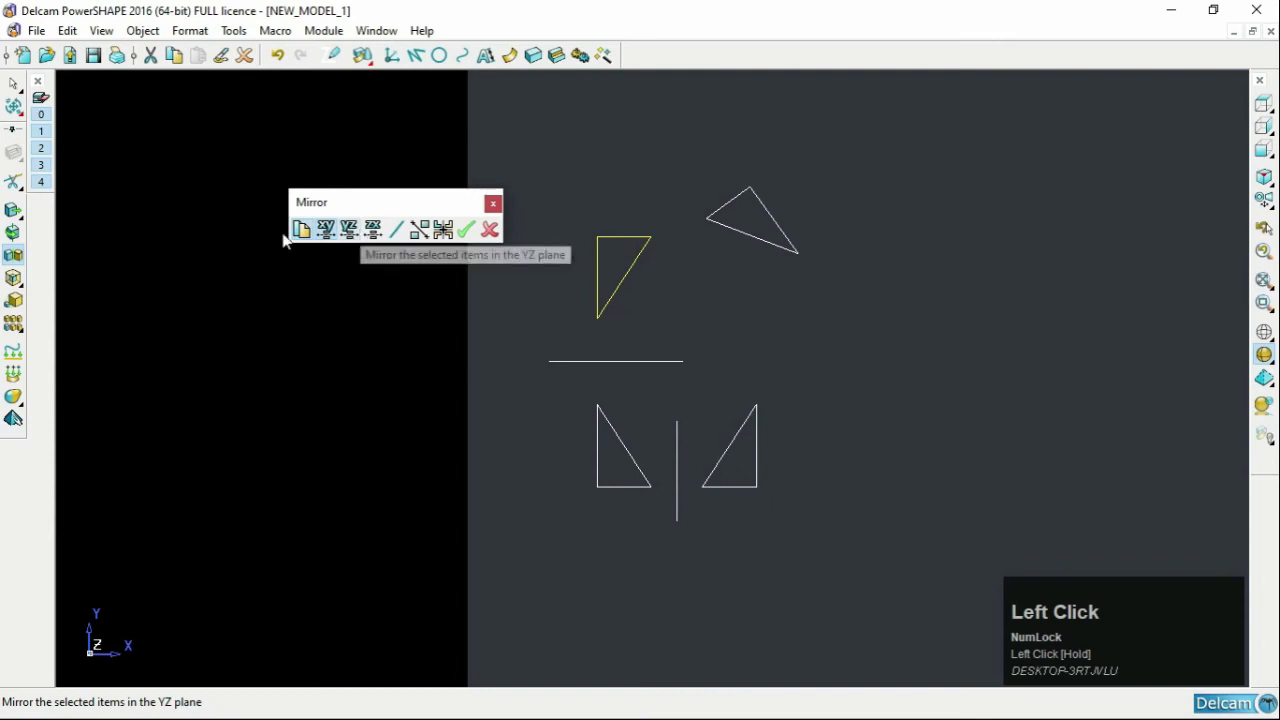
pyautogui.scroll(-1, 522, 328)
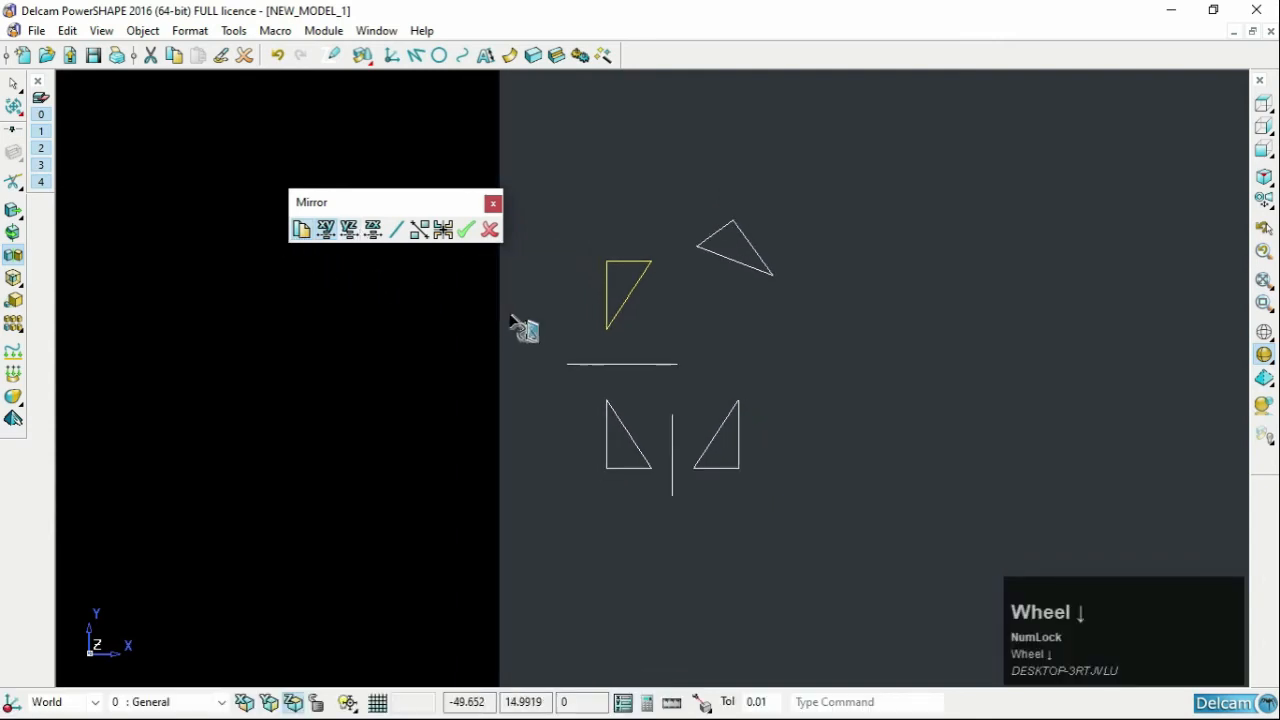
pyautogui.click(612, 322)
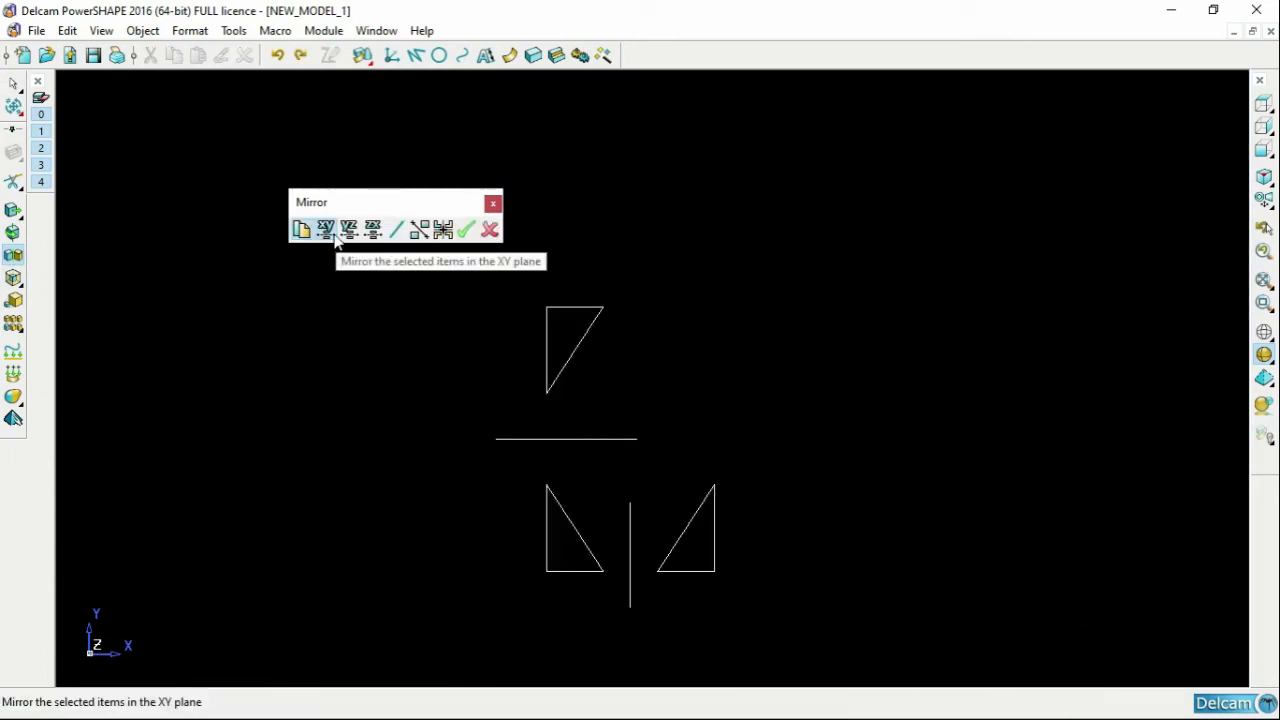
# Step: Mirror a copy of the upper triangle in the XY plane, close the Mirror command and clear the selection
pyautogui.moveTo(511, 288); pyautogui.dragTo(634, 409)
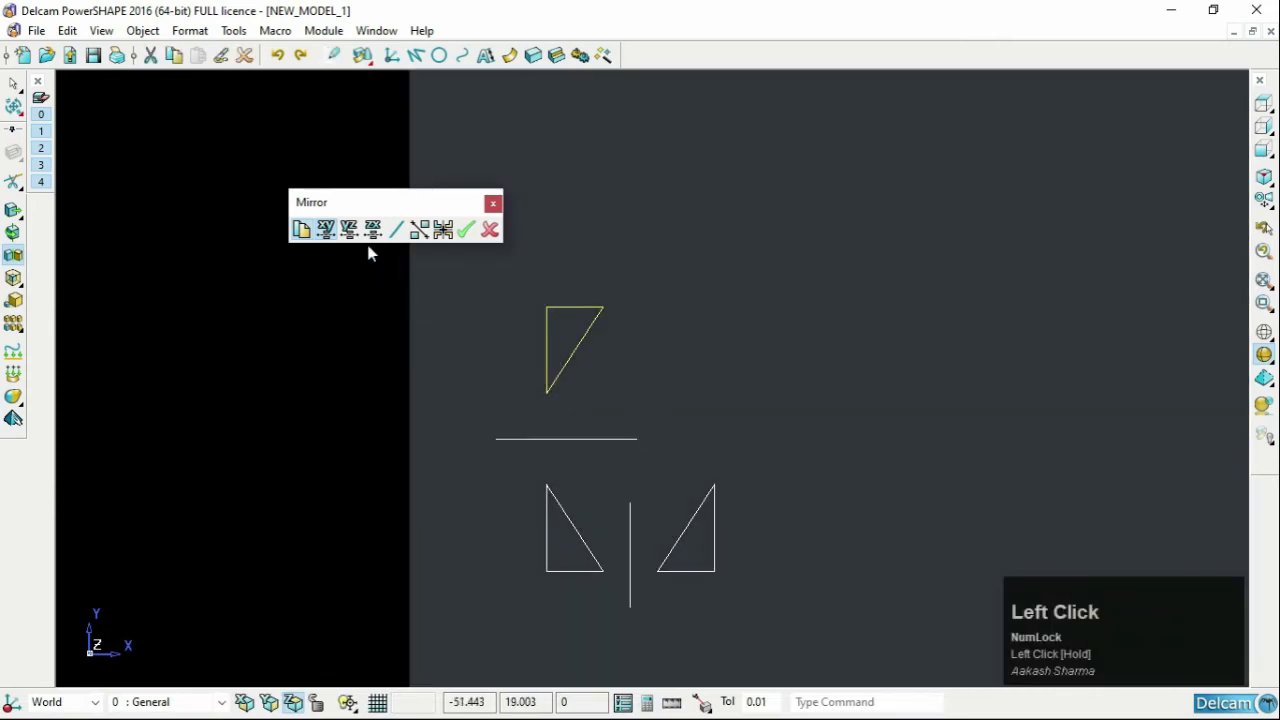
pyautogui.click(396, 231)
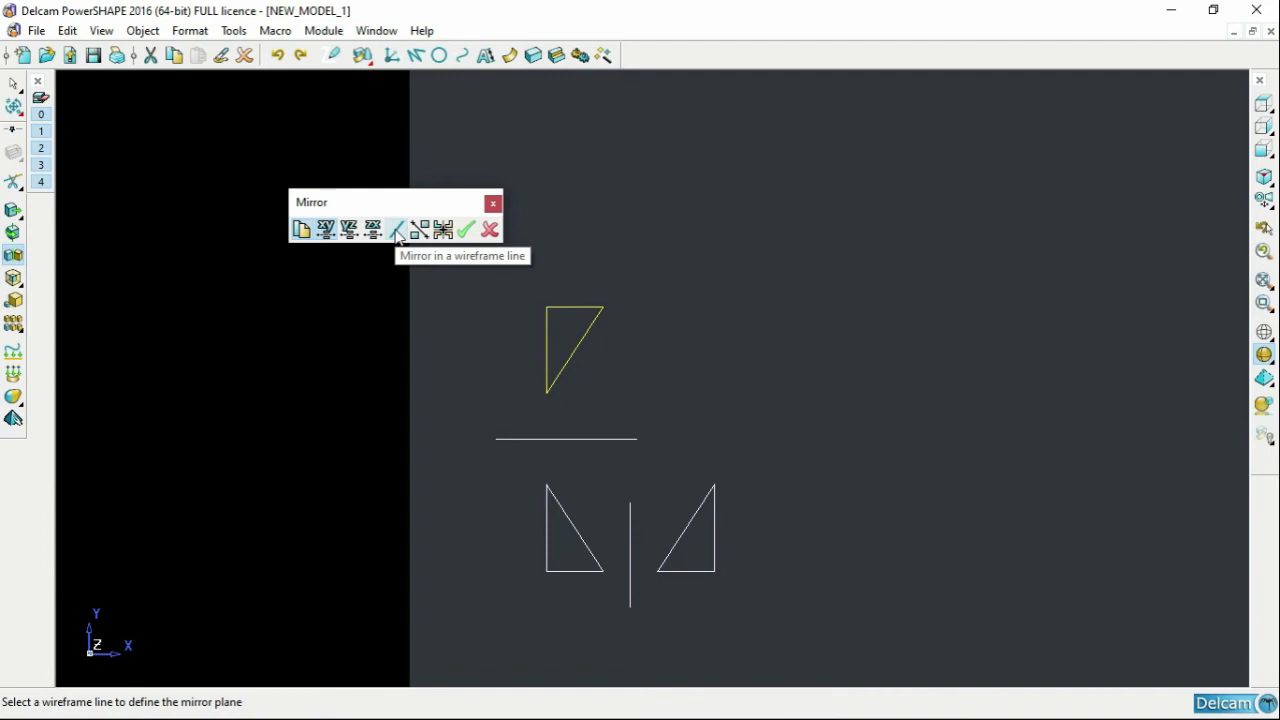
pyautogui.click(396, 231)
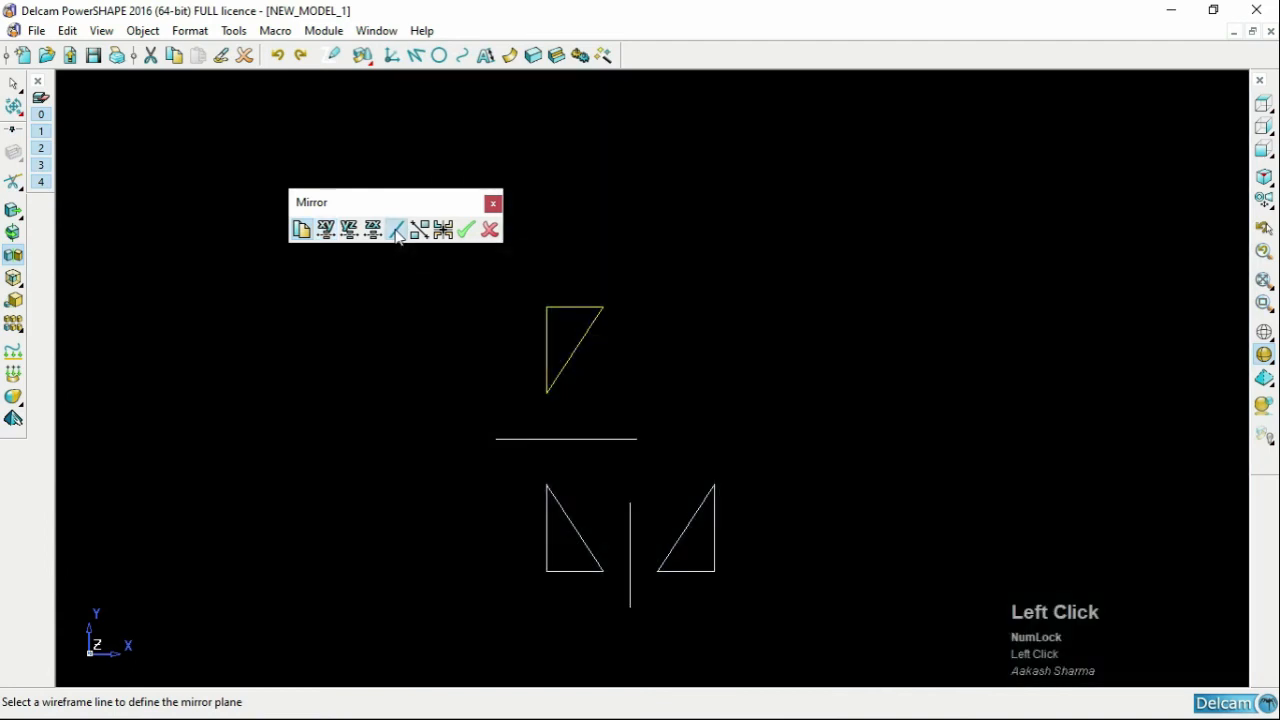
pyautogui.click(335, 229)
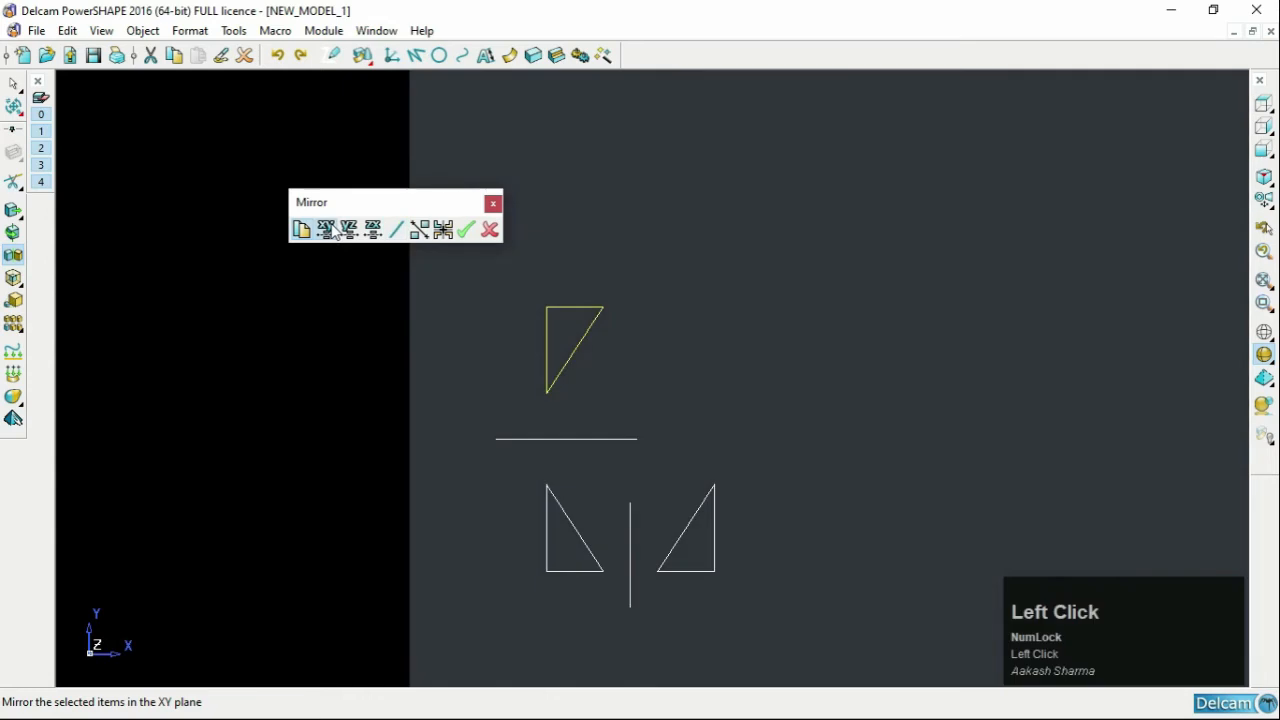
pyautogui.click(466, 231)
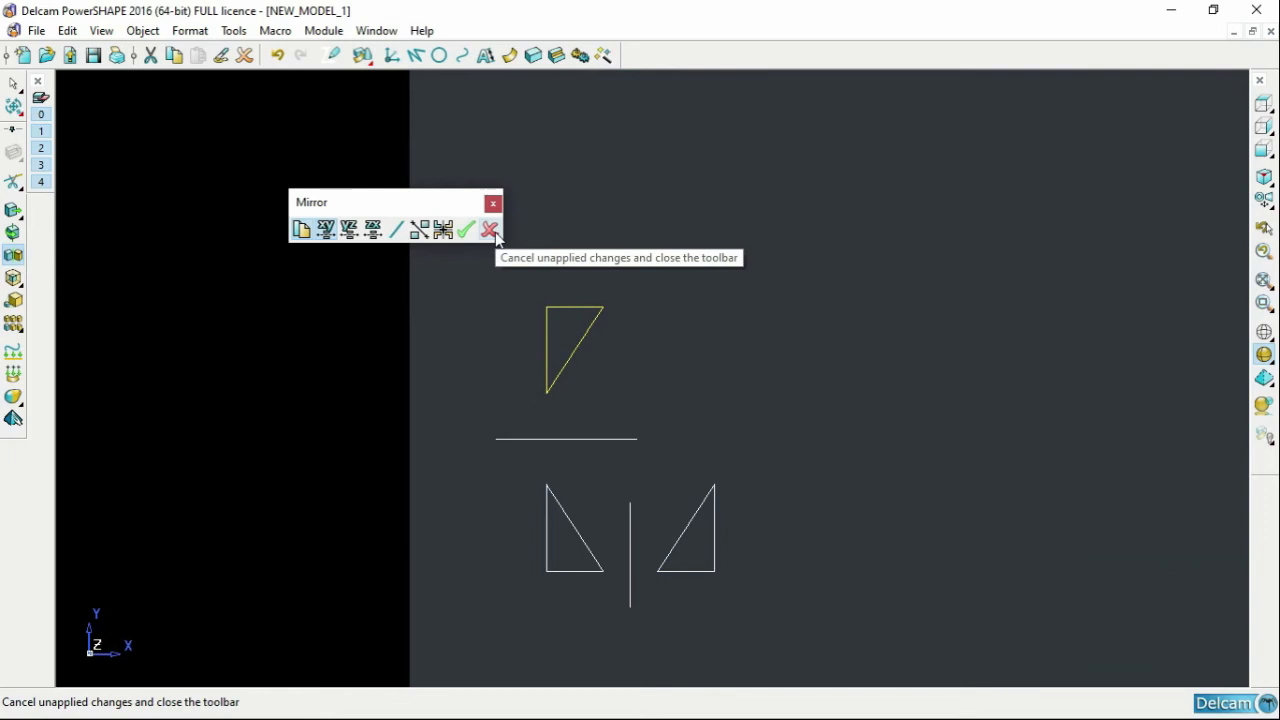
pyautogui.click(491, 231)
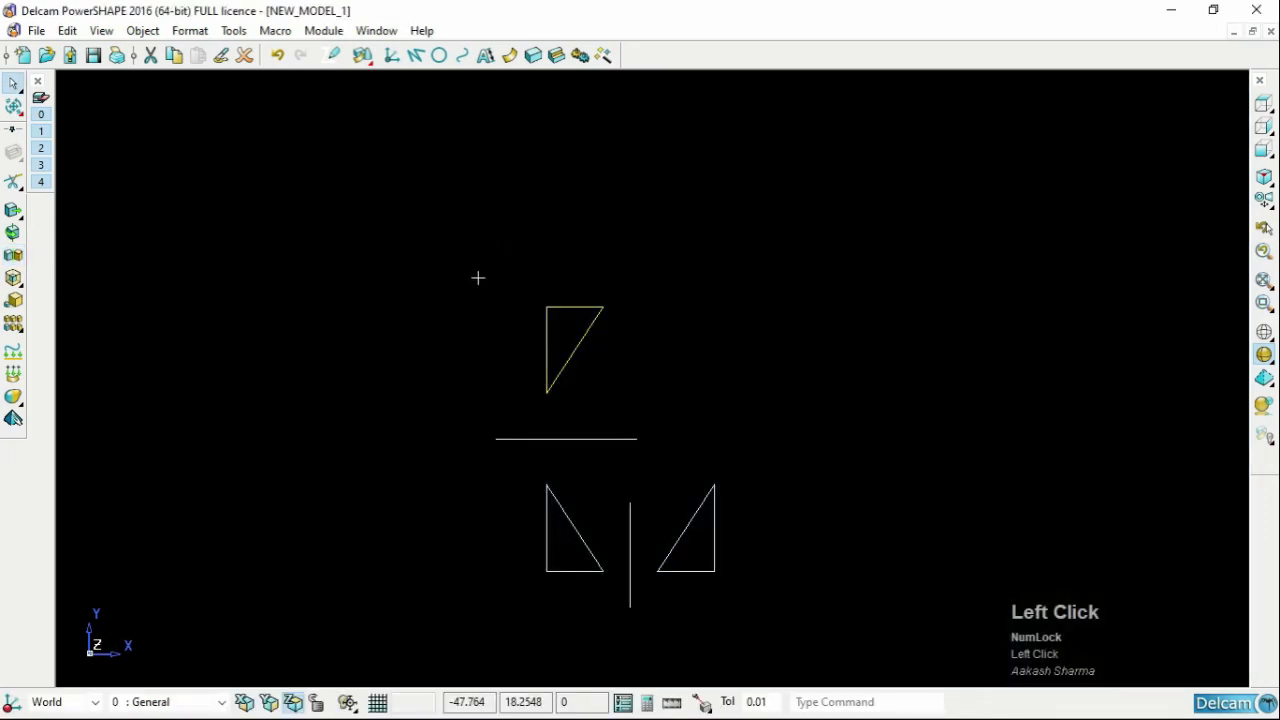
pyautogui.click(478, 277)
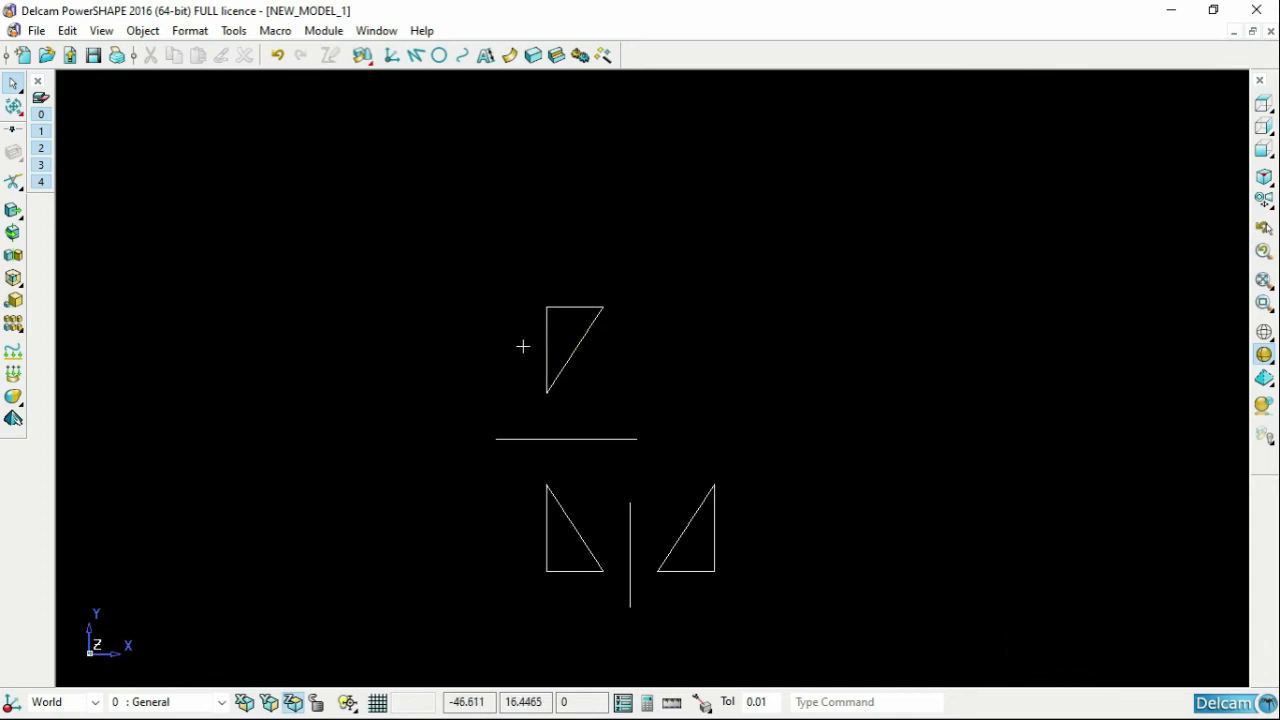
# Step: Check each side of the upper triangle for overlapping duplicate lines
pyautogui.scroll(2, 580, 346)
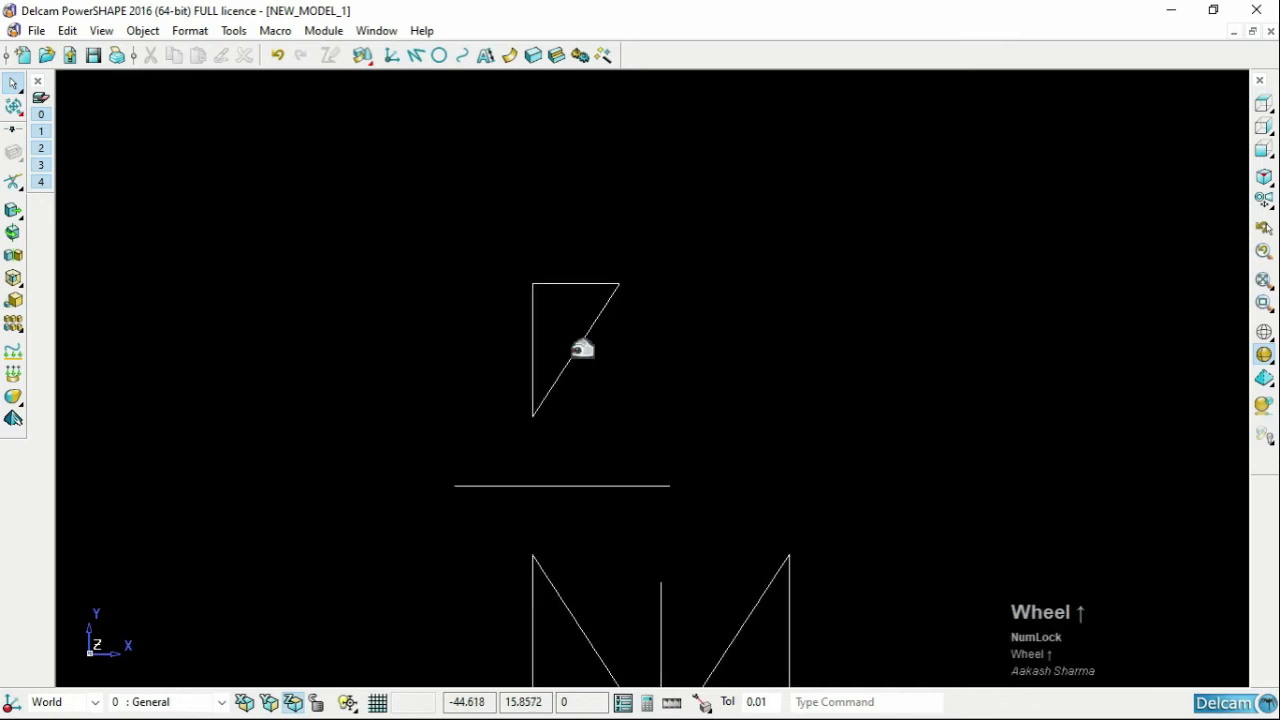
pyautogui.click(582, 353)
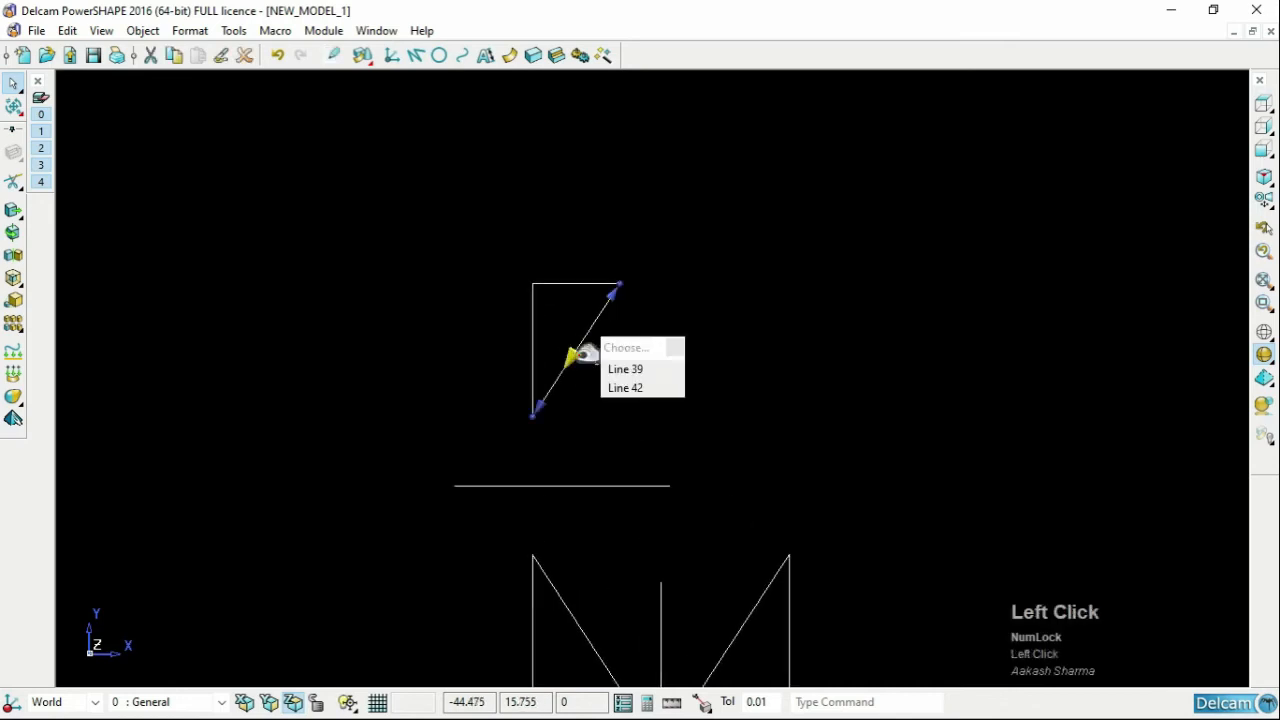
pyautogui.click(580, 284)
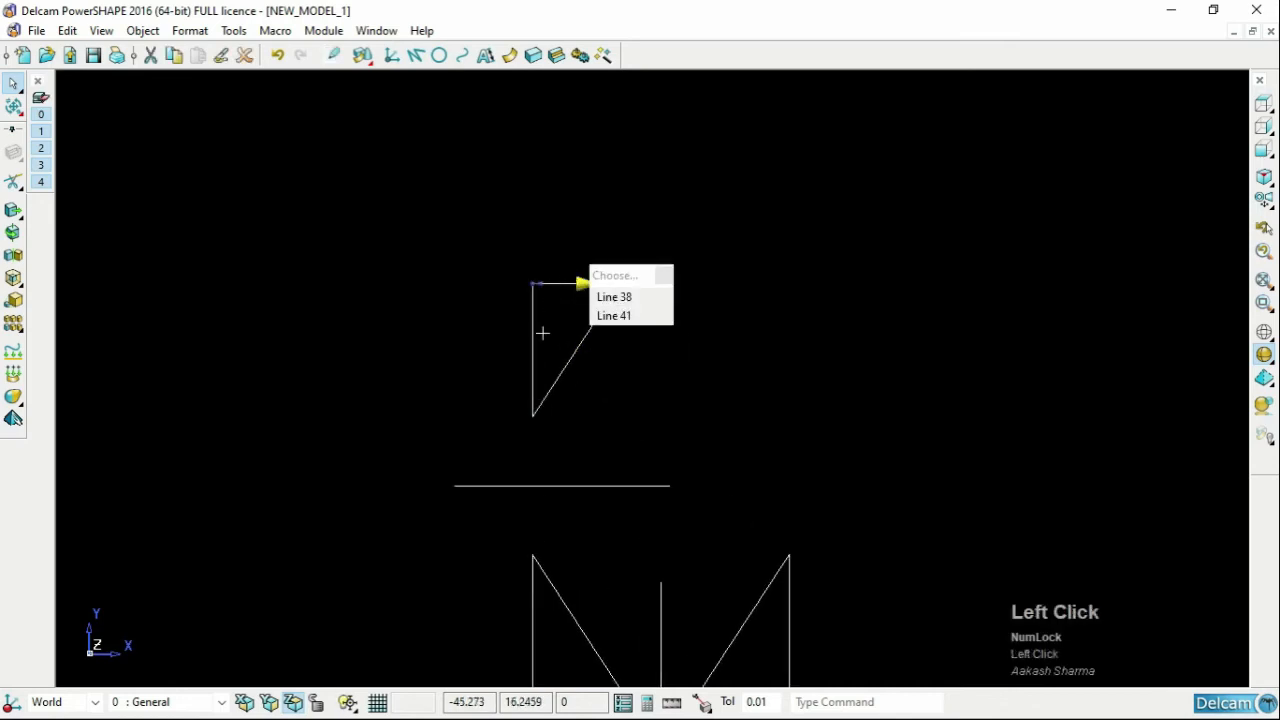
pyautogui.click(537, 337)
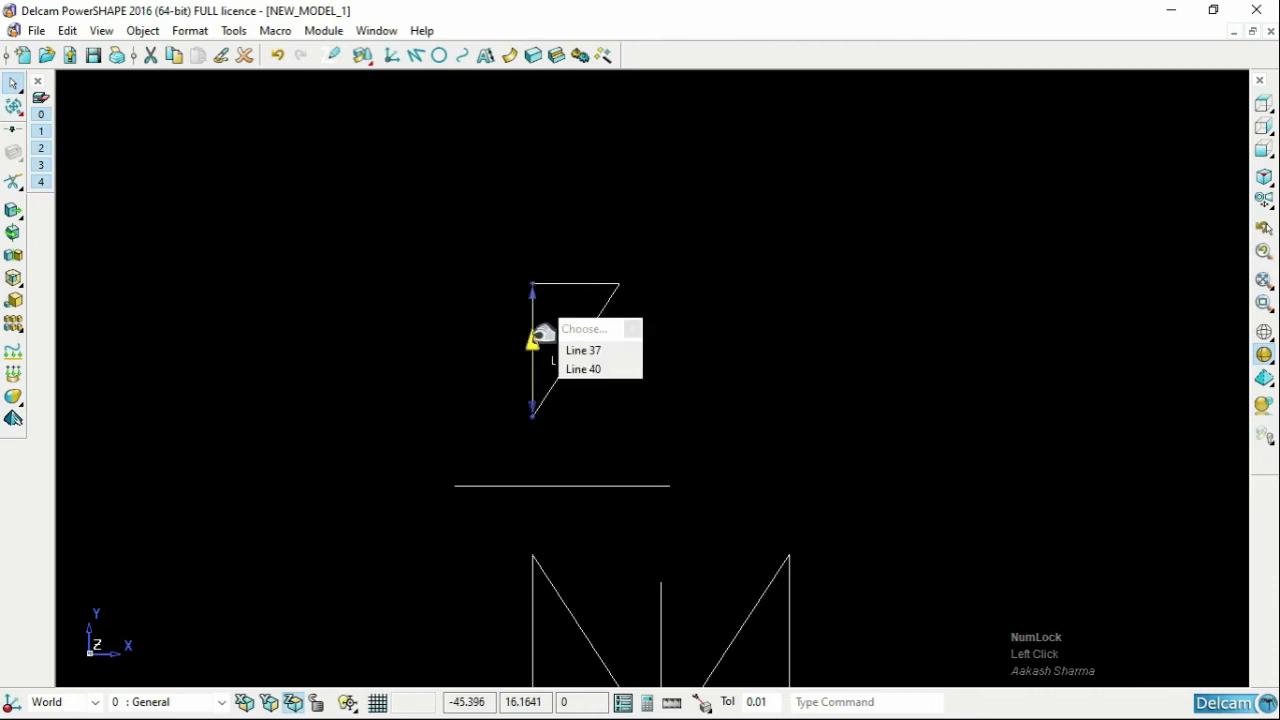
pyautogui.click(391, 198)
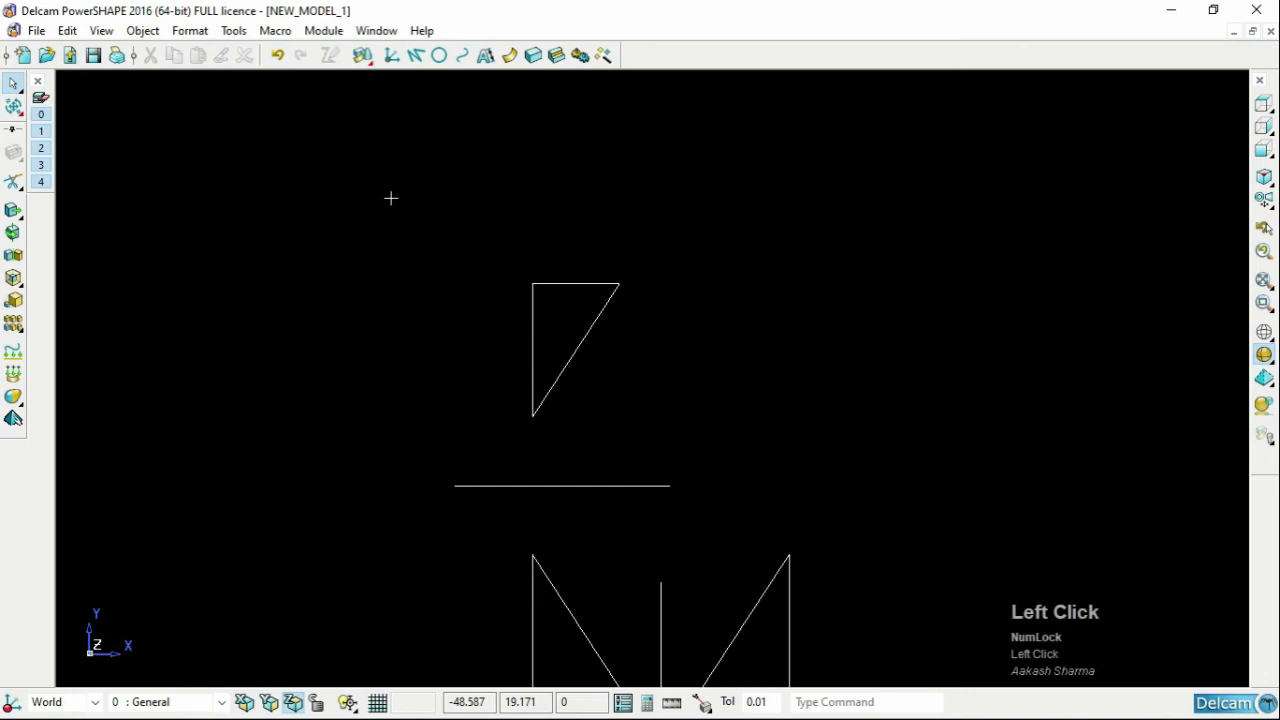
# Step: Mirror a copy of the upper triangle in the YZ plane and apply it
pyautogui.moveTo(429, 243); pyautogui.dragTo(646, 406)
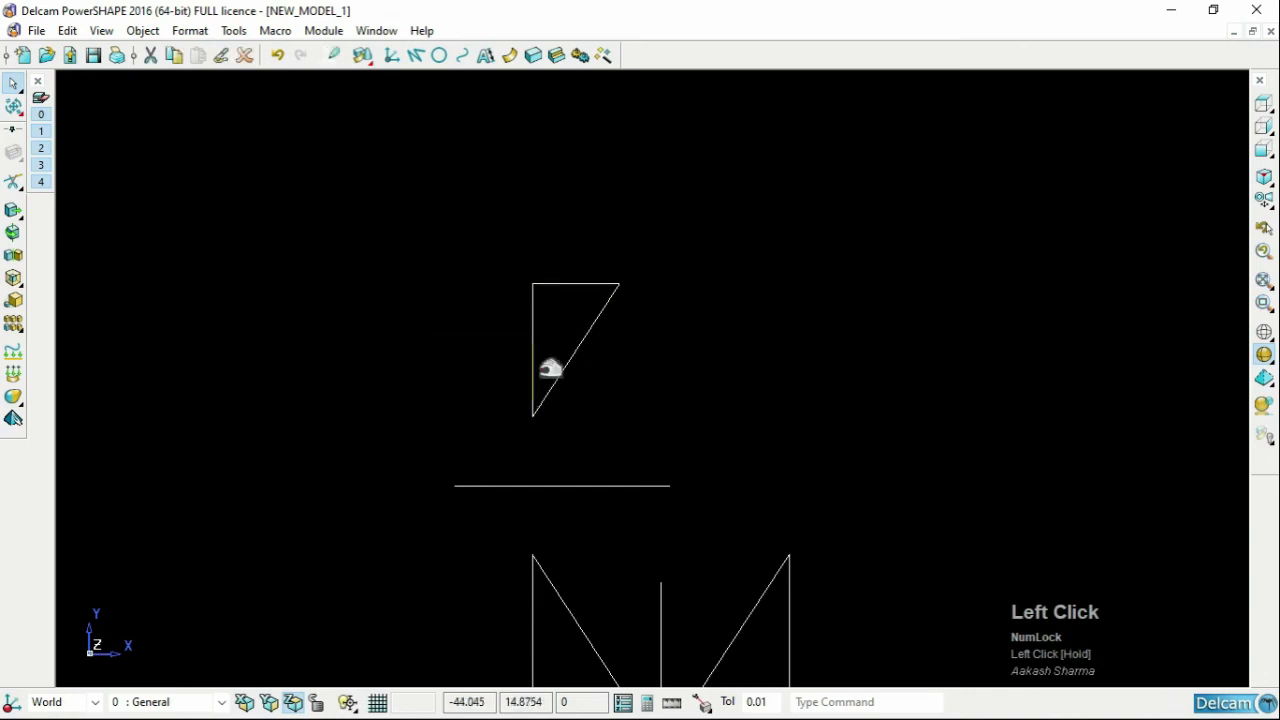
pyautogui.click(12, 256)
pyautogui.click(404, 236)
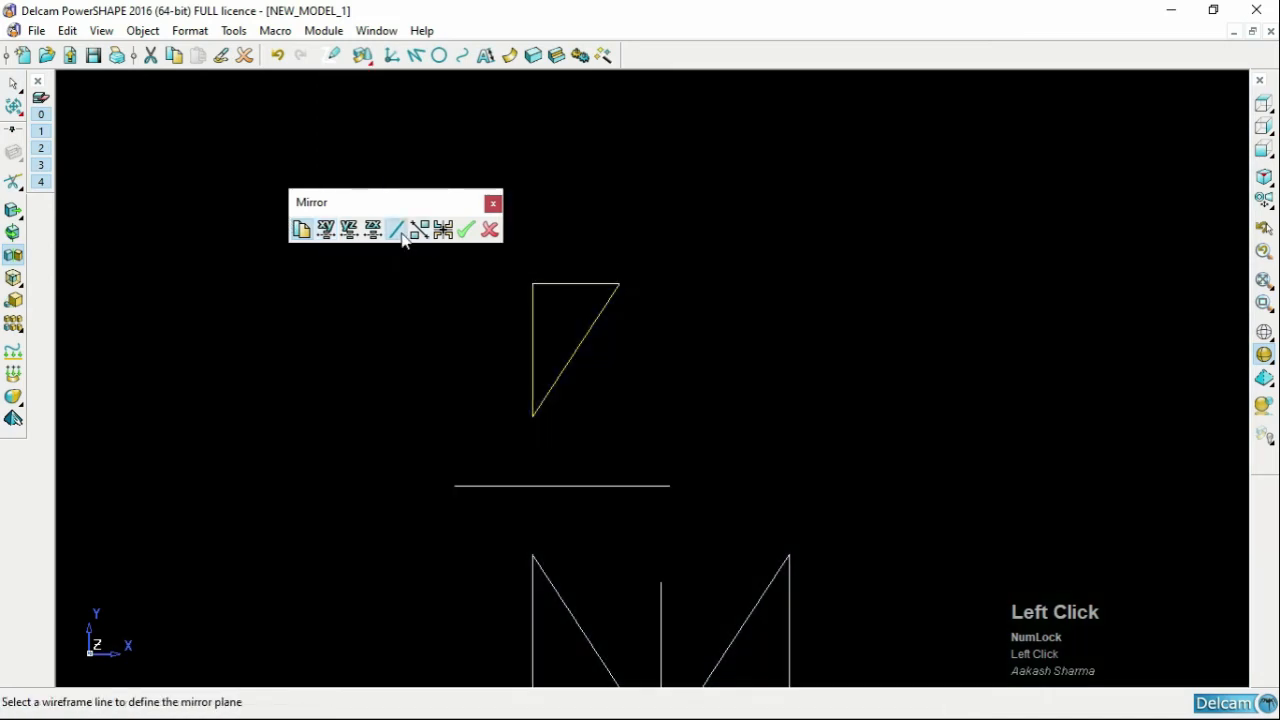
pyautogui.click(352, 229)
pyautogui.scroll(-3, 523, 289)
pyautogui.scroll(-5, 794, 337)
pyautogui.scroll(4, 1040, 398)
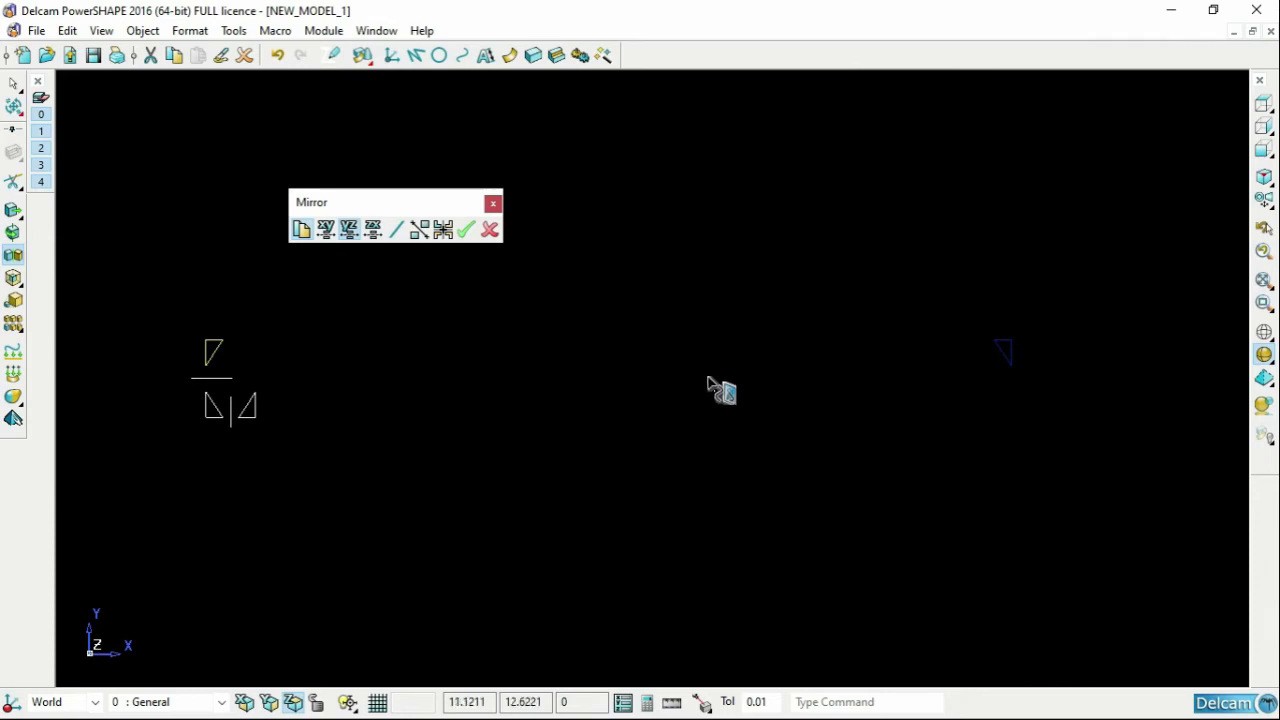
pyautogui.click(468, 231)
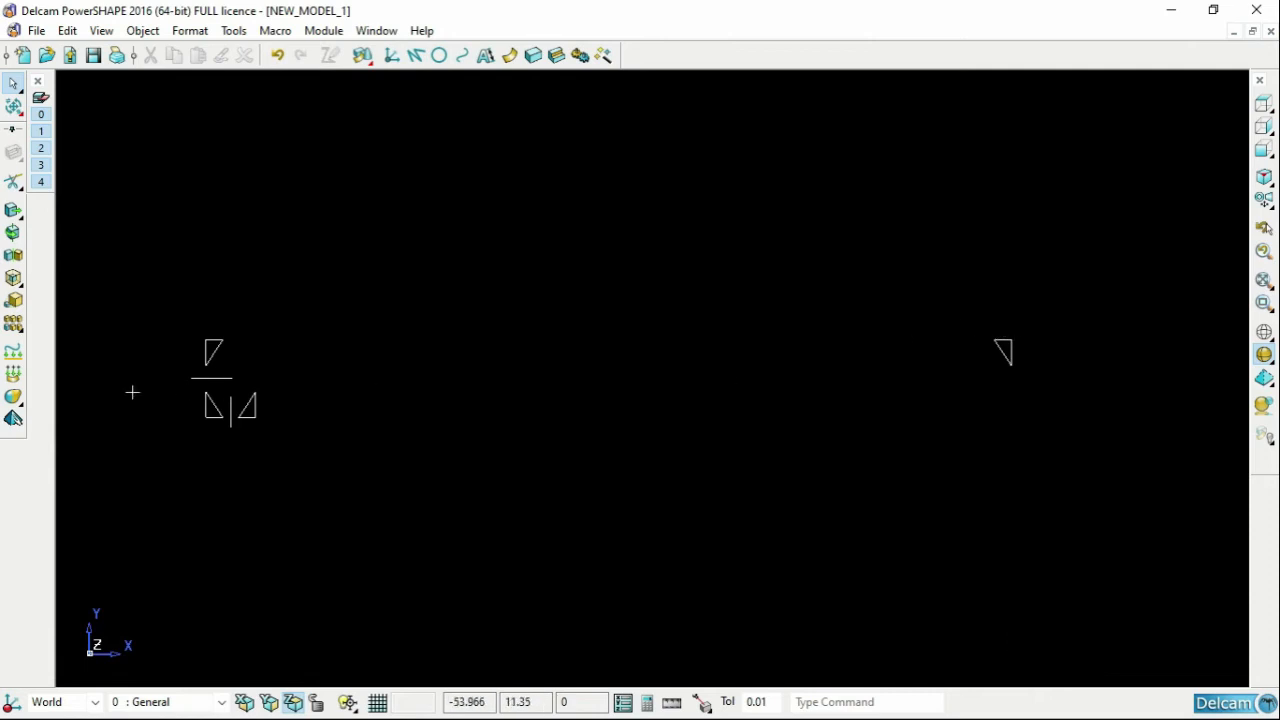
# Step: Examine where the YZ-plane mirror copy lies relative to the original group of triangles and select the copy
pyautogui.scroll(3, 146, 409)
pyautogui.scroll(-2, 146, 411)
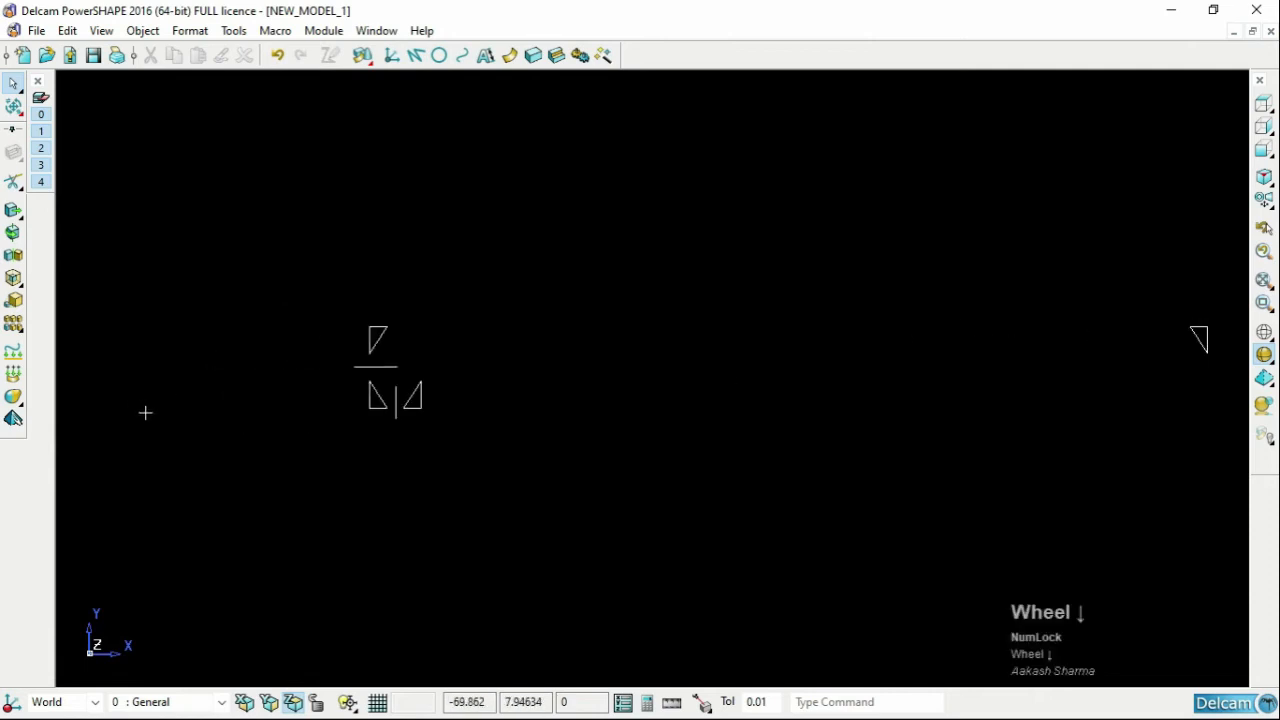
pyautogui.scroll(2, 477, 377)
pyautogui.scroll(-2, 471, 372)
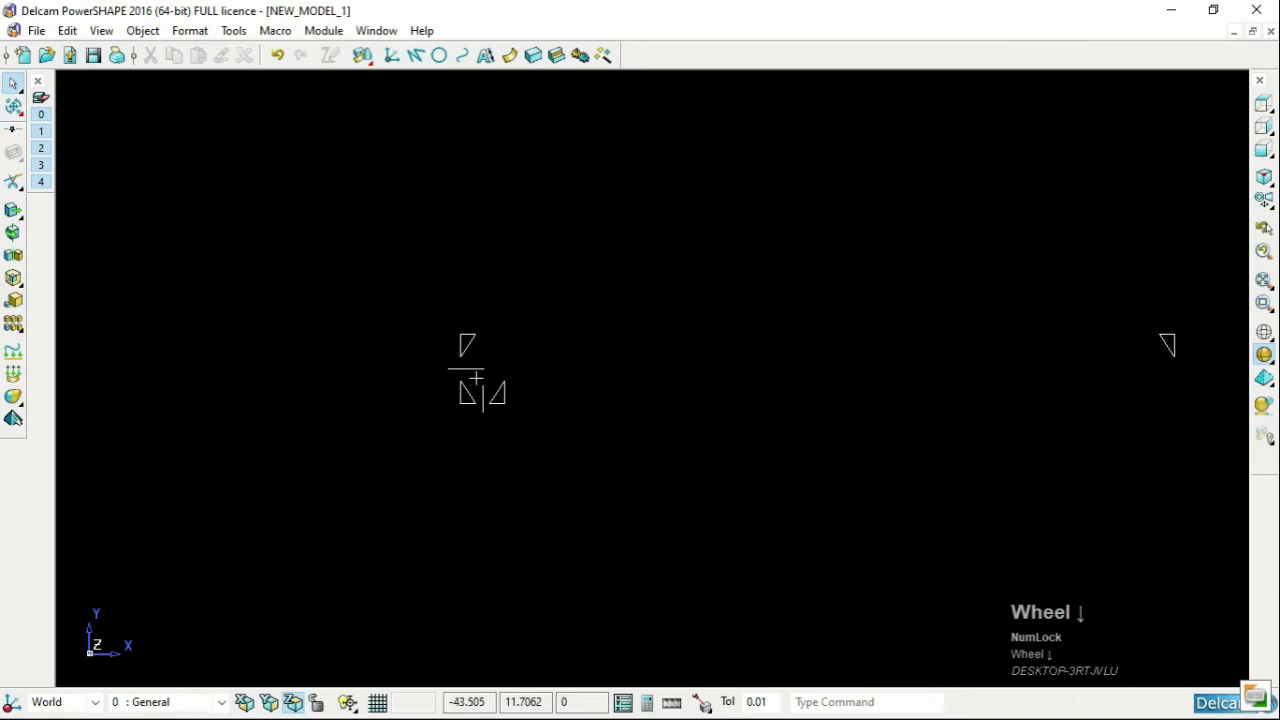
pyautogui.scroll(2, 500, 392)
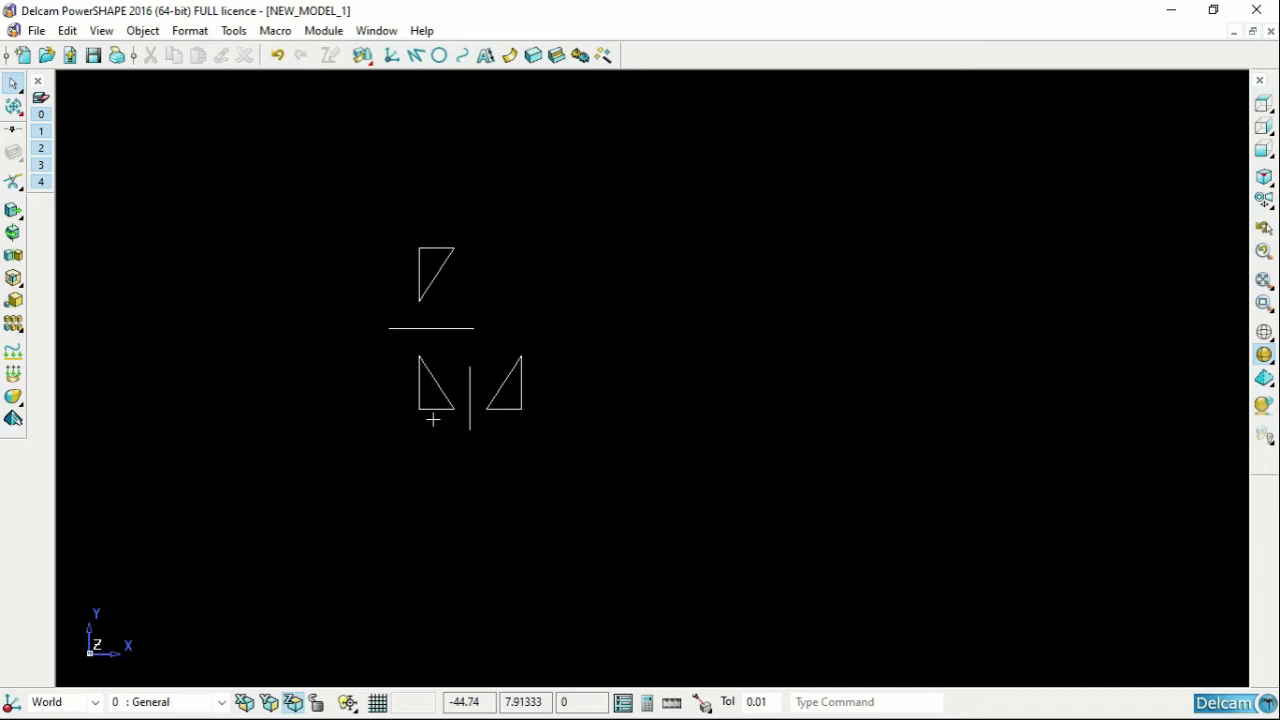
pyautogui.scroll(3, 433, 419)
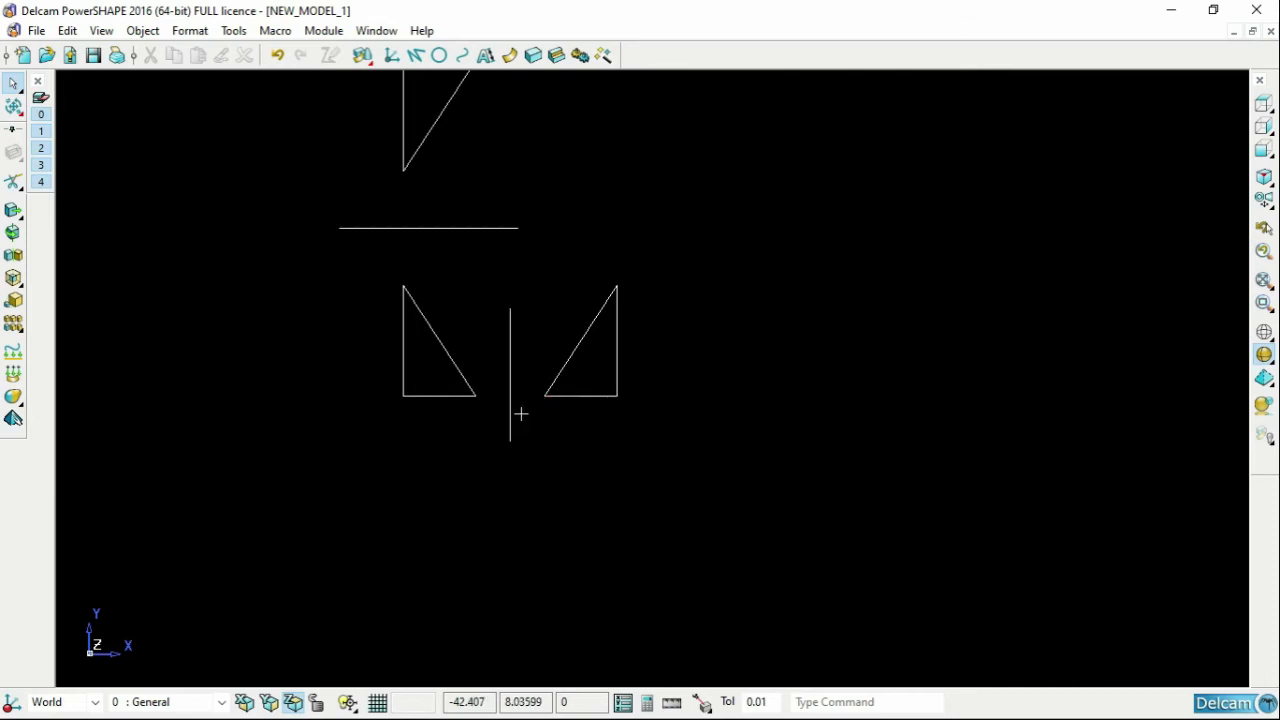
pyautogui.scroll(-6, 520, 413)
pyautogui.scroll(-3, 643, 334)
pyautogui.scroll(2, 846, 354)
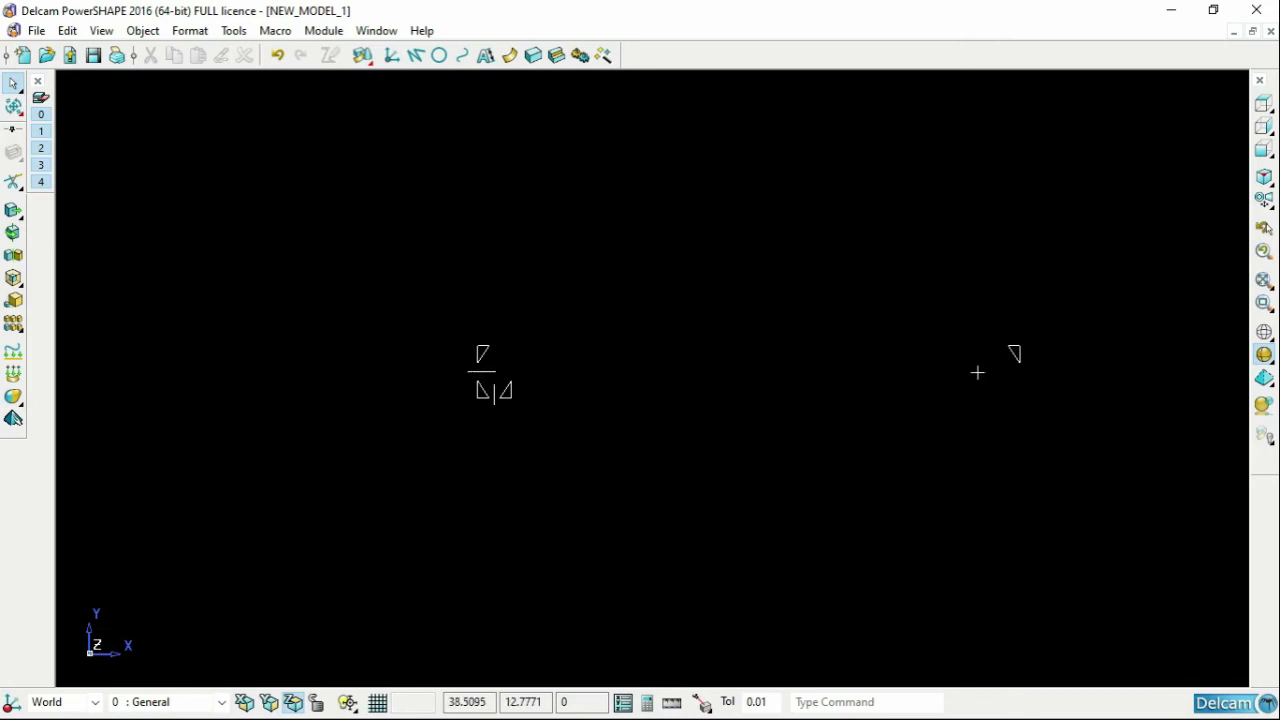
pyautogui.scroll(1, 1019, 370)
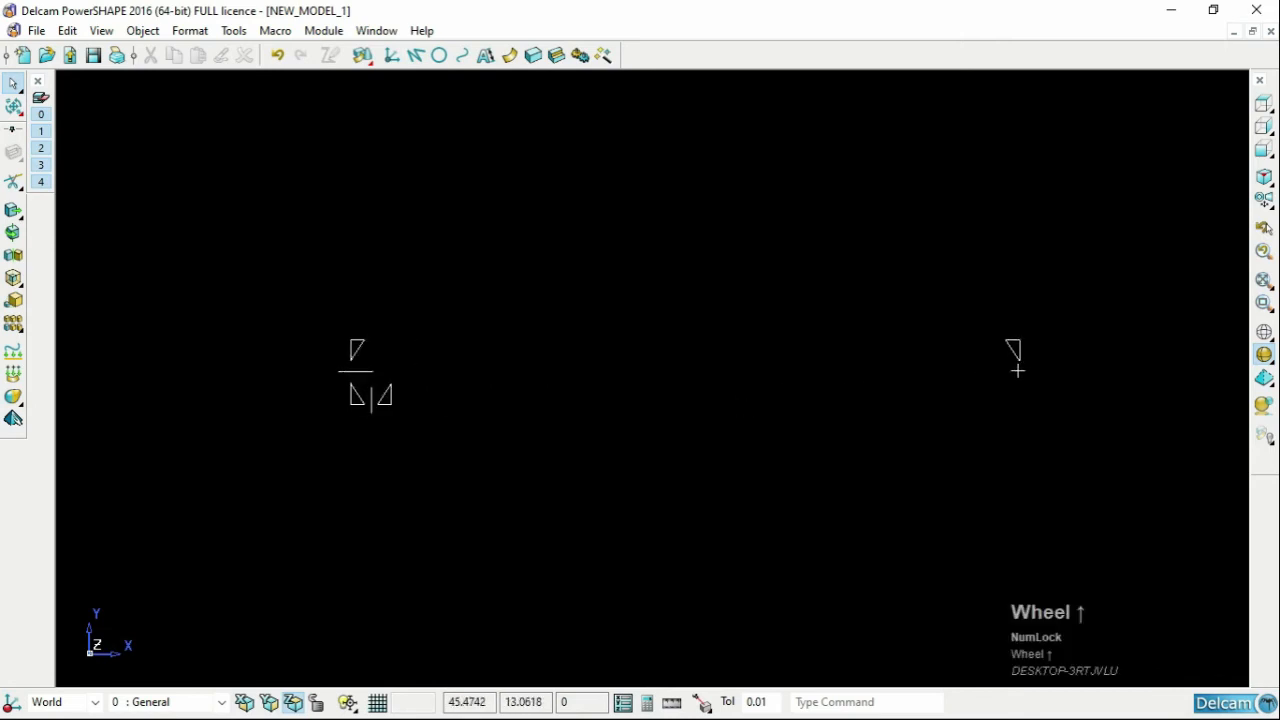
pyautogui.moveTo(960, 300); pyautogui.dragTo(1063, 422)
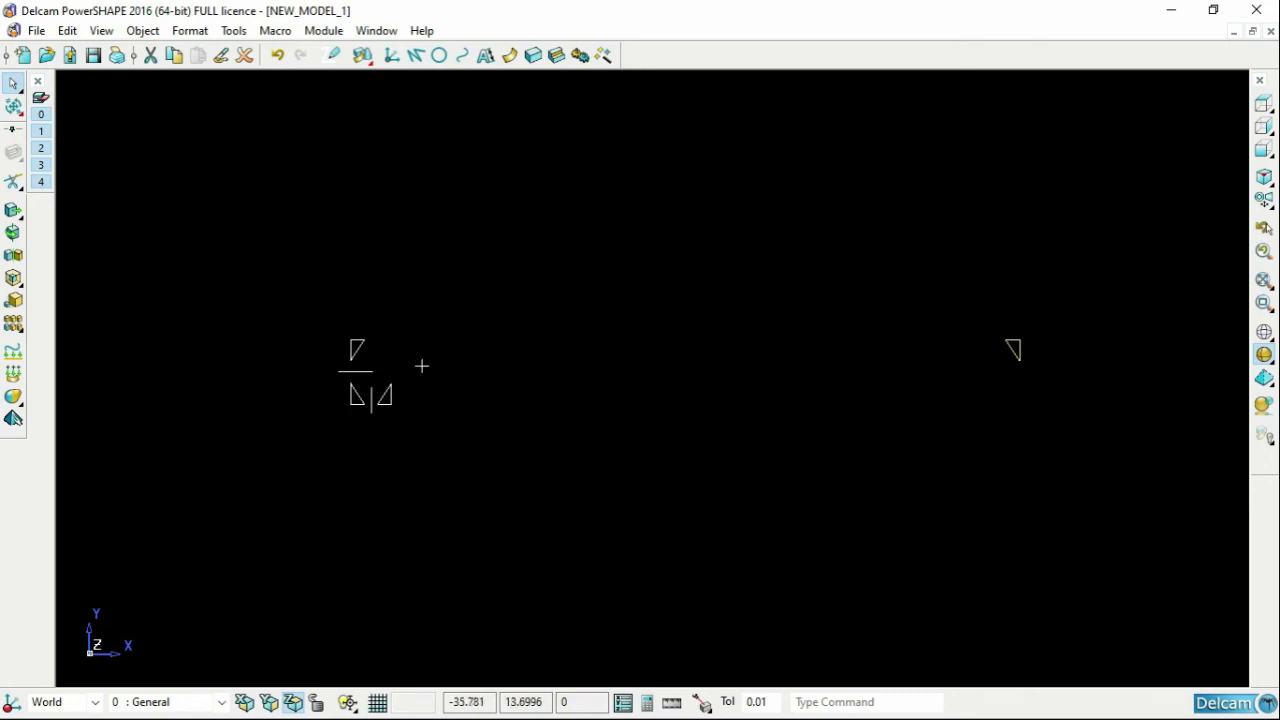
pyautogui.scroll(2, 415, 358)
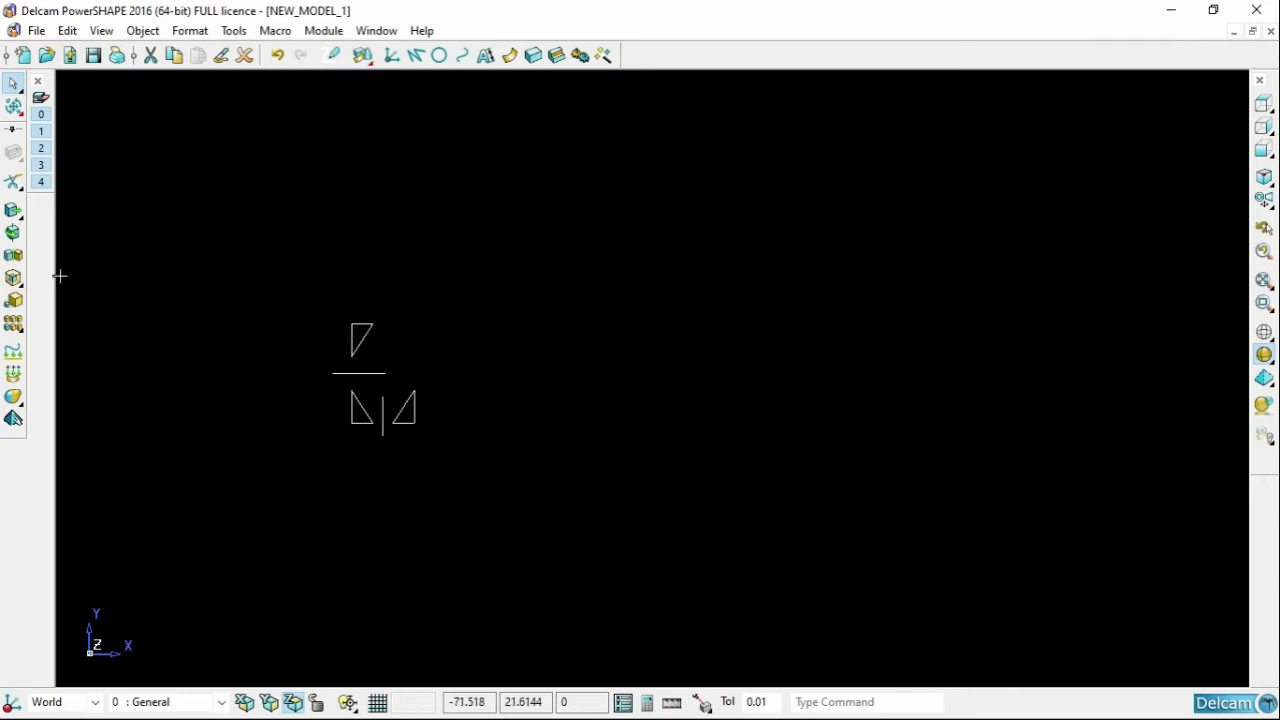
pyautogui.moveTo(12, 279)
pyautogui.click(254, 237)
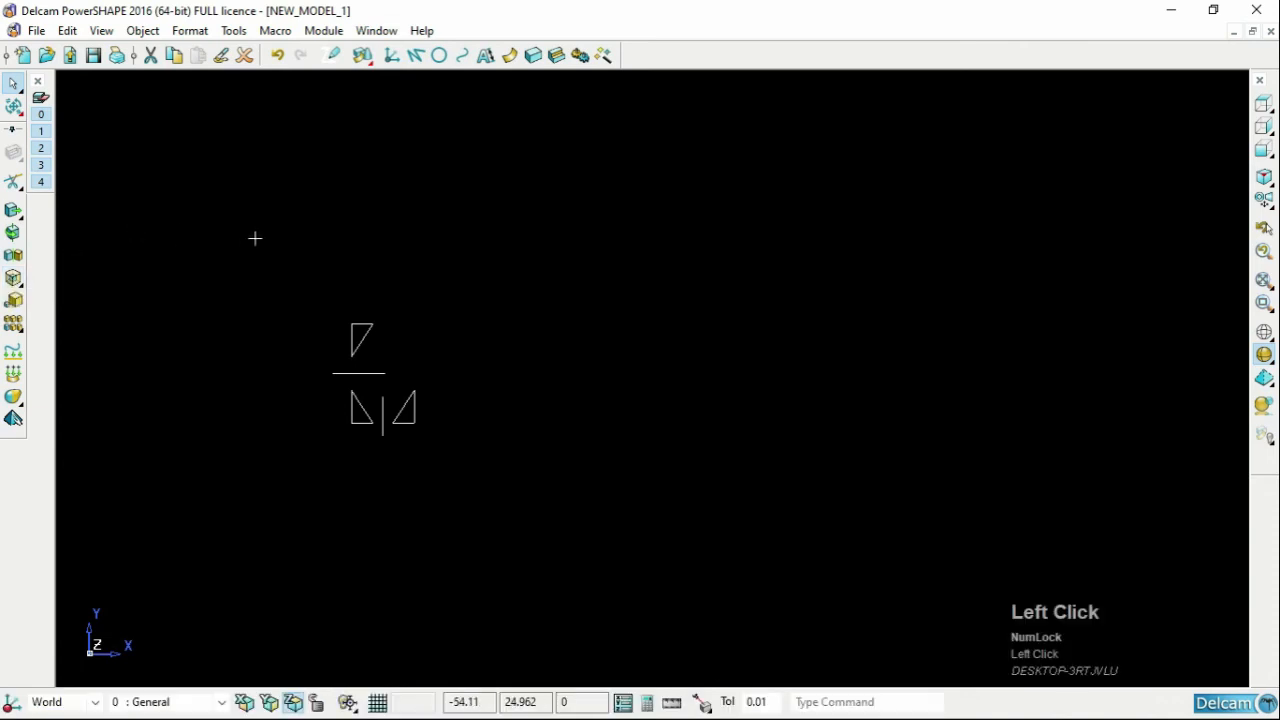
# Step: Draw a full circle of radius 5 above and to the right of the group of triangles
pyautogui.click(441, 56)
pyautogui.click(513, 237)
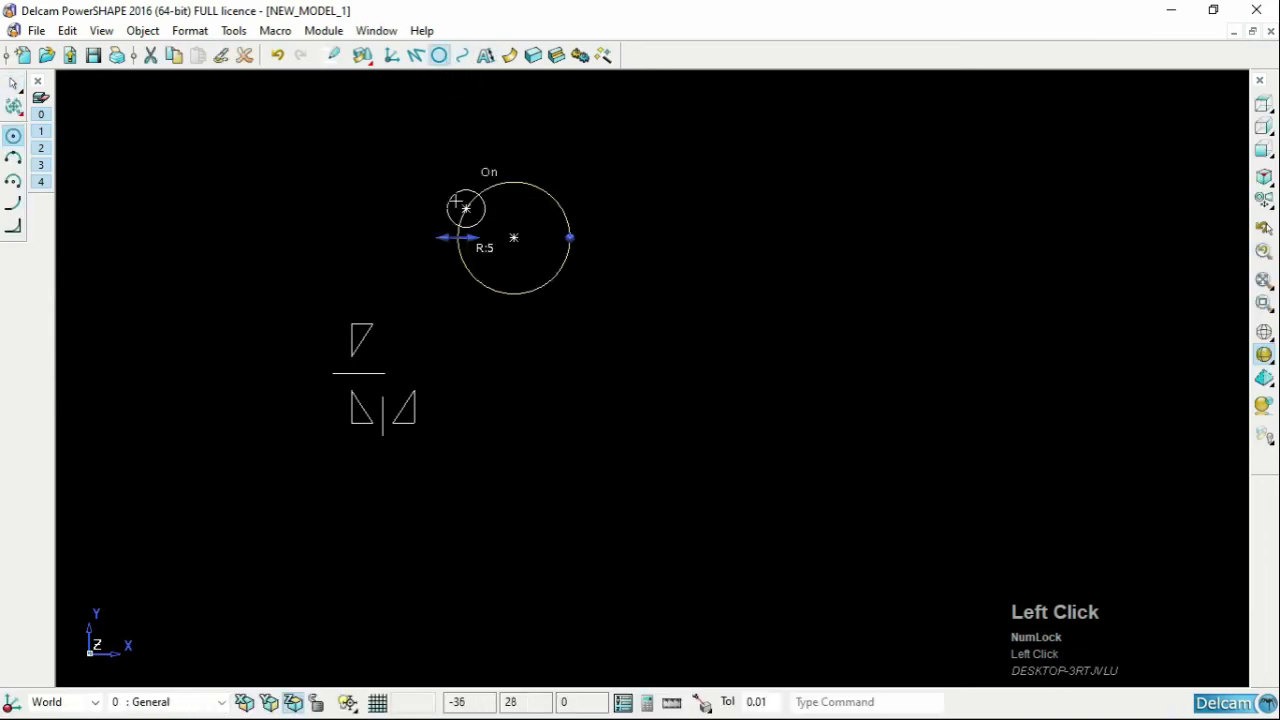
pyautogui.click(463, 206)
pyautogui.moveTo(434, 180); pyautogui.dragTo(486, 246)
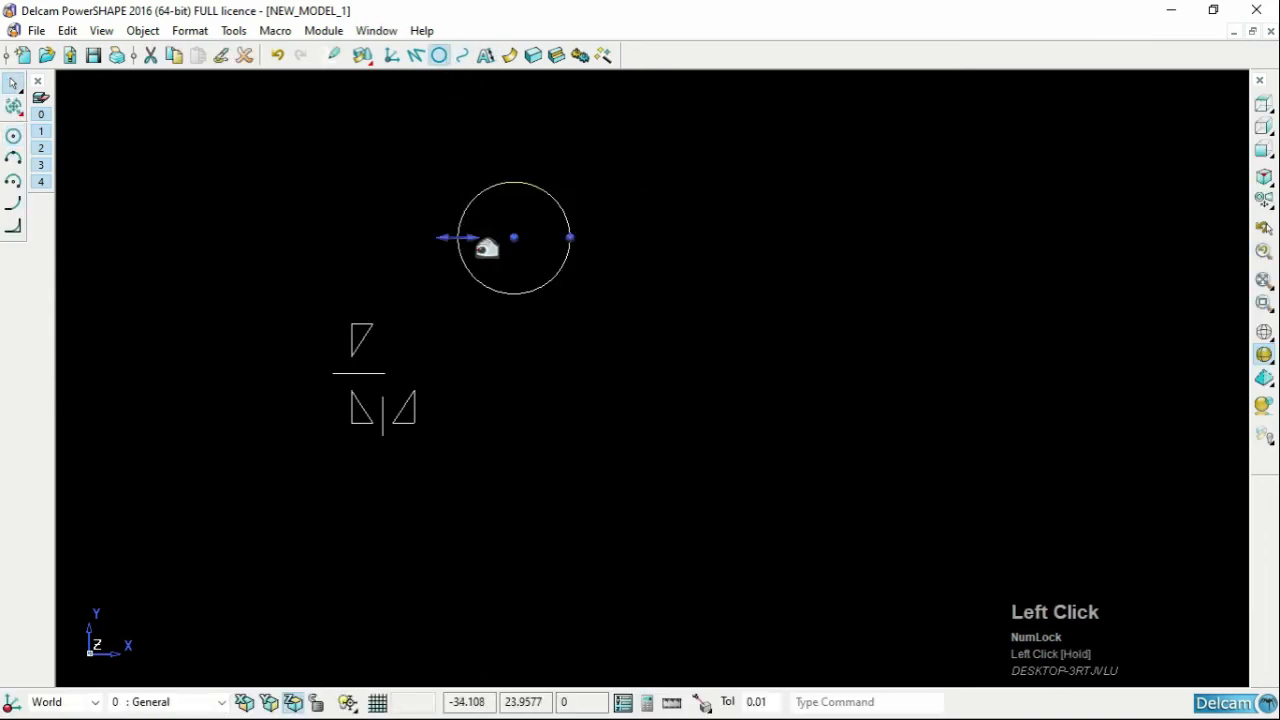
# Step: Delete the group of triangles and their mirror lines next to the circle
pyautogui.moveTo(237, 337)
pyautogui.mouseDown()
pyautogui.moveTo(314, 414)
pyautogui.moveTo(440, 500)
pyautogui.moveTo(292, 277)
pyautogui.mouseUp()
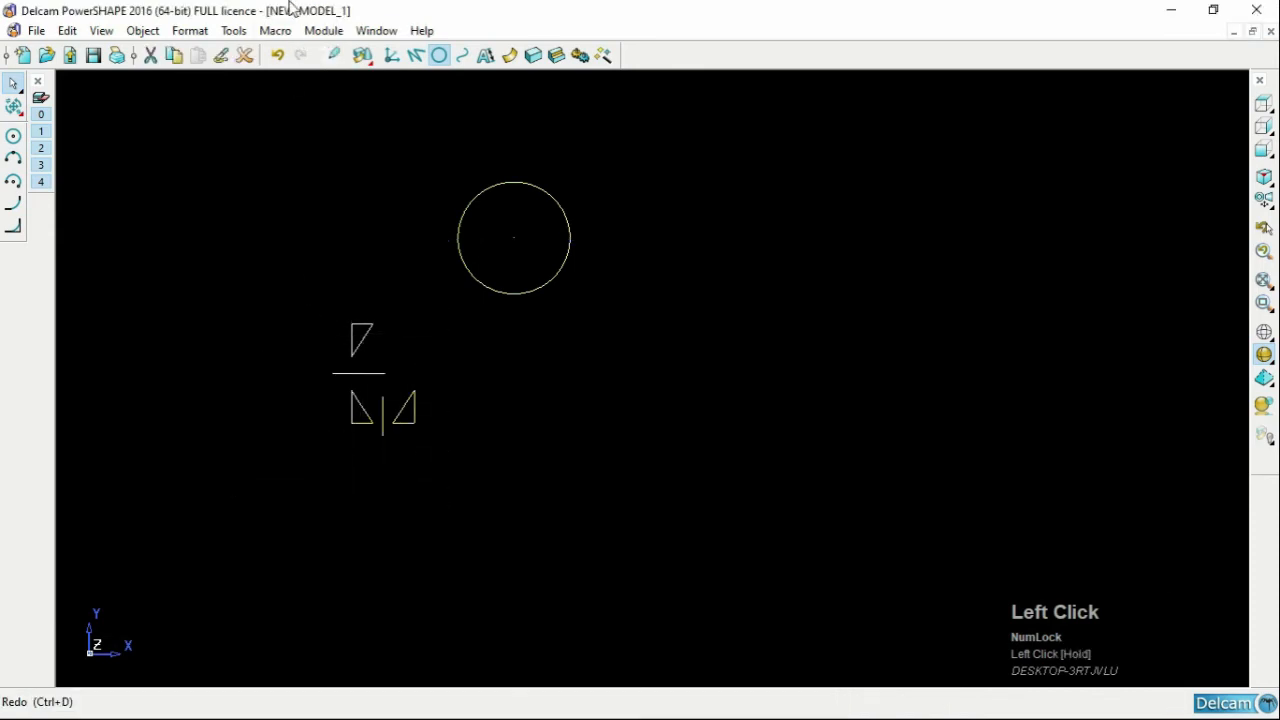
pyautogui.click(245, 55)
pyautogui.scroll(5, 520, 177)
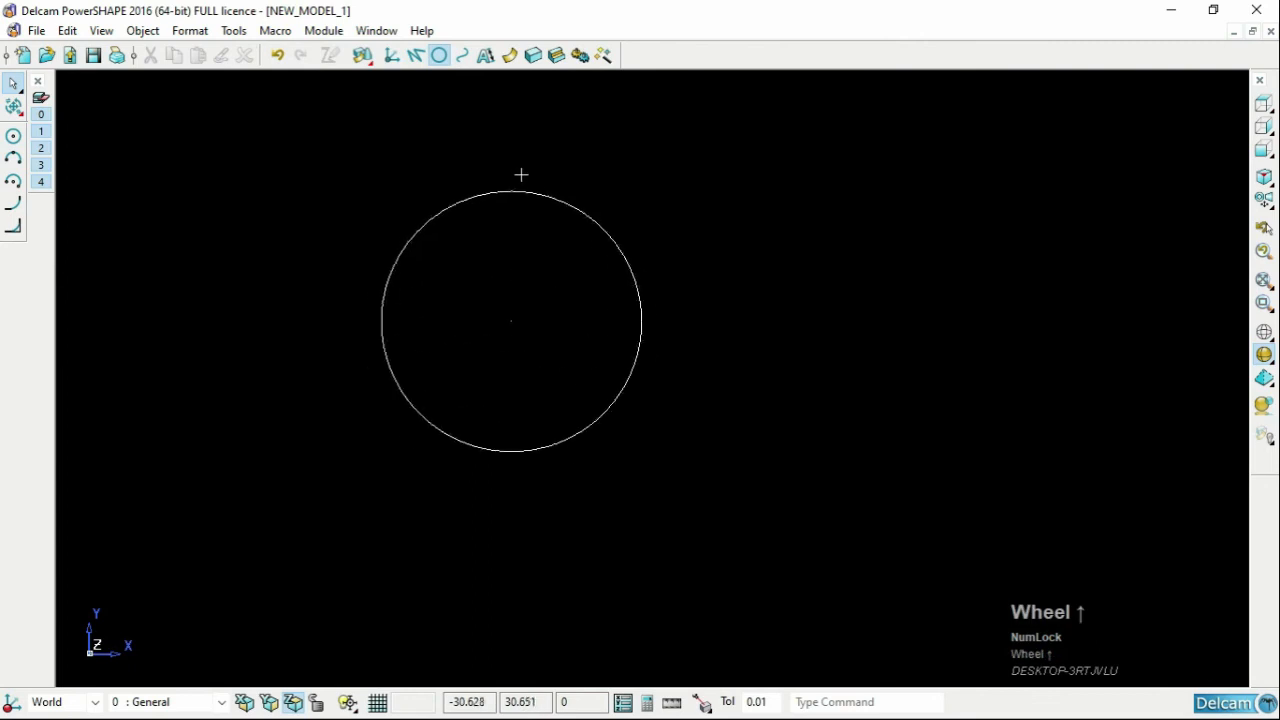
pyautogui.click(513, 191)
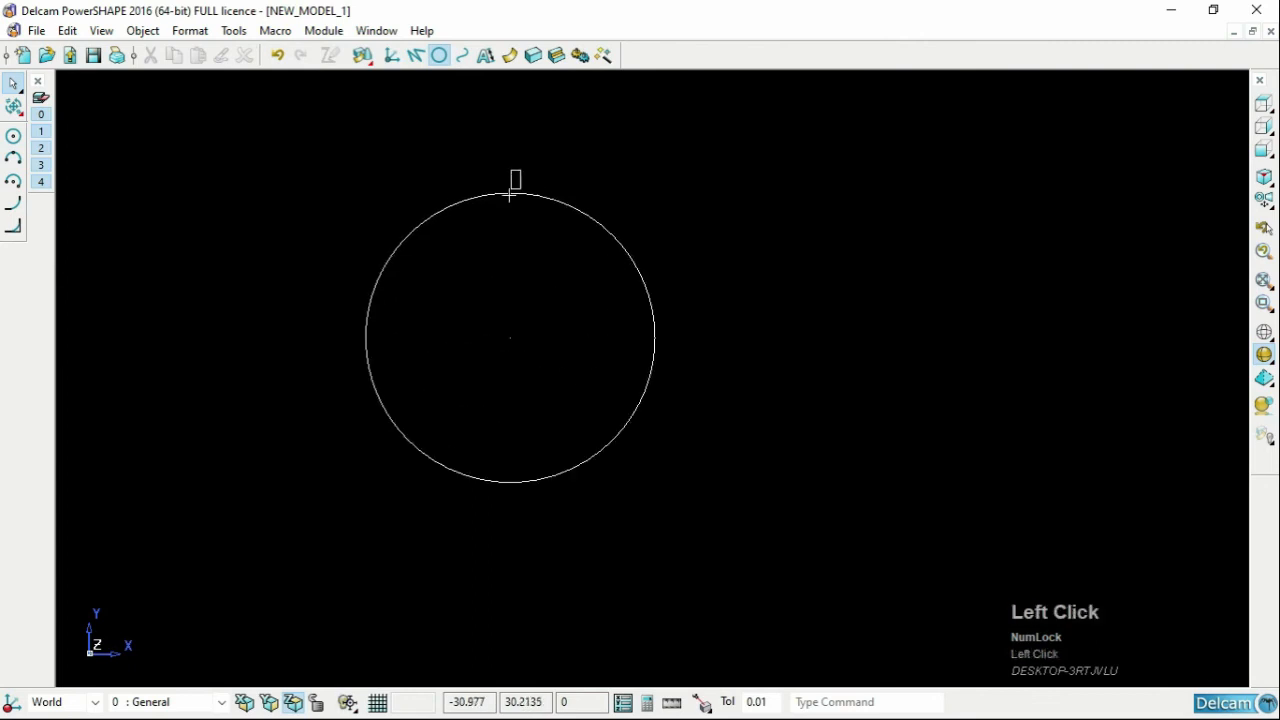
# Step: Offset the circle outward with 5 copies to form a set of evenly spaced concentric circles
pyautogui.click(13, 107)
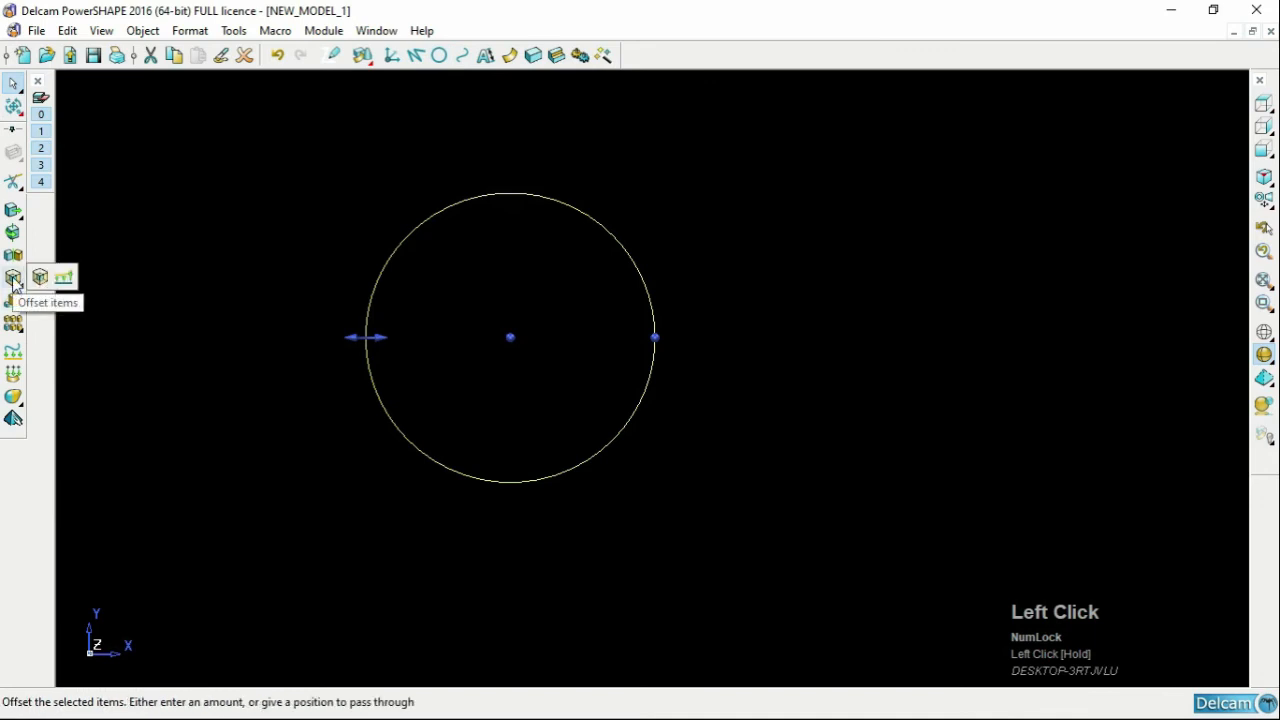
pyautogui.click(14, 284)
pyautogui.moveTo(398, 210); pyautogui.dragTo(695, 175)
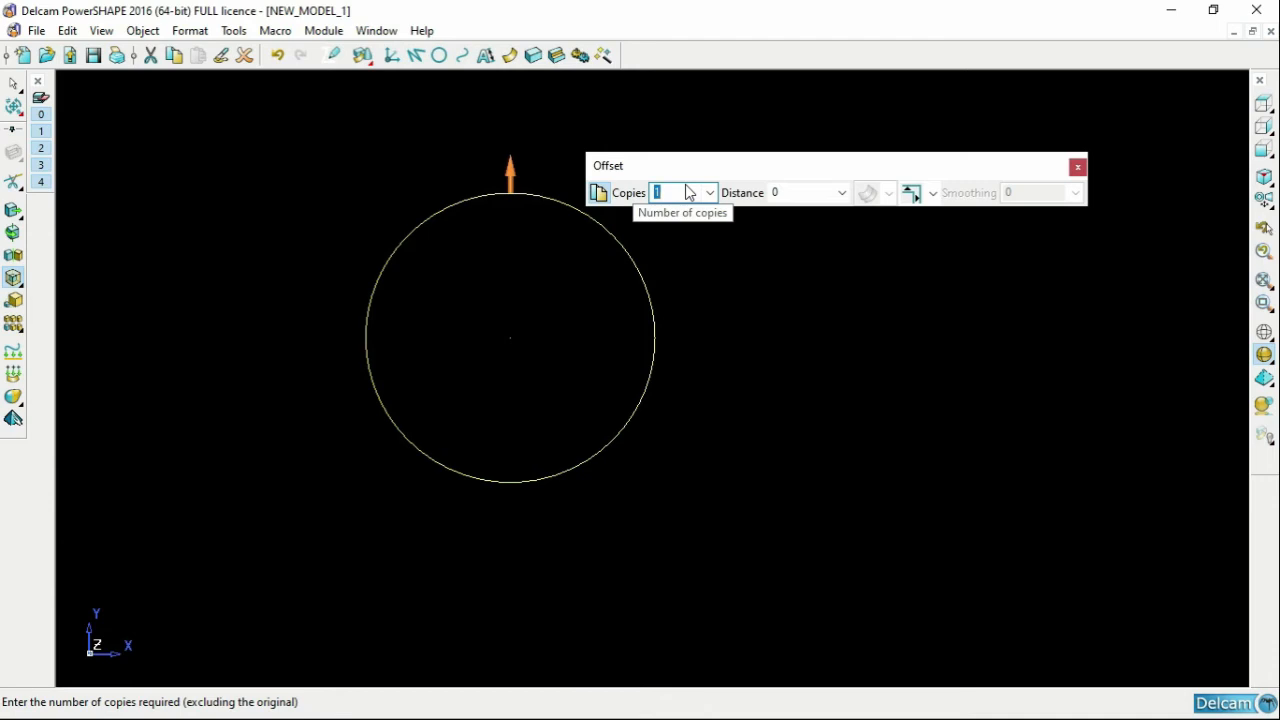
pyautogui.write('5')
pyautogui.click(797, 194)
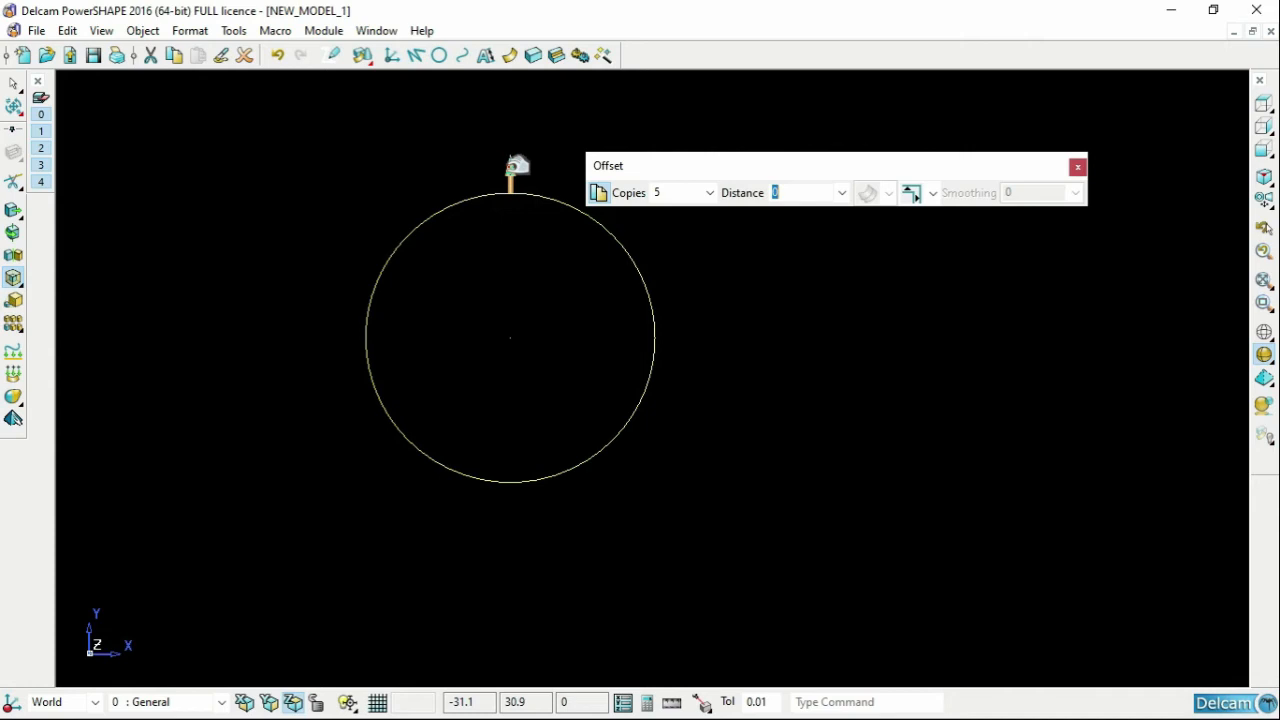
pyautogui.click(517, 165)
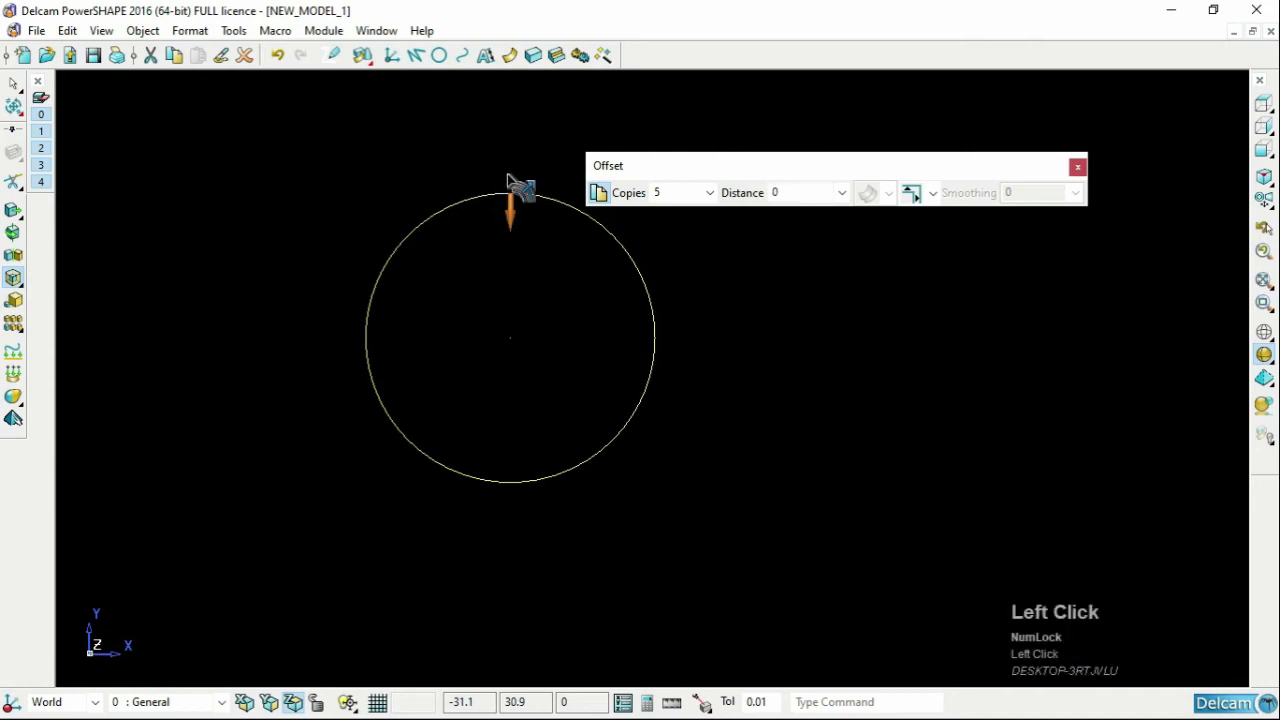
pyautogui.click(515, 212)
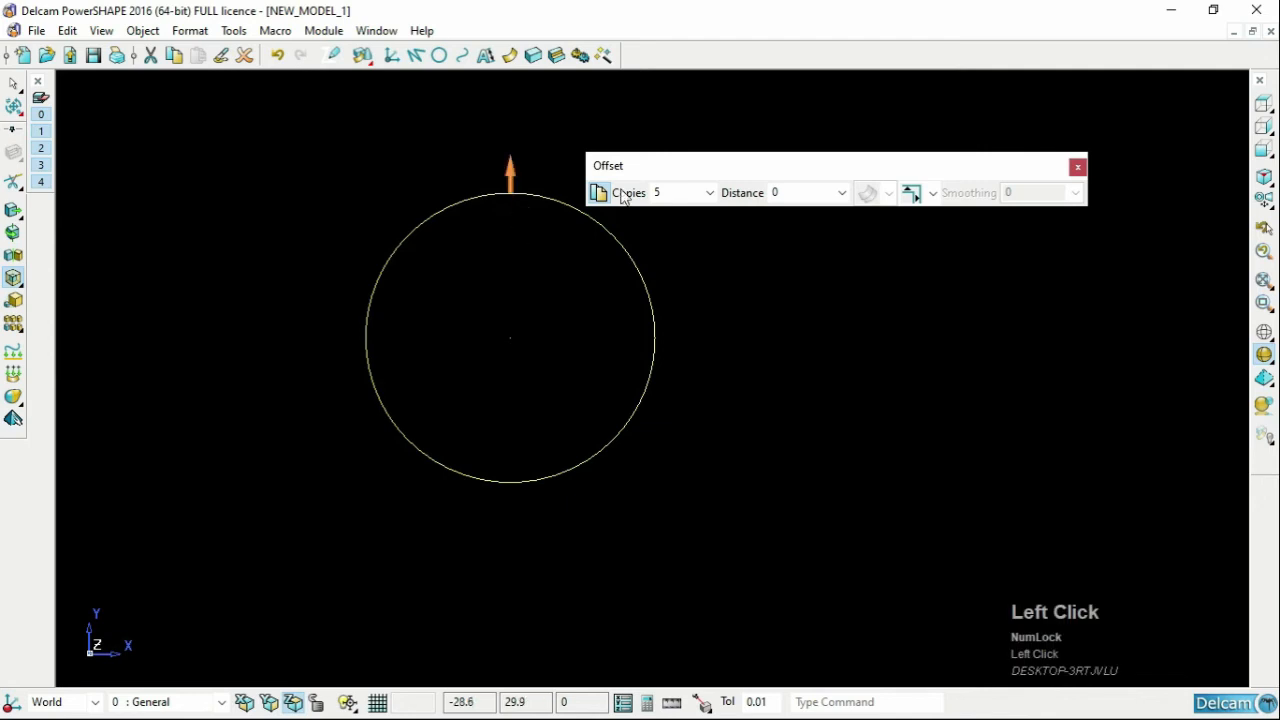
pyautogui.click(784, 193)
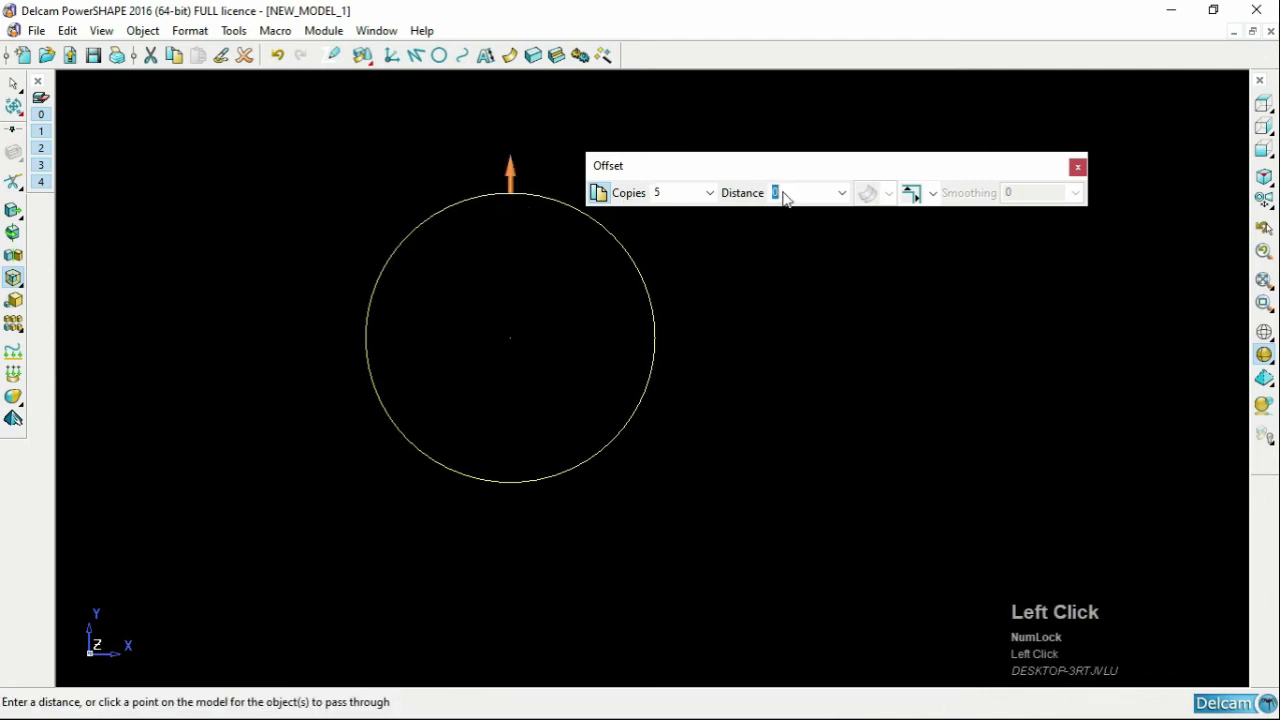
pyautogui.press('Return')
pyautogui.scroll(-3, 783, 297)
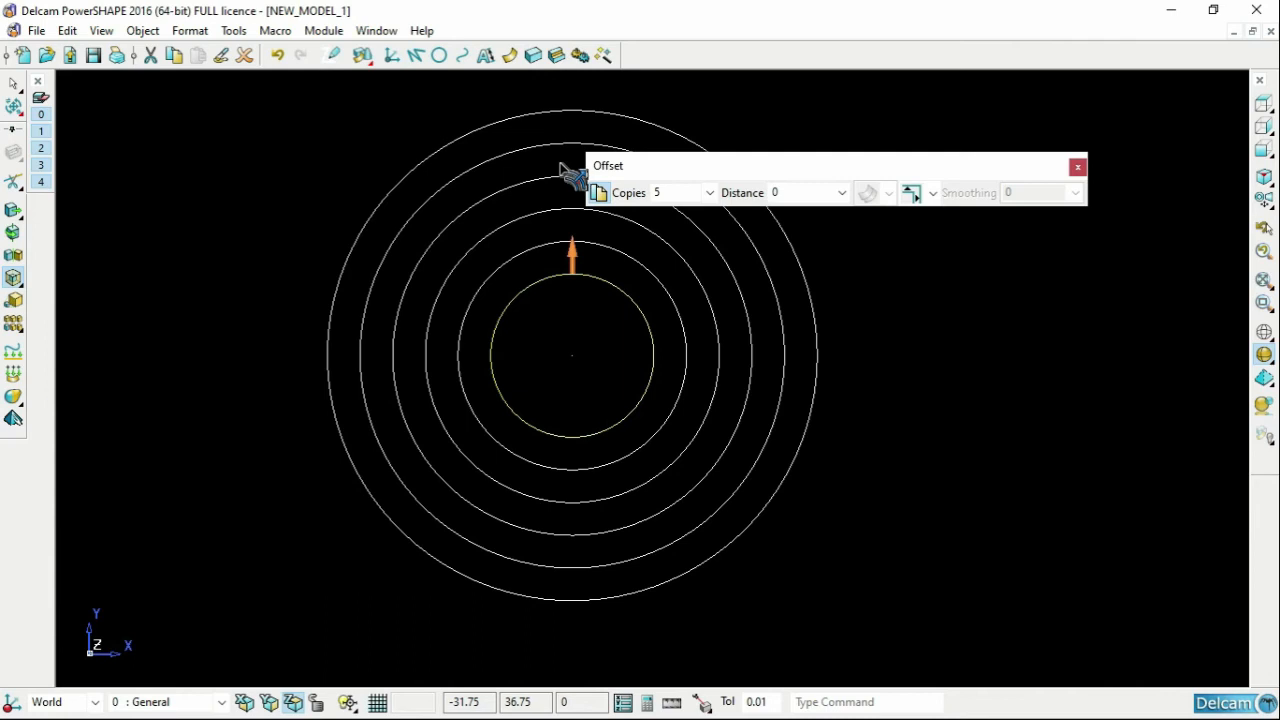
# Step: Draw a single vertical line of length 9 to the right of the concentric circles
pyautogui.click(415, 55)
pyautogui.scroll(-1, 830, 273)
pyautogui.scroll(2, 929, 294)
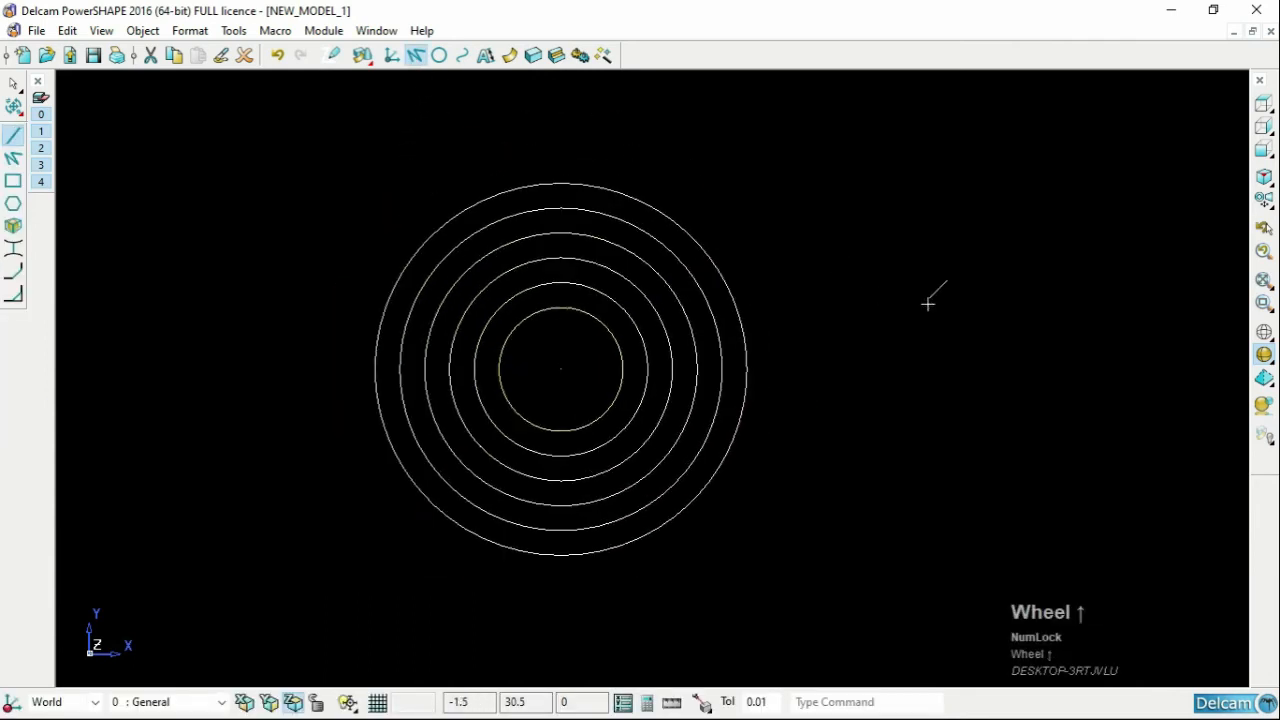
pyautogui.click(755, 287)
pyautogui.click(755, 437)
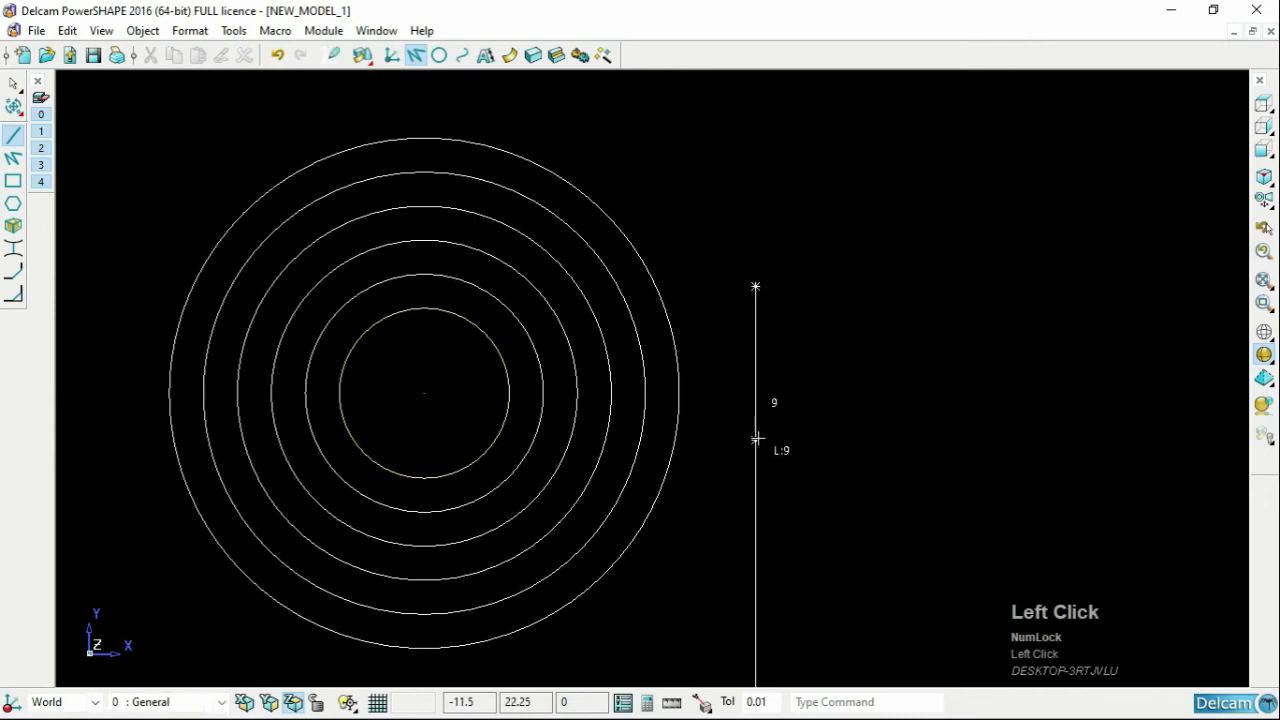
pyautogui.press('Escape')
# Step: Offset the vertical line away from the circles with 5 copies at a distance of 2
pyautogui.moveTo(705, 229); pyautogui.dragTo(764, 322)
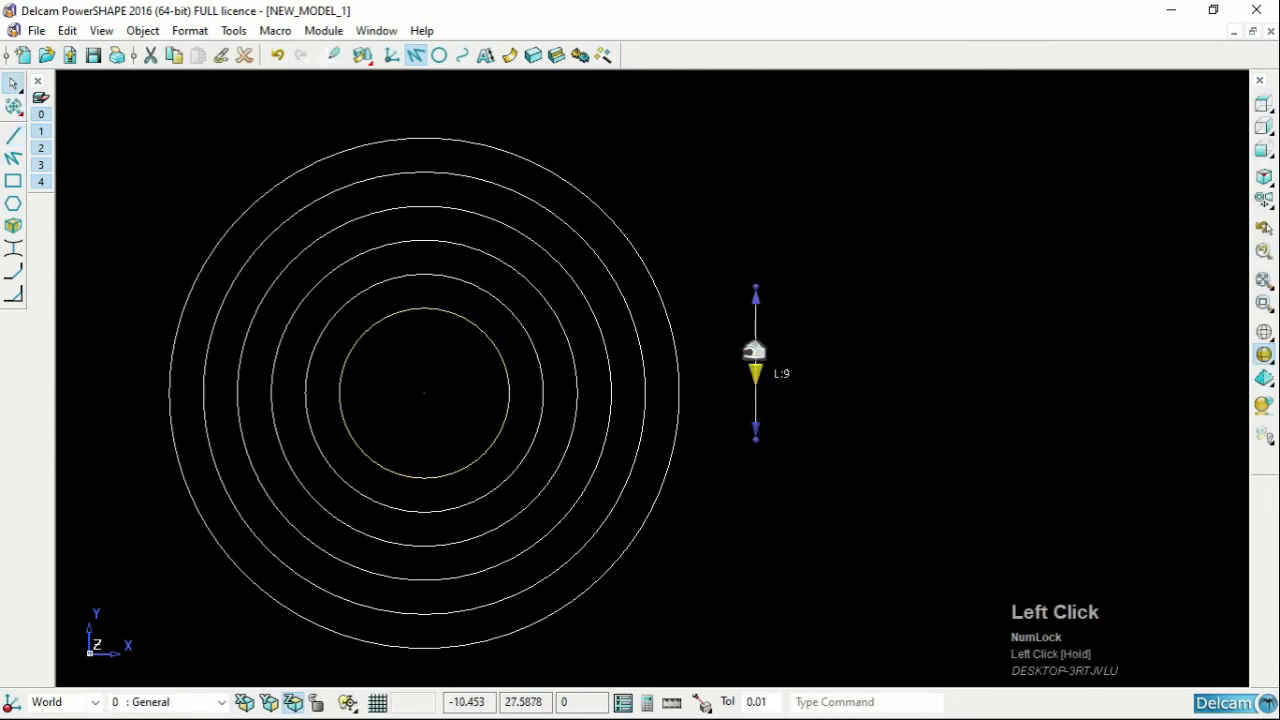
pyautogui.click(13, 106)
pyautogui.click(13, 277)
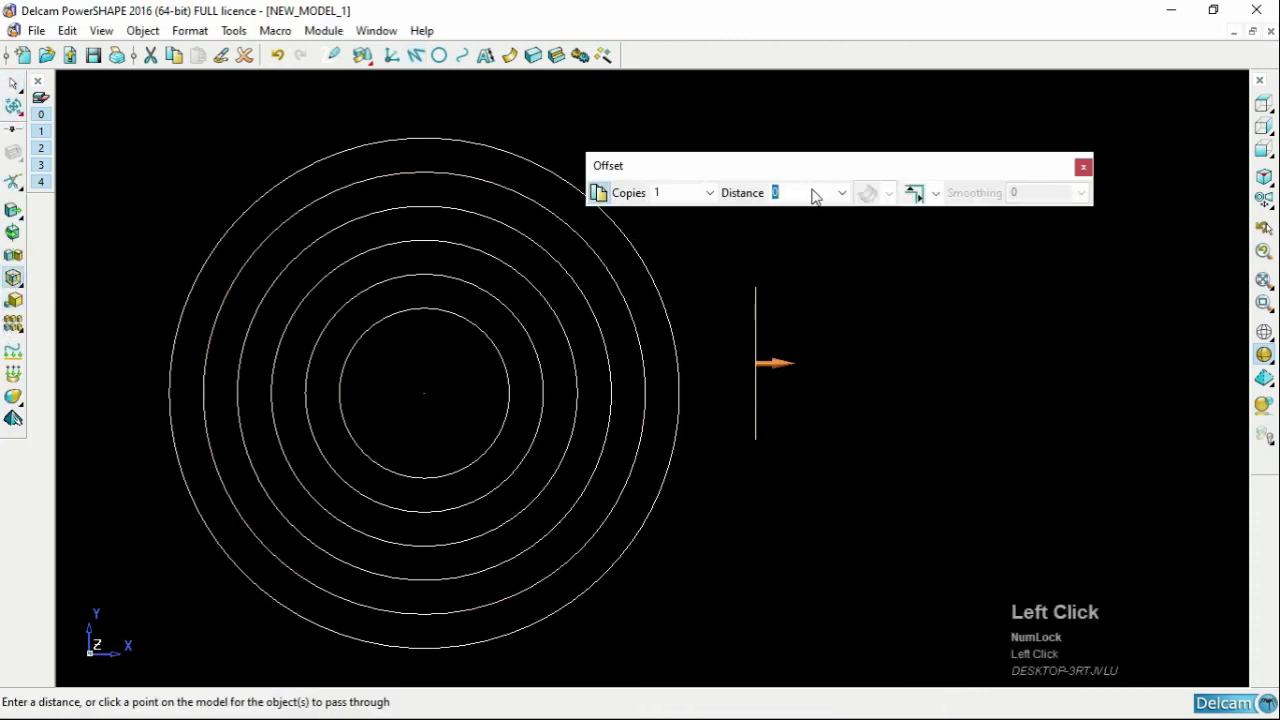
pyautogui.click(686, 195)
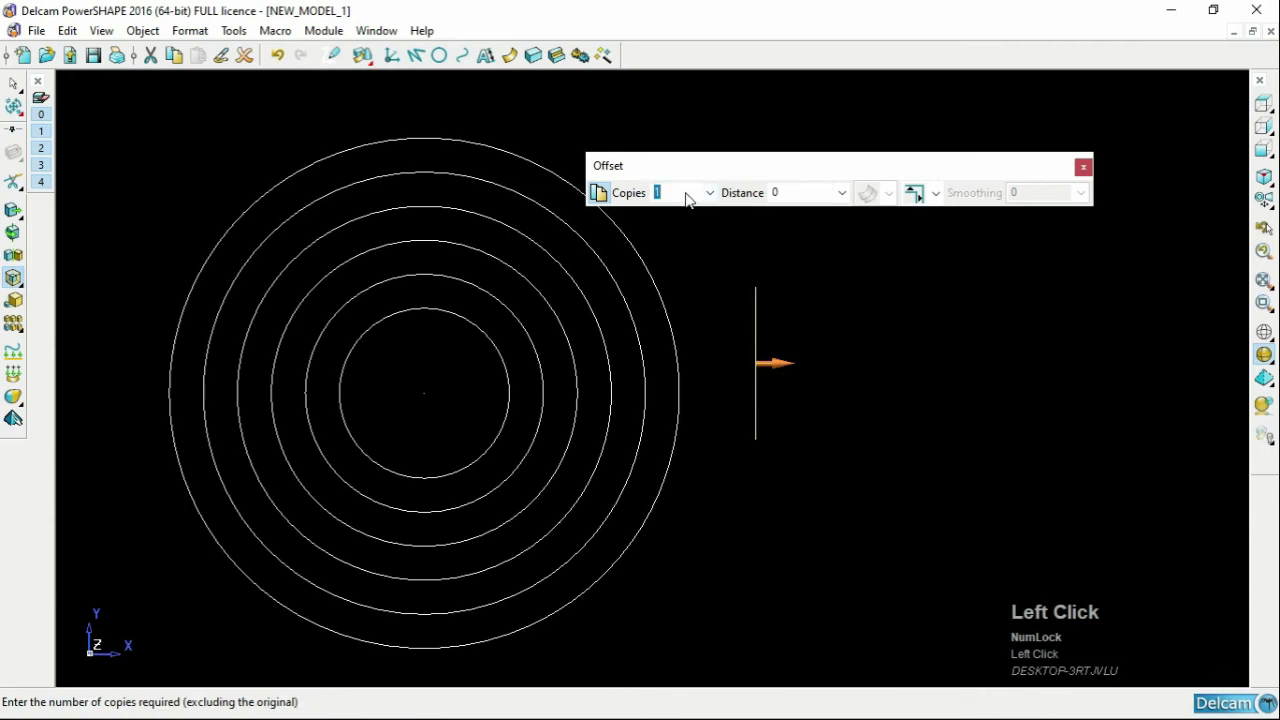
pyautogui.write('5')
pyautogui.press('Tab')
pyautogui.write('2')
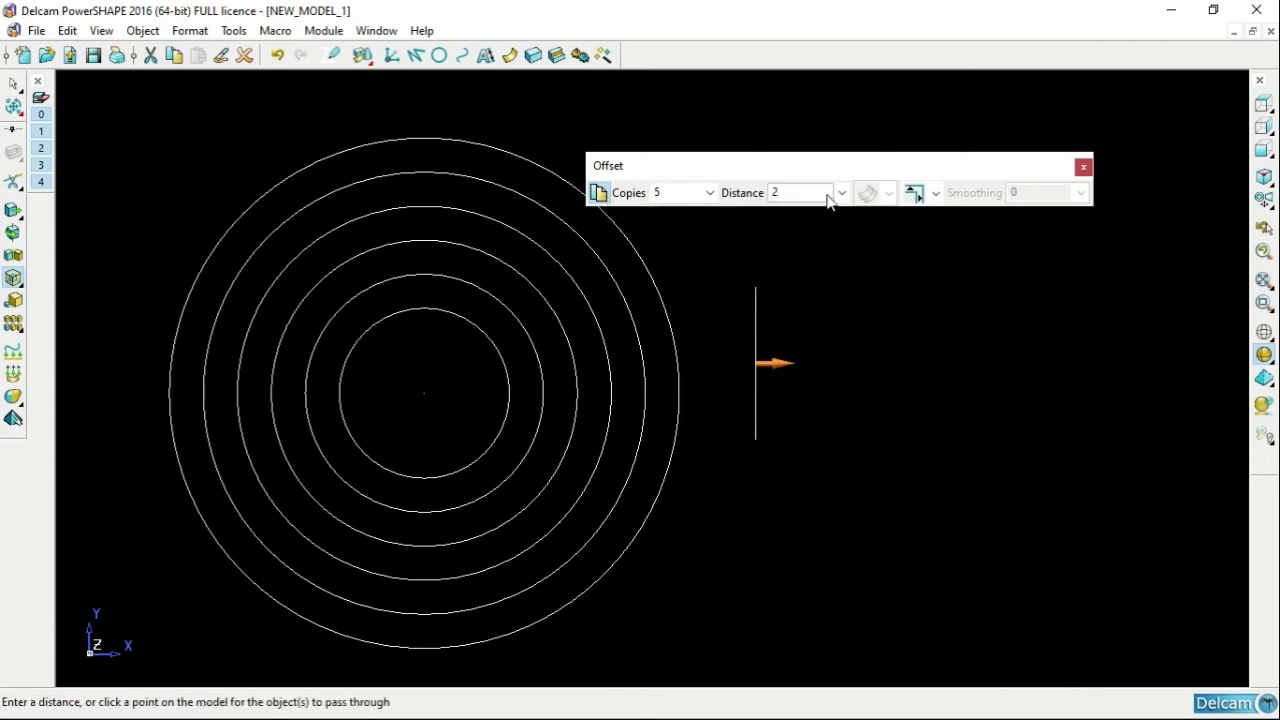
pyautogui.press('Return')
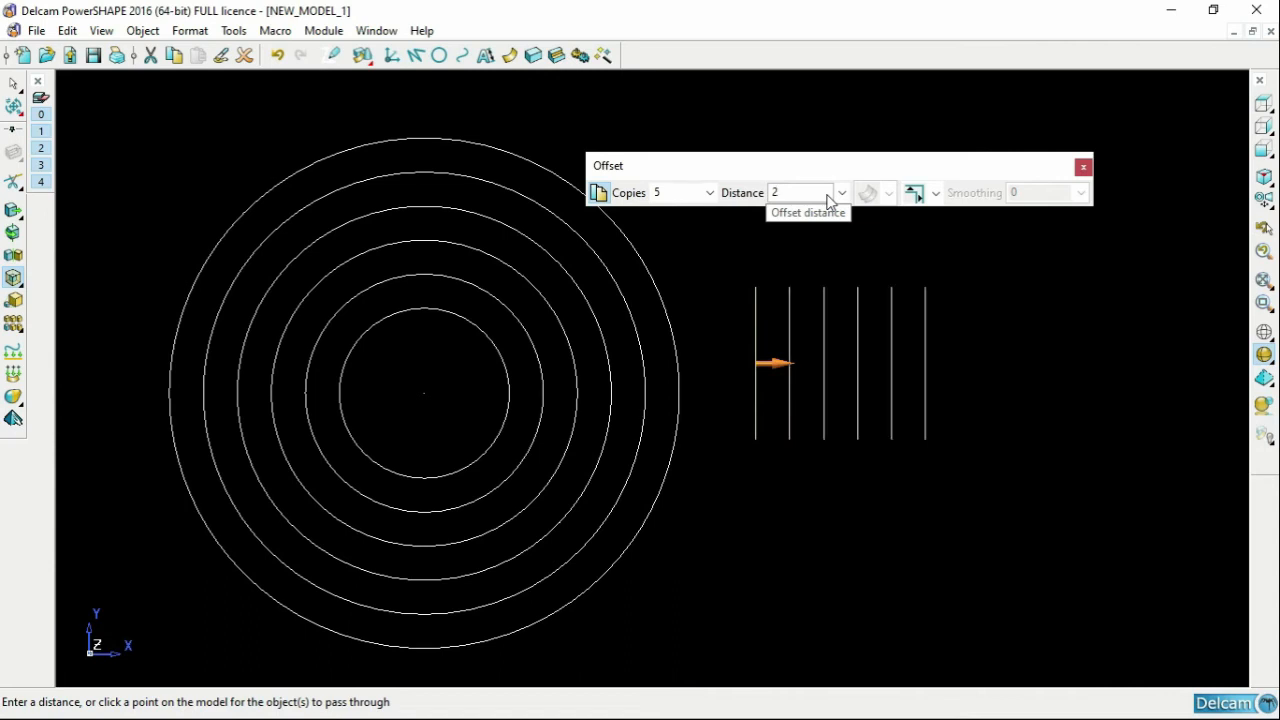
pyautogui.rightClick(809, 494)
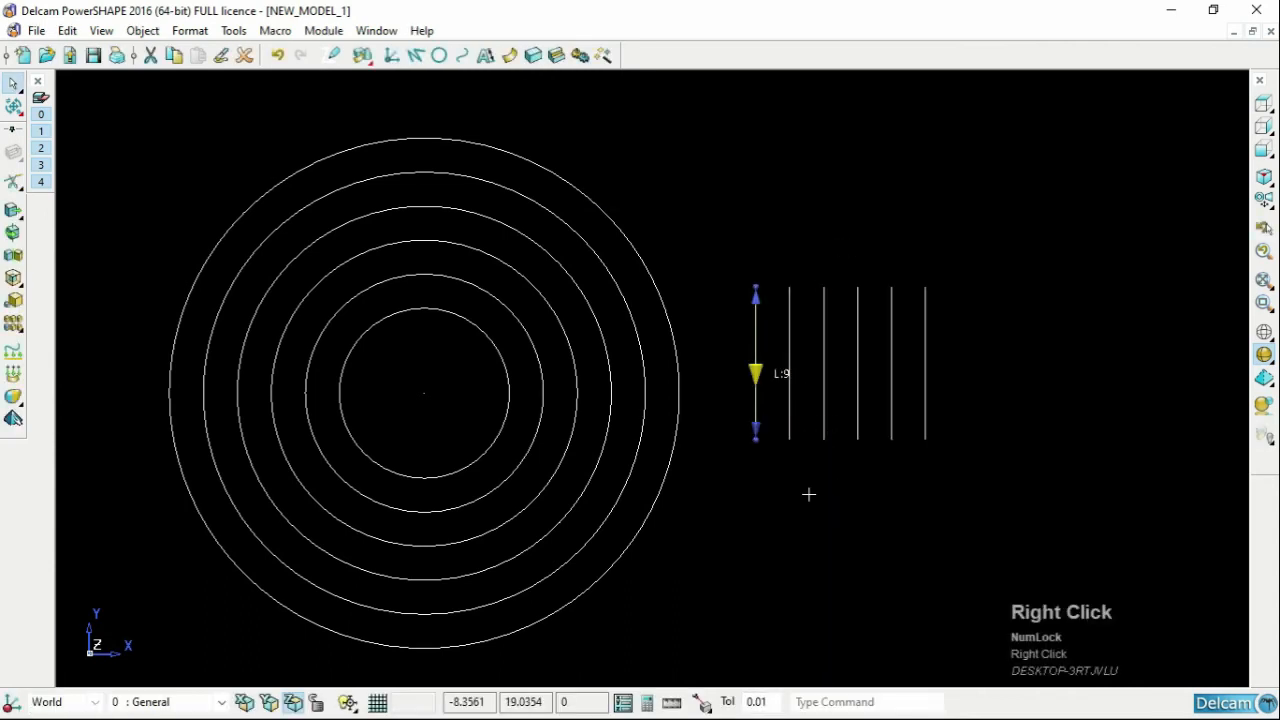
pyautogui.click(805, 492)
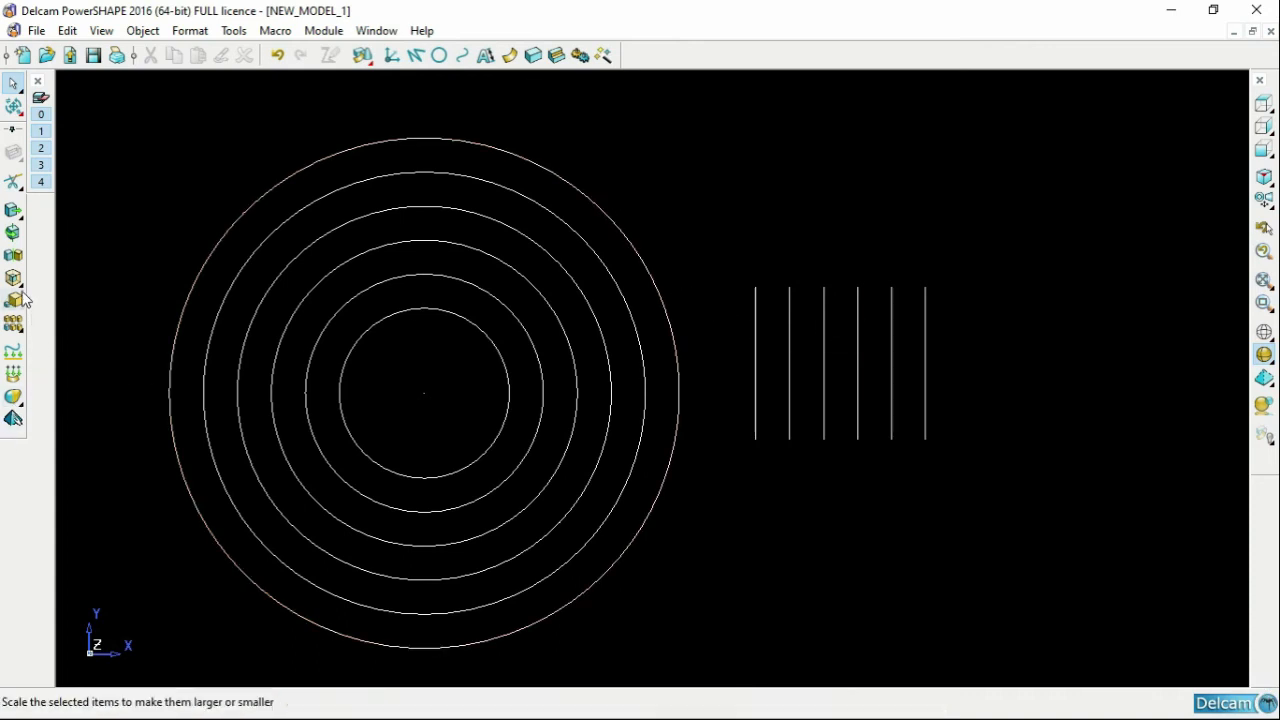
# Step: Delete all the concentric circles and the parallel lines except the rightmost one
pyautogui.moveTo(14, 280)
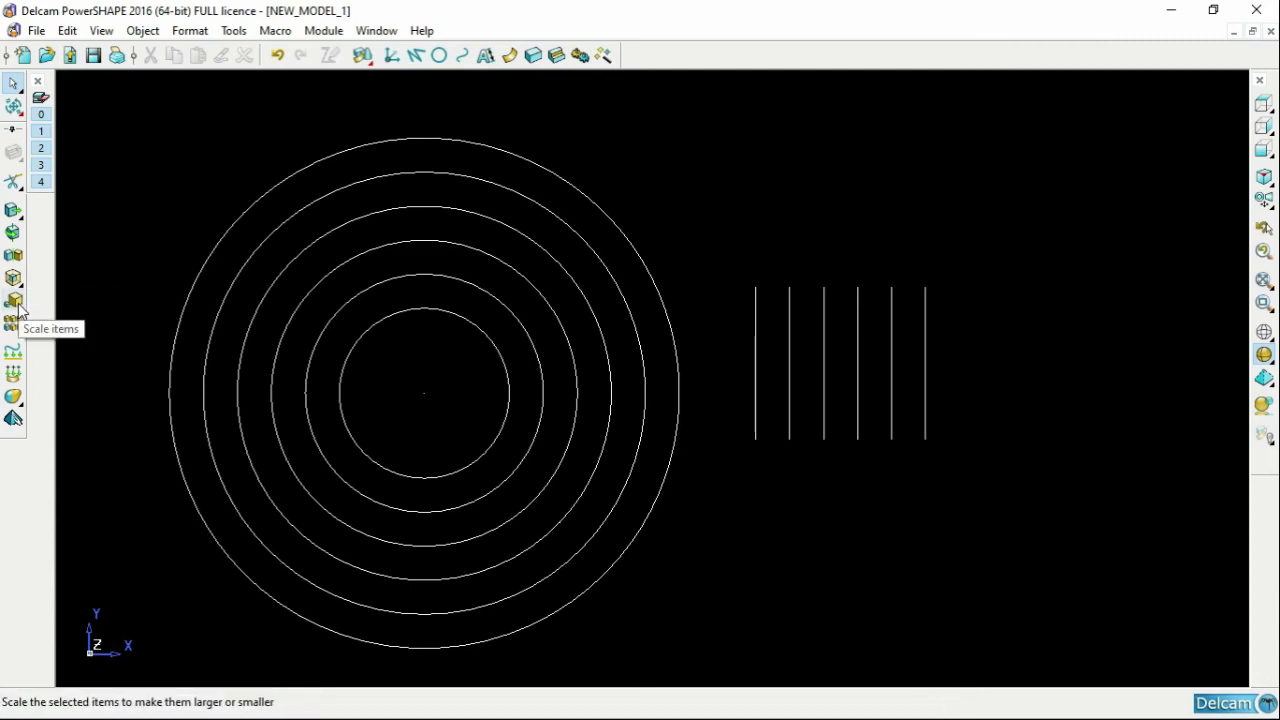
pyautogui.moveTo(454, 114); pyautogui.dragTo(905, 482)
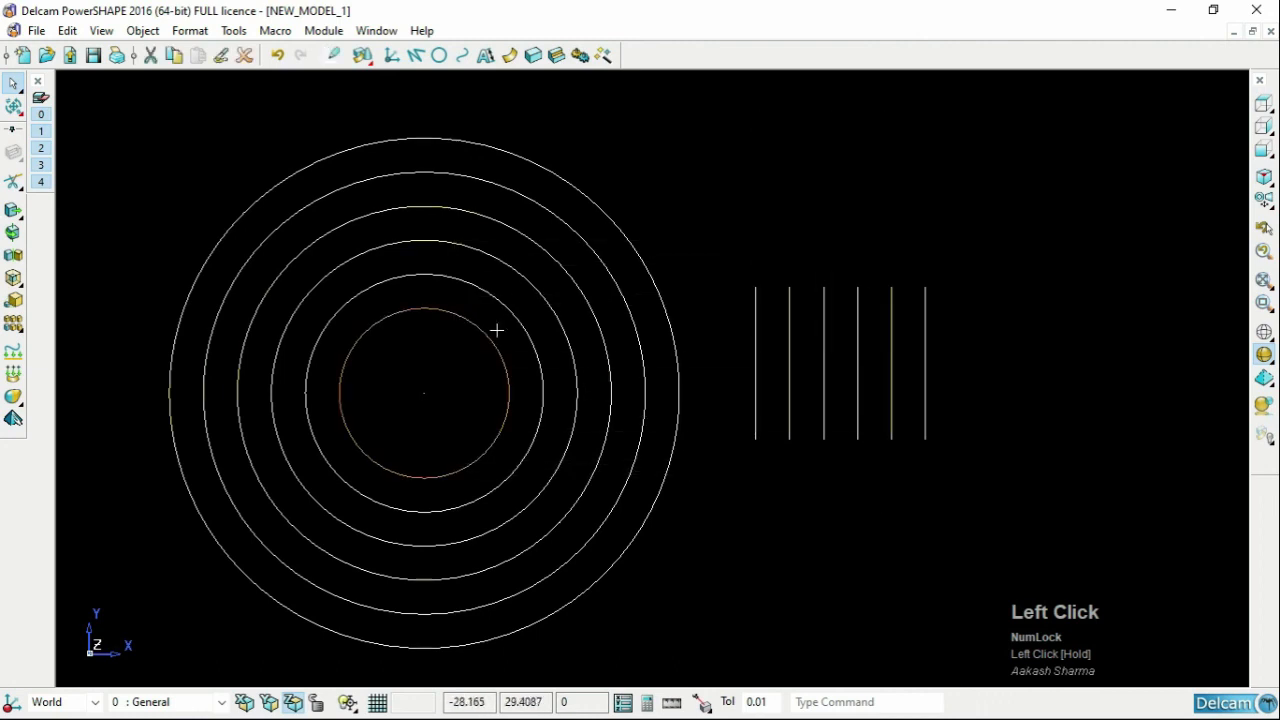
pyautogui.click(235, 58)
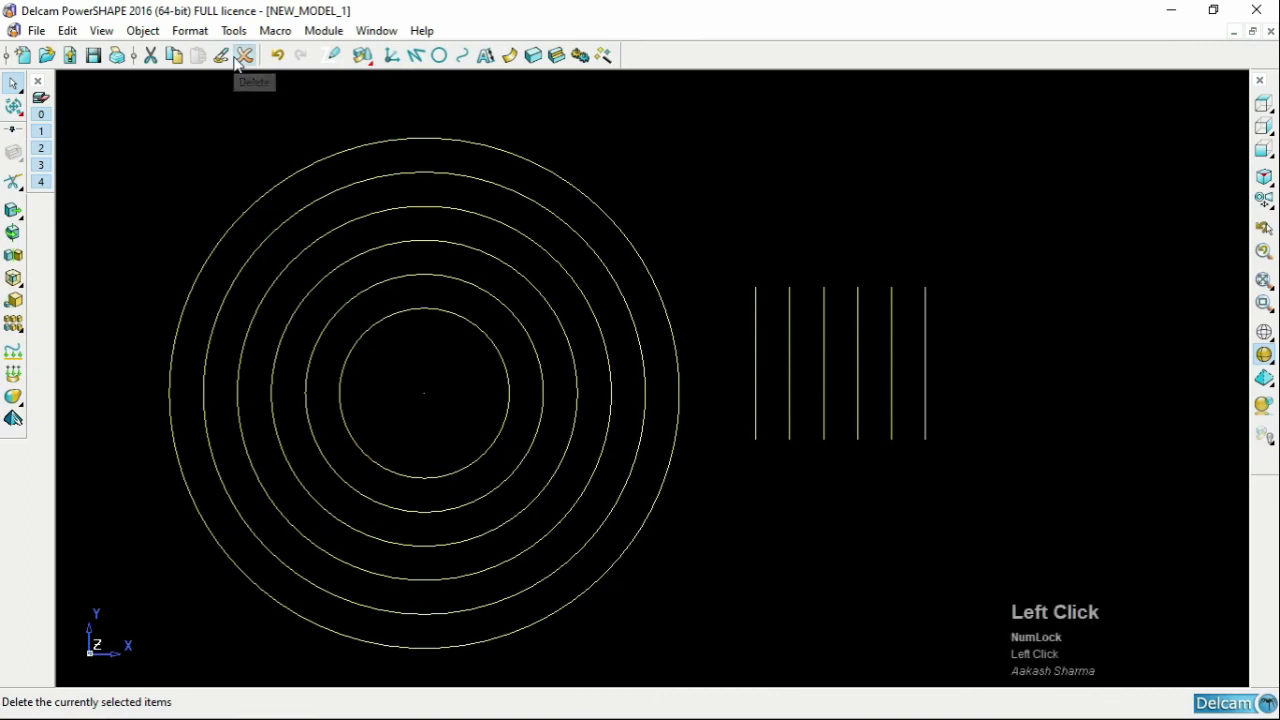
# Step: Delete the leftover triangle located below and to the right of the remaining vertical line
pyautogui.click(1265, 107)
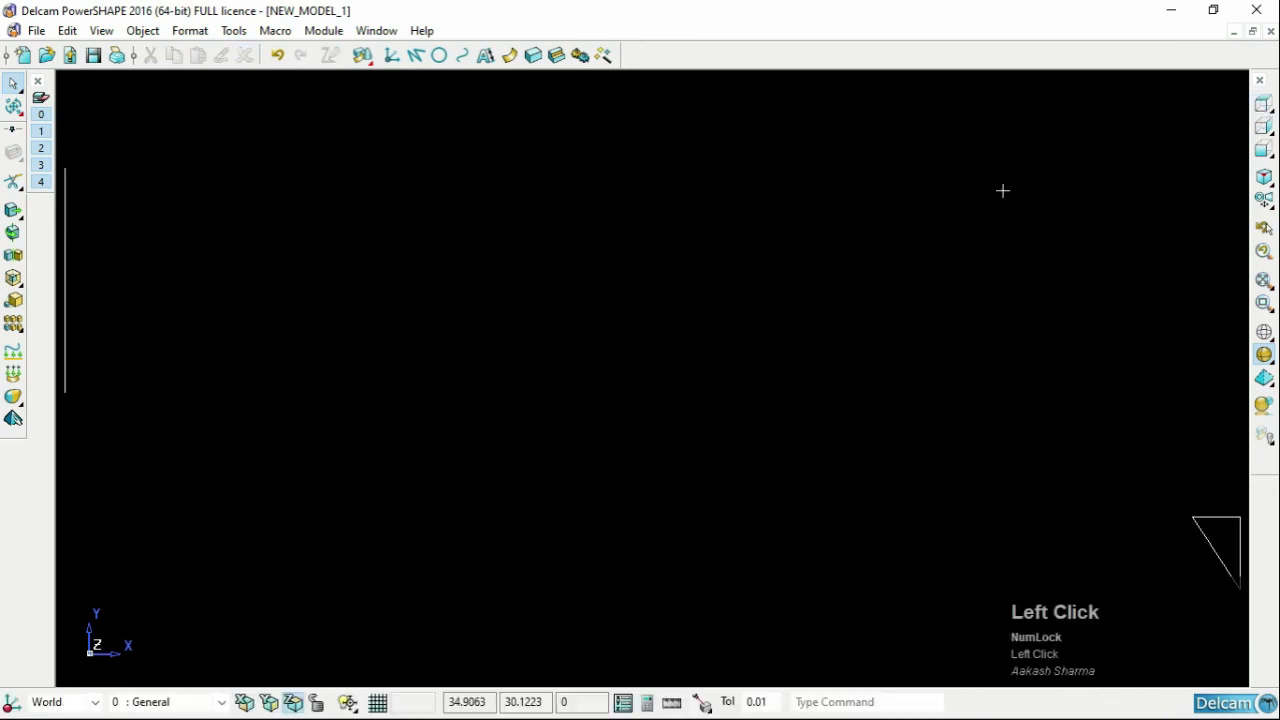
pyautogui.scroll(-3, 640, 277)
pyautogui.scroll(2, 657, 426)
pyautogui.scroll(-2, 894, 320)
pyautogui.moveTo(977, 303); pyautogui.dragTo(1126, 543)
pyautogui.click(221, 56)
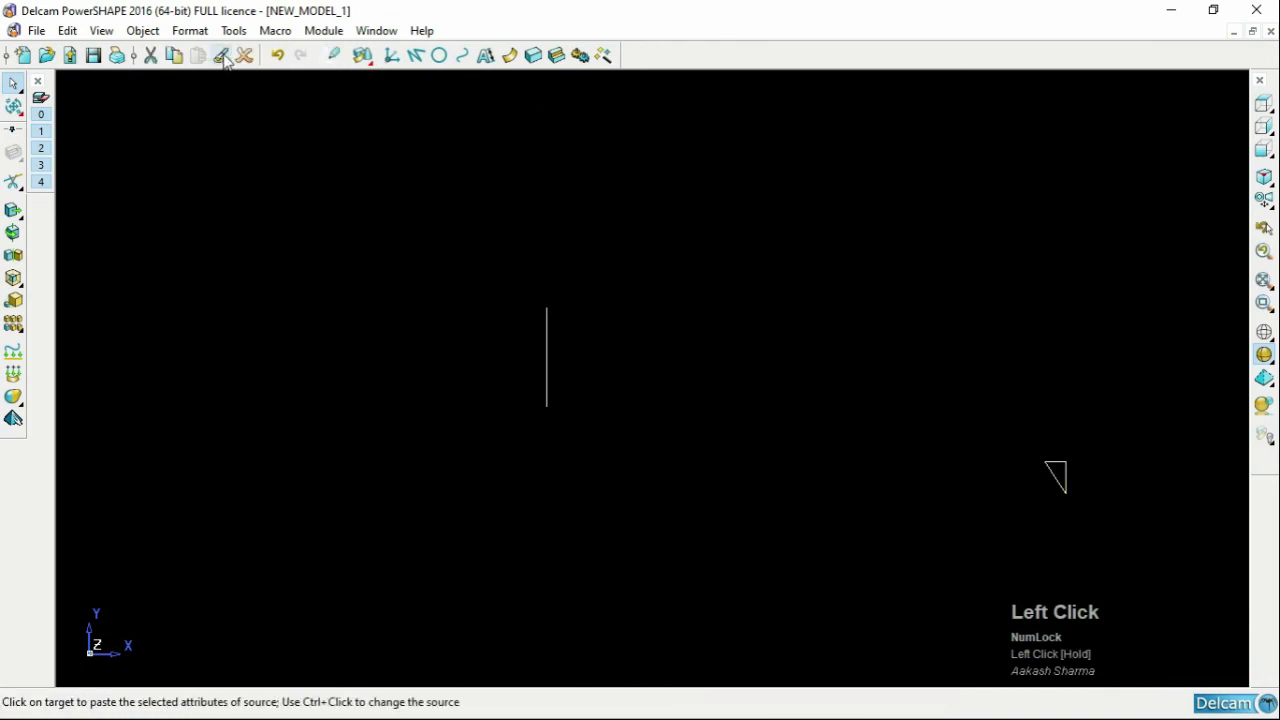
pyautogui.click(245, 55)
# Step: Set the remaining vertical line's length to 10 in the Line Editor
pyautogui.click(1270, 113)
pyautogui.moveTo(526, 251); pyautogui.dragTo(611, 349)
pyautogui.click(652, 385)
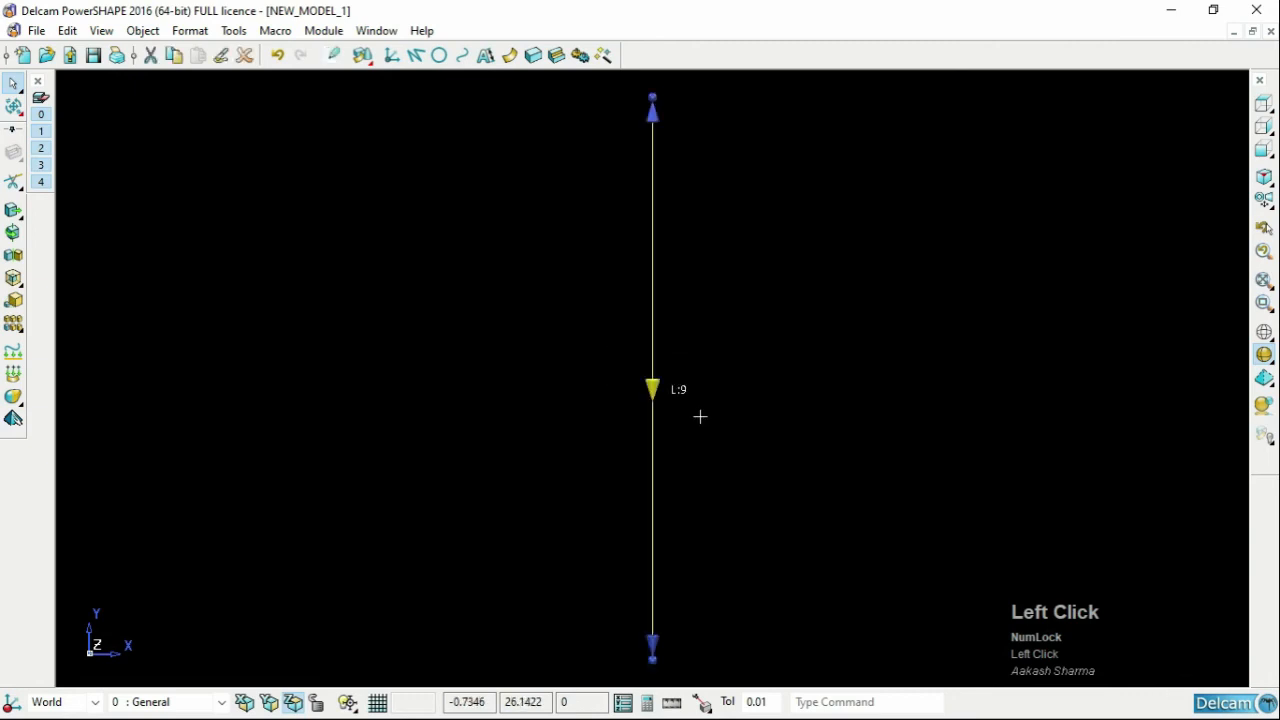
pyautogui.scroll(-1, 705, 400)
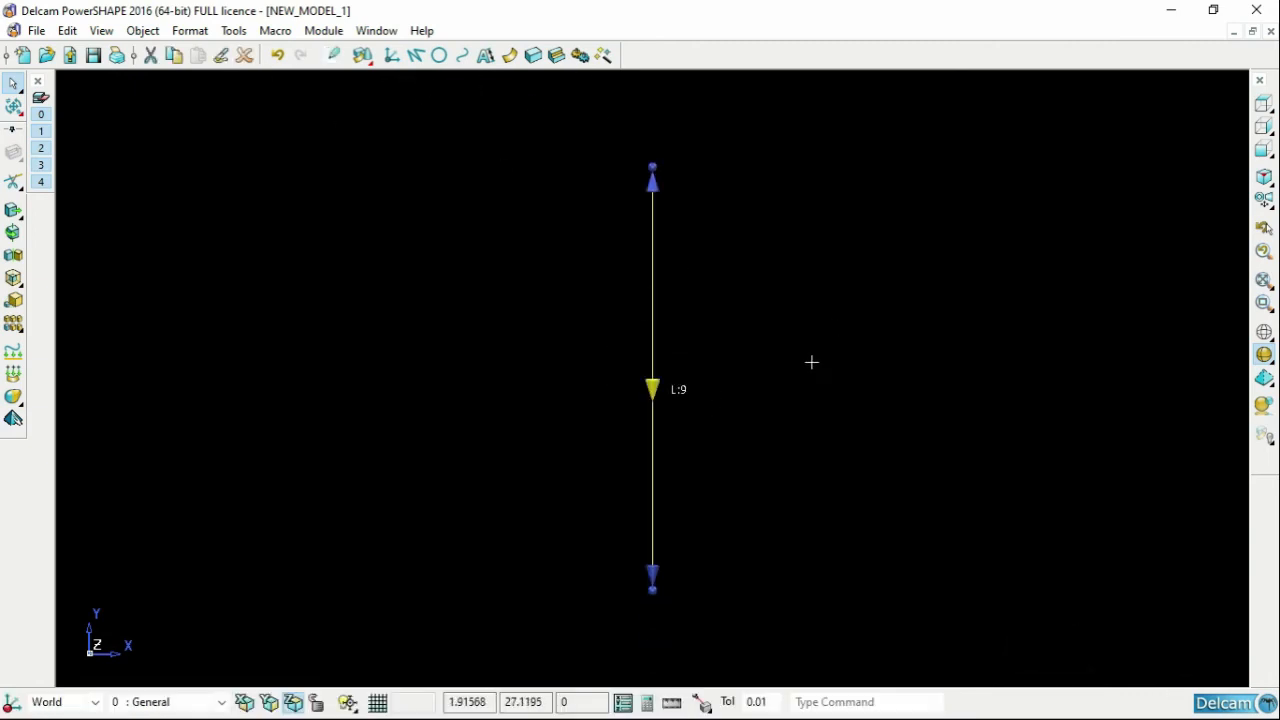
pyautogui.doubleClick(655, 287)
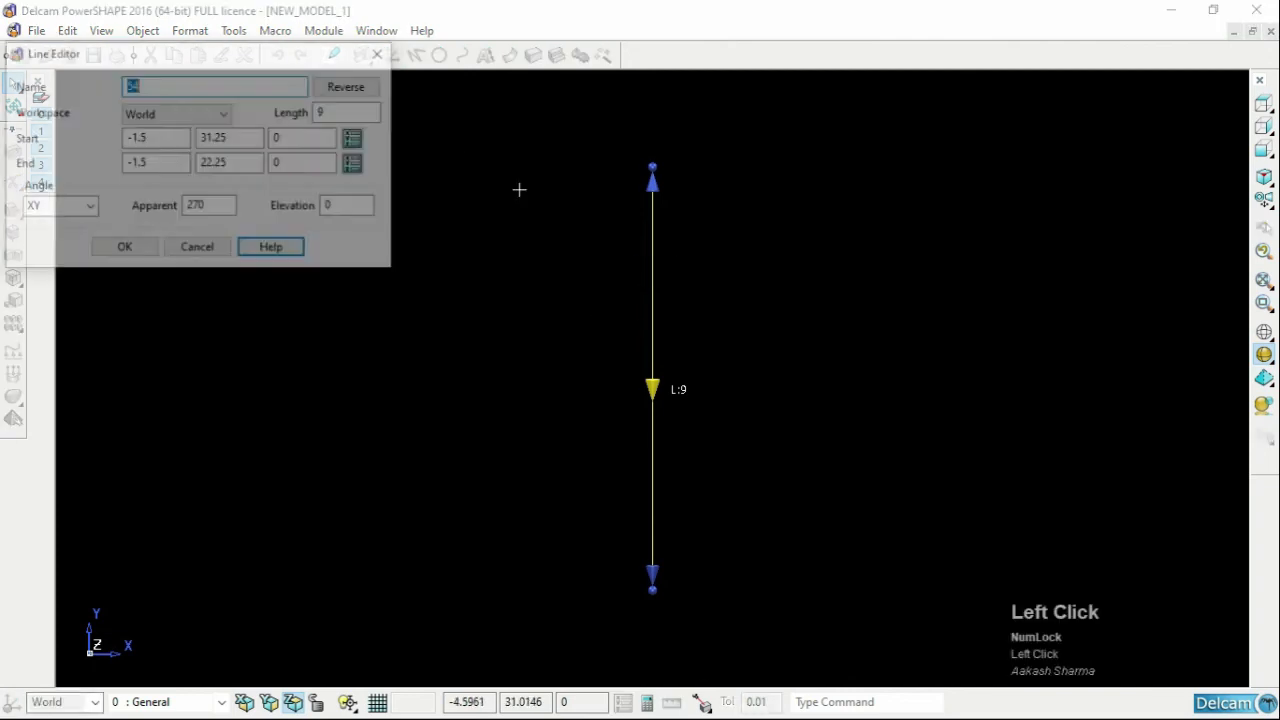
pyautogui.doubleClick(337, 117)
pyautogui.write('4.5')
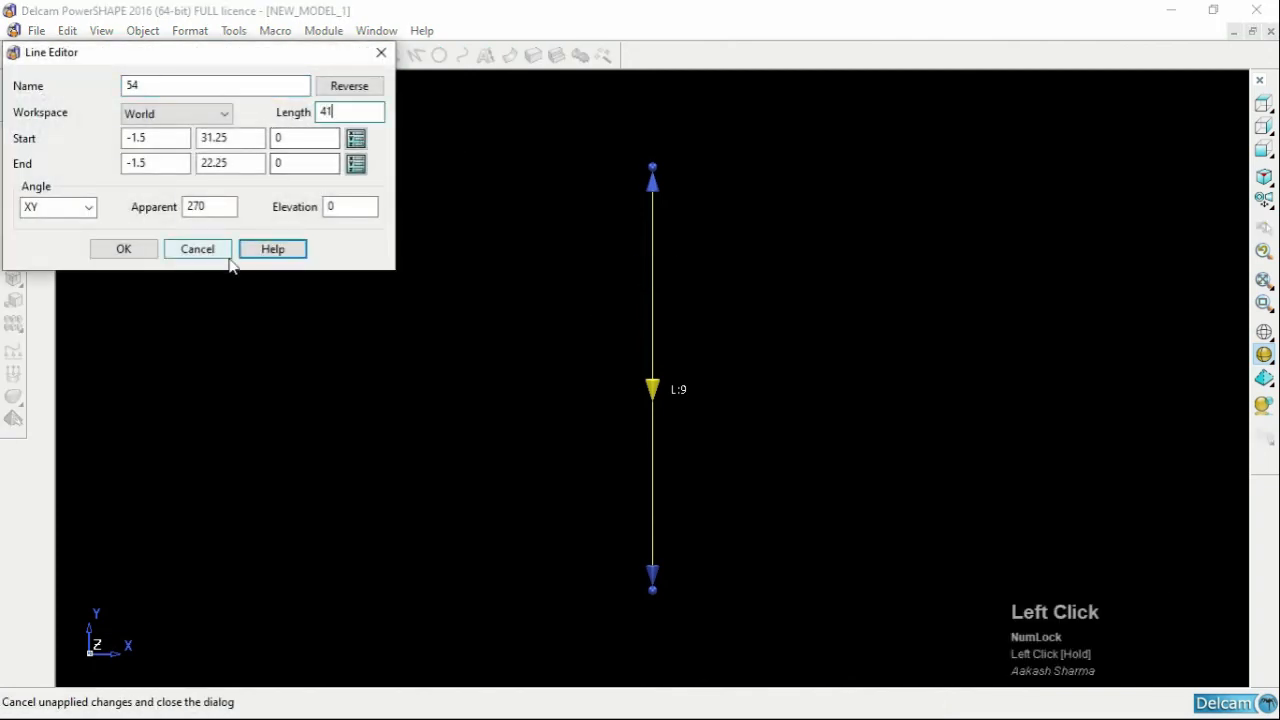
pyautogui.press('BackSpace')
pyautogui.press('BackSpace')
pyautogui.write('0')
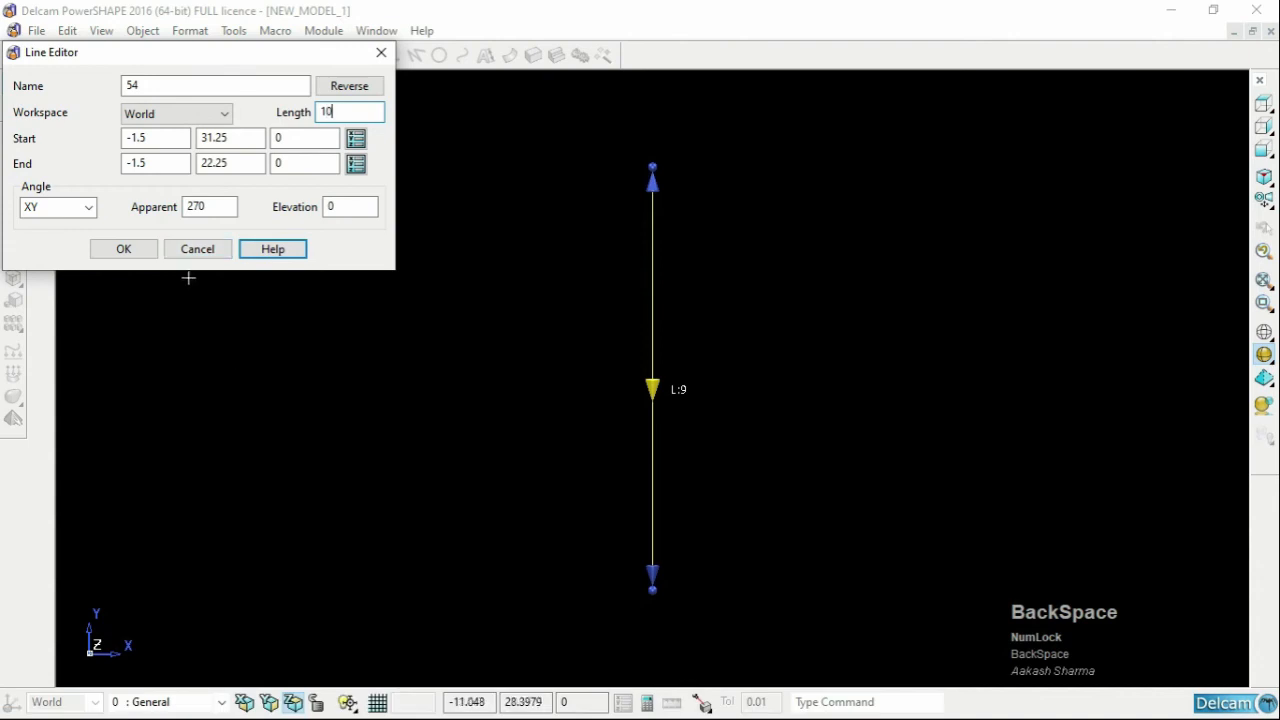
pyautogui.click(123, 250)
# Step: Scale the vertical line uniformly by a factor of 1.01 and close the Scale tool
pyautogui.moveTo(574, 363); pyautogui.dragTo(804, 443)
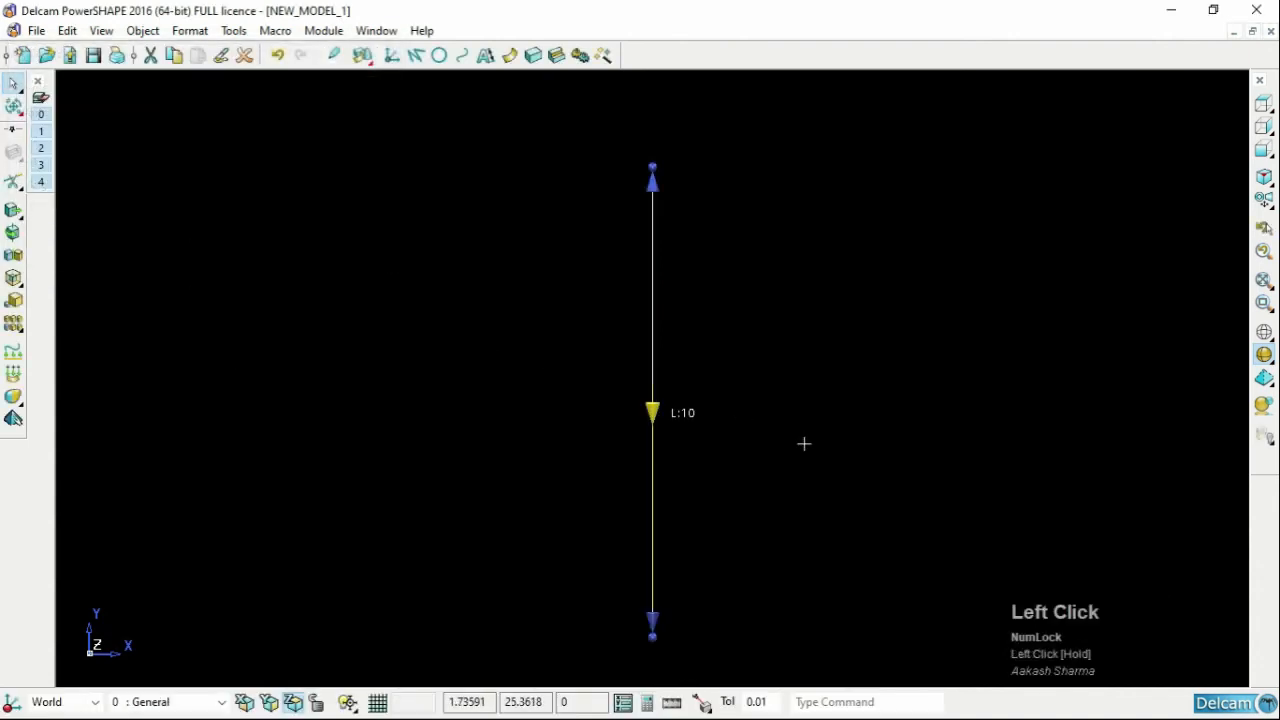
pyautogui.click(13, 303)
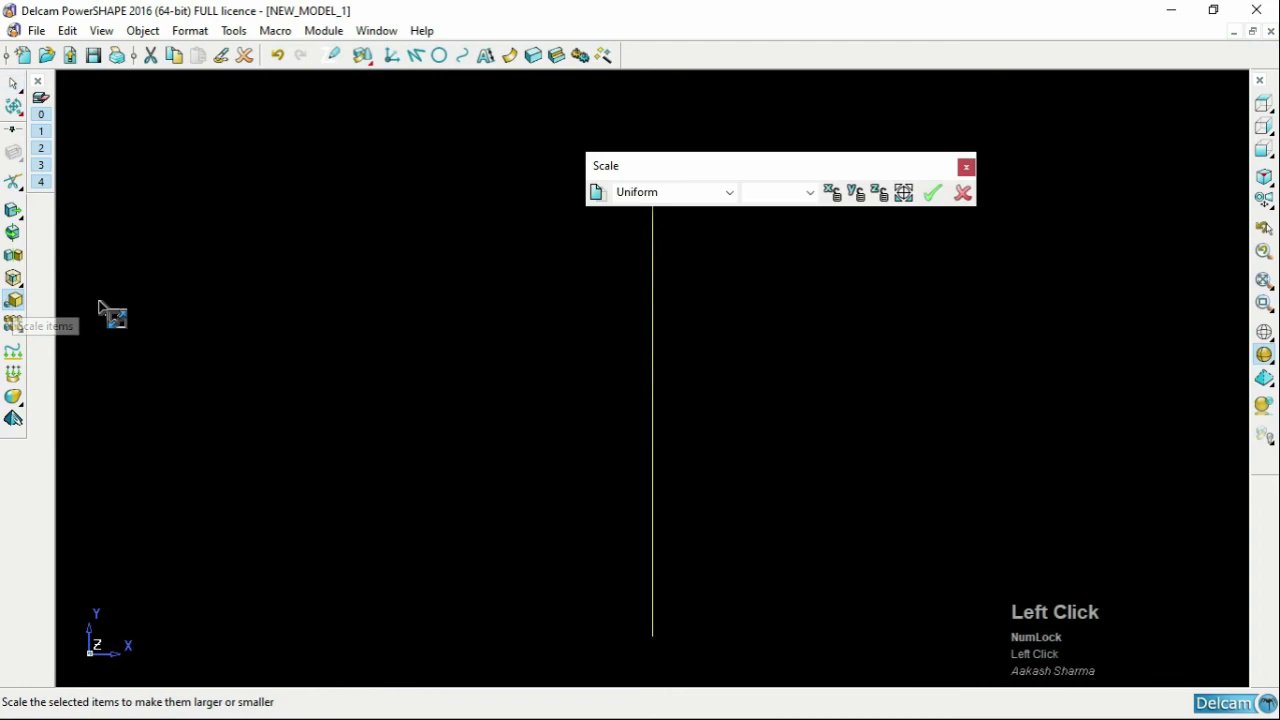
pyautogui.scroll(-1, 690, 375)
pyautogui.scroll(1, 755, 342)
pyautogui.scroll(1, 755, 342)
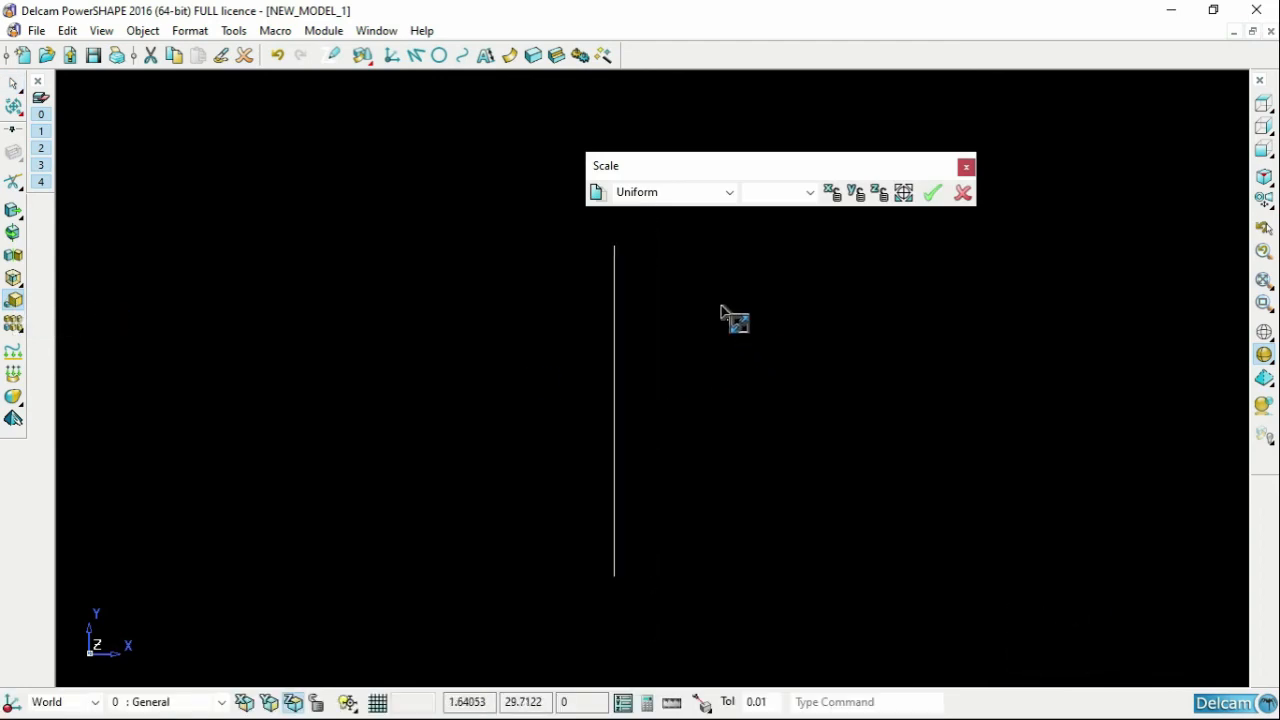
pyautogui.click(673, 201)
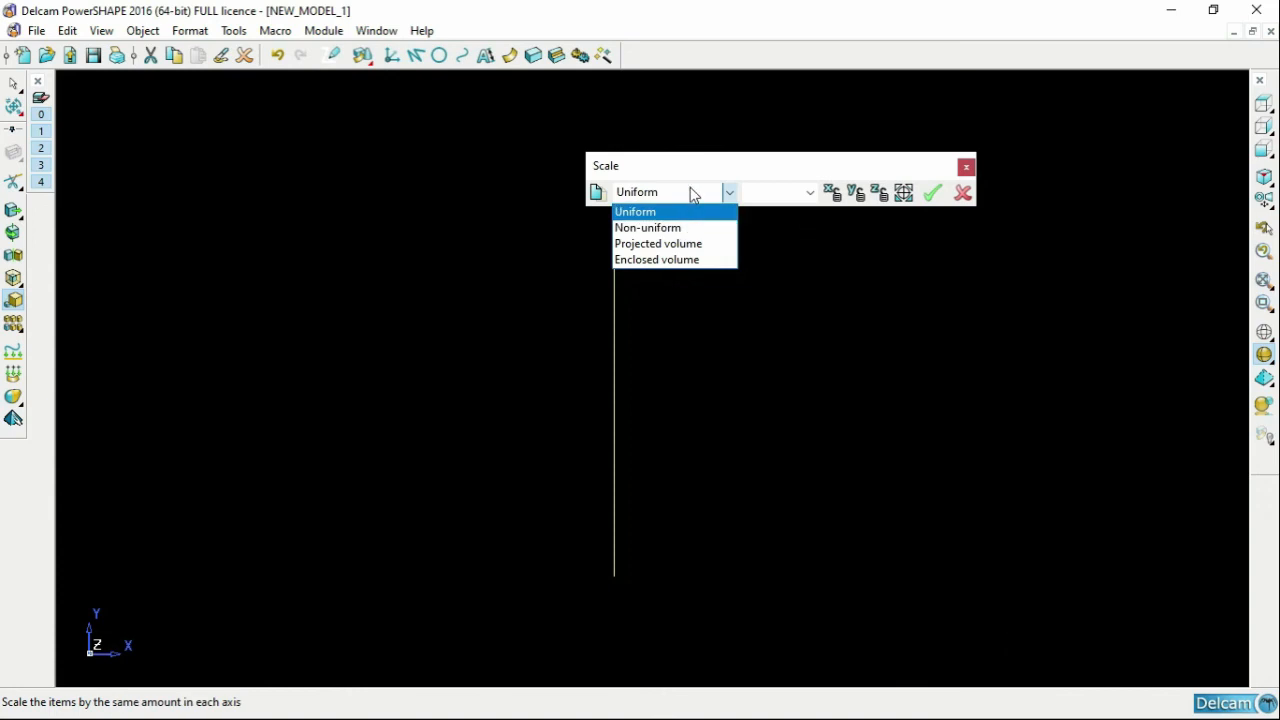
pyautogui.click(692, 190)
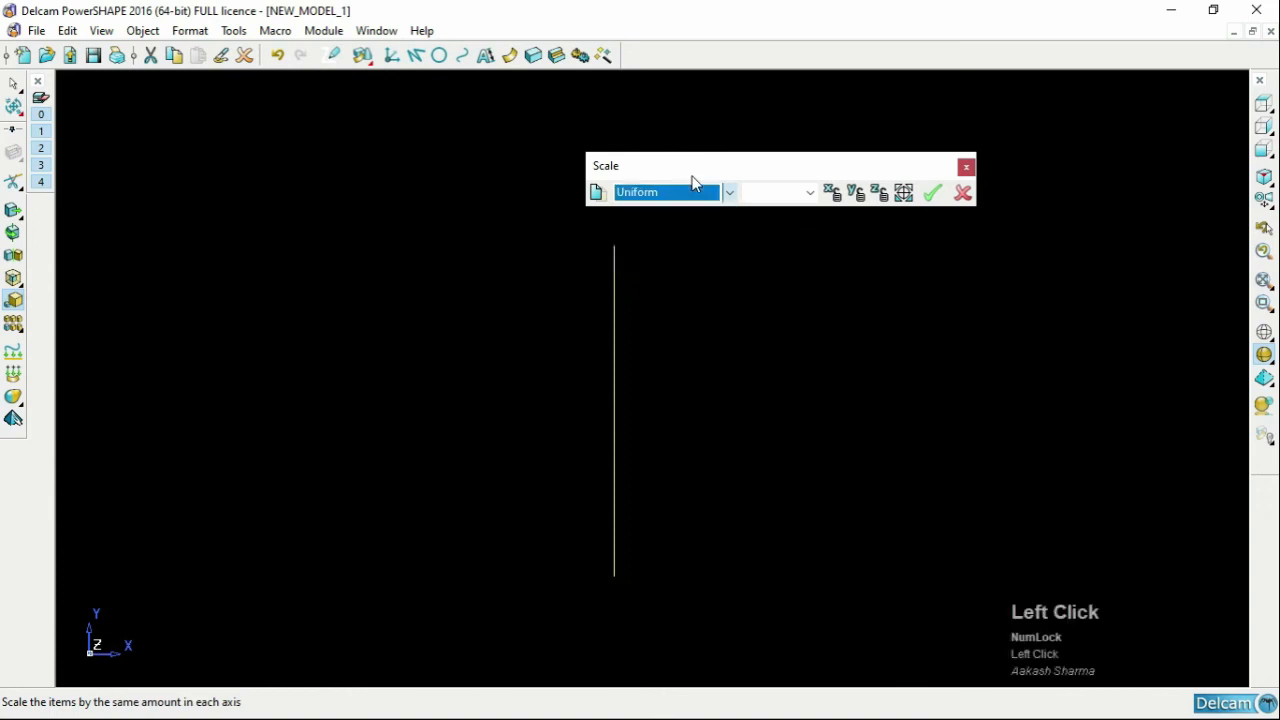
pyautogui.click(770, 193)
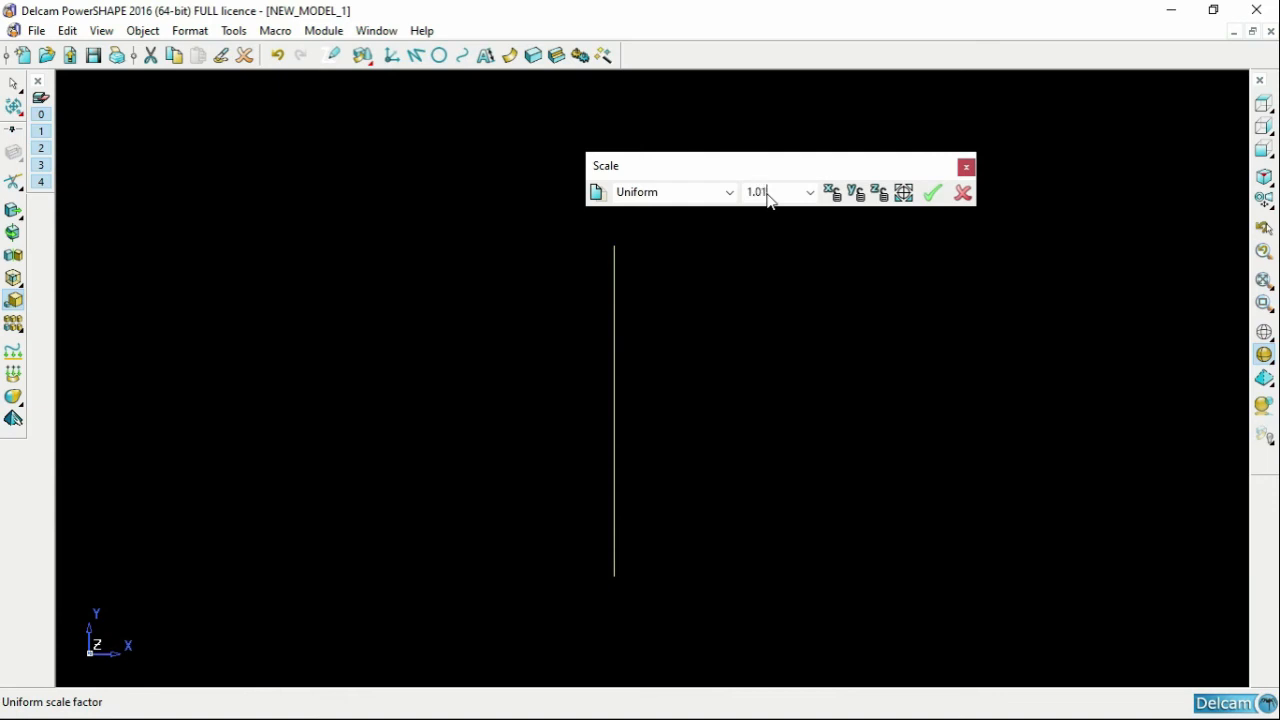
pyautogui.click(942, 197)
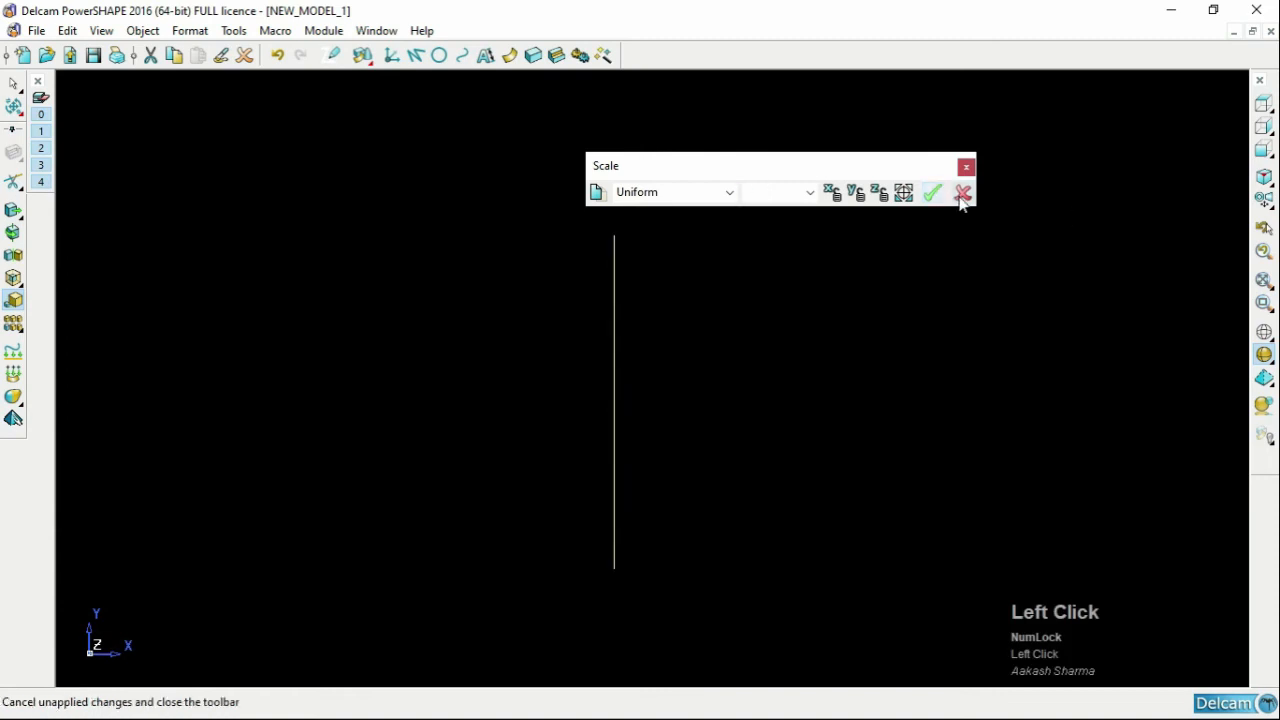
pyautogui.click(963, 193)
# Step: Scale the vertical line uniformly by a factor of 1.1, using the line's midpoint as the scale origin
pyautogui.moveTo(796, 333); pyautogui.dragTo(500, 470)
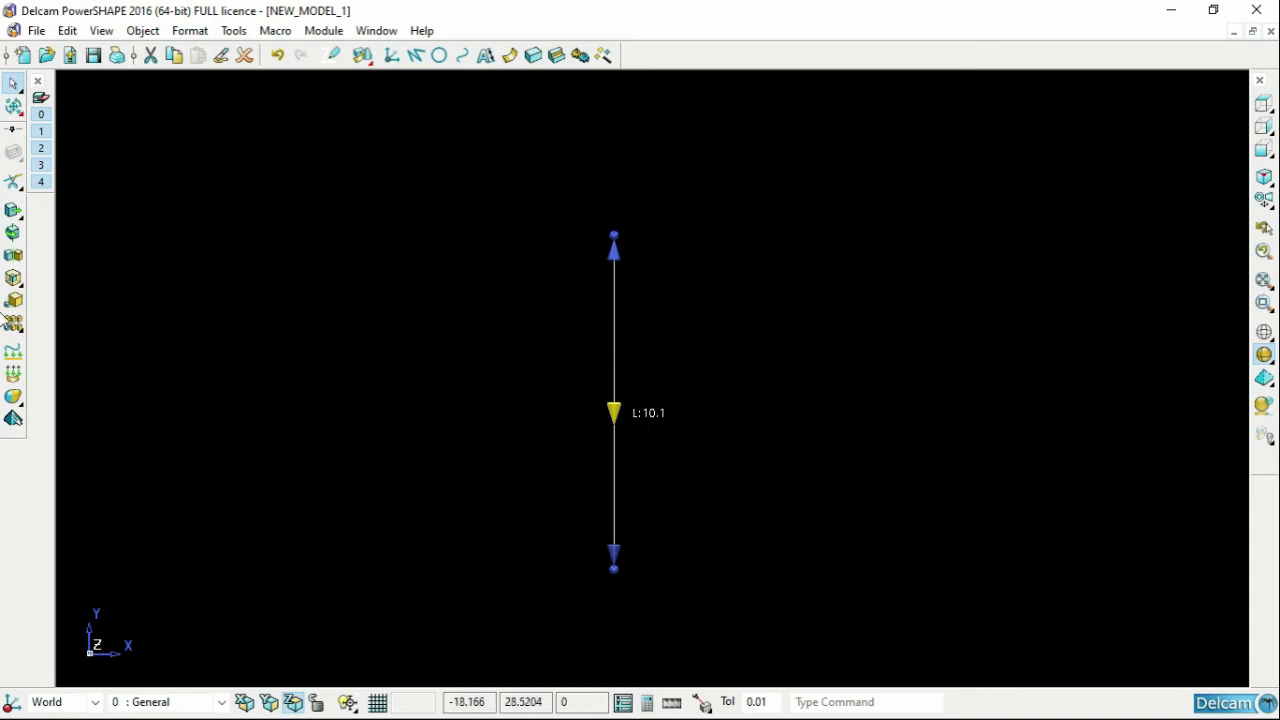
pyautogui.click(15, 313)
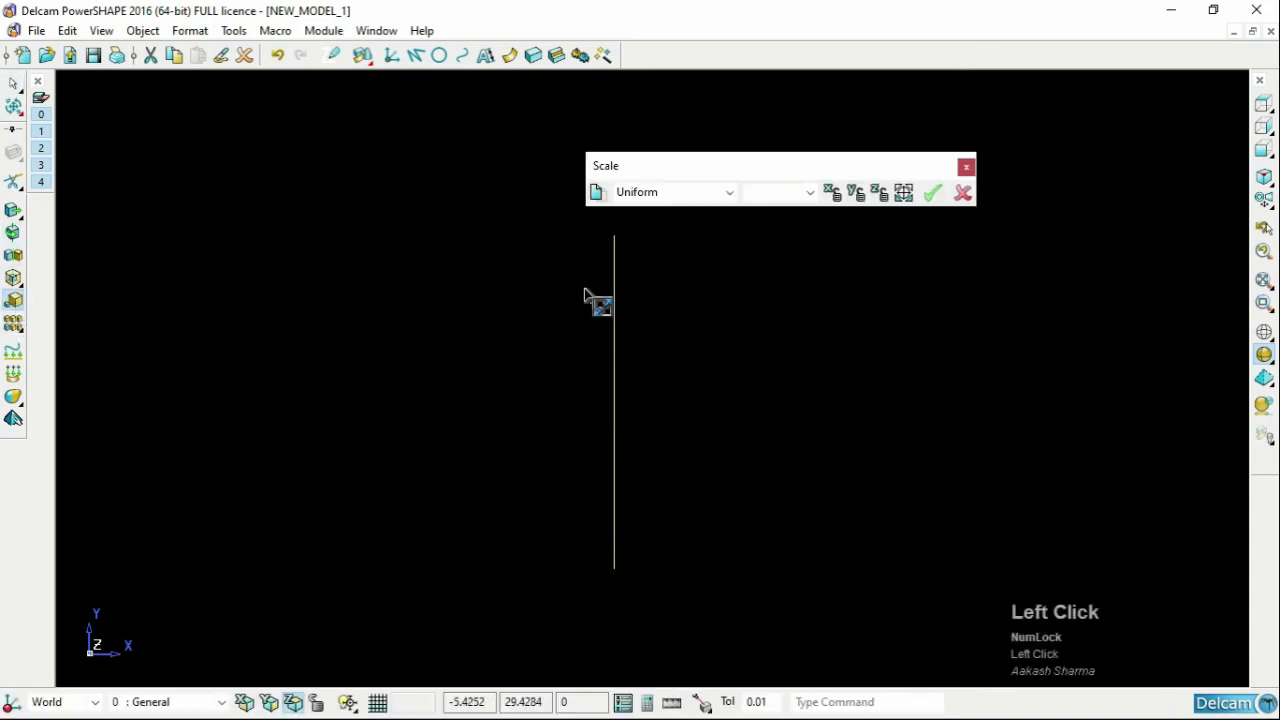
pyautogui.scroll(-1, 800, 257)
pyautogui.scroll(1, 831, 231)
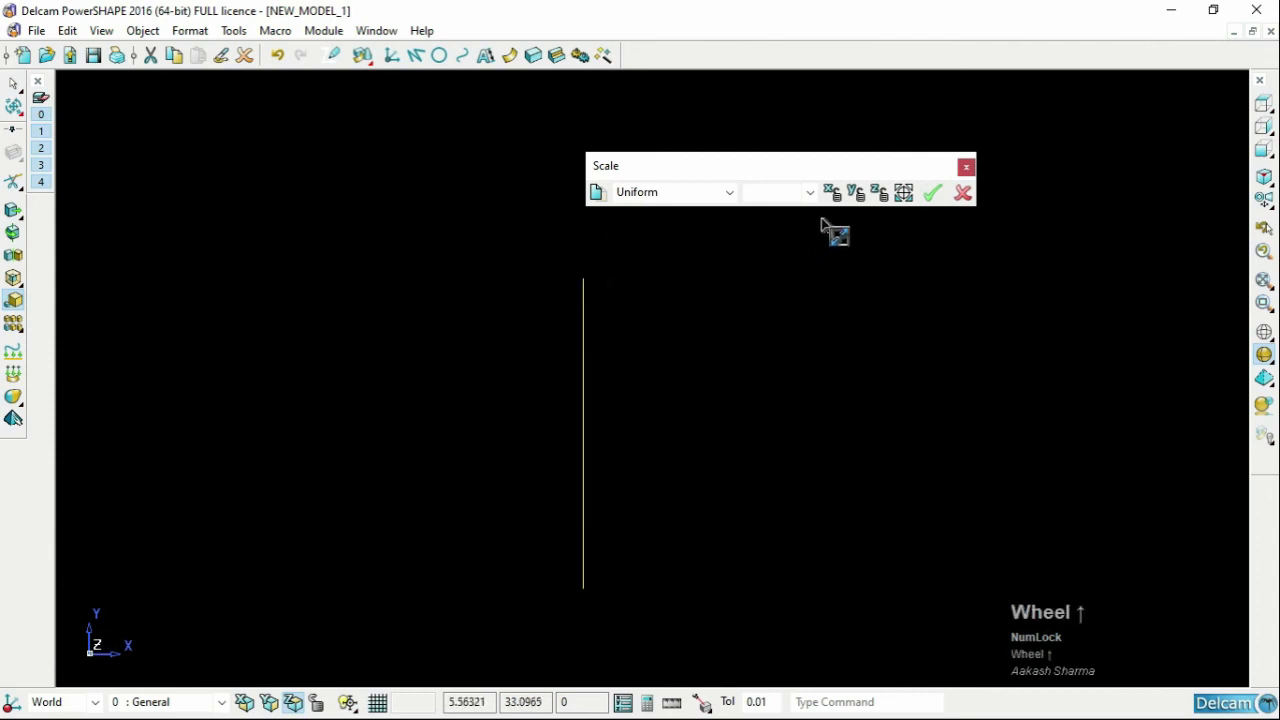
pyautogui.click(900, 194)
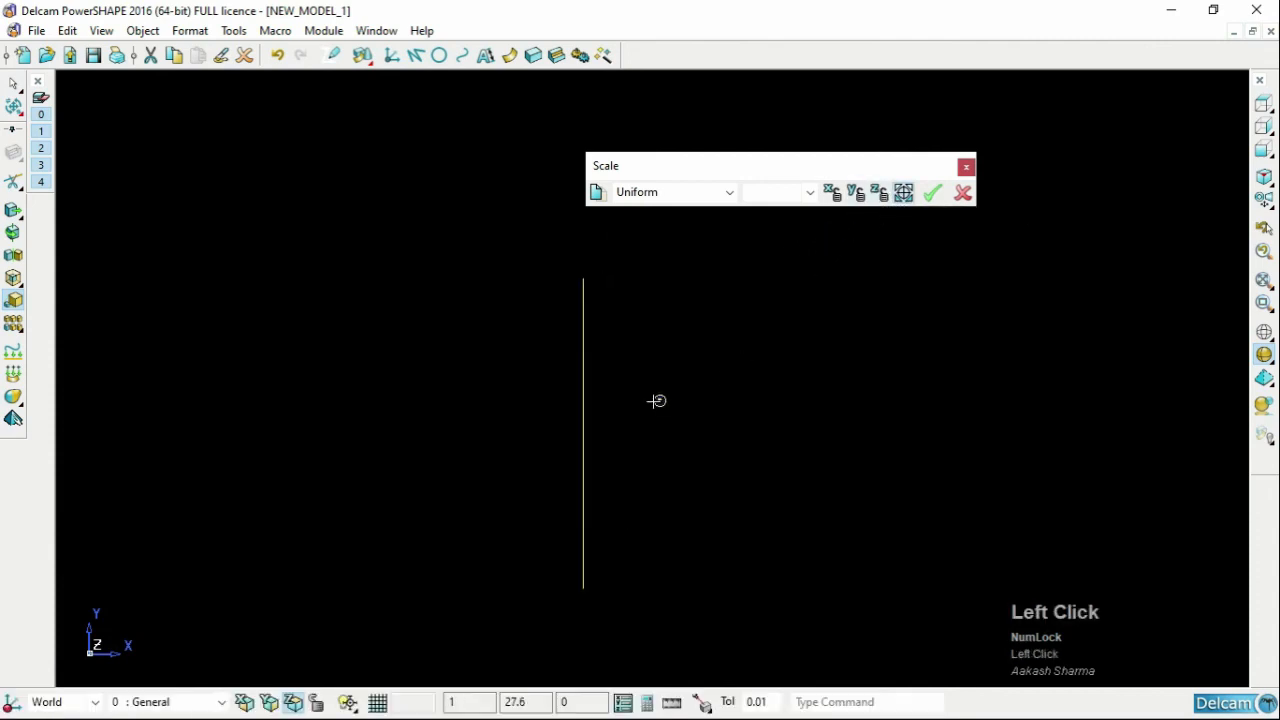
pyautogui.click(582, 433)
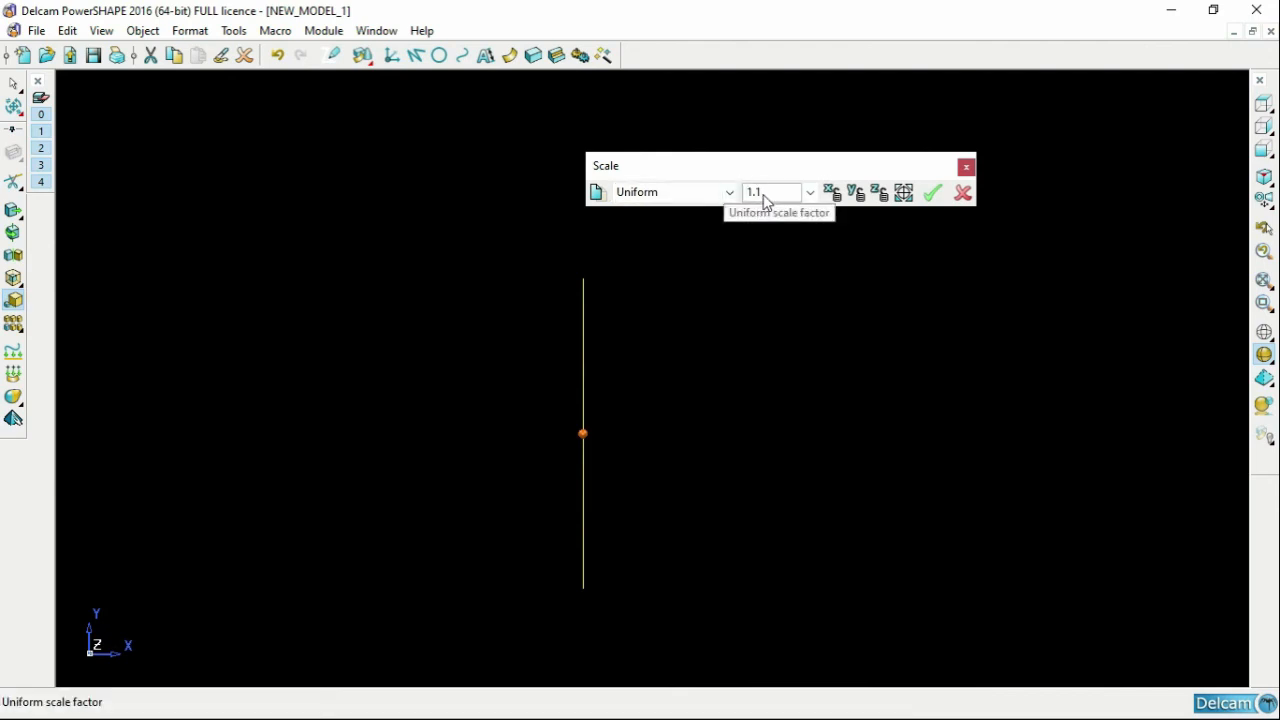
pyautogui.click(931, 194)
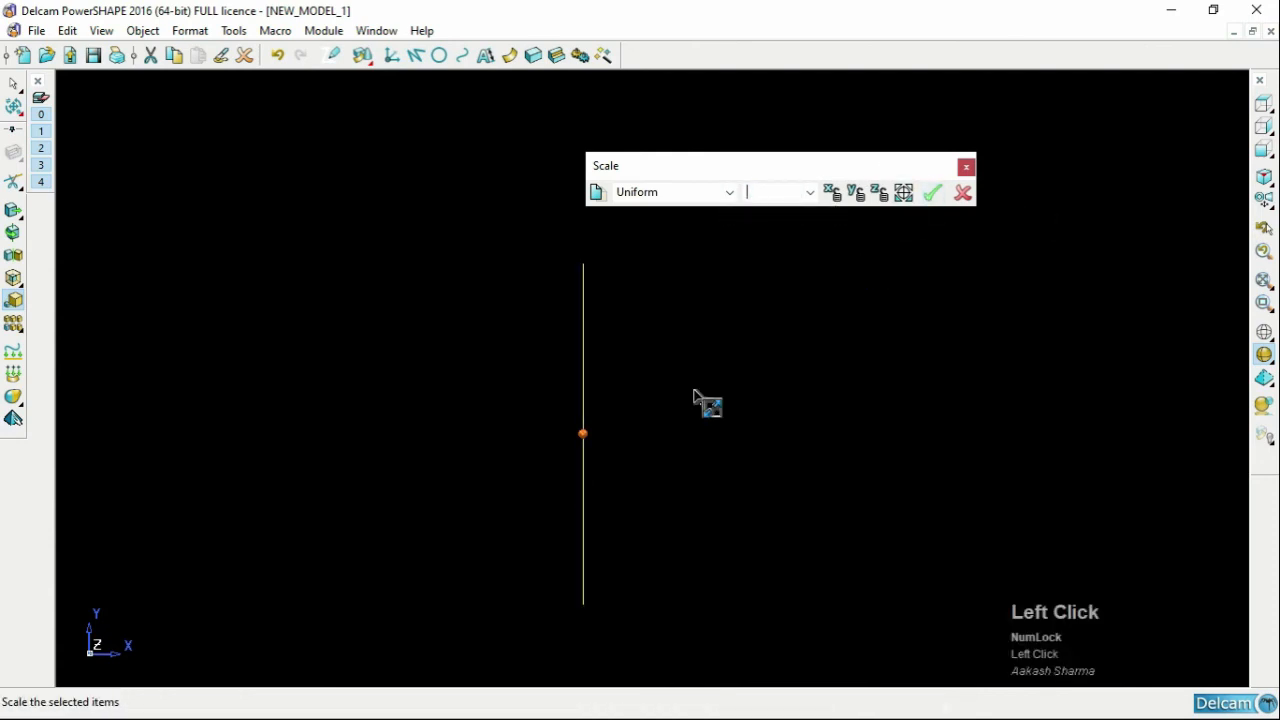
# Step: Close the Scale tool, reselect the scaled vertical line and delete it
pyautogui.rightClick(533, 368)
pyautogui.click(493, 325)
pyautogui.moveTo(493, 325); pyautogui.dragTo(632, 418)
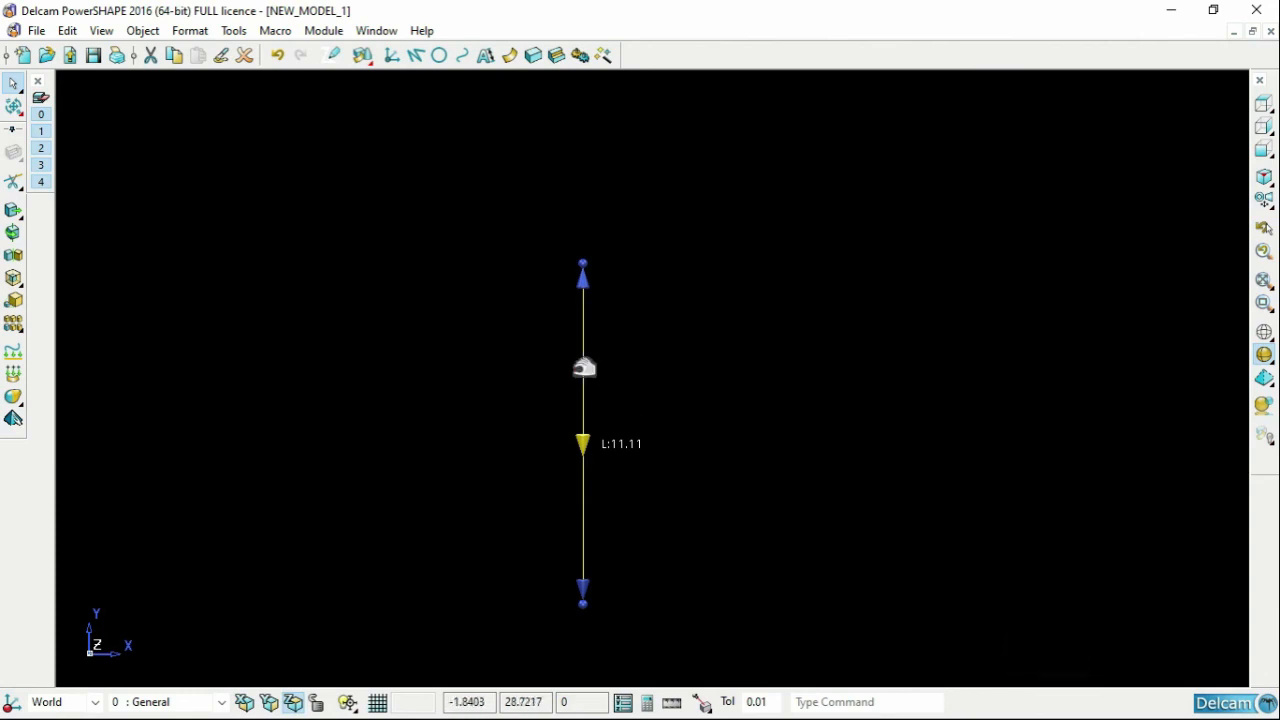
pyautogui.click(245, 56)
# Step: Draw a 5 x 5 rectangle in the empty model and leave the rectangle command
pyautogui.click(415, 55)
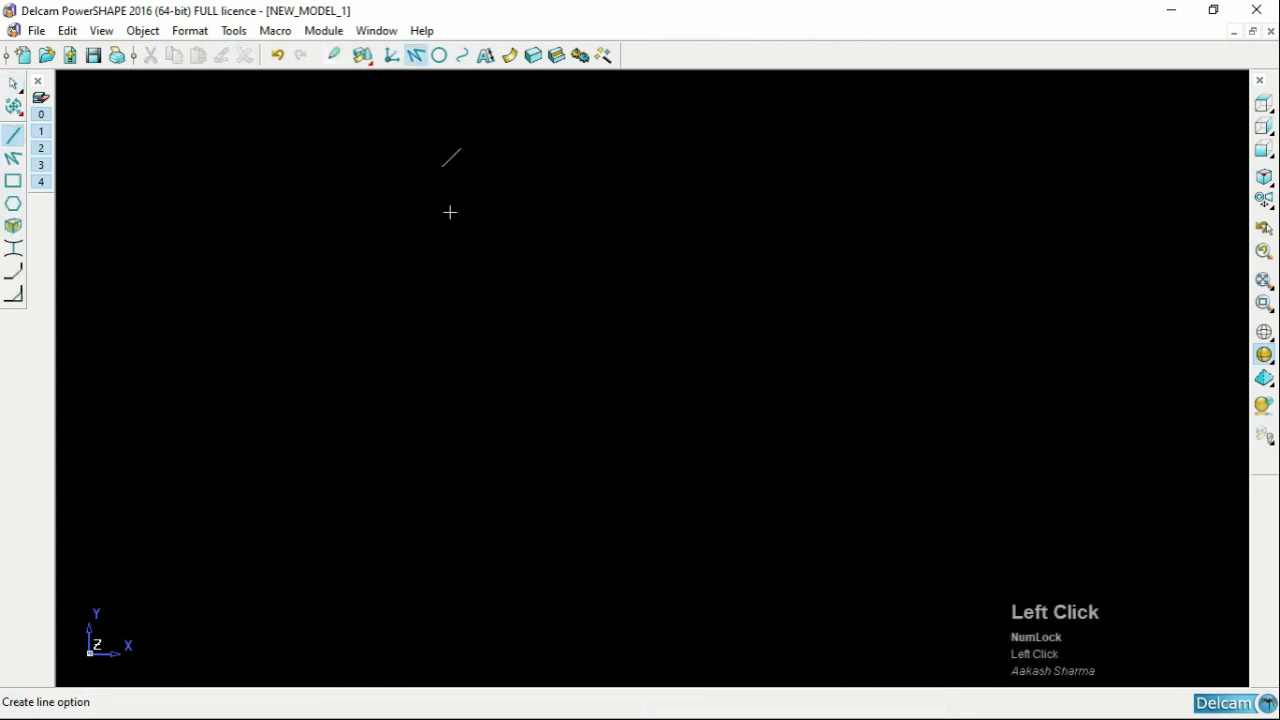
pyautogui.click(13, 181)
pyautogui.click(405, 247)
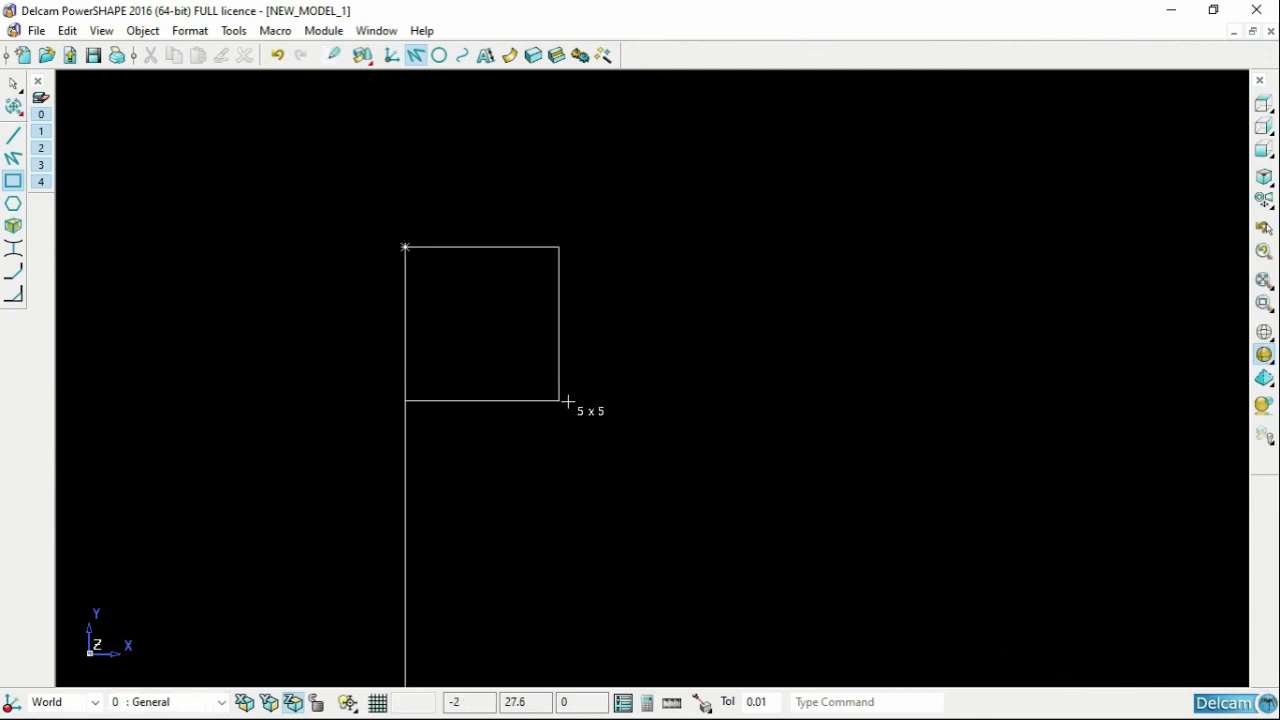
pyautogui.click(567, 402)
pyautogui.rightClick(337, 252)
pyautogui.click(291, 214)
# Step: Start scaling the whole square and place the scale origin on its lower-left corner
pyautogui.scroll(1, 320, 214)
pyautogui.moveTo(332, 208); pyautogui.dragTo(652, 462)
pyautogui.click(13, 107)
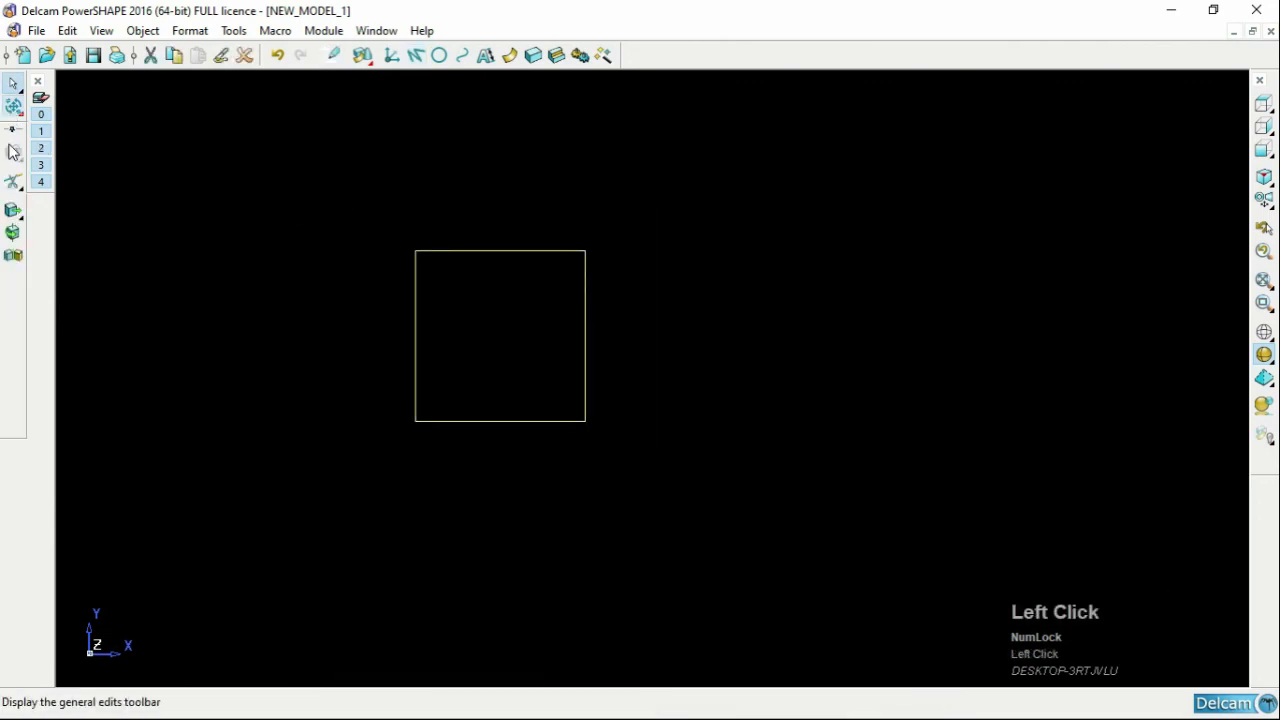
pyautogui.click(13, 300)
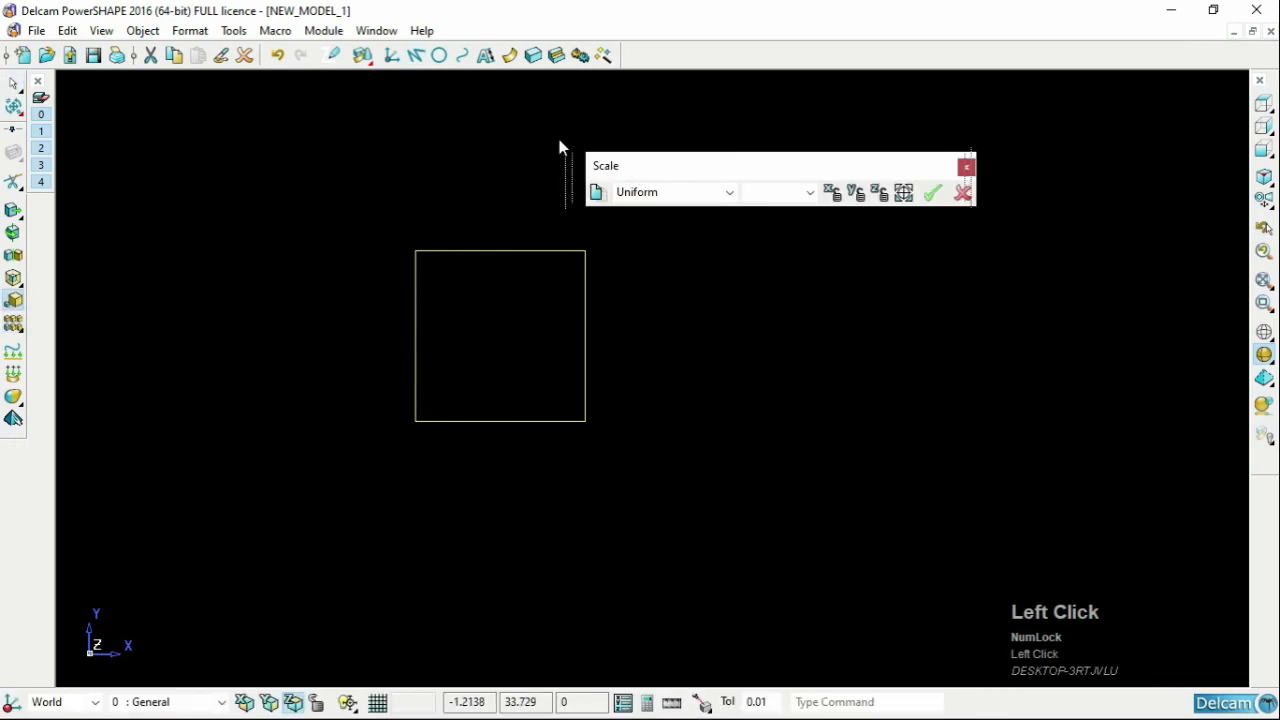
pyautogui.moveTo(620, 166); pyautogui.dragTo(594, 147)
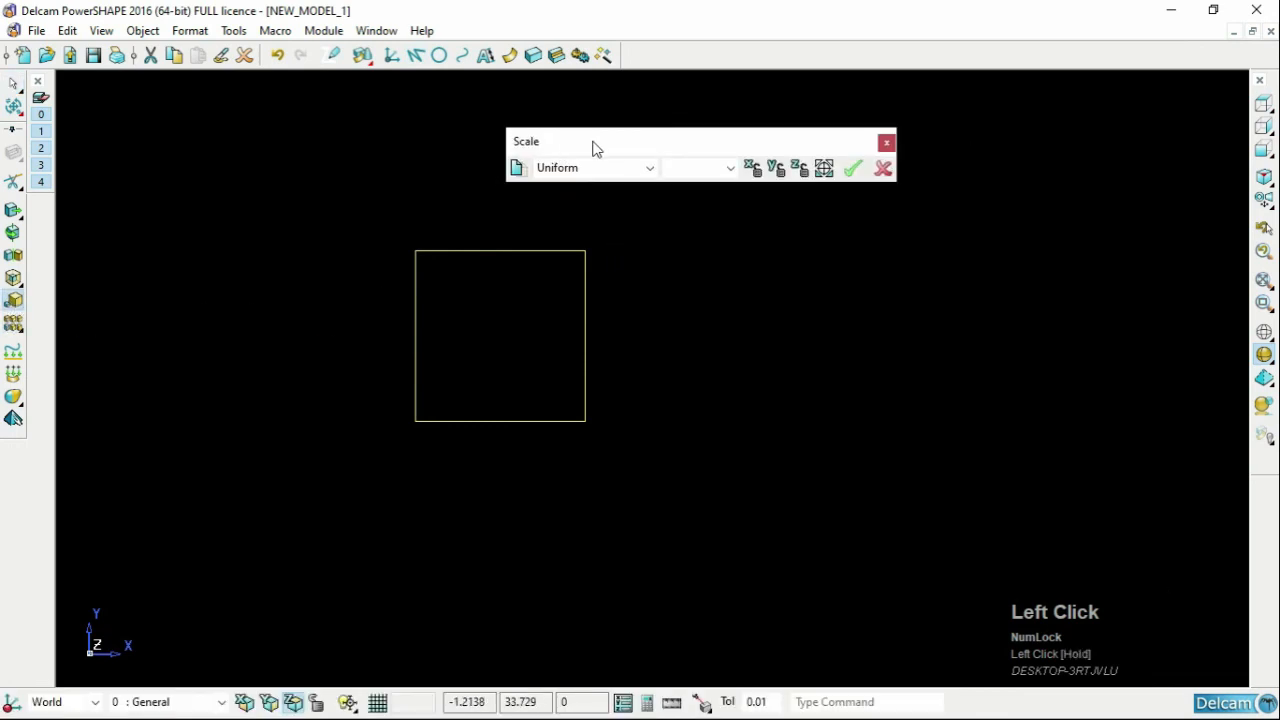
pyautogui.click(825, 175)
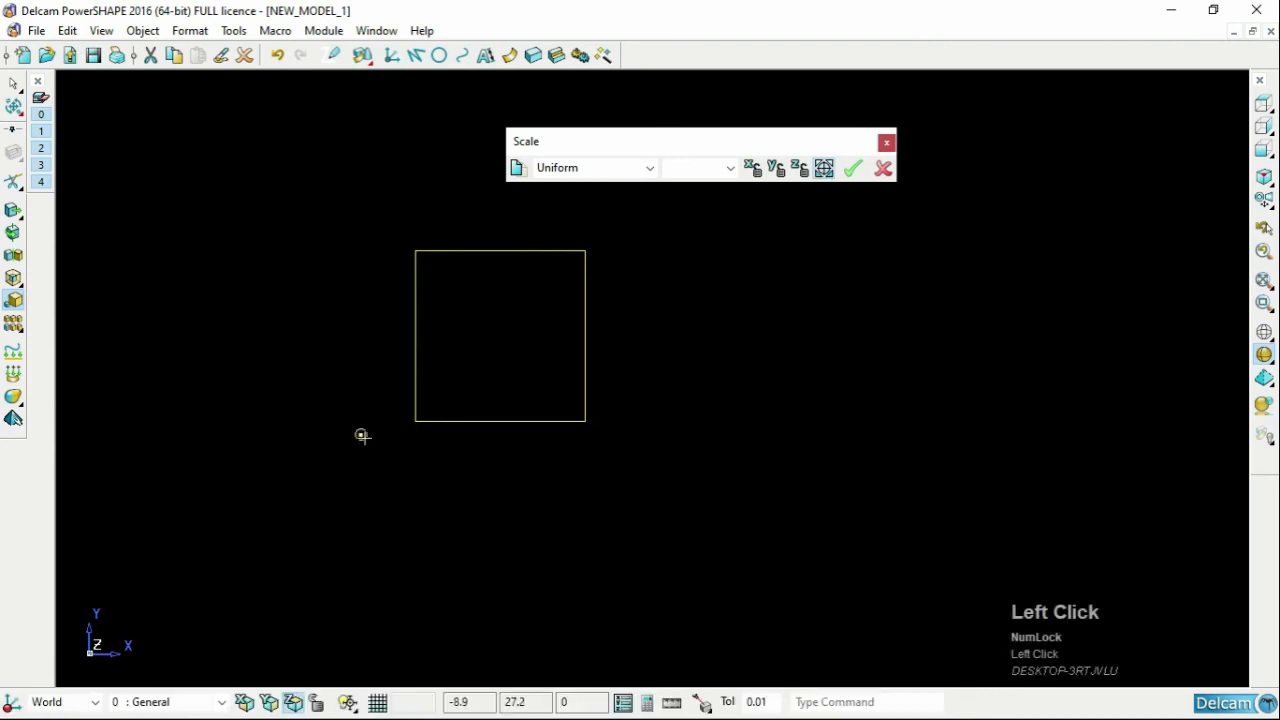
pyautogui.click(415, 420)
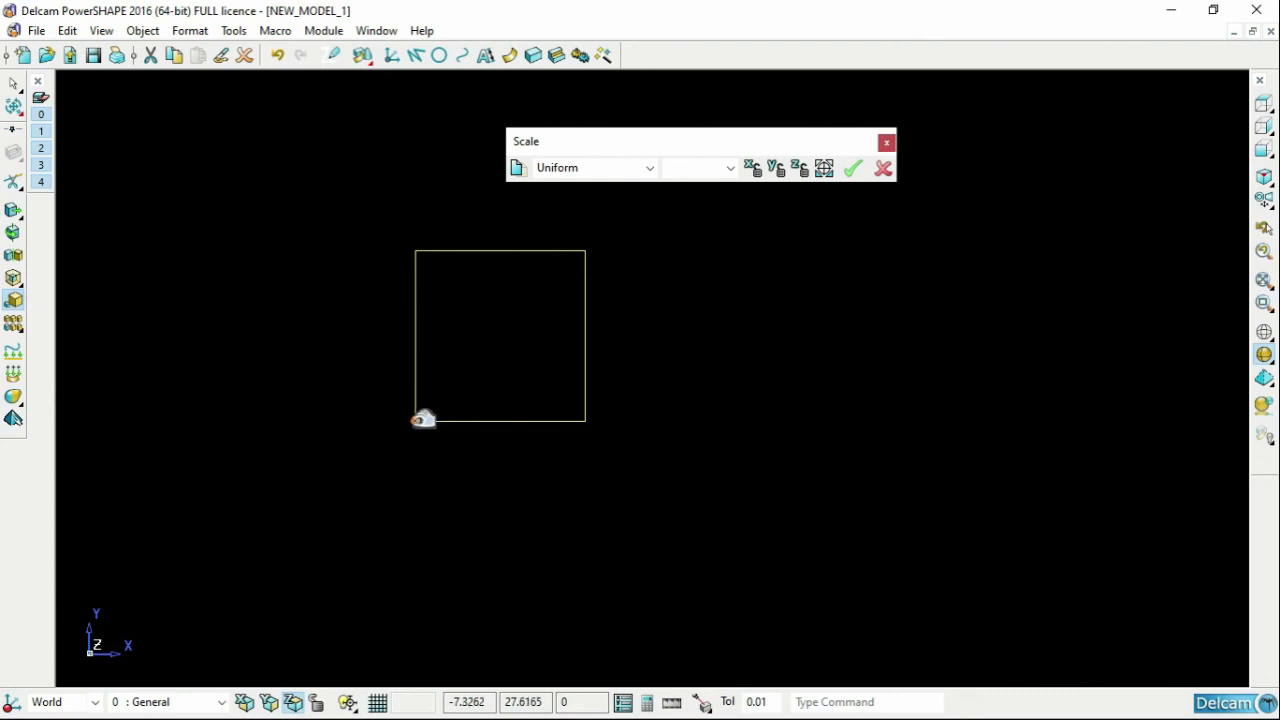
pyautogui.click(415, 420)
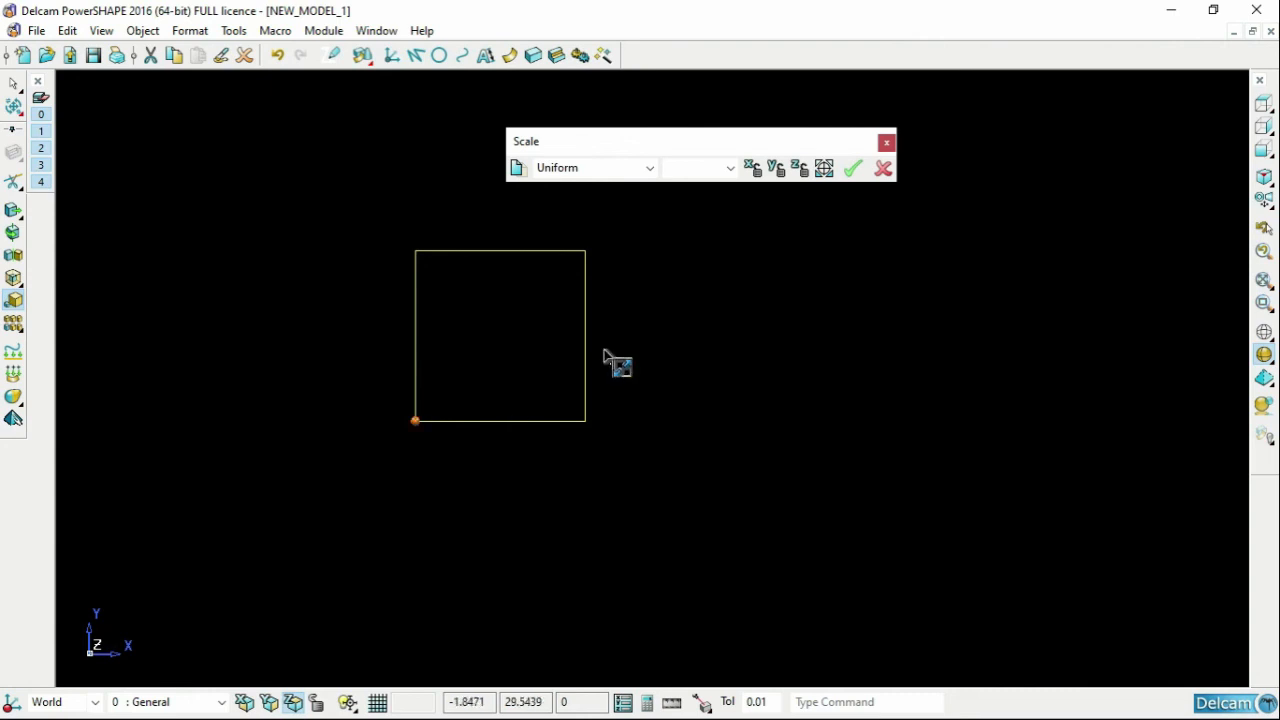
# Step: Apply a uniform scale factor of 1.1 to the square and check the length of its right edge
pyautogui.click(700, 169)
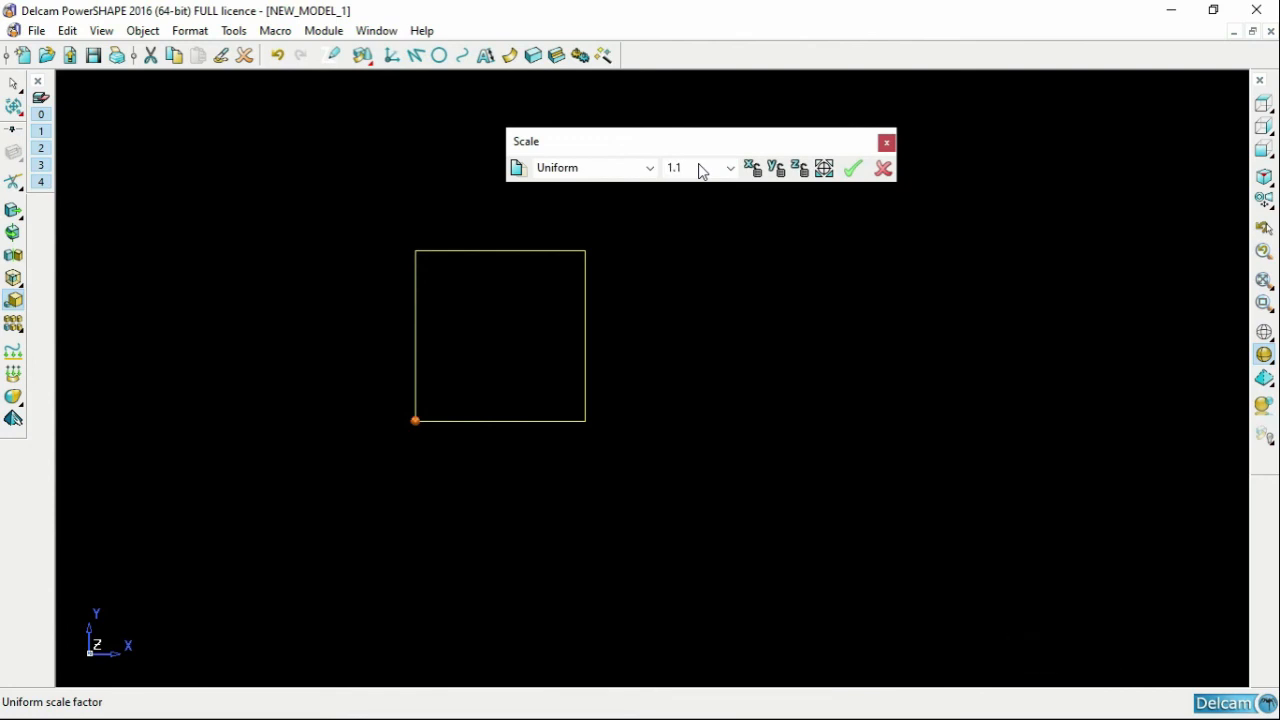
pyautogui.press('Return')
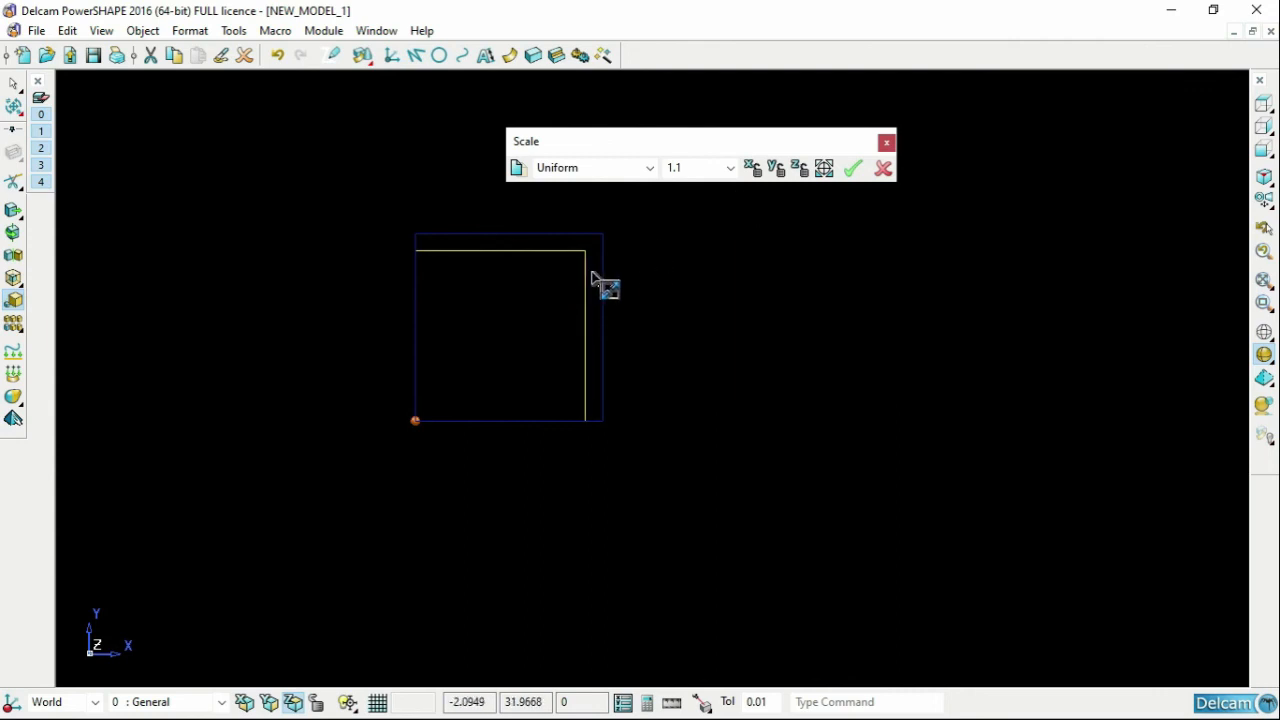
pyautogui.click(853, 168)
pyautogui.rightClick(829, 223)
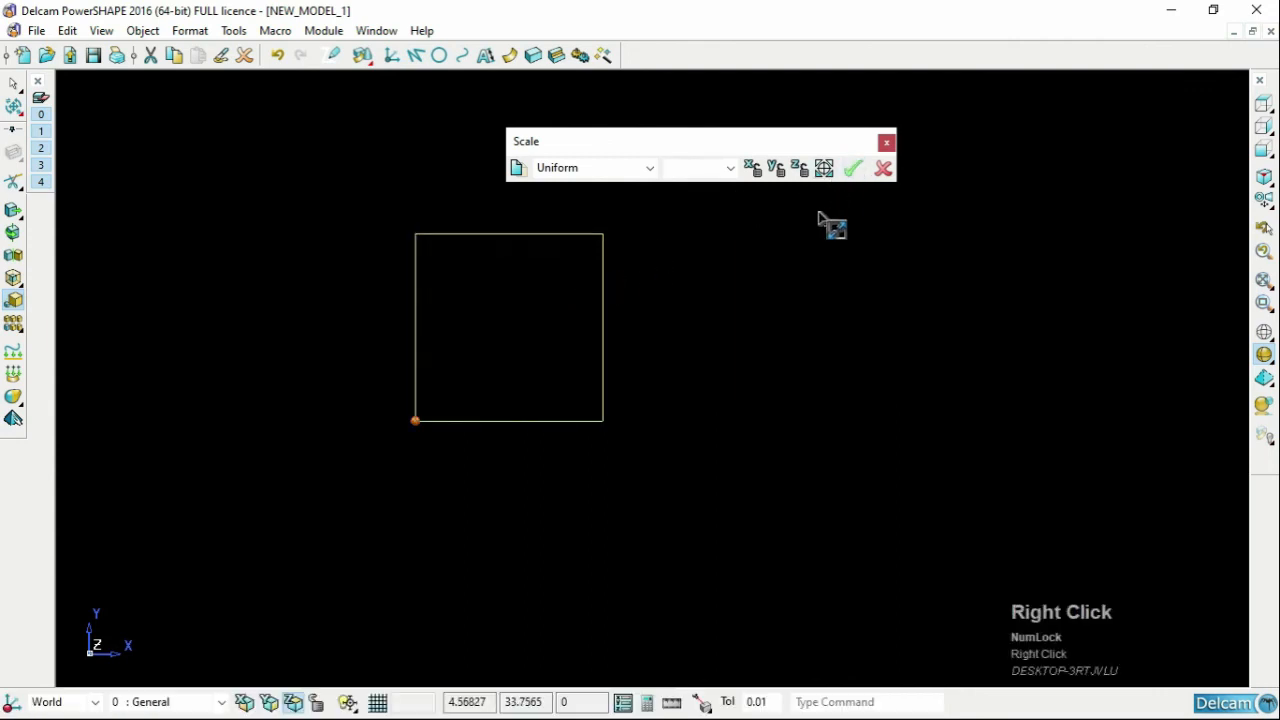
pyautogui.click(497, 331)
pyautogui.moveTo(492, 337); pyautogui.dragTo(687, 371)
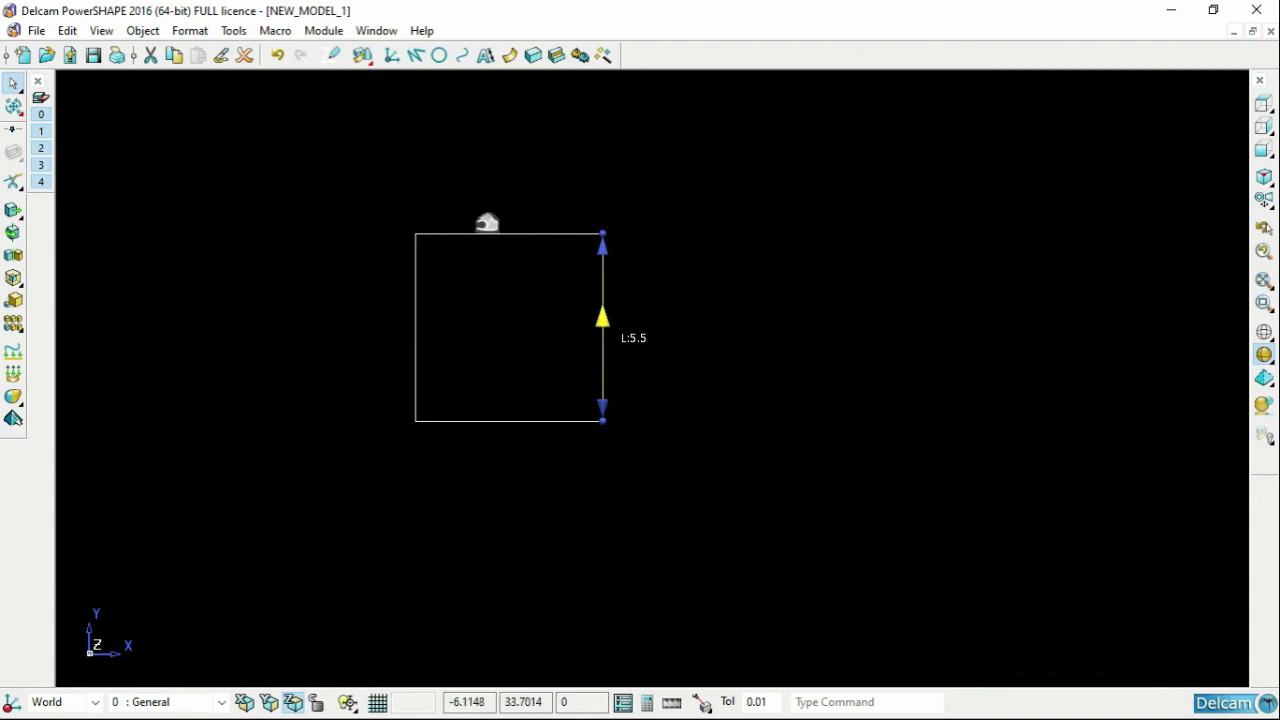
# Step: Set up a scale of the whole square by 1.1 in X only, with the Y and Z factors locked
pyautogui.click(383, 180)
pyautogui.click(11, 303)
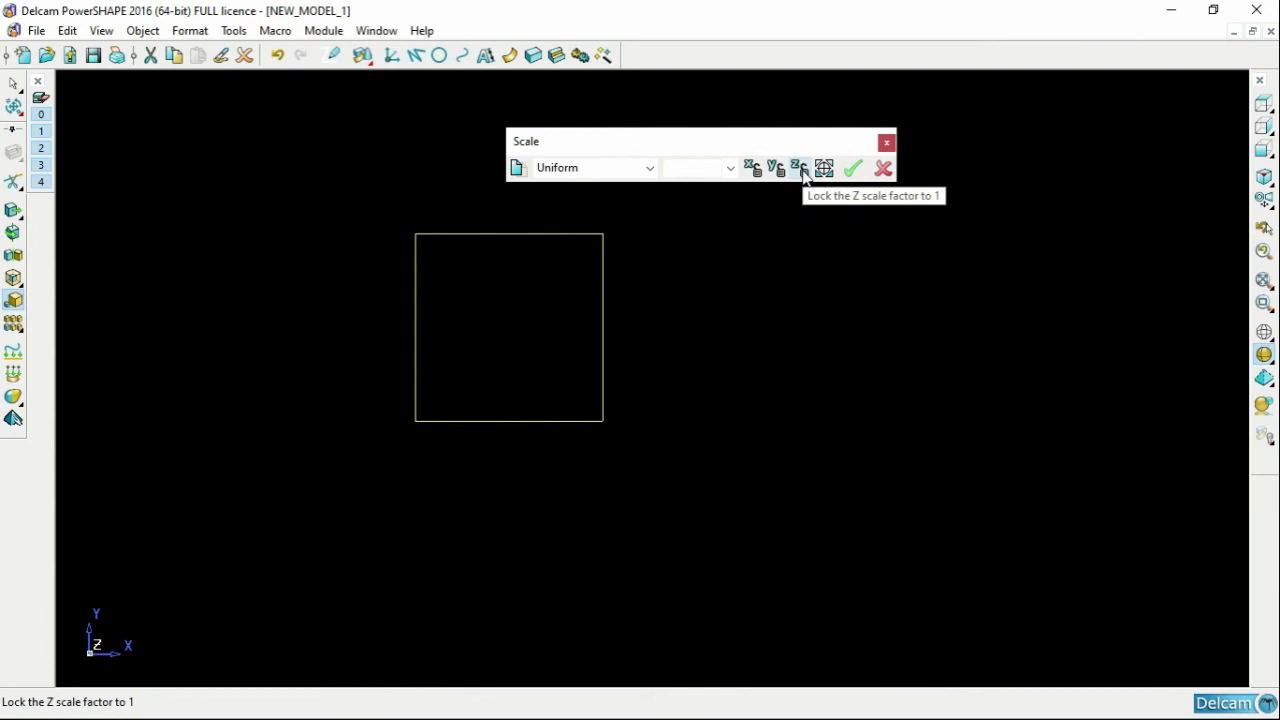
pyautogui.click(694, 172)
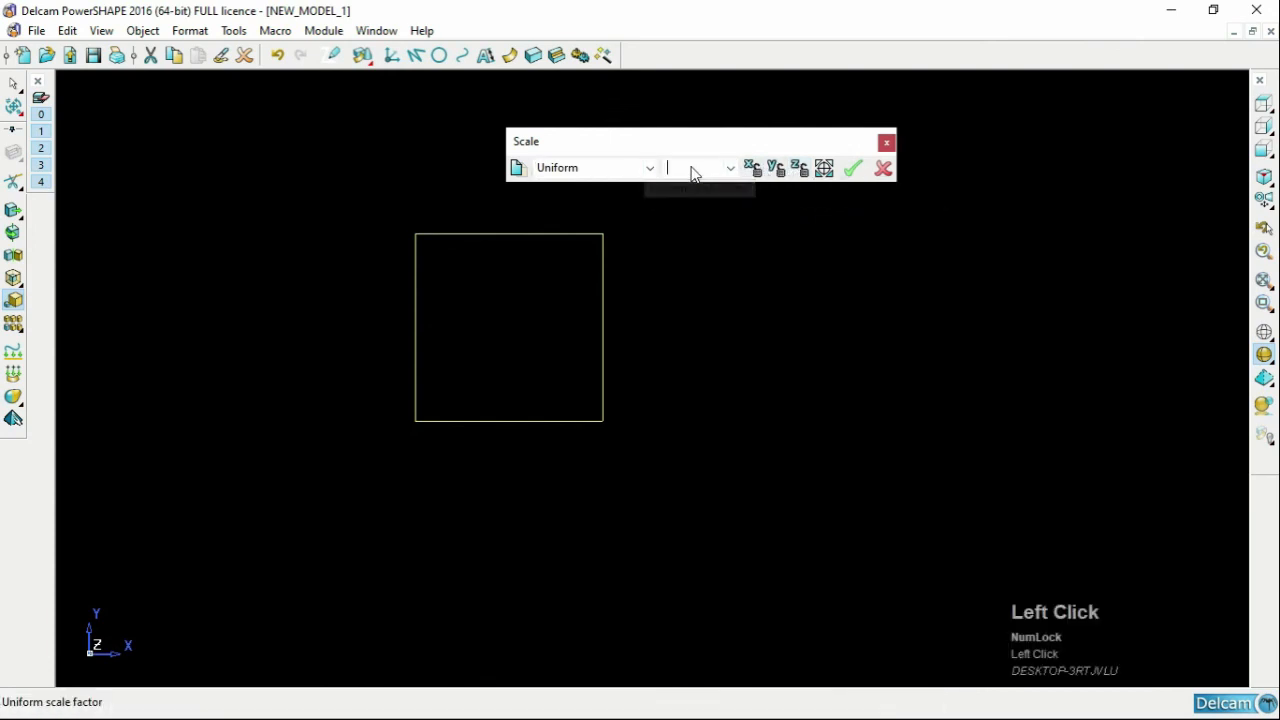
pyautogui.click(778, 172)
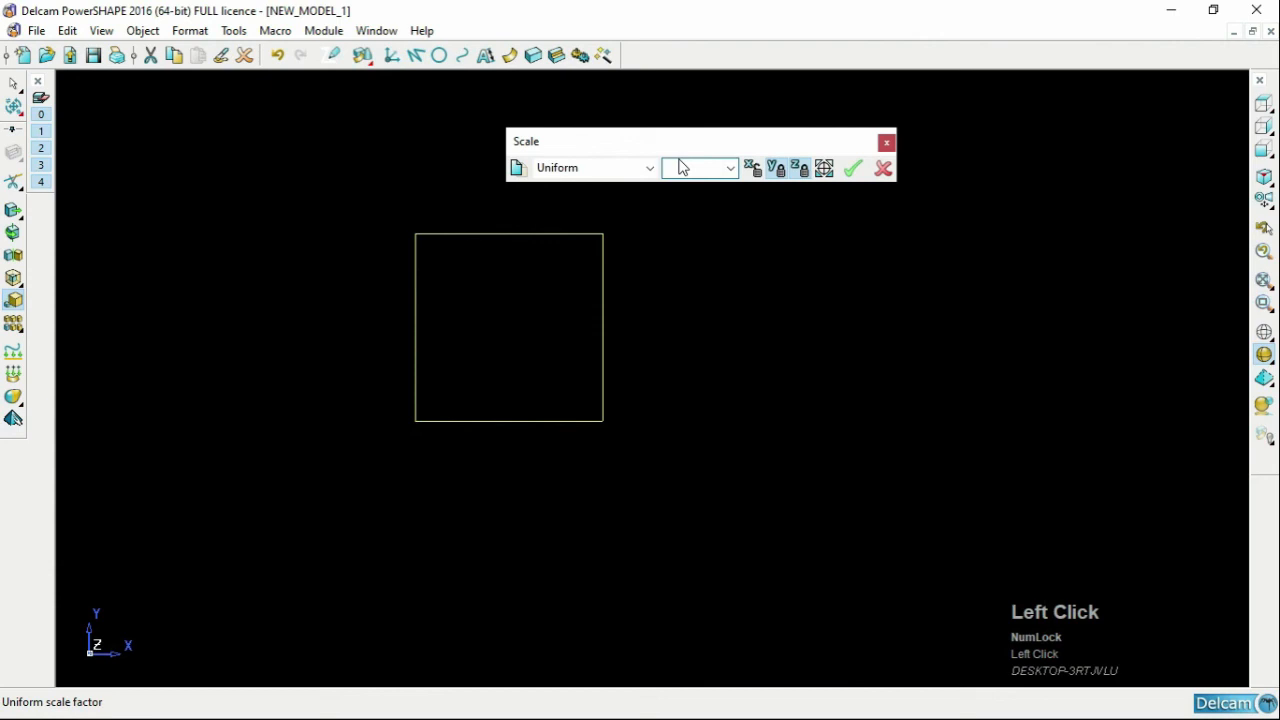
pyautogui.write('1')
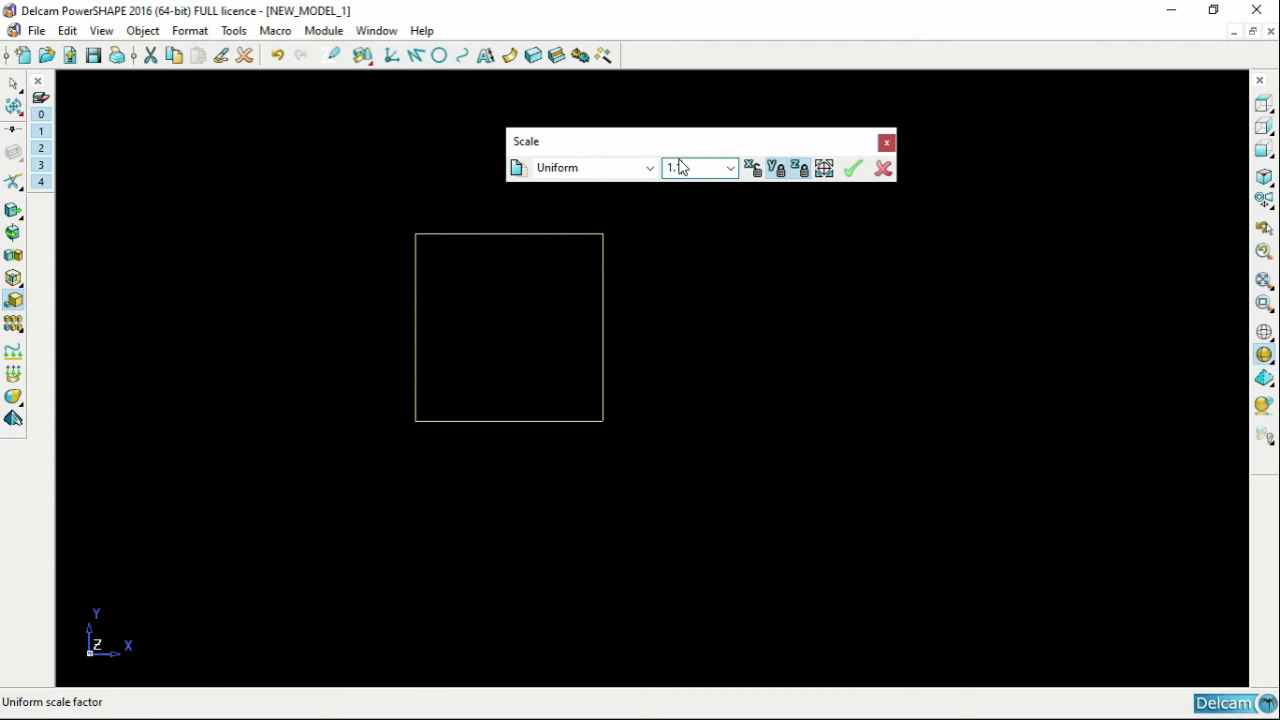
pyautogui.press('Return')
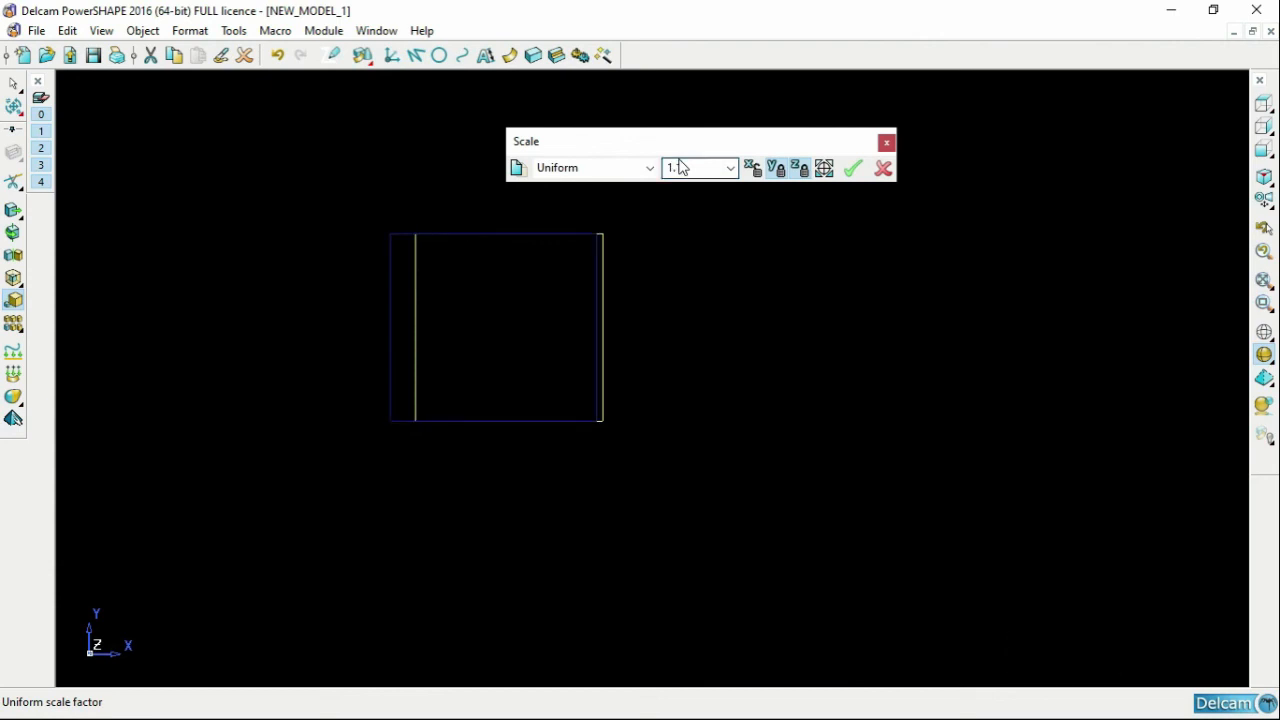
# Step: Move the scale origin to the square's lower-right corner, apply the X-only scale and close the Scale tool
pyautogui.click(824, 168)
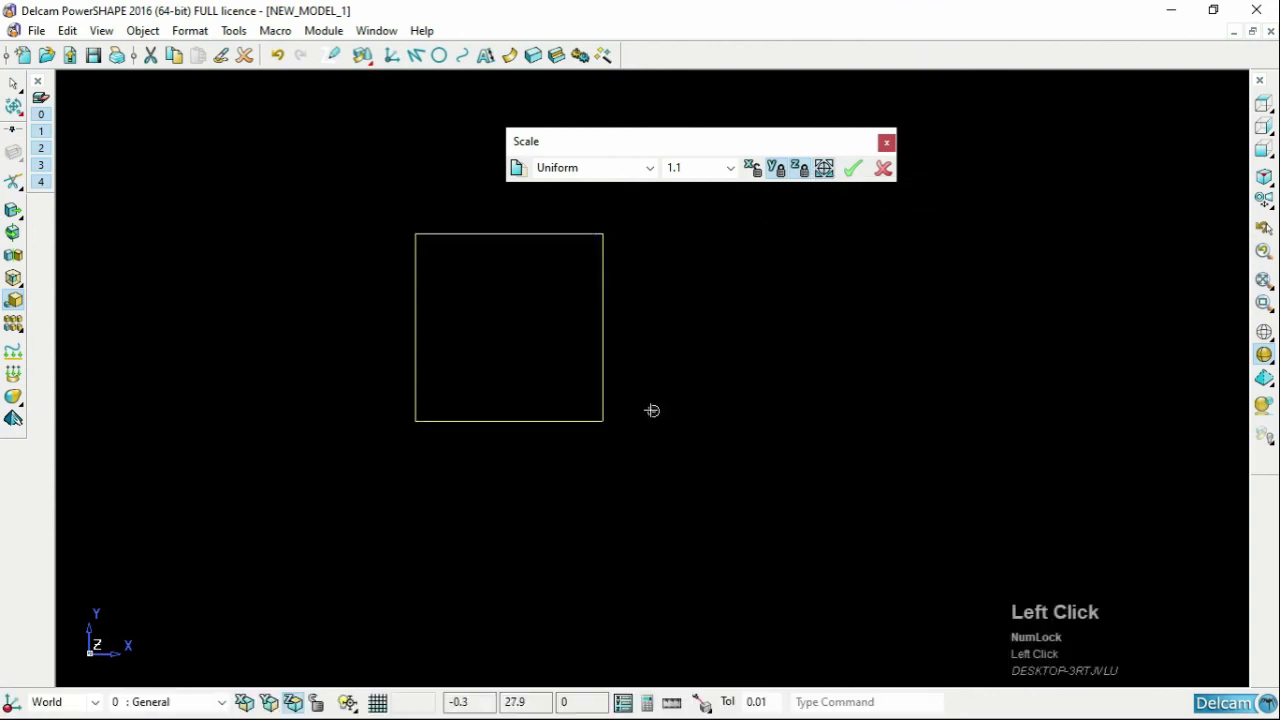
pyautogui.click(603, 420)
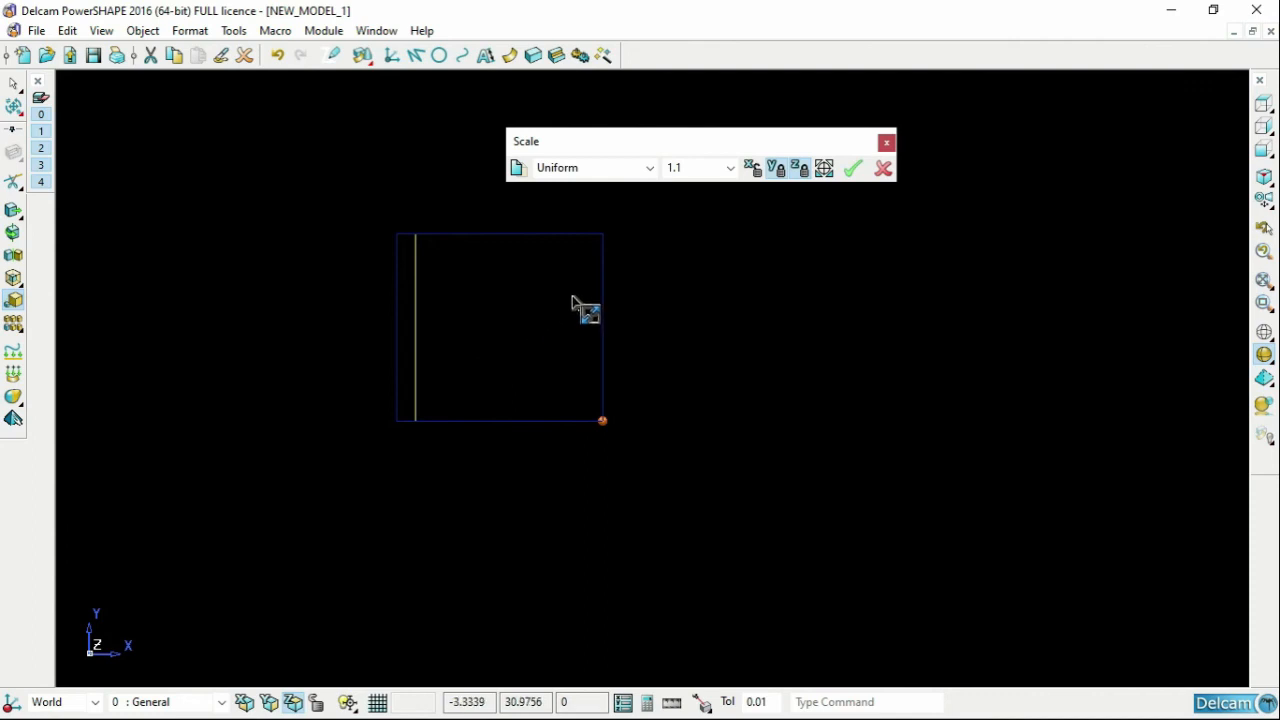
pyautogui.click(857, 170)
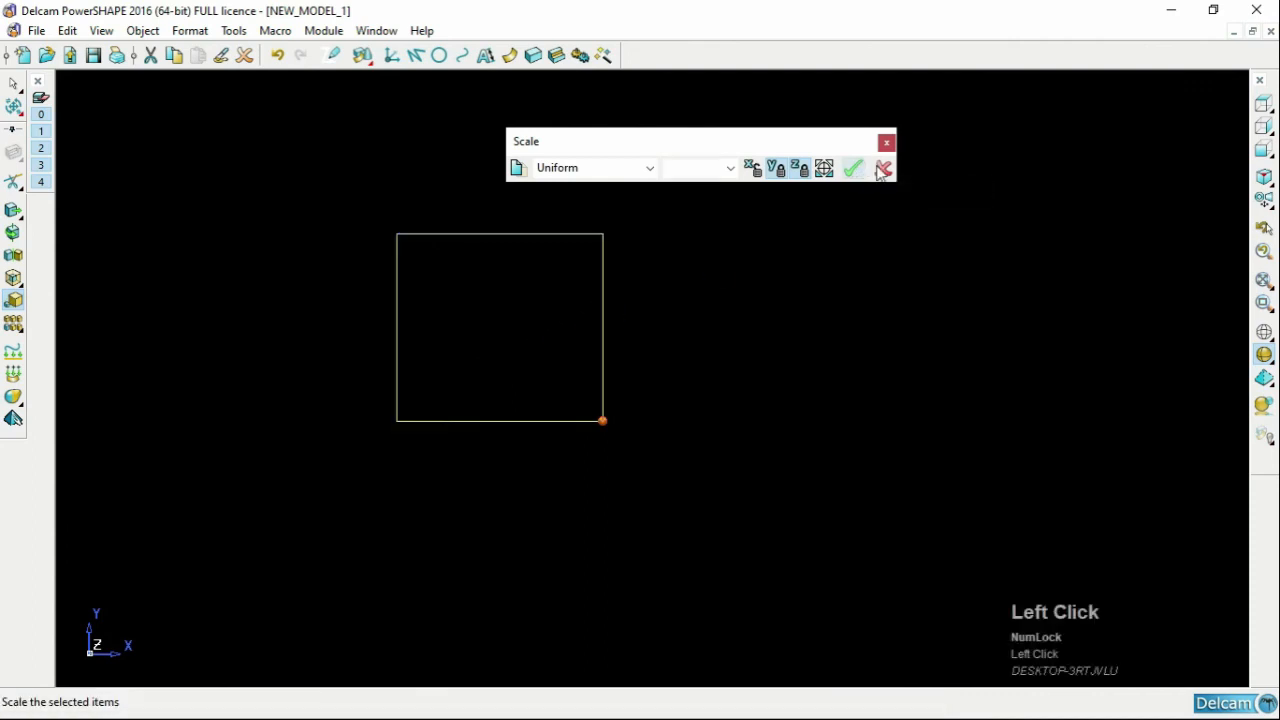
pyautogui.click(884, 169)
# Step: Set up a scale of the whole rectangle by 1.1 in Y only, with the X and Z factors locked
pyautogui.moveTo(320, 189); pyautogui.dragTo(591, 511)
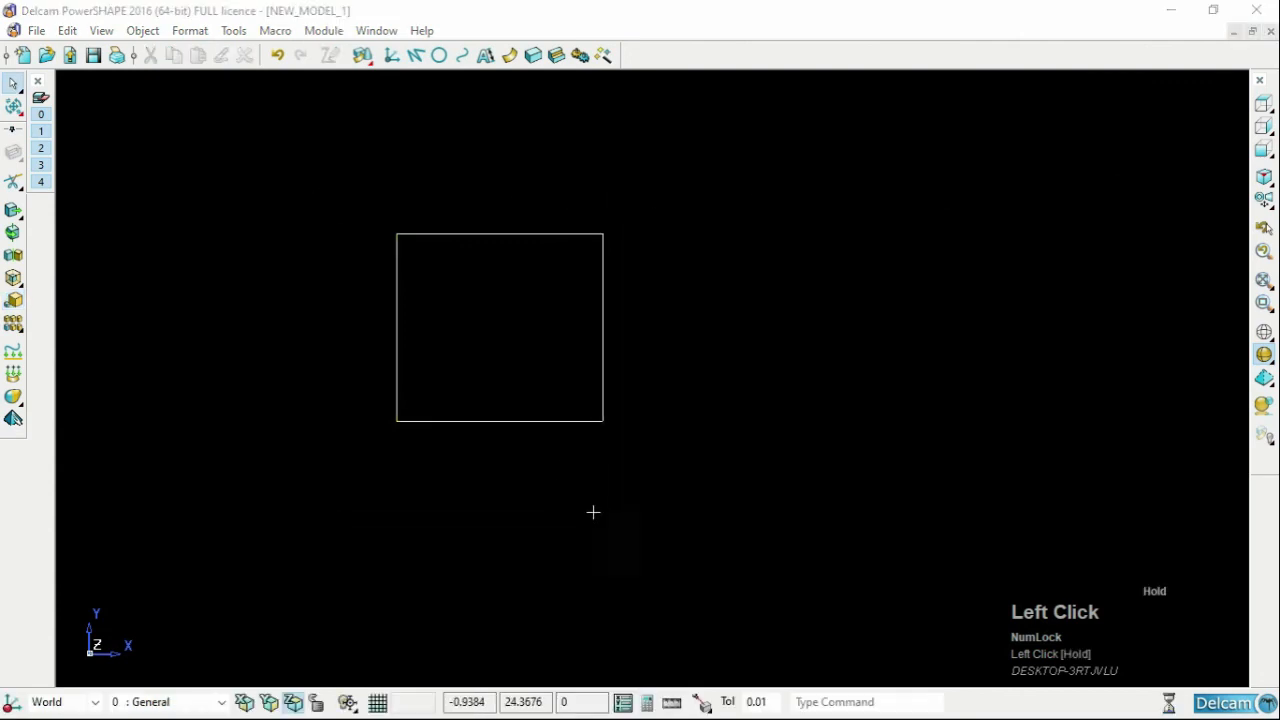
pyautogui.click(13, 300)
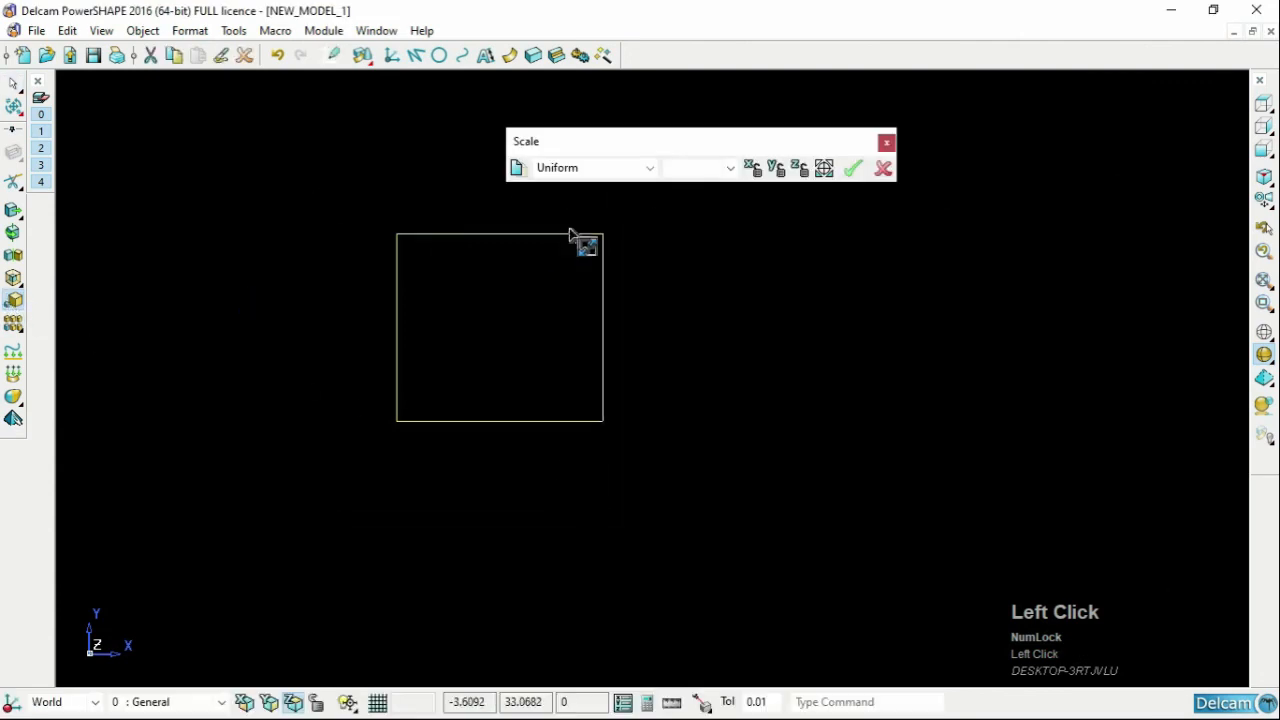
pyautogui.click(752, 168)
pyautogui.click(803, 170)
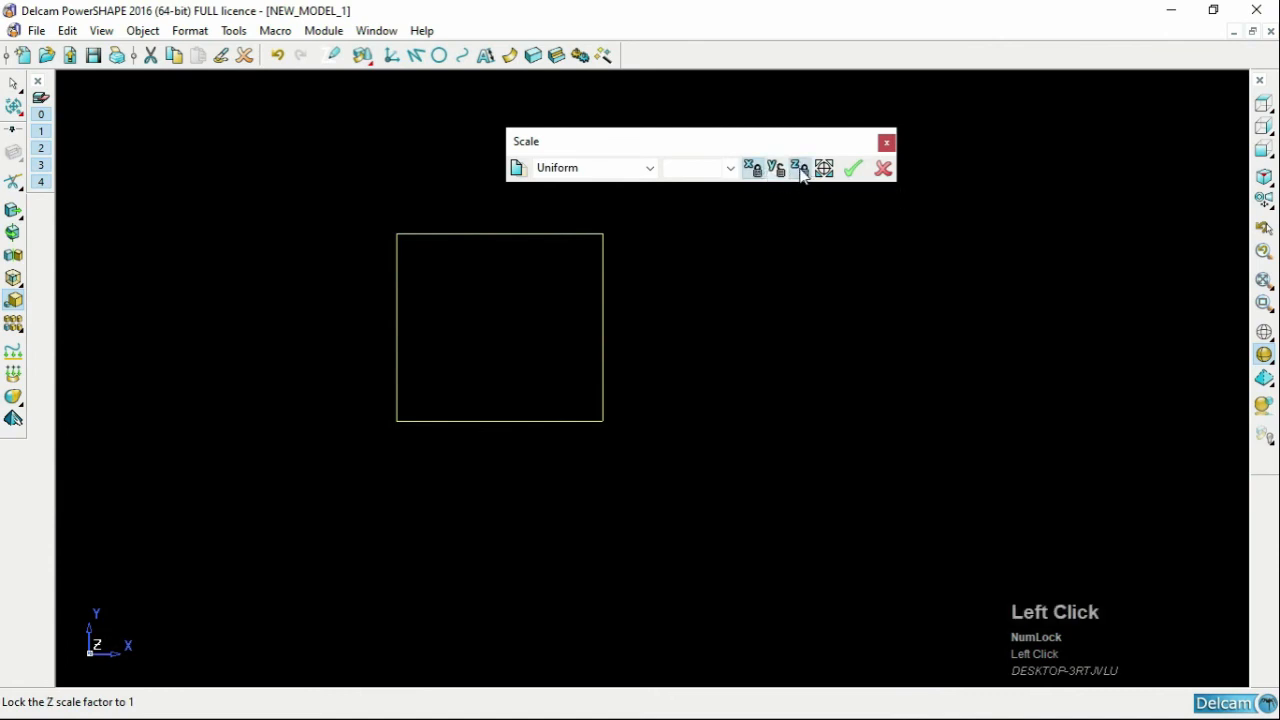
pyautogui.click(708, 174)
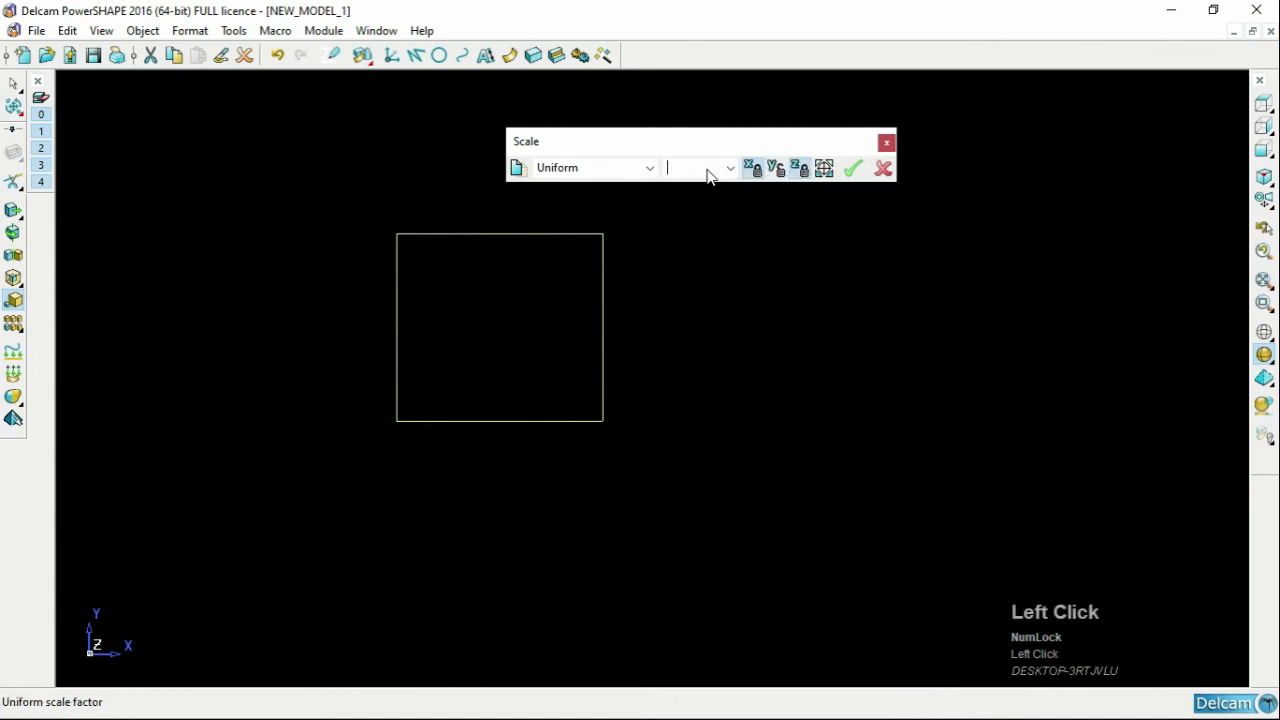
pyautogui.write('1.1')
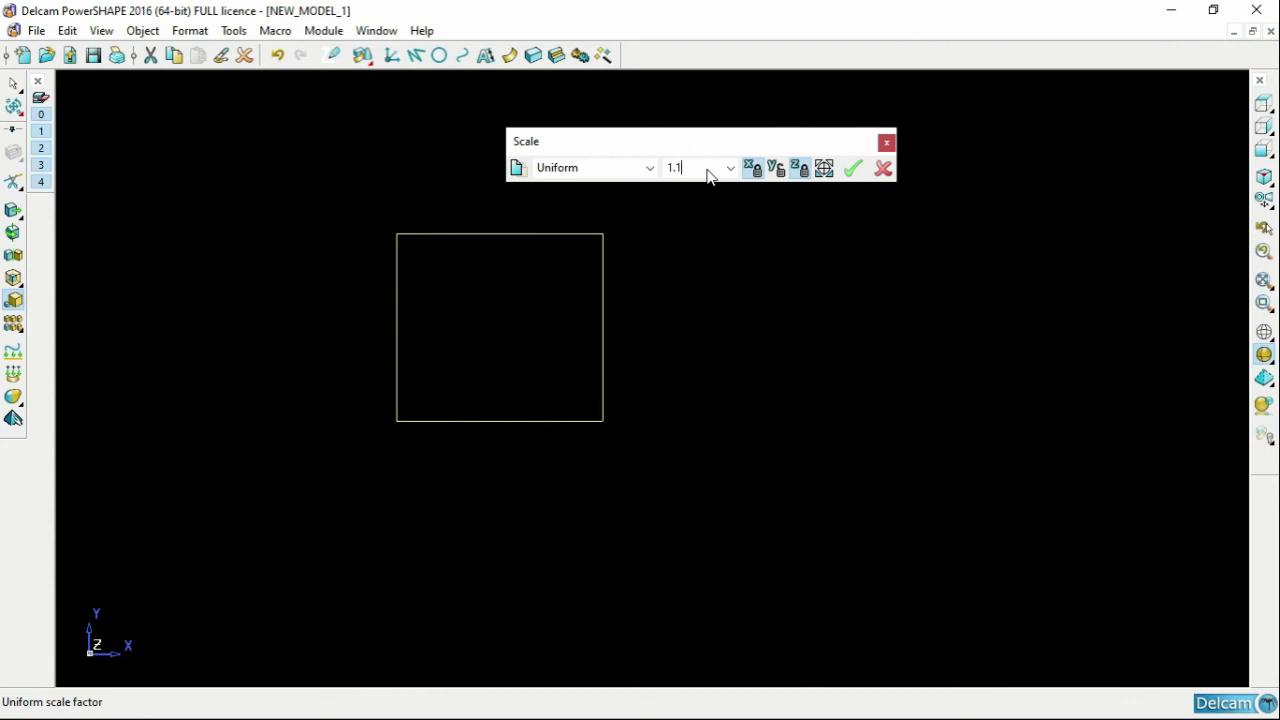
pyautogui.press('Return')
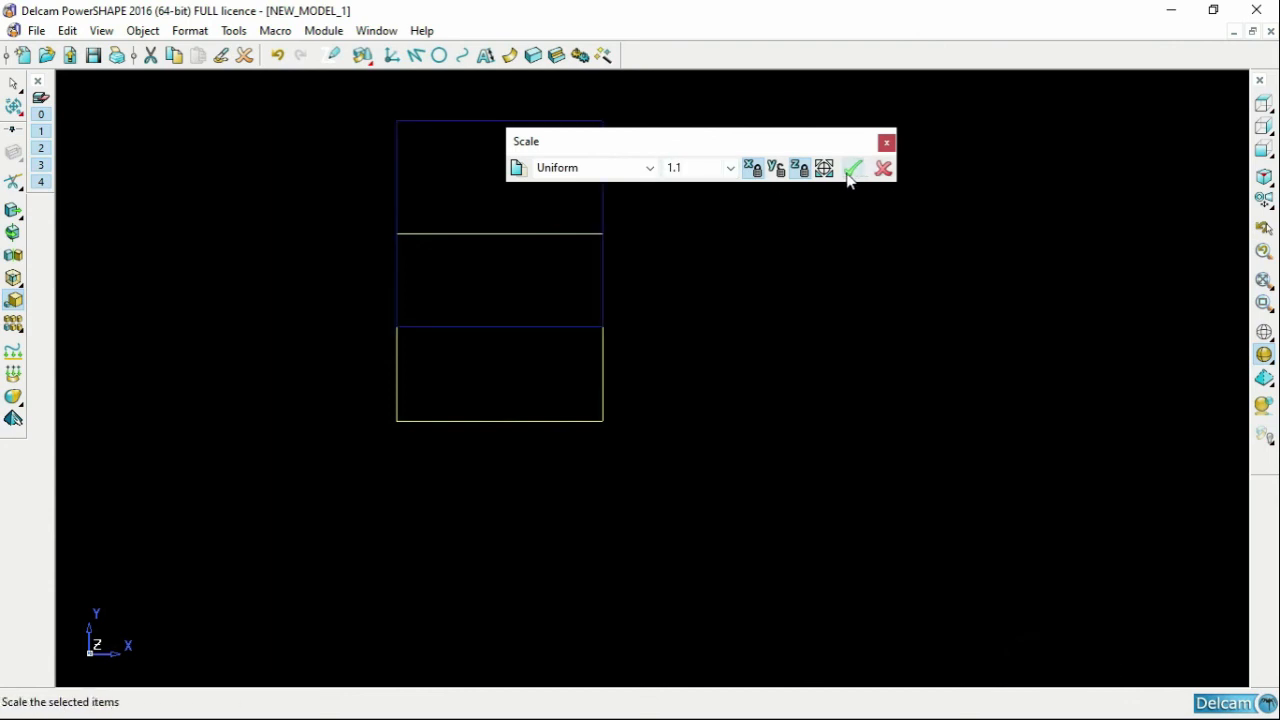
# Step: Move the scale origin to the rectangle's lower-right corner and apply the Y-only scale
pyautogui.click(851, 170)
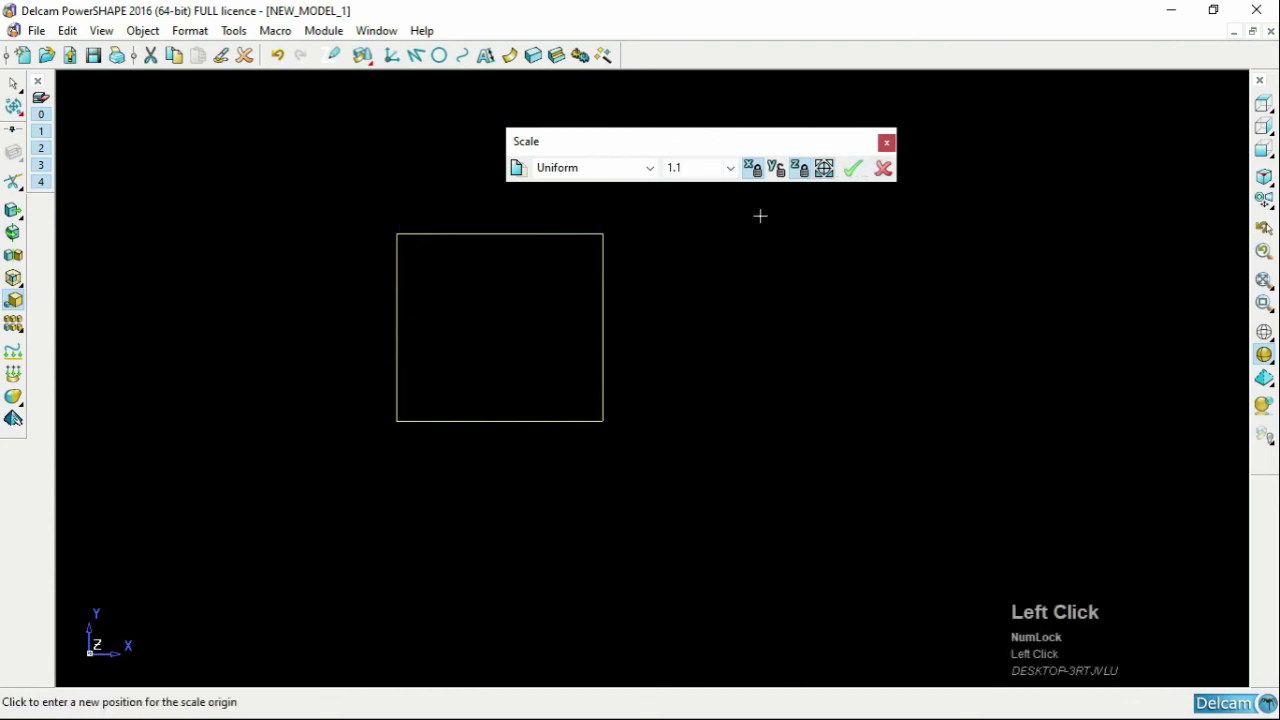
pyautogui.click(600, 421)
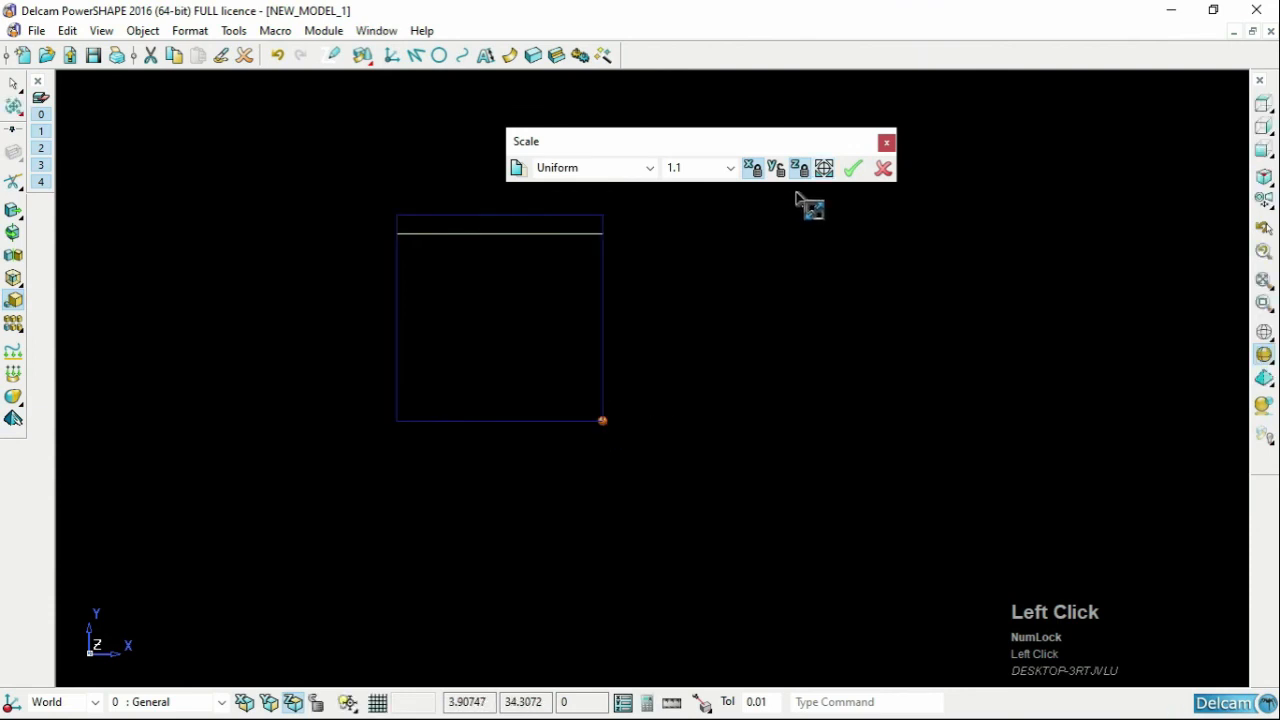
pyautogui.click(855, 169)
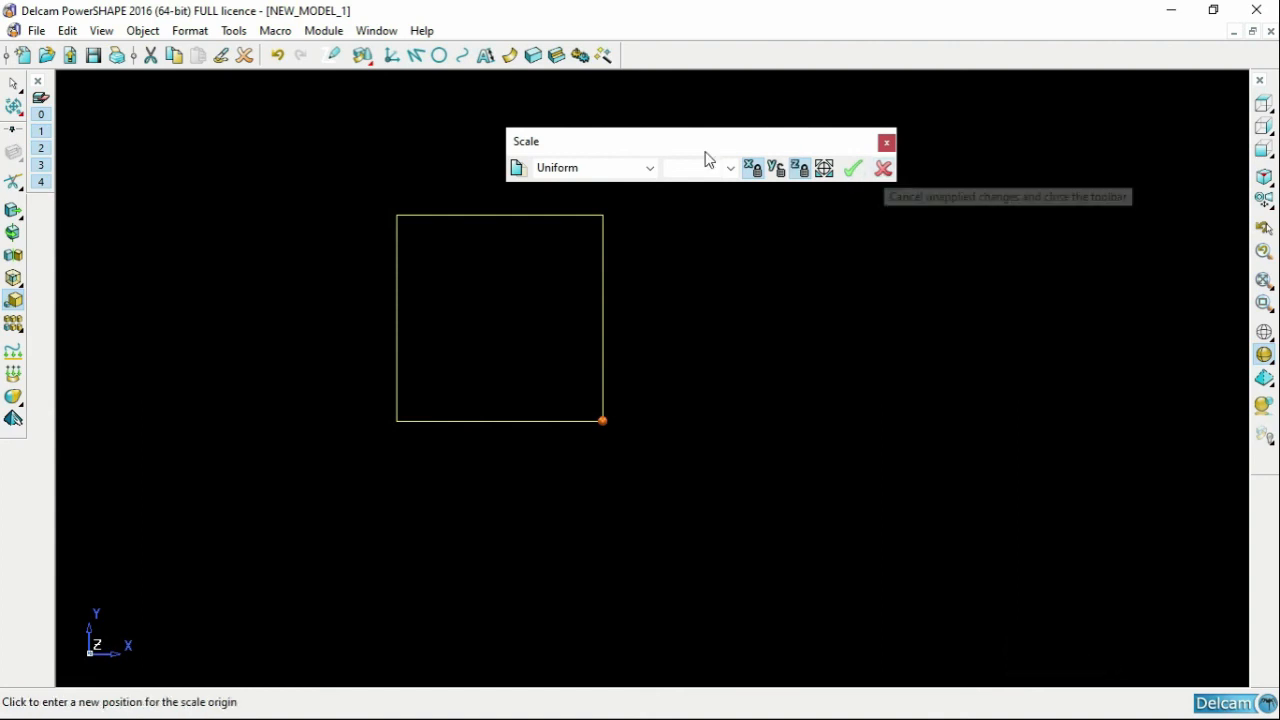
# Step: Switch scaling to Non-uniform with all axis factors unlocked, close the Scale tool and check the length of the square's right edge
pyautogui.click(651, 169)
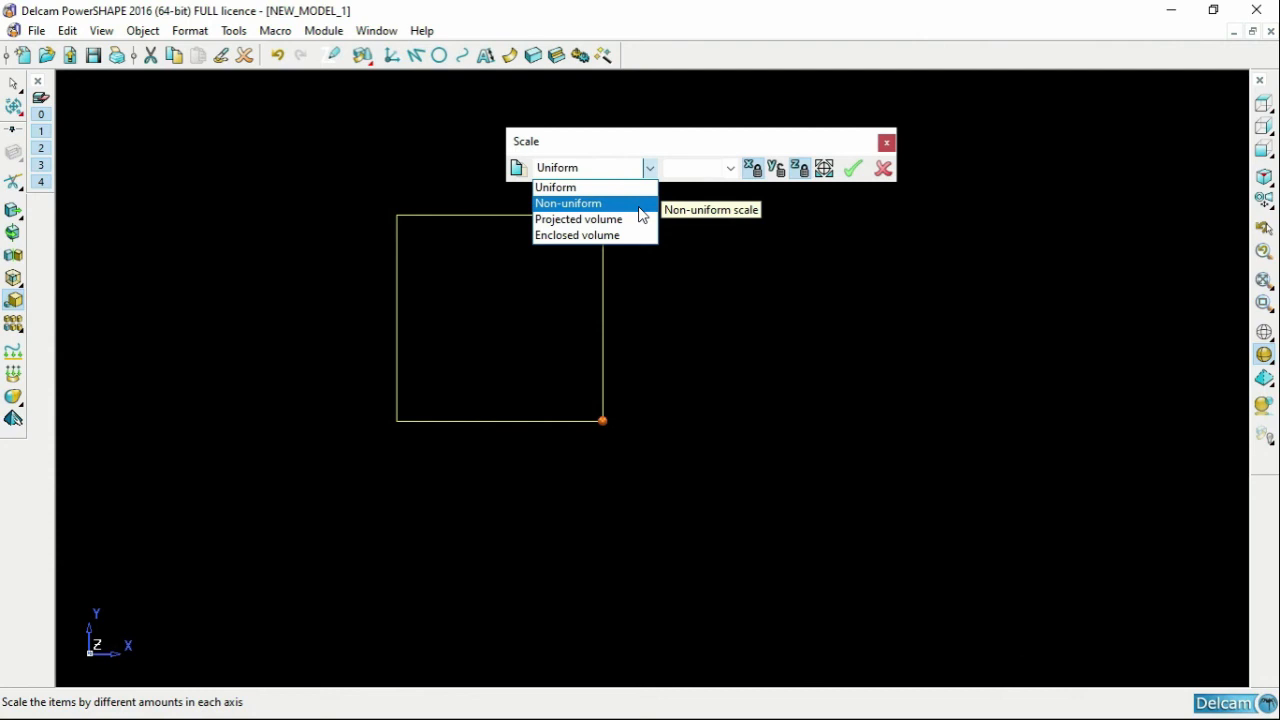
pyautogui.click(640, 205)
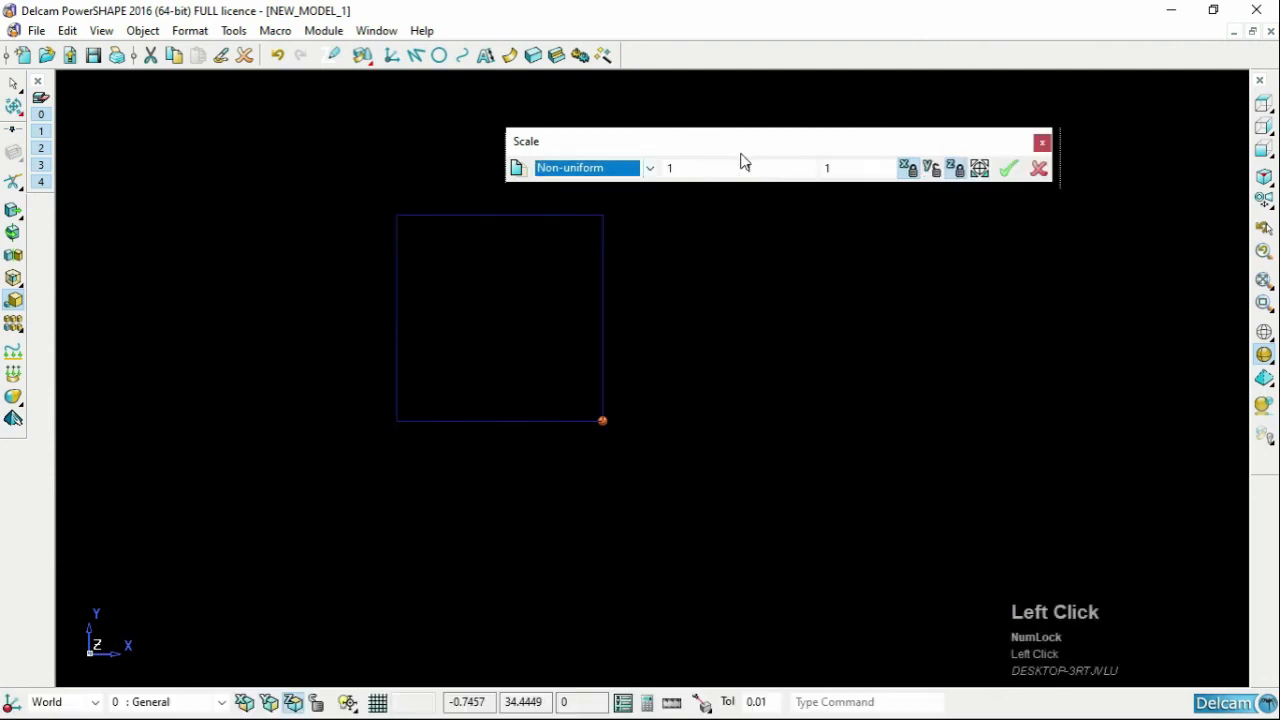
pyautogui.click(745, 189)
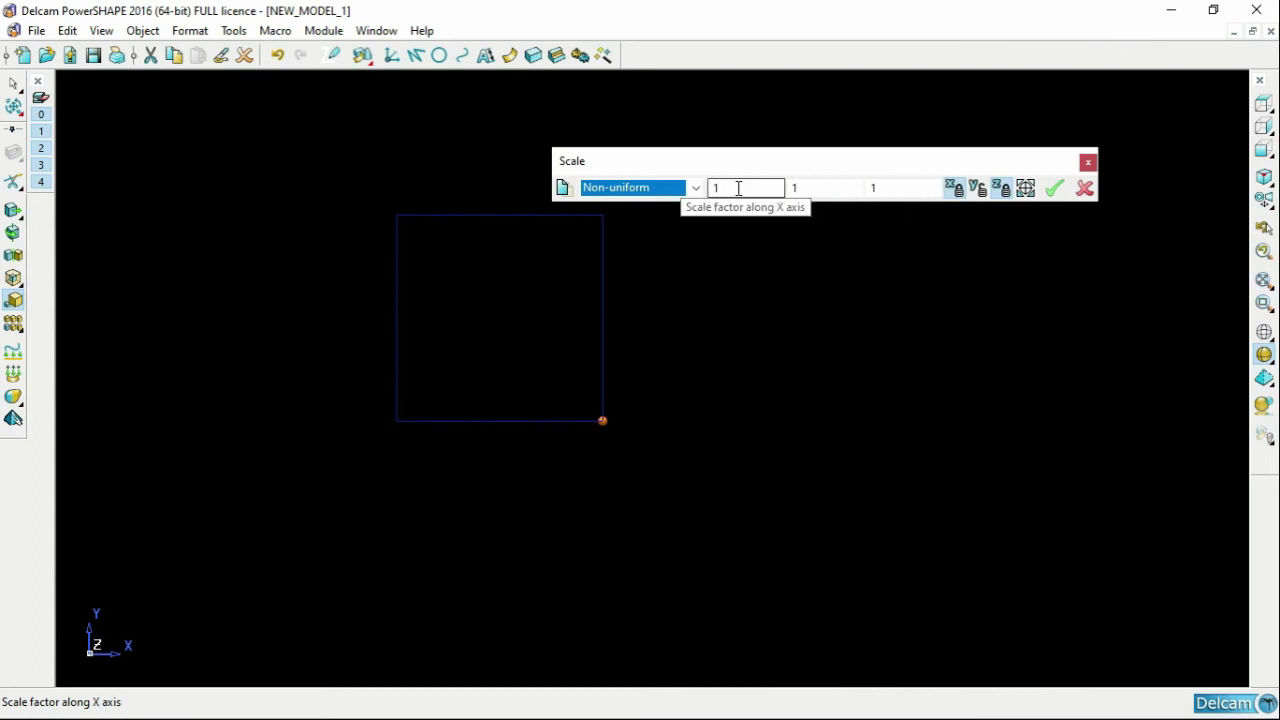
pyautogui.click(955, 190)
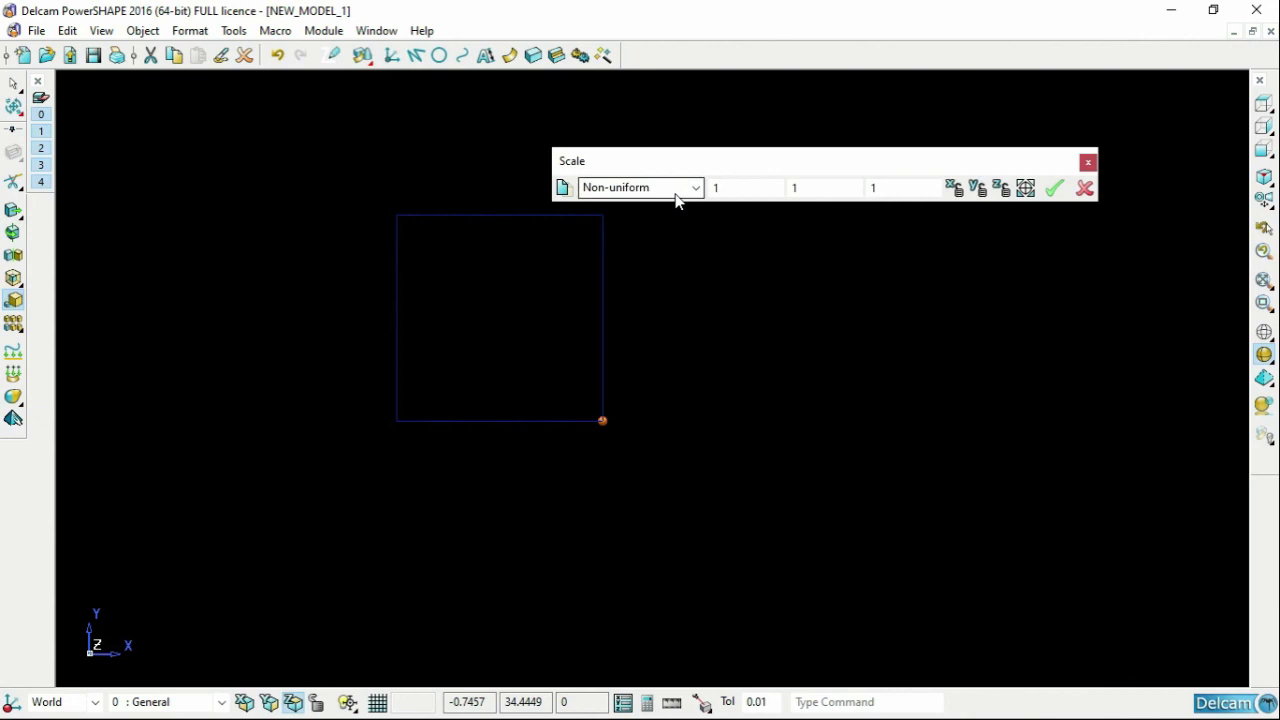
pyautogui.click(1085, 192)
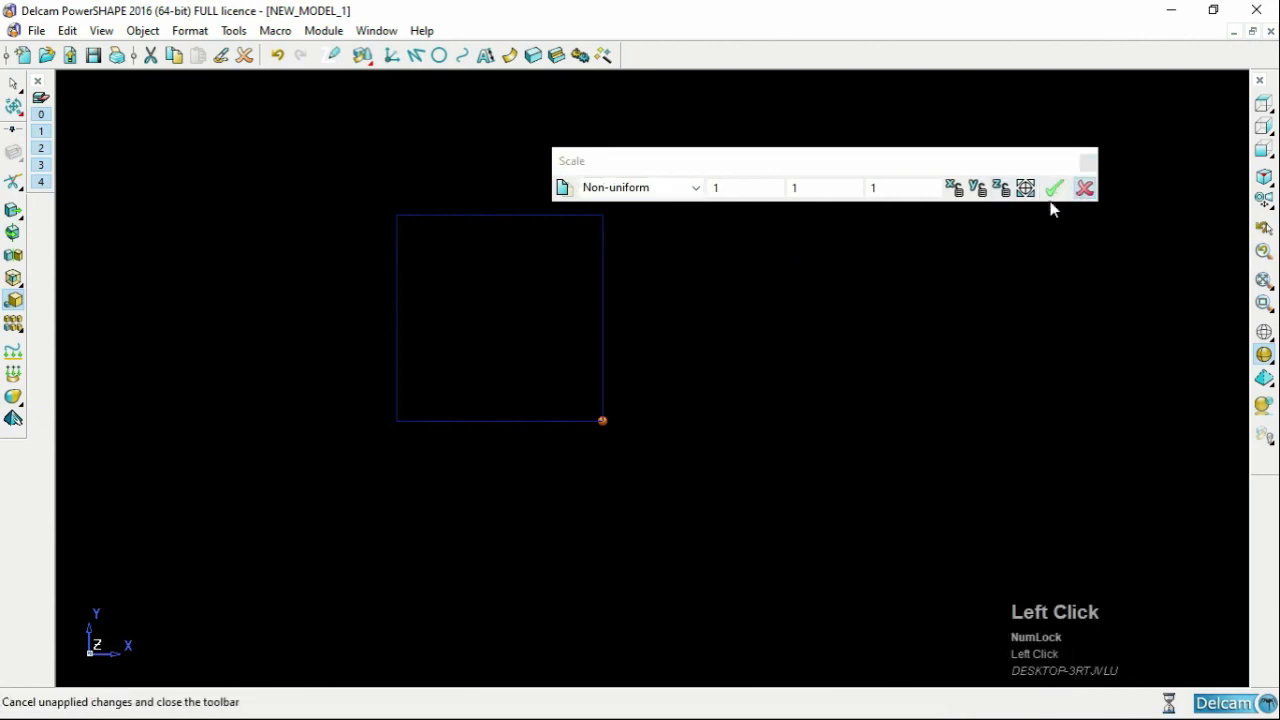
pyautogui.moveTo(478, 281); pyautogui.dragTo(668, 340)
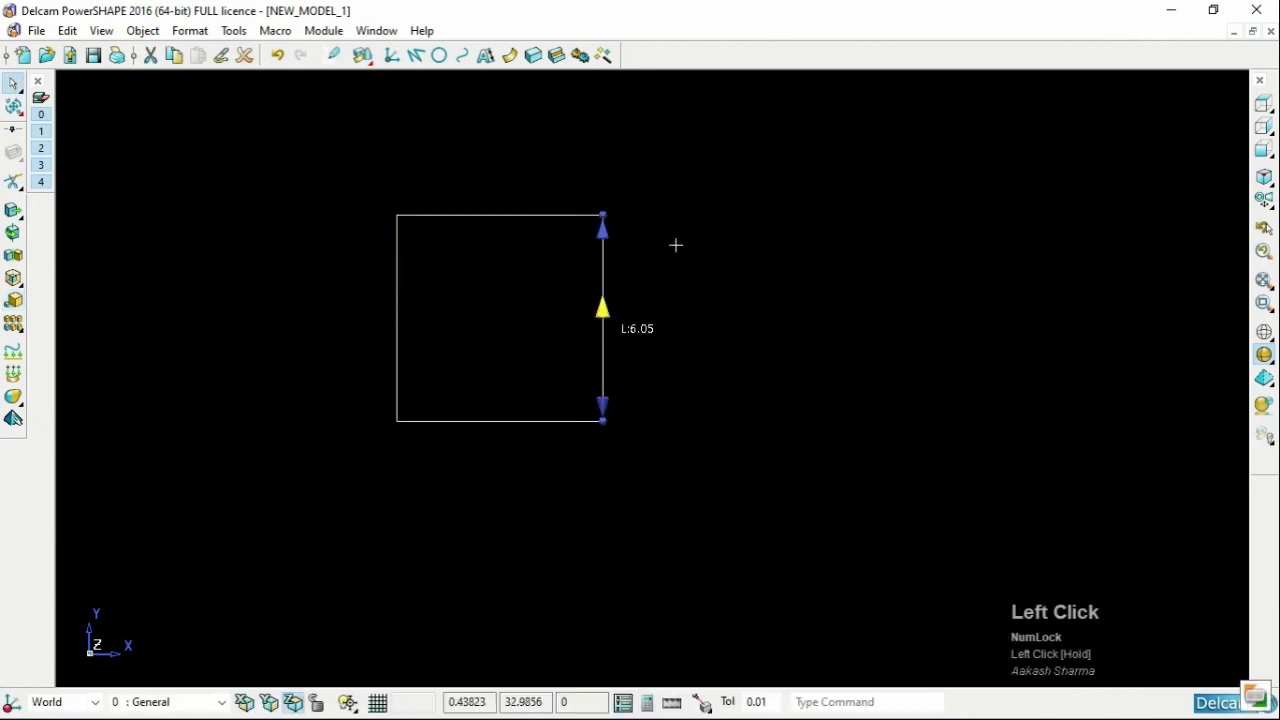
# Step: Start a non-uniform scale of the whole square and place the scale origin on its lower-right corner
pyautogui.moveTo(699, 173); pyautogui.dragTo(274, 547)
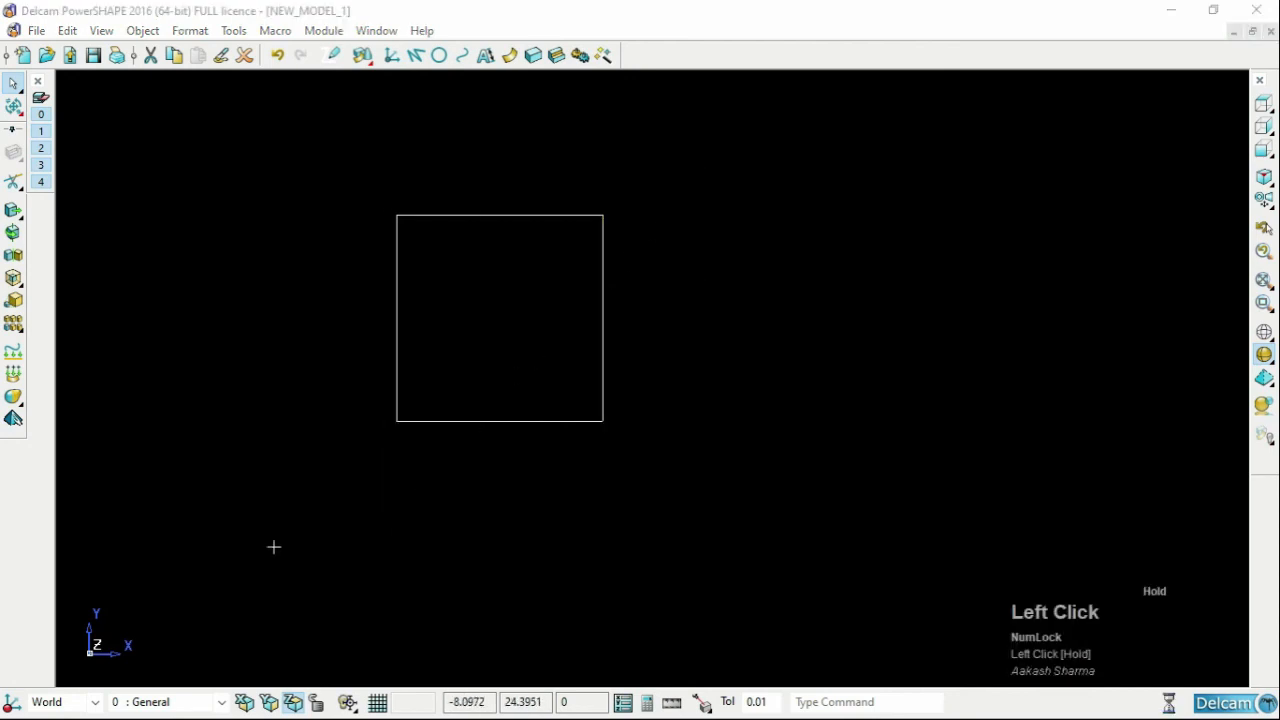
pyautogui.click(13, 300)
pyautogui.click(601, 195)
pyautogui.click(610, 224)
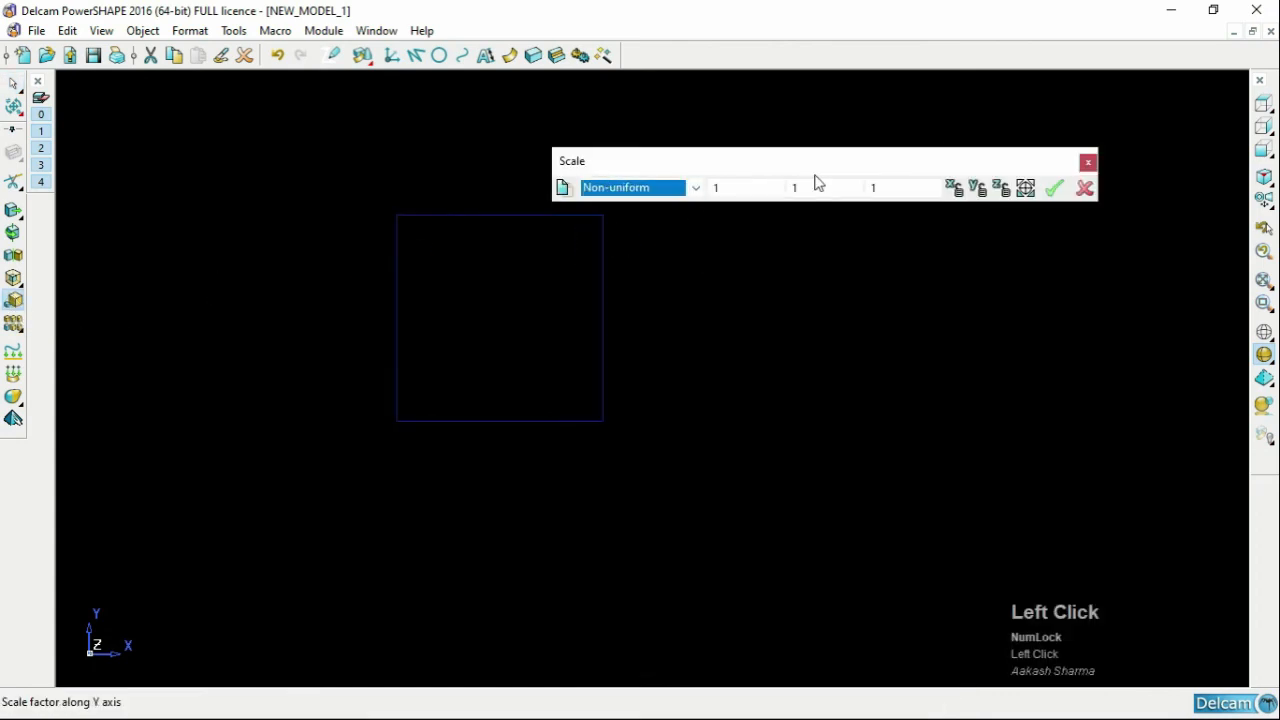
pyautogui.click(817, 188)
pyautogui.click(817, 188)
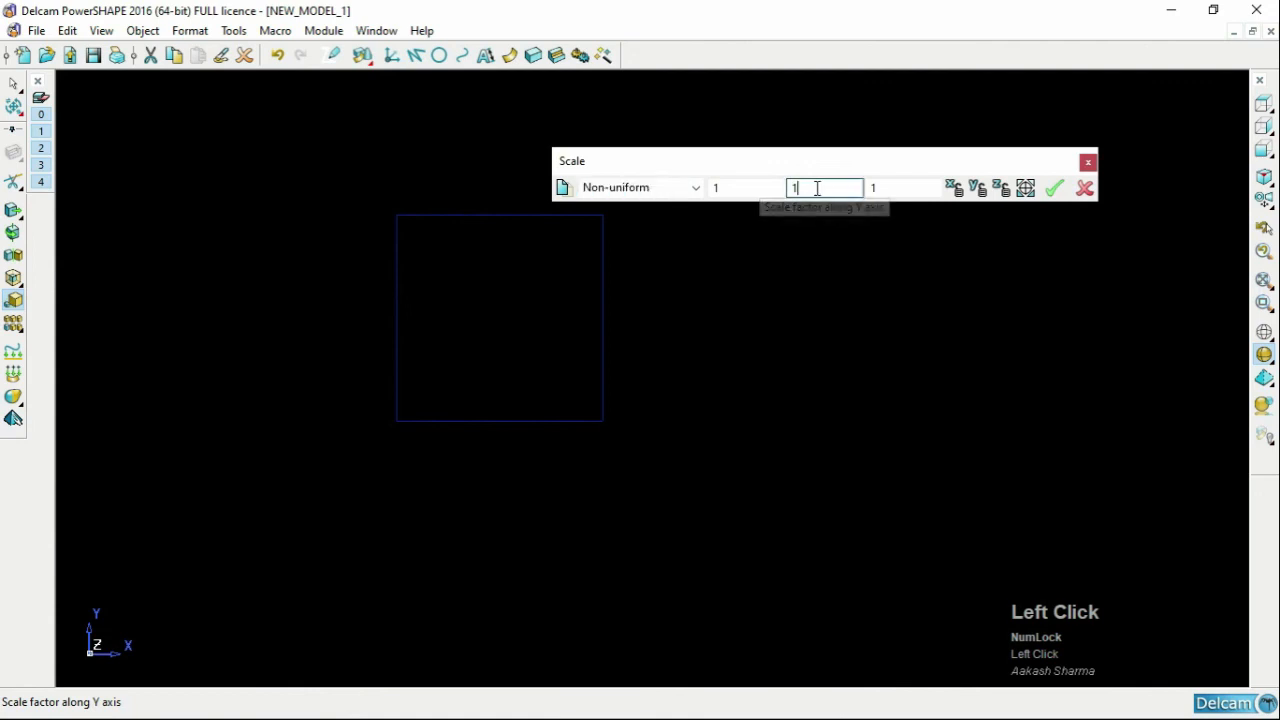
pyautogui.click(1025, 188)
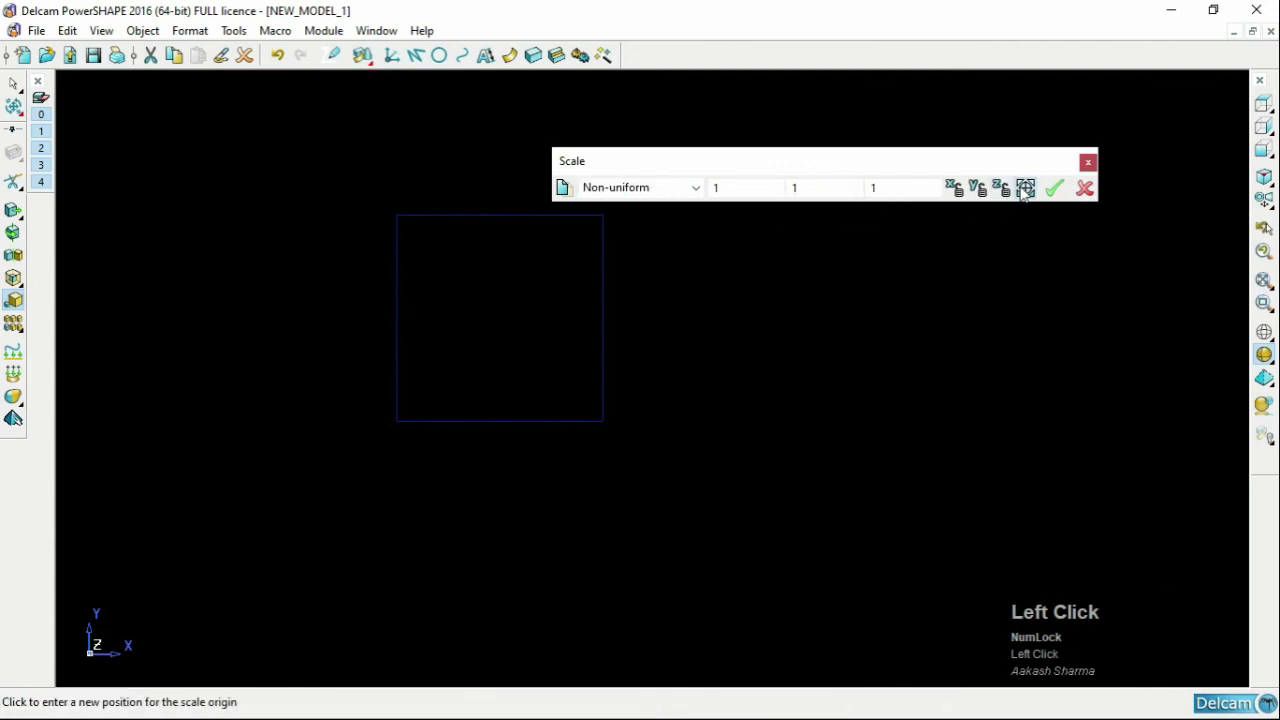
pyautogui.click(602, 421)
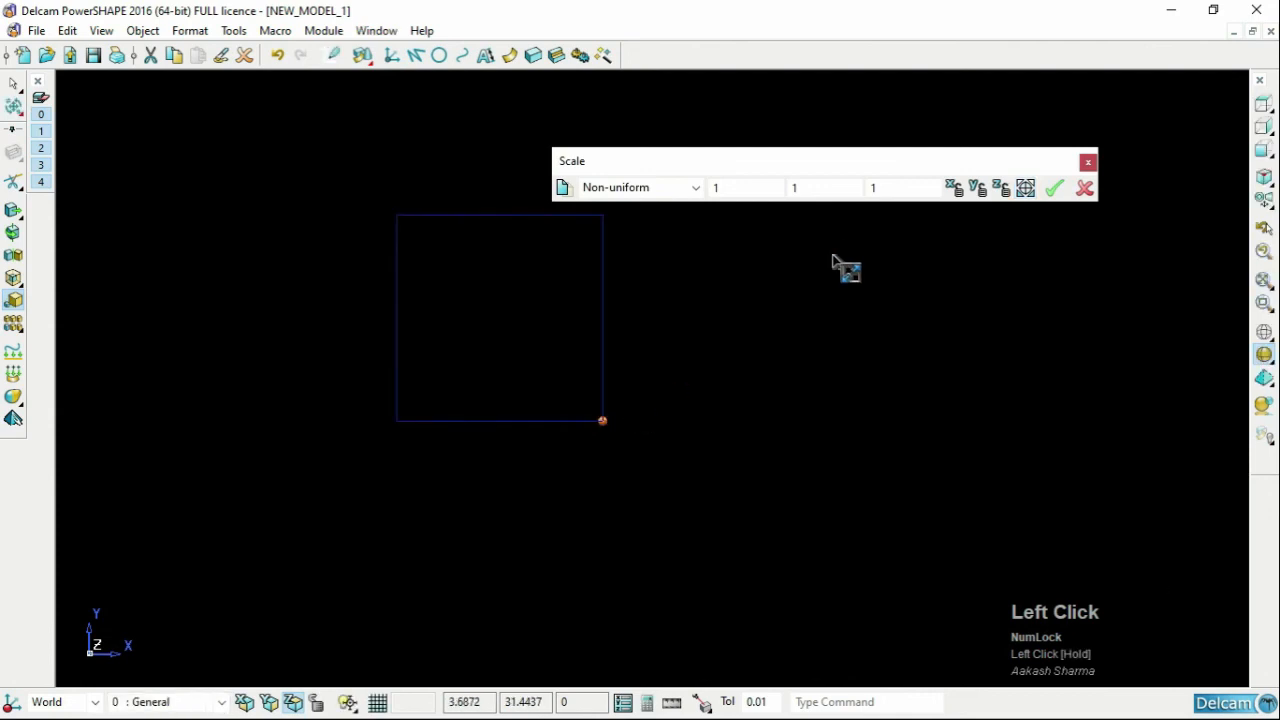
# Step: Set the Y scale factor to 7/6.05, apply the non-uniform scale and close the Scale tool
pyautogui.click(820, 187)
pyautogui.click(820, 187)
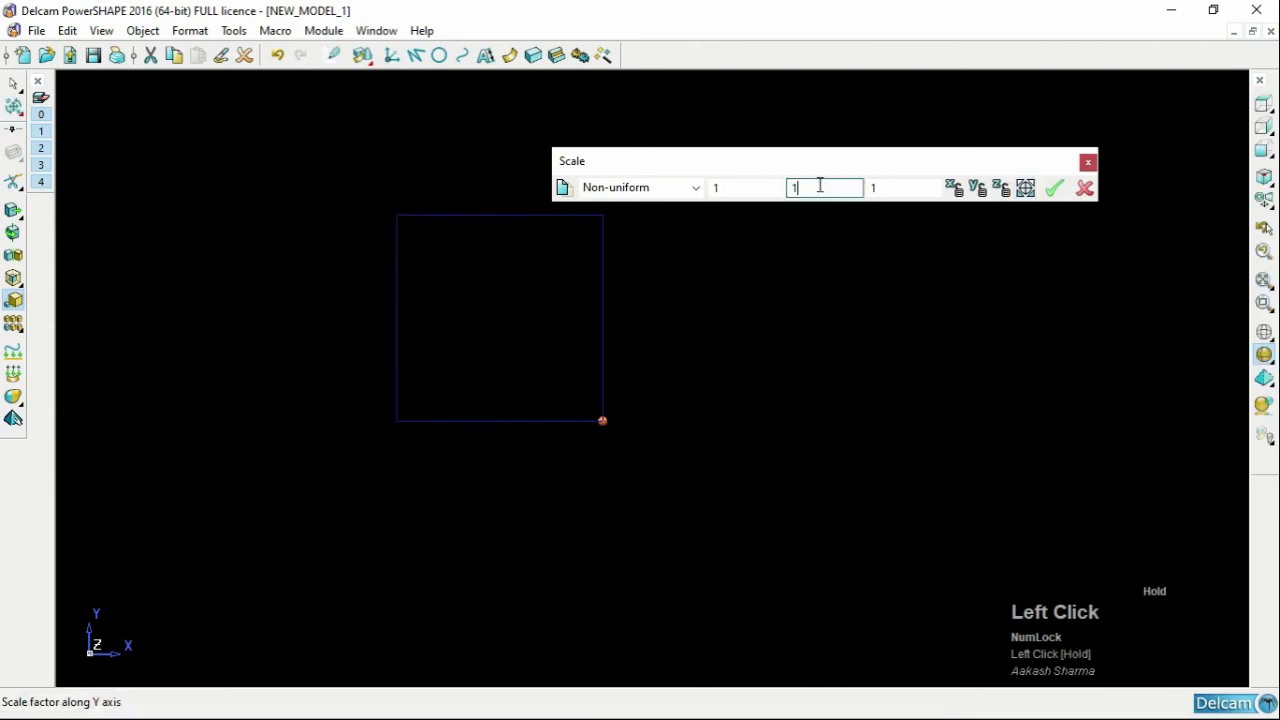
pyautogui.doubleClick(797, 188)
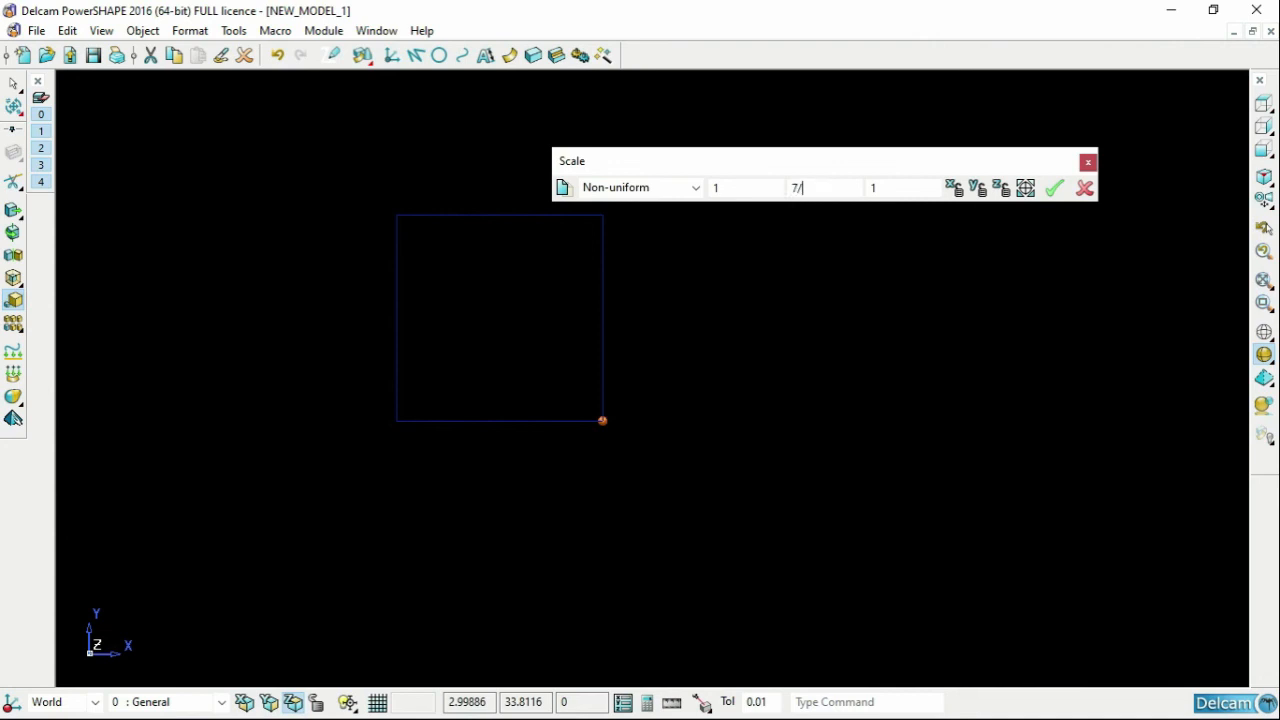
pyautogui.press('Return')
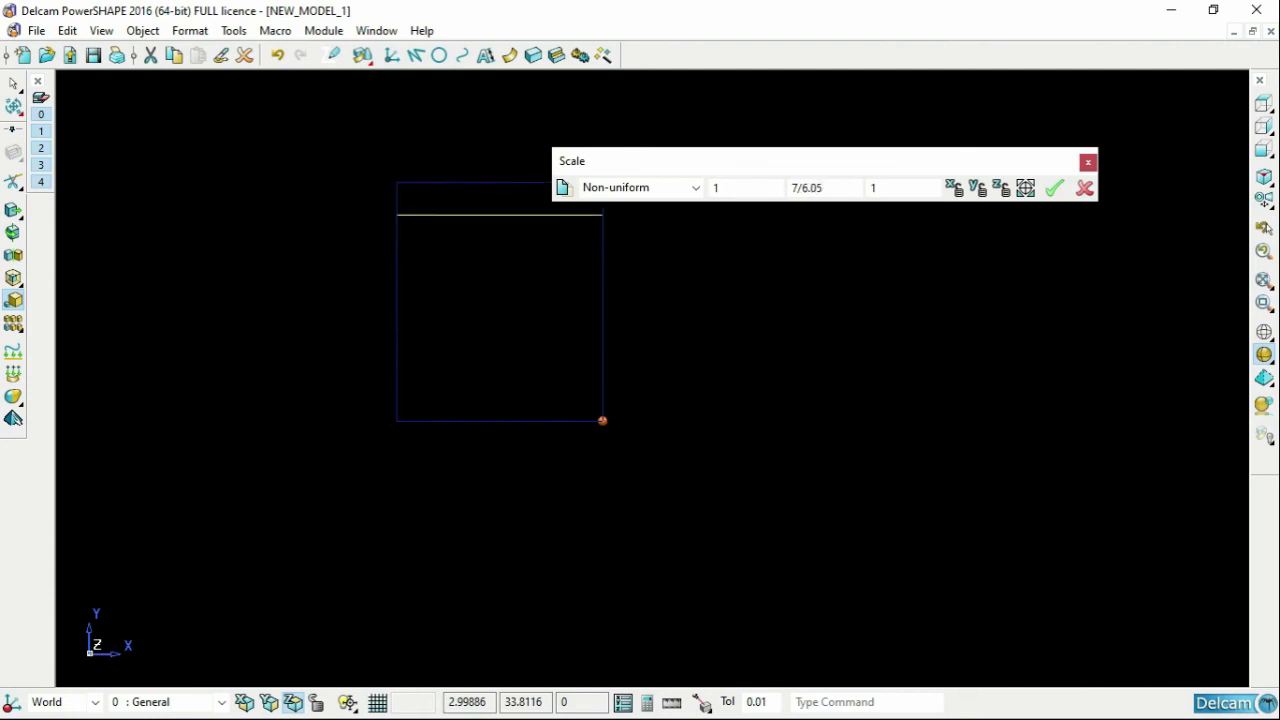
pyautogui.click(1055, 189)
pyautogui.rightClick(779, 236)
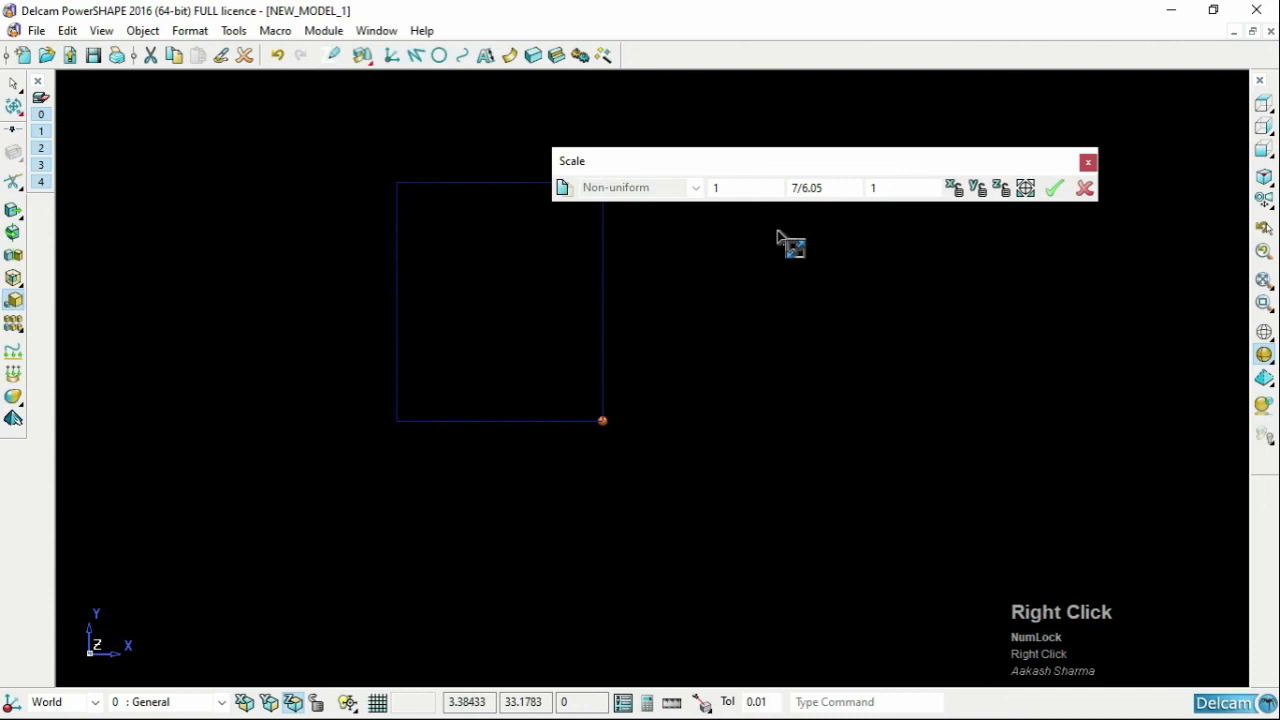
pyautogui.click(680, 262)
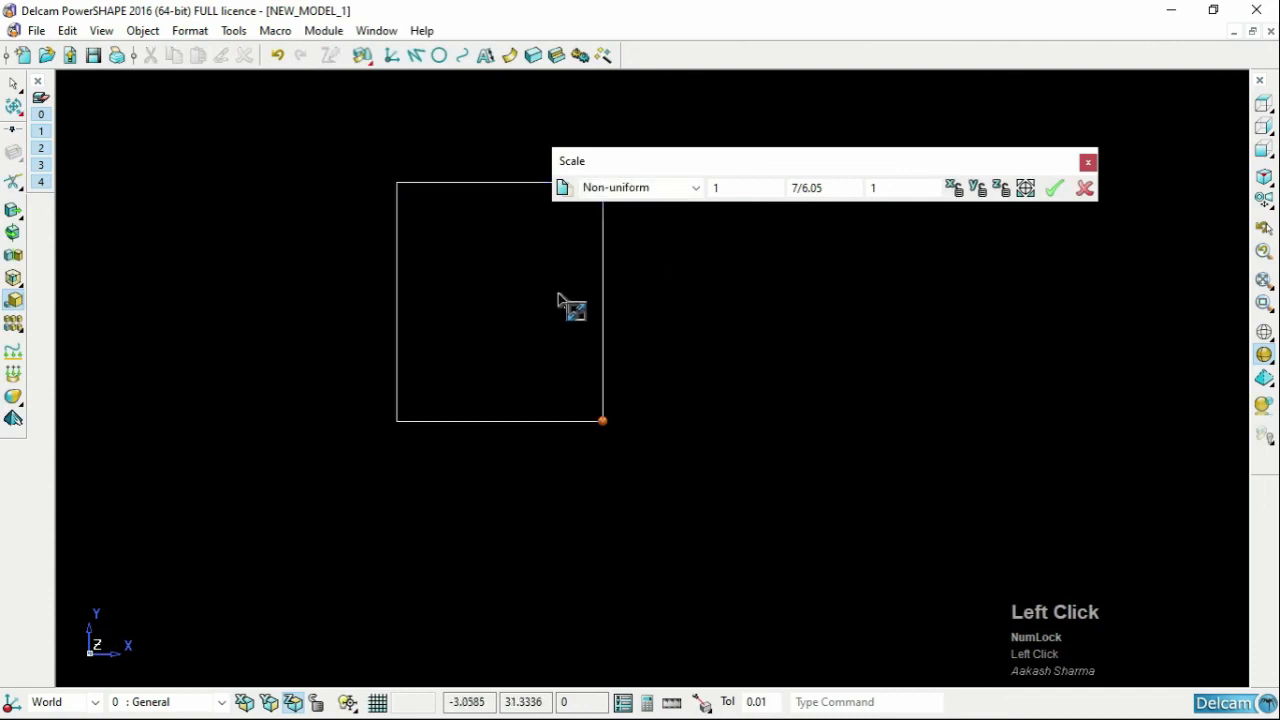
pyautogui.click(1085, 189)
# Step: Check the lengths of the rectangle's right and bottom edges, and clear the selection
pyautogui.moveTo(566, 298); pyautogui.dragTo(654, 342)
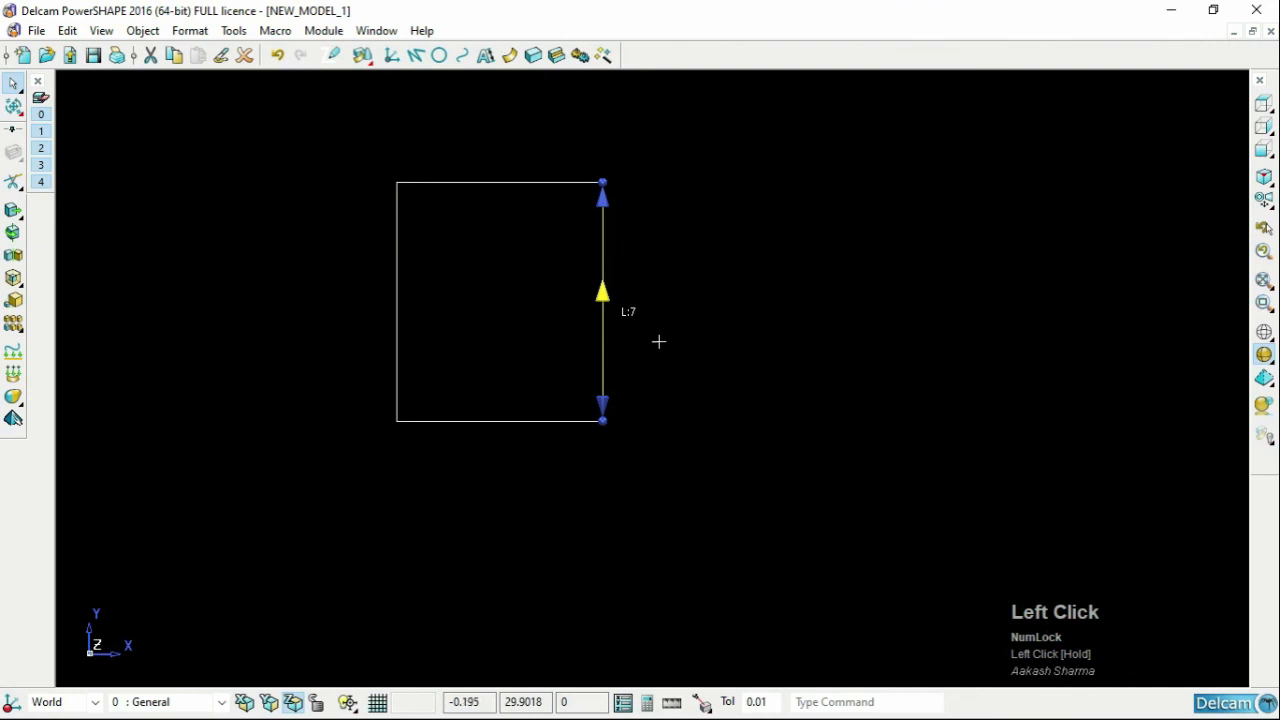
pyautogui.click(429, 537)
pyautogui.moveTo(429, 537); pyautogui.dragTo(429, 538)
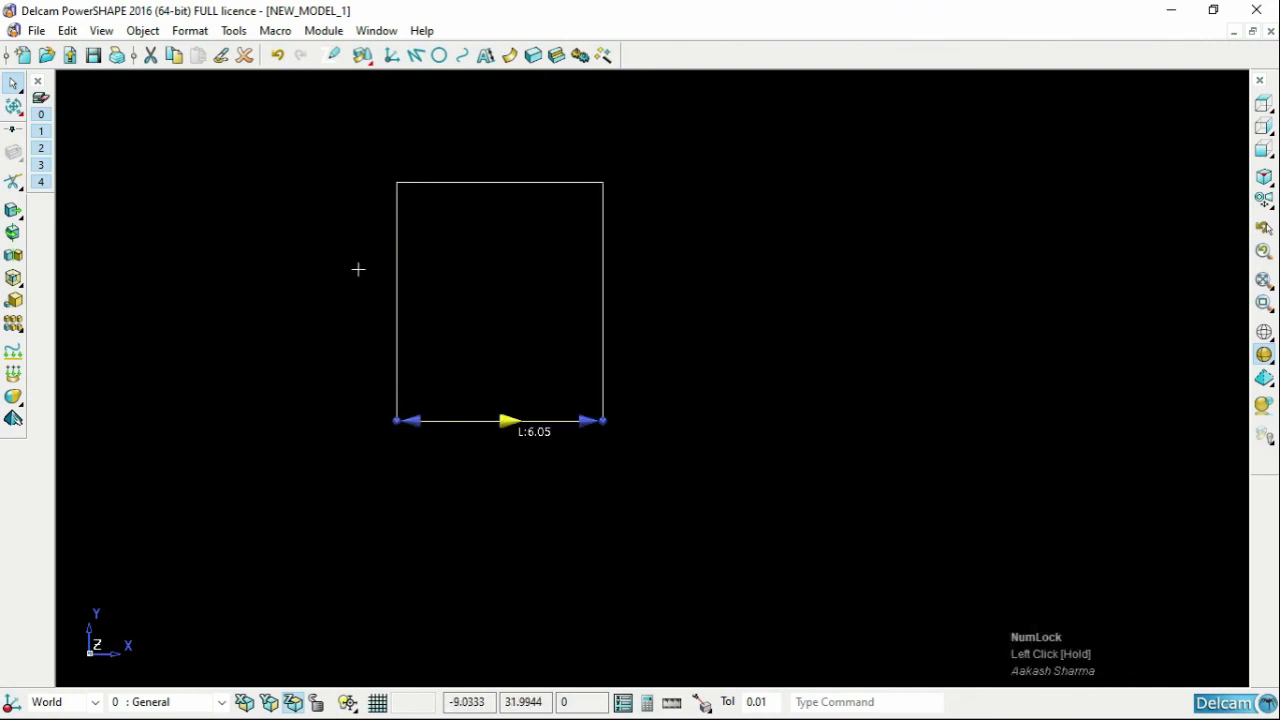
pyautogui.click(148, 355)
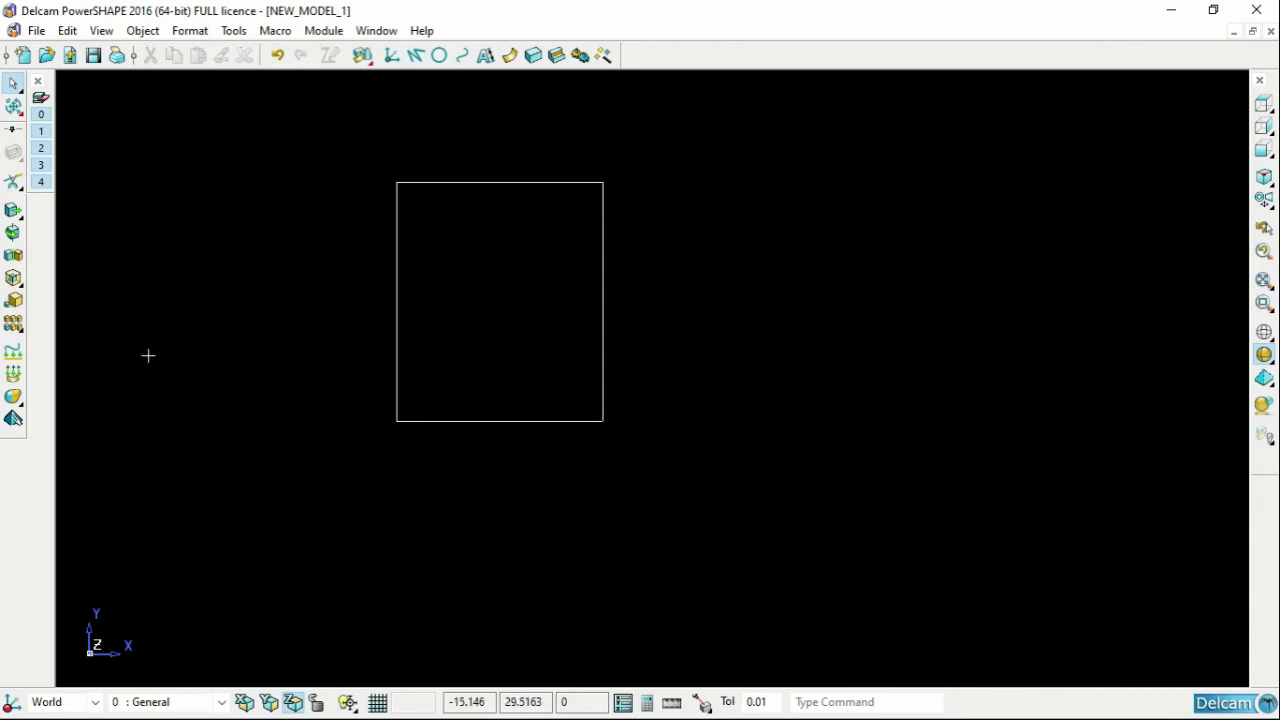